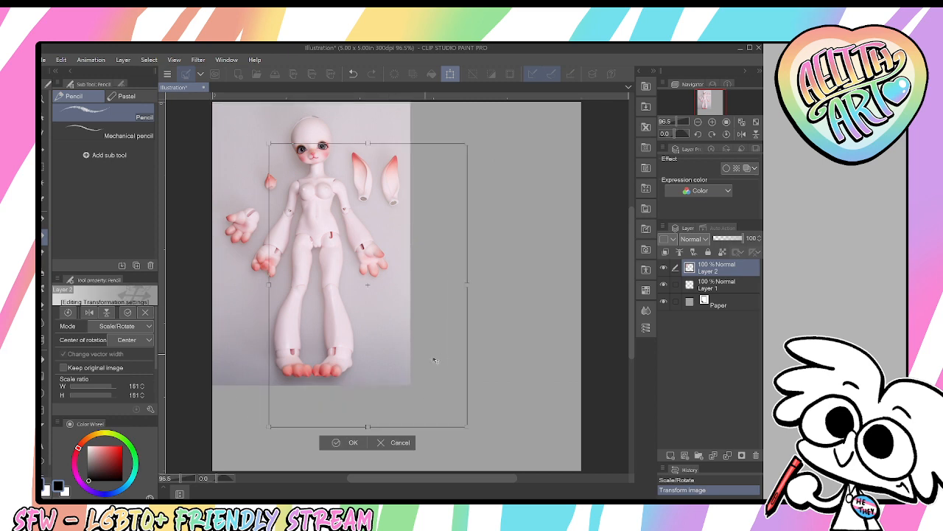
# Commit the pasted doll photo's resize, then enlarge the centred photo again to a scale ratio of 113%
pyautogui.press('Return')
pyautogui.hotkey('ctrl', 't')
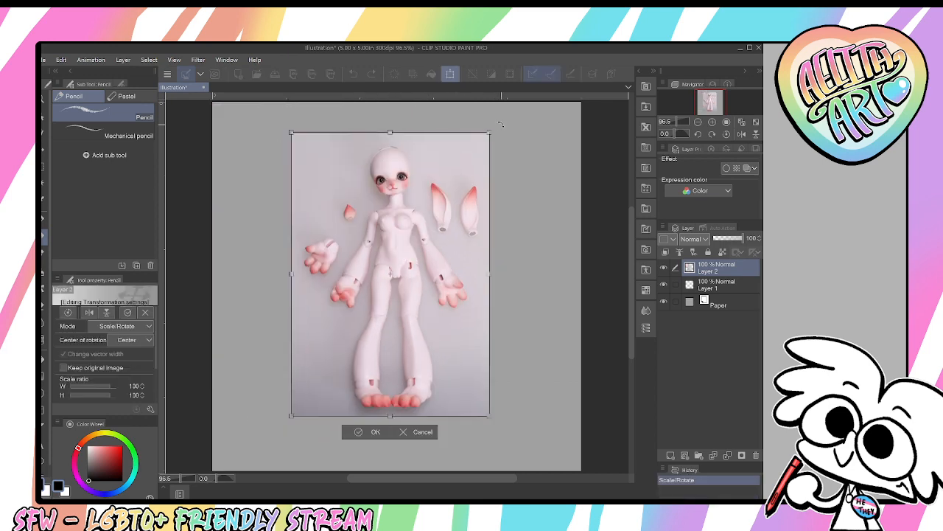
pyautogui.moveTo(487, 134); pyautogui.dragTo(502, 115)
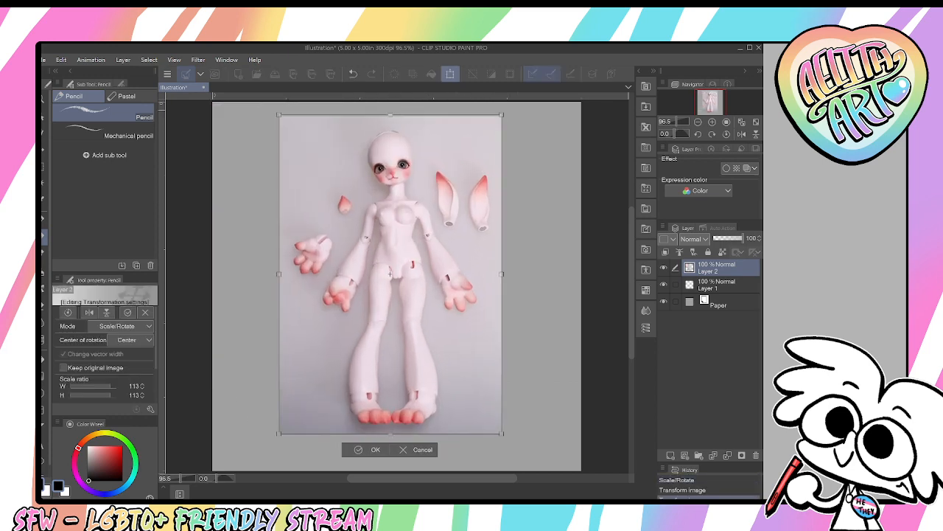
pyautogui.press('Return')
# Lower the doll photo layer's opacity to 56% and move the photo slightly down on the canvas
pyautogui.hotkey('ctrl', 'space')
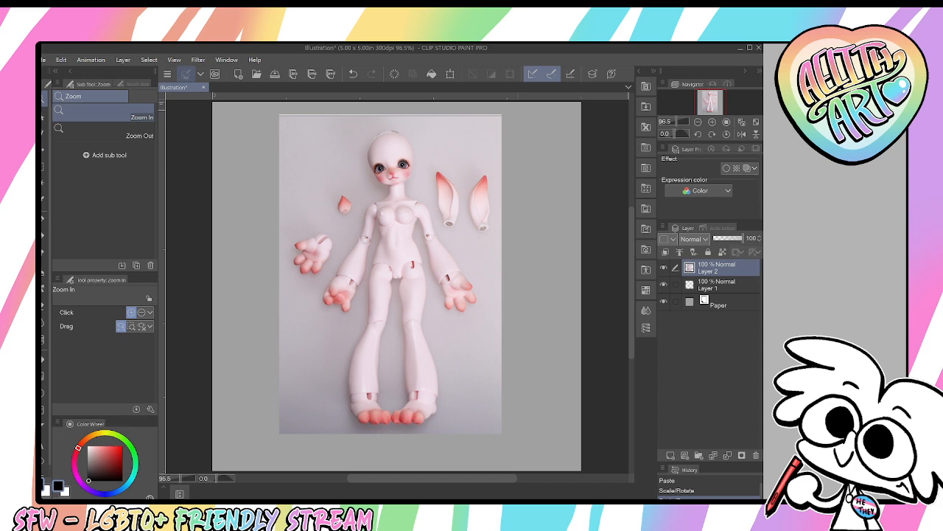
pyautogui.moveTo(743, 238); pyautogui.dragTo(730, 238)
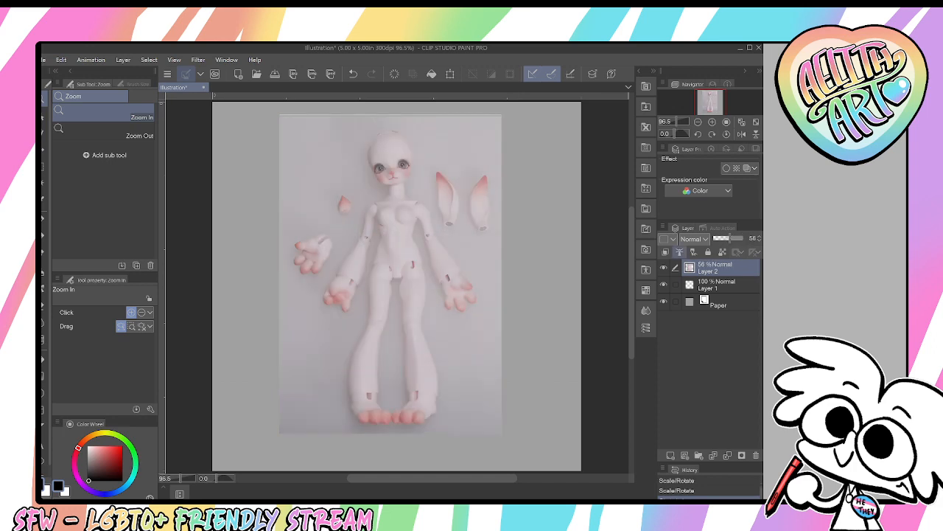
pyautogui.scroll(2, 397, 285)
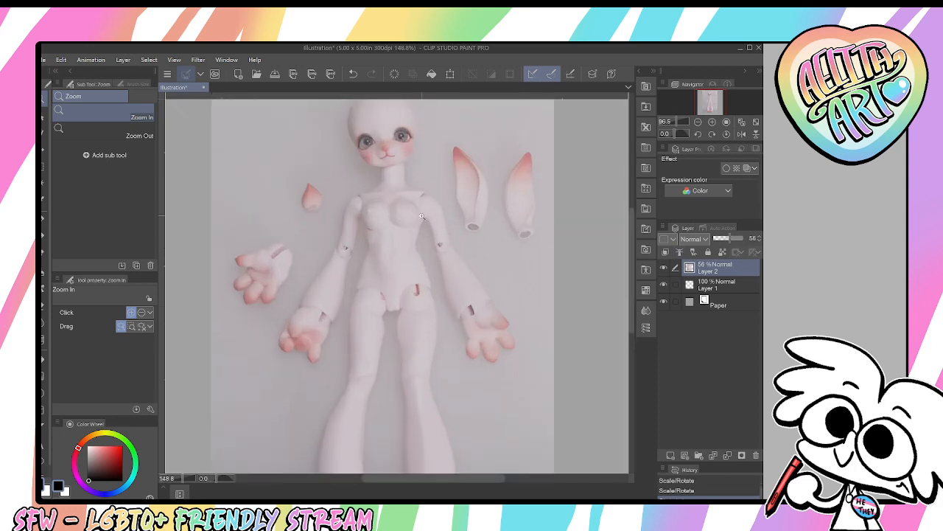
pyautogui.scroll(-3, 397, 286)
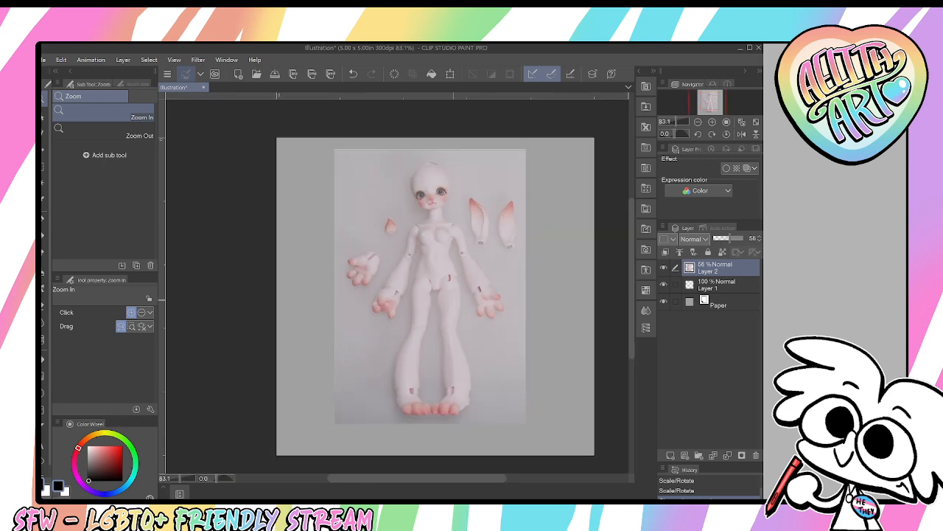
pyautogui.hotkey('ctrl', 't')
pyautogui.moveTo(474, 319); pyautogui.dragTo(474, 329)
pyautogui.press('Return')
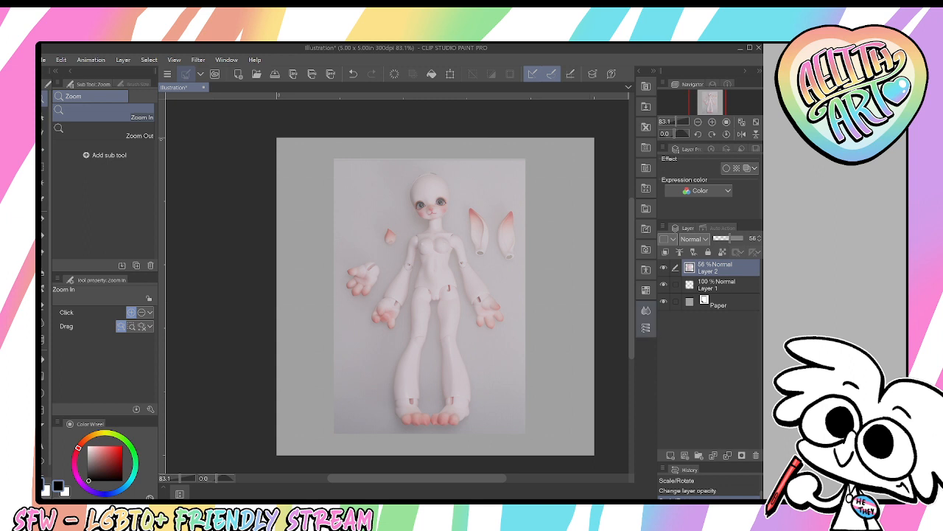
# Add a new vector layer and place a vertical two-line symmetrical ruler on it along the doll's centre
pyautogui.click(440, 232)
pyautogui.press('u')
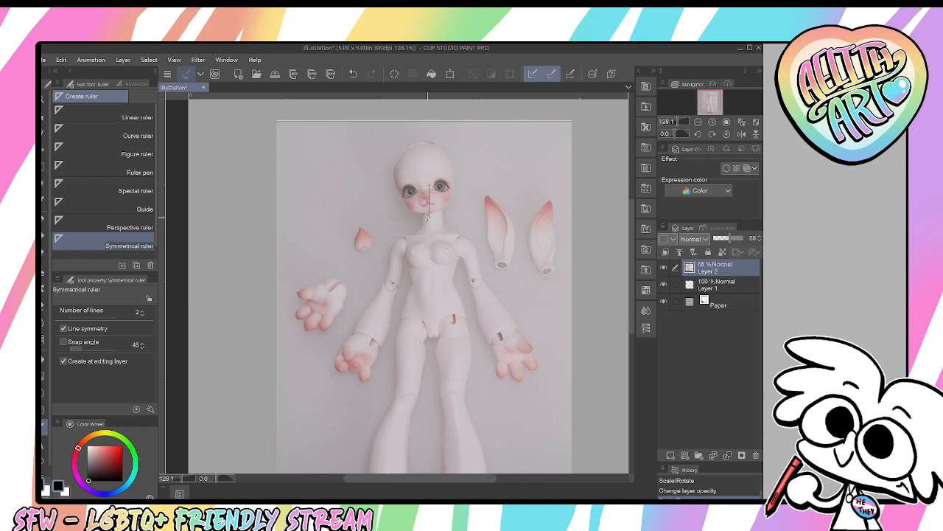
pyautogui.moveTo(431, 330)
pyautogui.mouseDown()
pyautogui.moveTo(430, 358)
pyautogui.moveTo(427, 202)
pyautogui.moveTo(415, 310)
pyautogui.moveTo(426, 328)
pyautogui.mouseUp()
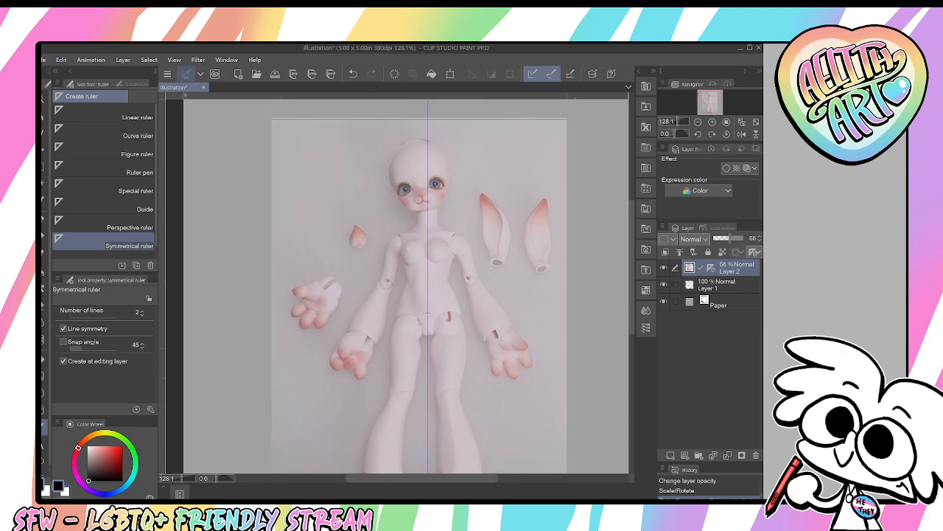
pyautogui.hotkey('ctrl', 'z')
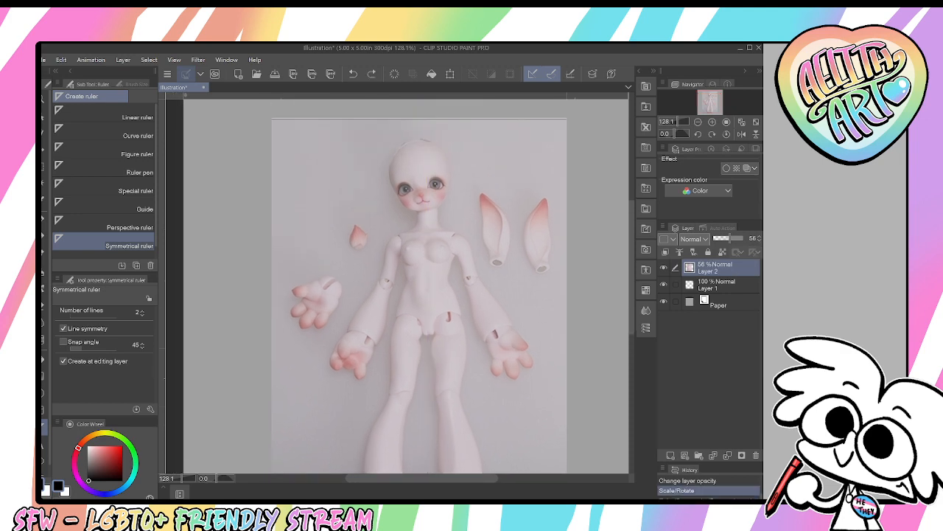
pyautogui.click(685, 456)
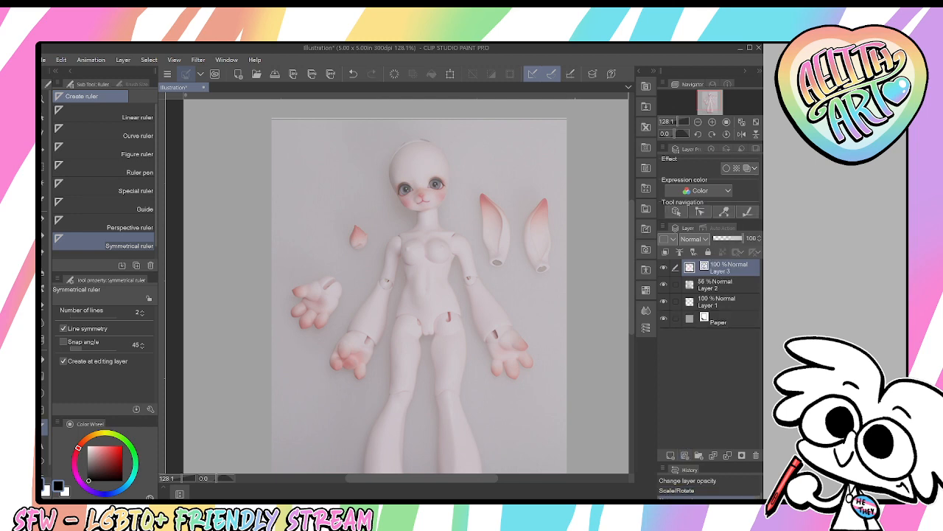
pyautogui.moveTo(424, 95); pyautogui.dragTo(430, 443)
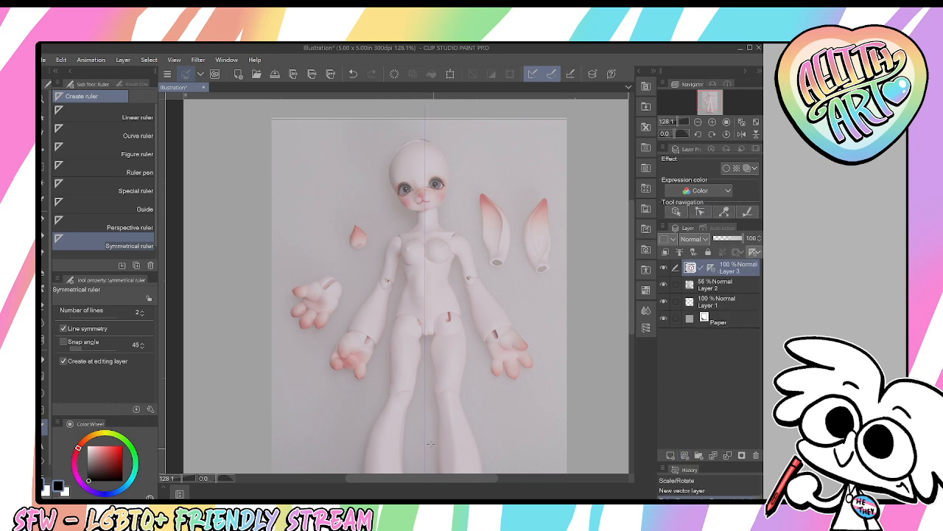
# Draw mirrored circles over the doll's shoulder joints with the Ellipse tool and scale the pair to 90%
pyautogui.press('u')
pyautogui.scroll(5, 601, 284)
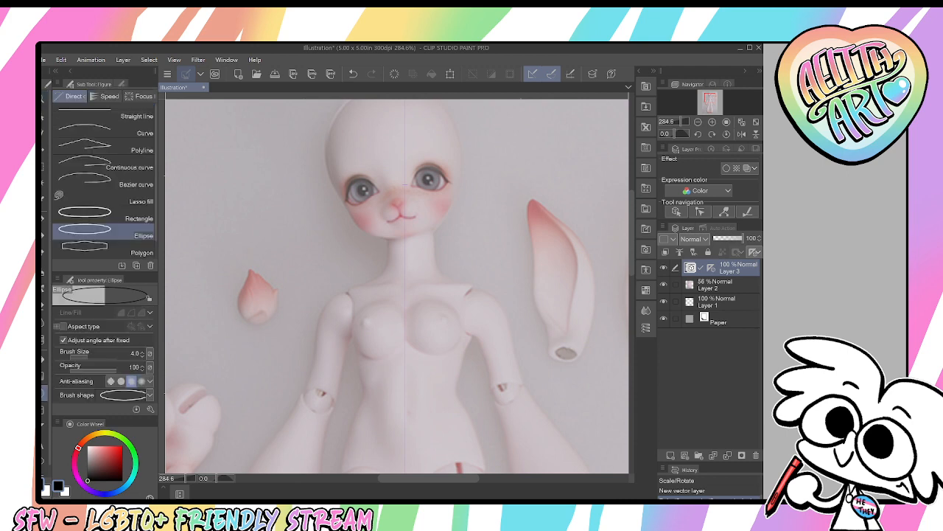
pyautogui.moveTo(459, 290); pyautogui.dragTo(506, 350)
pyautogui.scroll(-2, 486, 310)
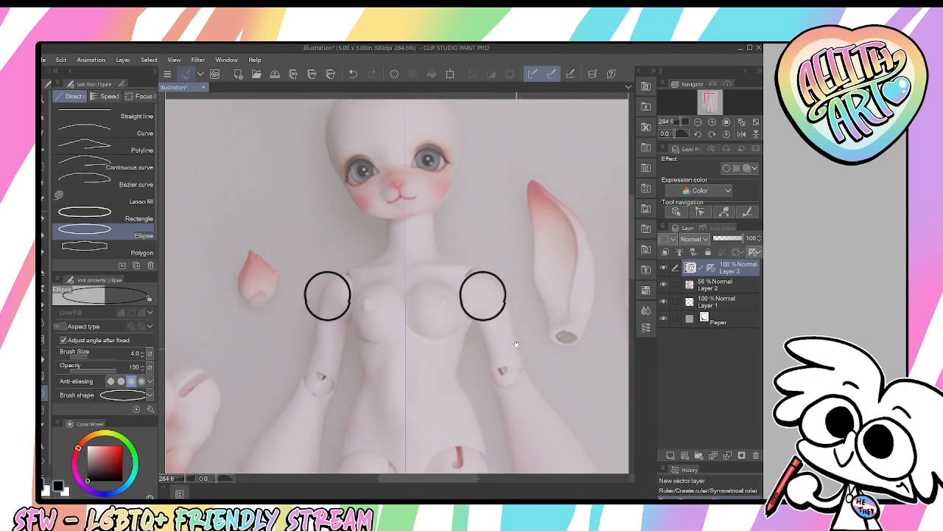
pyautogui.hotkey('ctrl', 't')
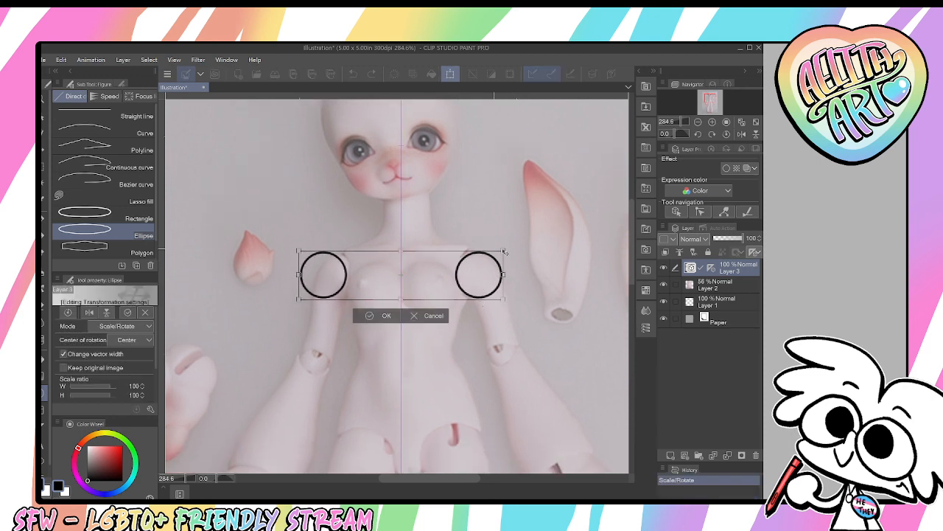
pyautogui.moveTo(504, 252); pyautogui.dragTo(493, 256)
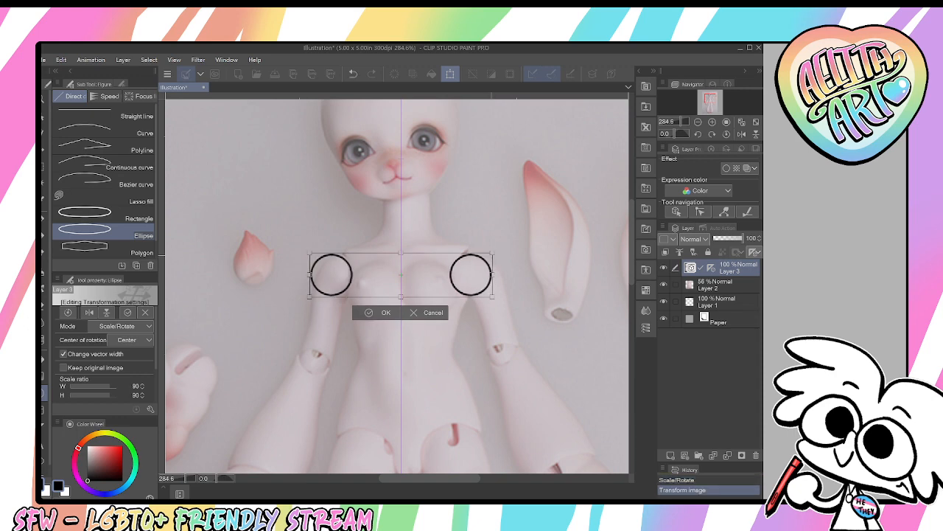
pyautogui.press('Return')
# Draw mirrored circles over the hip joints and one smaller circle on the centre line over the doll's mouth
pyautogui.scroll(-5, 457, 309)
pyautogui.moveTo(419, 297); pyautogui.dragTo(483, 361)
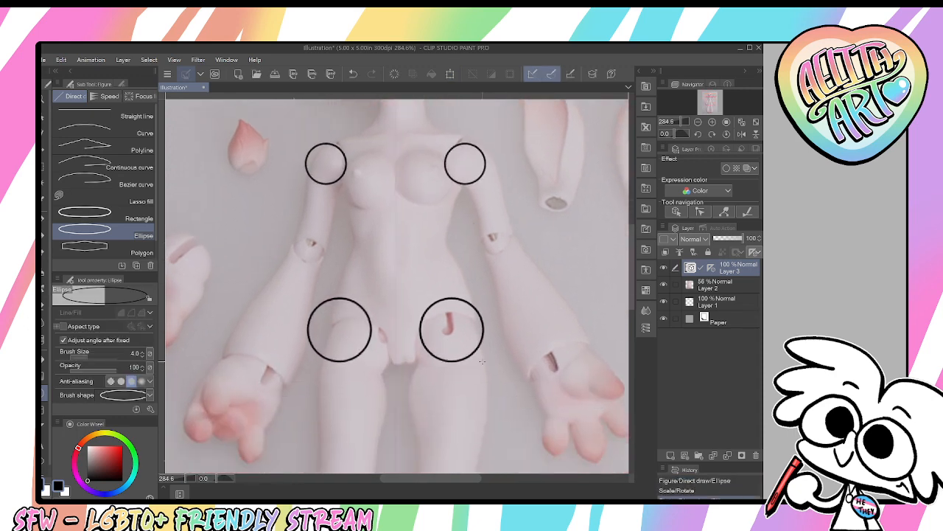
pyautogui.hotkey('ctrl', 'z')
pyautogui.moveTo(401, 310); pyautogui.dragTo(516, 371)
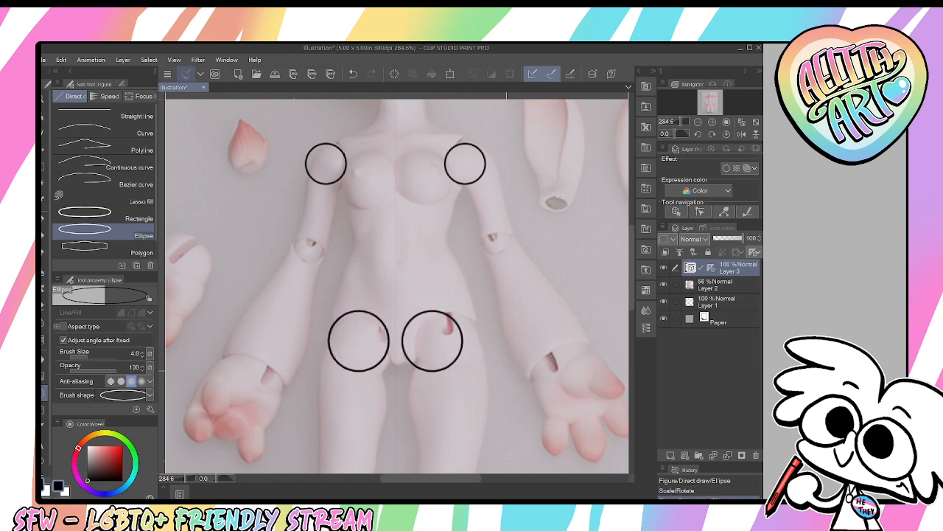
pyautogui.moveTo(484, 219); pyautogui.dragTo(487, 379)
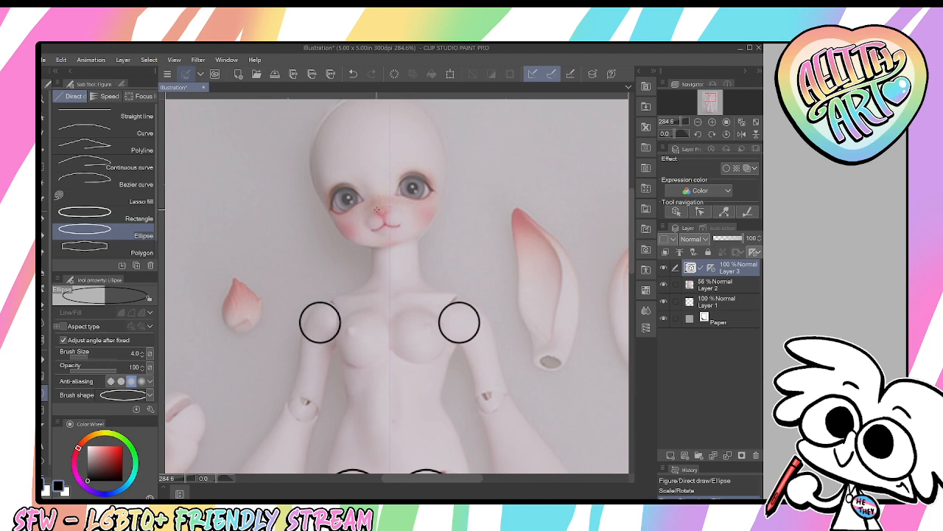
pyautogui.moveTo(377, 210); pyautogui.dragTo(411, 253)
# Draw mirrored circles over the doll's ankles, just above the feet
pyautogui.scroll(-5, 515, 345)
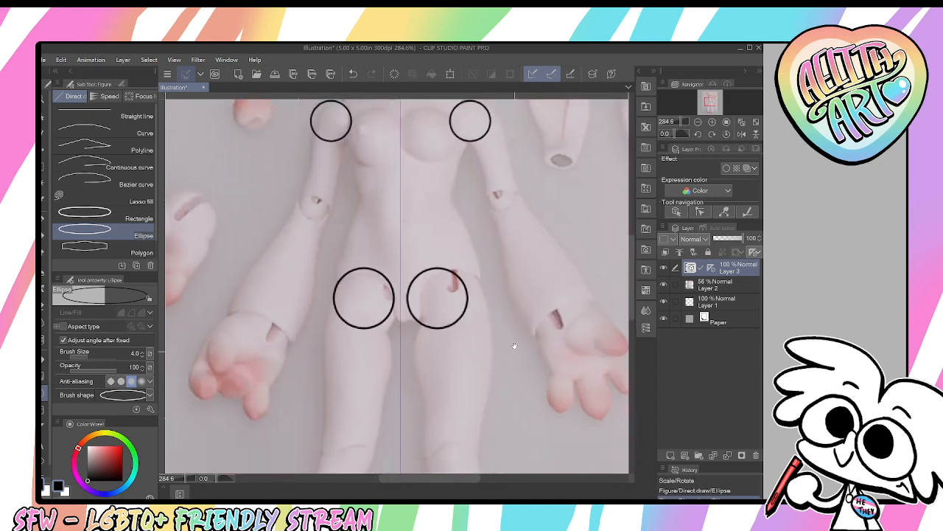
pyautogui.moveTo(514, 345); pyautogui.dragTo(430, 359)
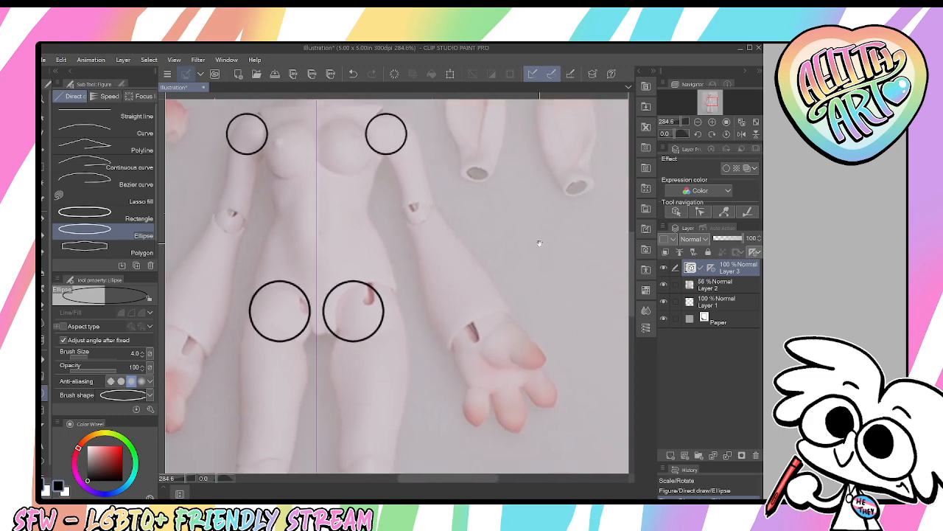
pyautogui.moveTo(539, 244); pyautogui.dragTo(547, 347)
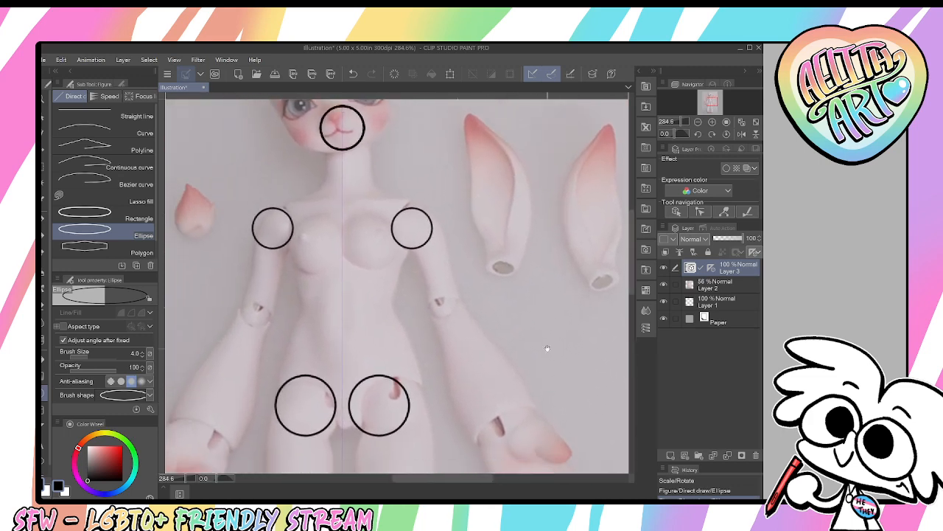
pyautogui.scroll(-10, 547, 347)
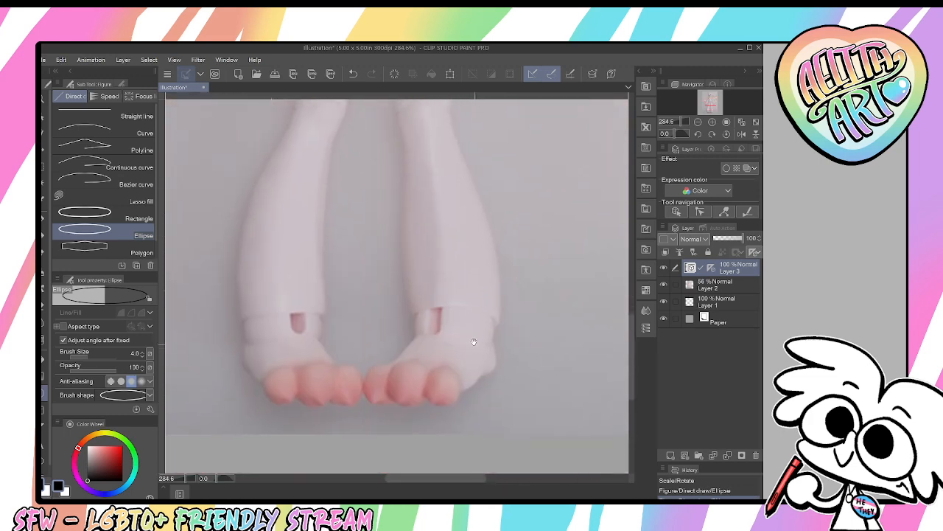
pyautogui.moveTo(426, 263); pyautogui.dragTo(504, 341)
pyautogui.click(502, 352)
pyautogui.hotkey('ctrl', 'space')
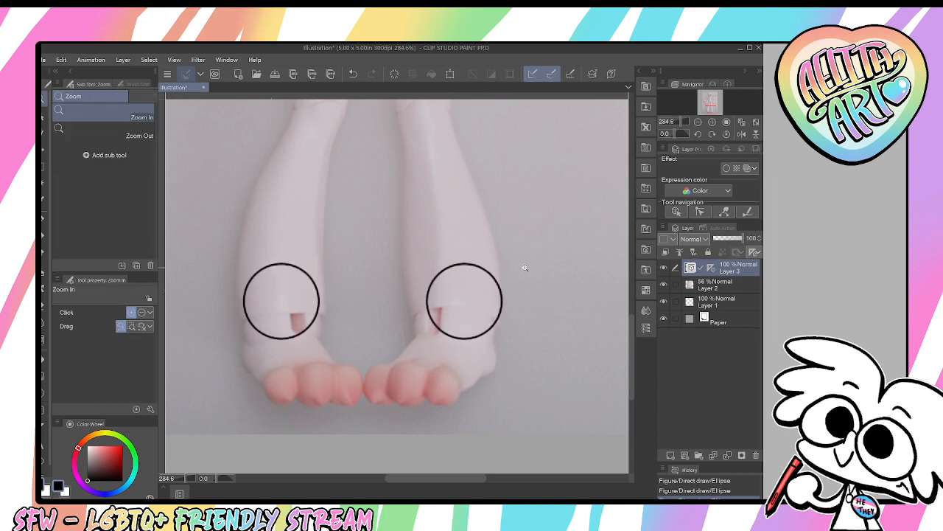
pyautogui.moveTo(524, 268); pyautogui.dragTo(520, 270)
pyautogui.moveTo(522, 227); pyautogui.dragTo(472, 452)
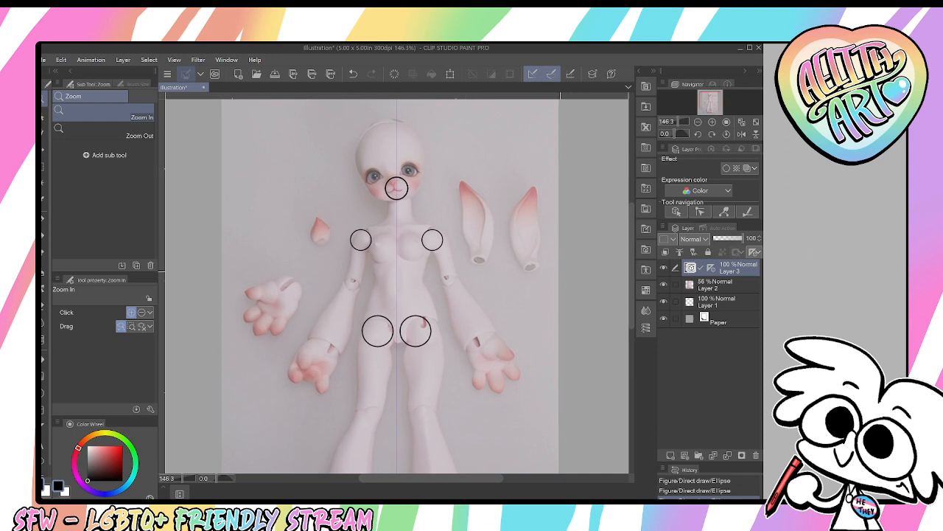
# Toggle the circles layer to compare it with the photo, and add a vector layer above it with the same symmetrical ruler
pyautogui.click(663, 267)
pyautogui.click(664, 267)
pyautogui.click(663, 267)
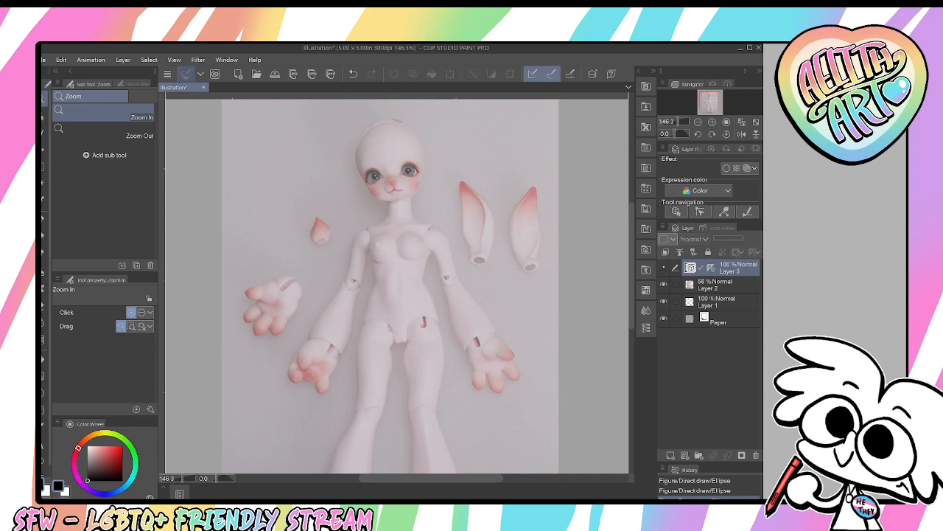
pyautogui.click(663, 266)
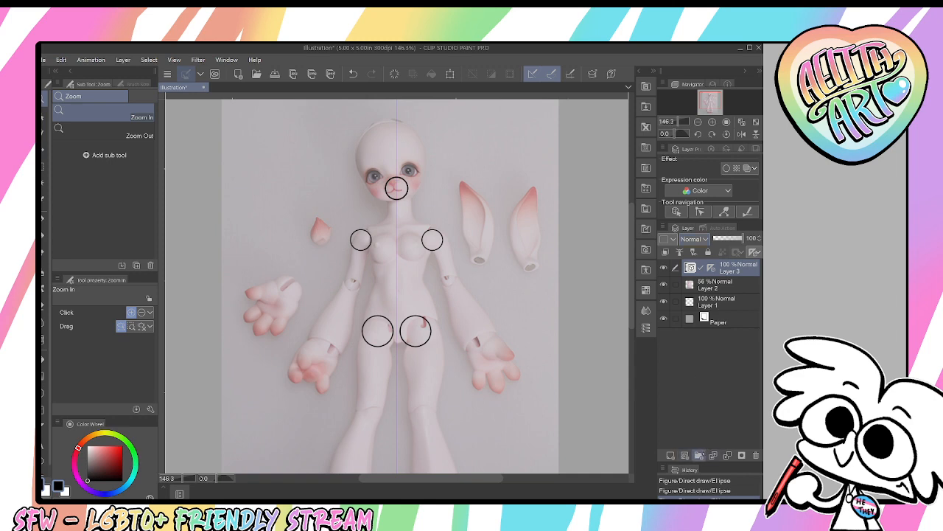
pyautogui.click(699, 455)
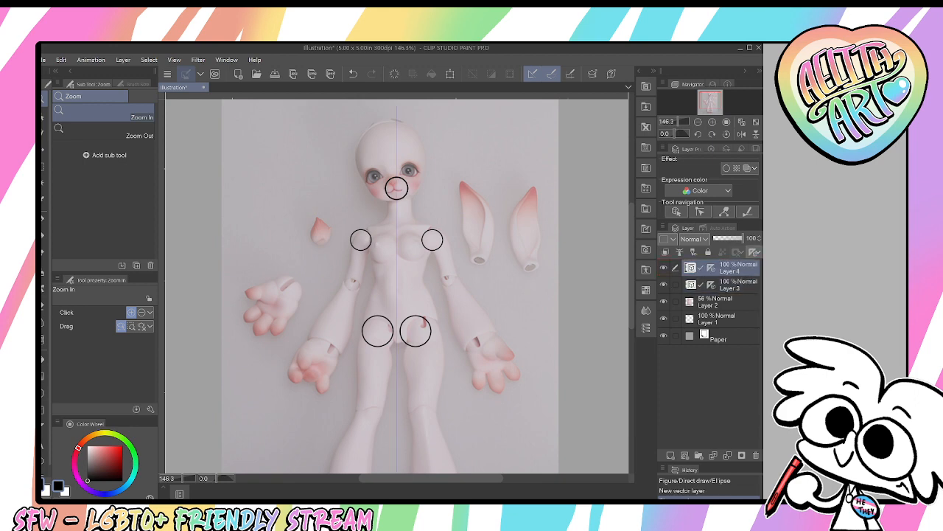
# Set up the G-pen with a brush size of 8 for outlining the doll's neck and shoulders
pyautogui.moveTo(401, 160); pyautogui.dragTo(442, 162)
pyautogui.moveTo(425, 195); pyautogui.dragTo(438, 227)
pyautogui.moveTo(440, 341); pyautogui.dragTo(451, 250)
pyautogui.moveTo(431, 211); pyautogui.dragTo(473, 209)
pyautogui.click(147, 116)
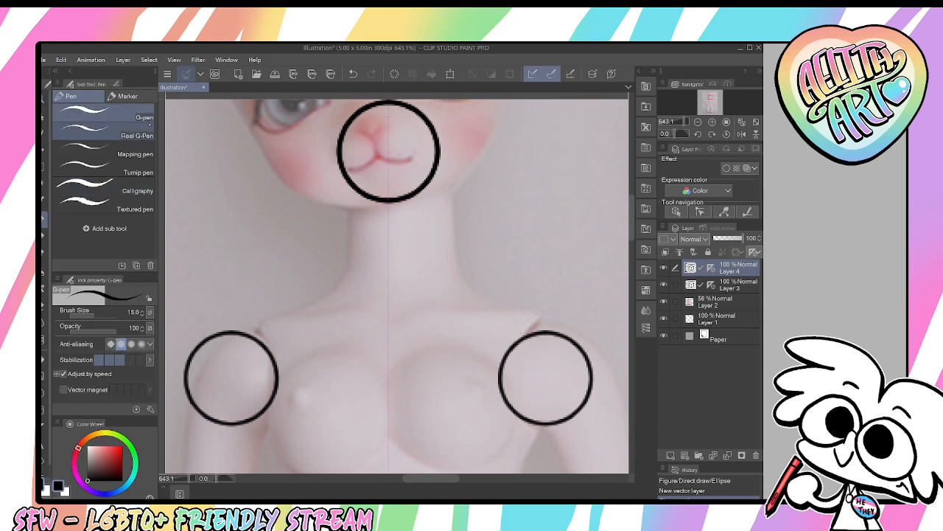
pyautogui.press('[')
pyautogui.press('[')
pyautogui.press('[')
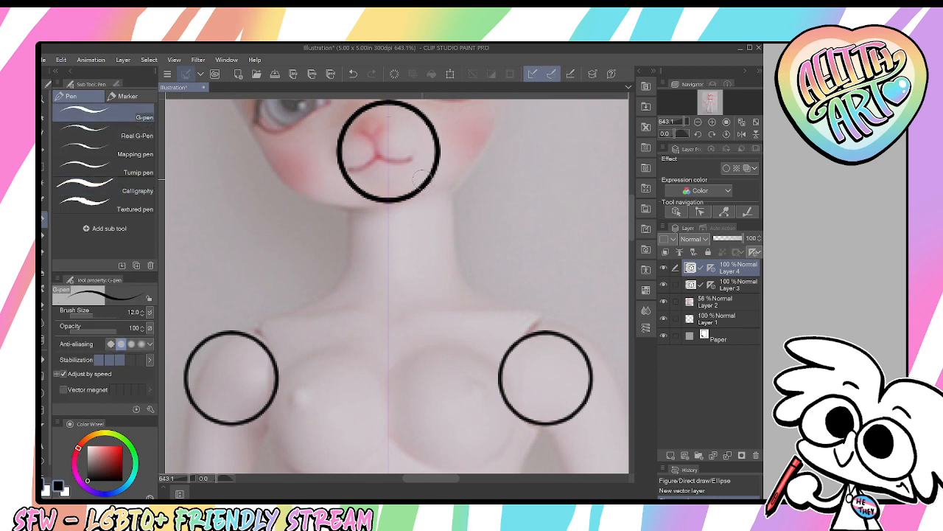
# Draw the mirrored sides of the neck down from the head circle and close the base with a shallow curve
pyautogui.moveTo(426, 184); pyautogui.dragTo(429, 264)
pyautogui.hotkey('ctrl', 'z')
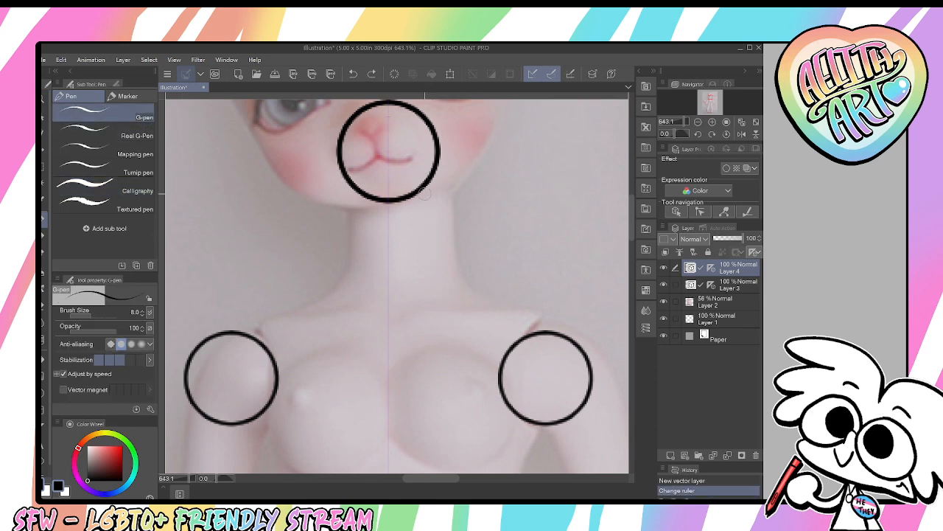
pyautogui.moveTo(425, 185); pyautogui.dragTo(428, 257)
pyautogui.hotkey('ctrl', 'z')
pyautogui.moveTo(424, 190)
pyautogui.mouseDown()
pyautogui.moveTo(423, 252)
pyautogui.moveTo(435, 230)
pyautogui.mouseUp()
pyautogui.hotkey('ctrl', 'z')
pyautogui.hotkey('ctrl', 'z')
pyautogui.hotkey('ctrl', 'z')
pyautogui.hotkey('ctrl', 'z')
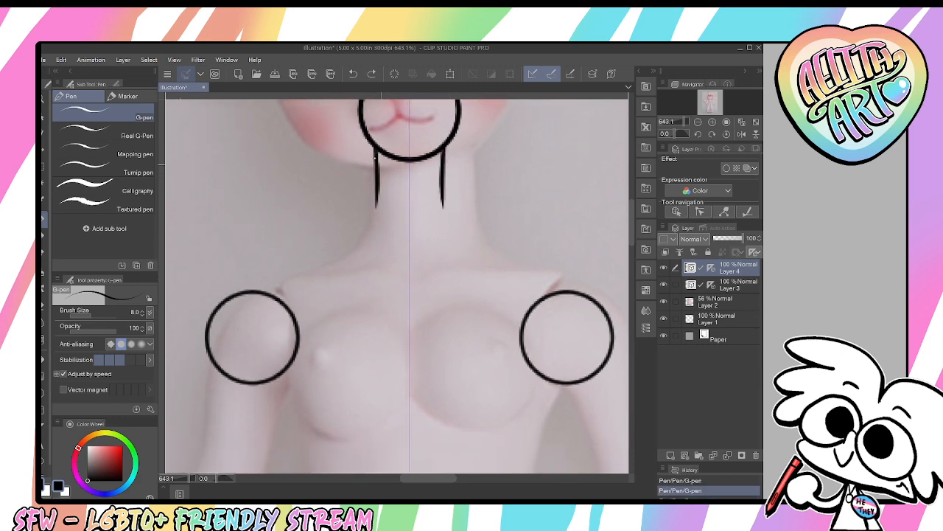
pyautogui.moveTo(445, 149); pyautogui.dragTo(446, 225)
pyautogui.moveTo(372, 227)
pyautogui.mouseDown()
pyautogui.moveTo(384, 241)
pyautogui.moveTo(448, 231)
pyautogui.mouseUp()
pyautogui.moveTo(429, 245)
pyautogui.mouseDown()
pyautogui.moveTo(448, 239)
pyautogui.moveTo(467, 254)
pyautogui.moveTo(457, 243)
pyautogui.mouseUp()
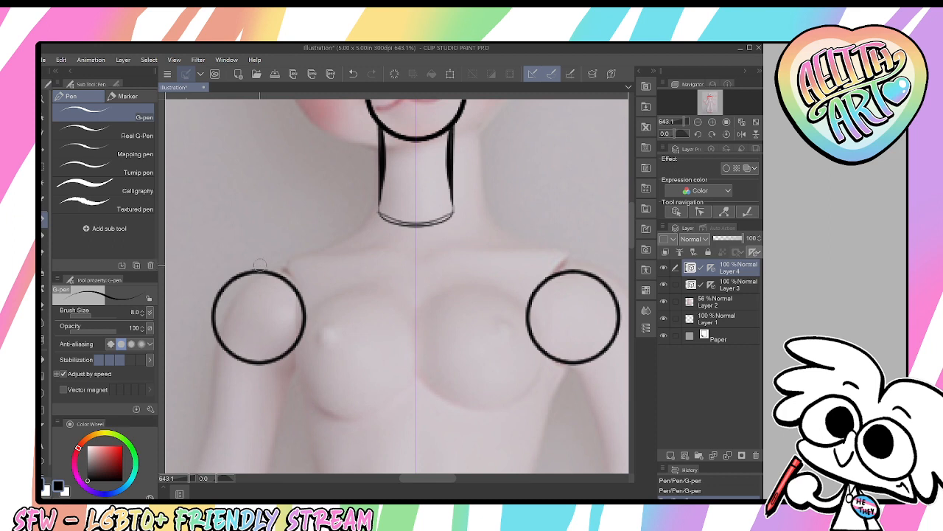
# Draw the mirrored shoulder outline from the base of the neck to the top of the shoulder circles, redoing unsatisfactory strokes
pyautogui.moveTo(259, 265); pyautogui.dragTo(266, 253)
pyautogui.moveTo(353, 215); pyautogui.dragTo(356, 184)
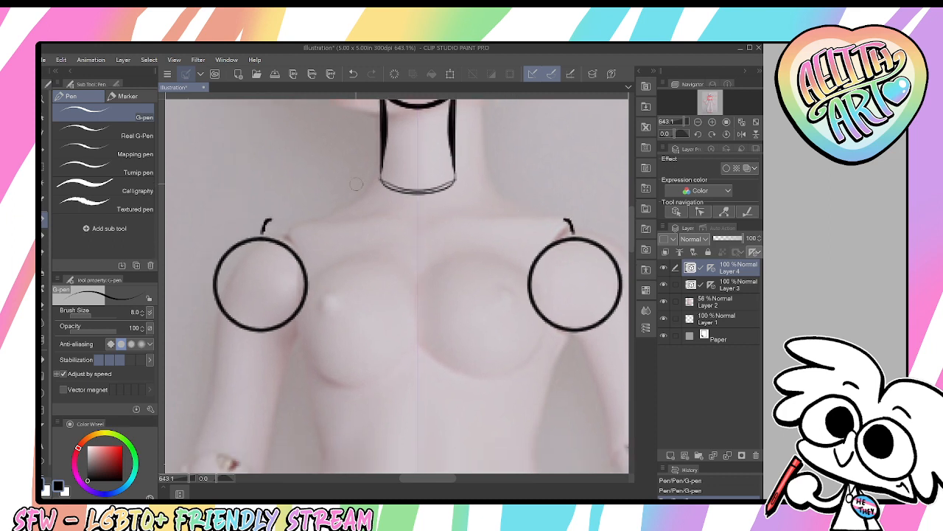
pyautogui.moveTo(271, 219); pyautogui.dragTo(356, 198)
pyautogui.hotkey('ctrl', 'z')
pyautogui.moveTo(284, 212)
pyautogui.mouseDown()
pyautogui.moveTo(380, 180)
pyautogui.moveTo(264, 219)
pyautogui.mouseUp()
pyautogui.hotkey('ctrl', 'z')
pyautogui.hotkey('ctrl', 'z')
pyautogui.moveTo(379, 180)
pyautogui.mouseDown()
pyautogui.moveTo(272, 218)
pyautogui.moveTo(267, 231)
pyautogui.moveTo(310, 214)
pyautogui.moveTo(270, 242)
pyautogui.mouseUp()
pyautogui.hotkey('ctrl', 'z')
pyautogui.hotkey('ctrl', 'z')
pyautogui.hotkey('ctrl', 'z')
pyautogui.hotkey('ctrl', 'z')
pyautogui.hotkey('ctrl', 'z')
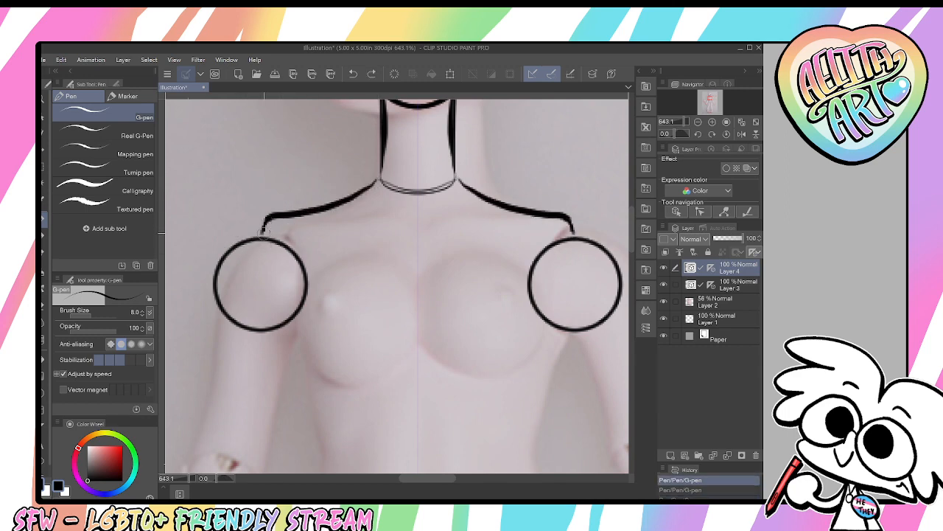
# Redraw the mirrored shoulder outline as a smooth curve from the neck base to the tops of the shoulder circles
pyautogui.moveTo(374, 181)
pyautogui.mouseDown()
pyautogui.moveTo(339, 206)
pyautogui.moveTo(256, 236)
pyautogui.moveTo(364, 194)
pyautogui.moveTo(259, 235)
pyautogui.mouseUp()
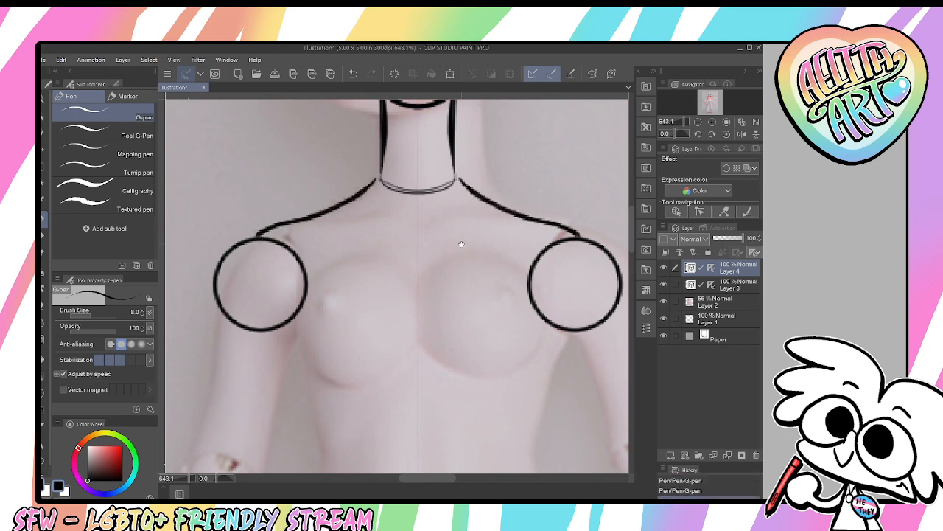
pyautogui.moveTo(461, 244)
pyautogui.mouseDown()
pyautogui.moveTo(458, 168)
pyautogui.moveTo(445, 217)
pyautogui.mouseUp()
pyautogui.moveTo(401, 181); pyautogui.dragTo(401, 321)
pyautogui.hotkey('ctrl', 'z')
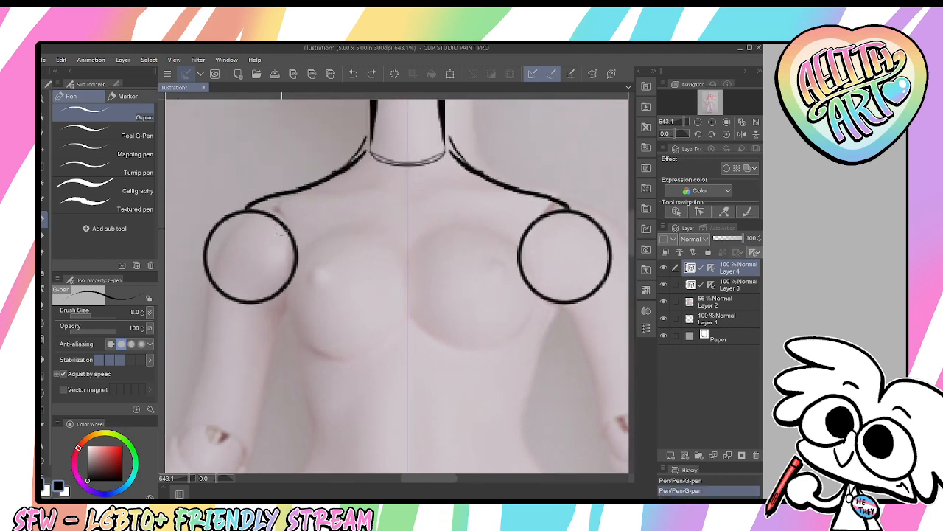
# Try several mirrored strokes running from the shoulder tips down through the shoulder circles to mark the torso's sides
pyautogui.moveTo(461, 300); pyautogui.dragTo(438, 209)
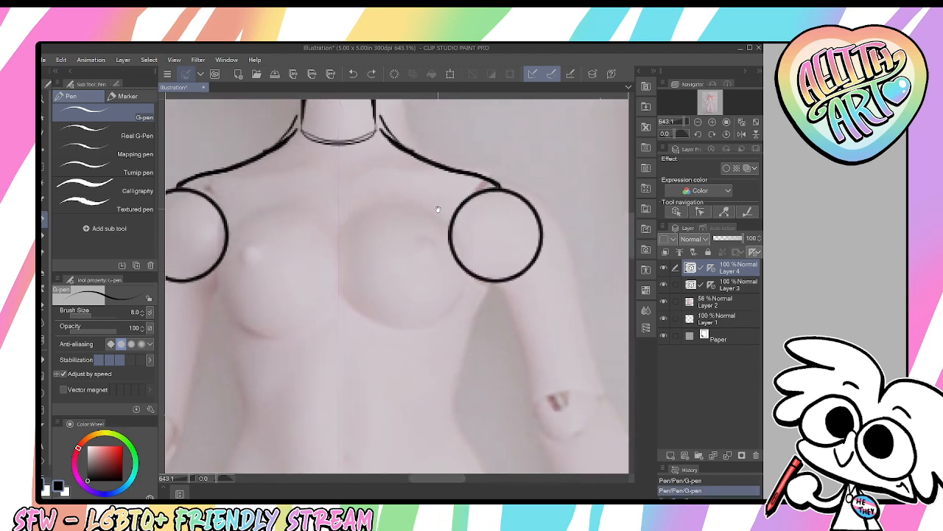
pyautogui.moveTo(498, 189); pyautogui.dragTo(493, 287)
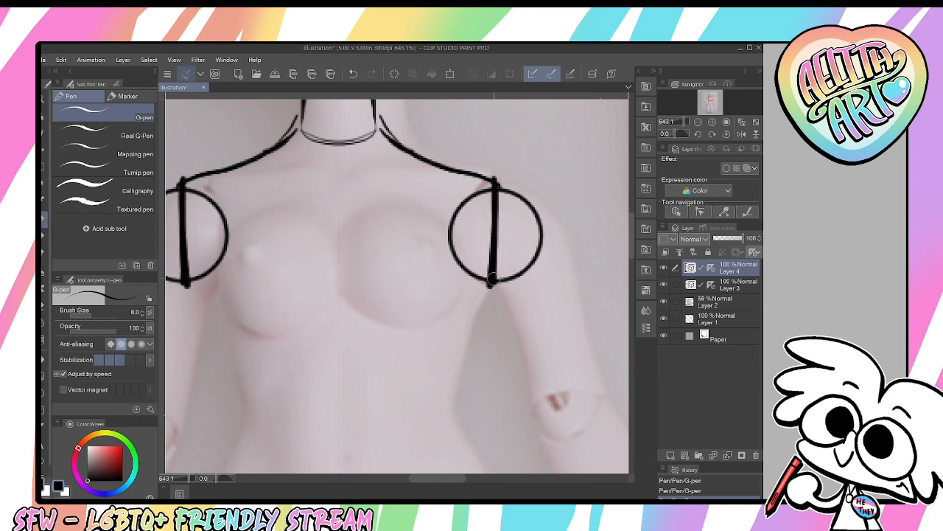
pyautogui.hotkey('ctrl', 'z')
pyautogui.moveTo(496, 187)
pyautogui.mouseDown()
pyautogui.moveTo(479, 228)
pyautogui.moveTo(485, 274)
pyautogui.mouseUp()
pyautogui.hotkey('ctrl', 'z')
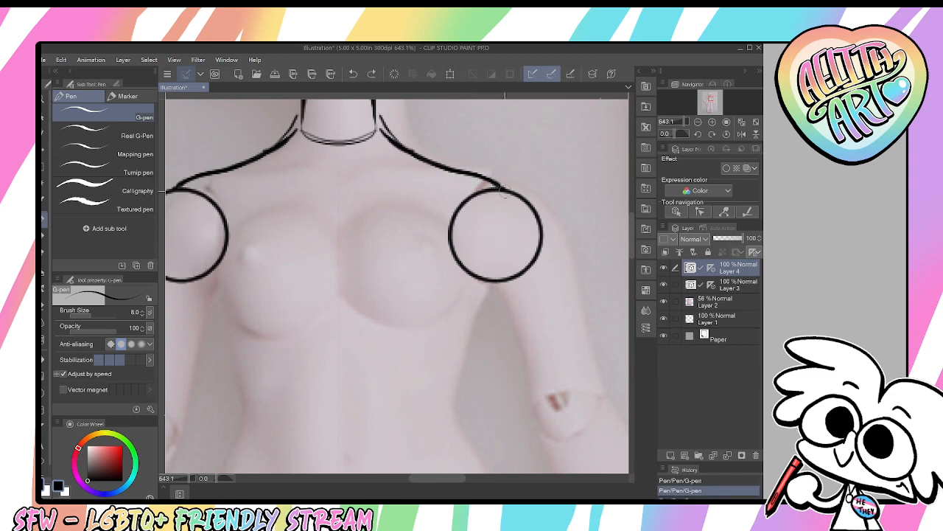
pyautogui.moveTo(502, 188)
pyautogui.mouseDown()
pyautogui.moveTo(510, 278)
pyautogui.moveTo(520, 258)
pyautogui.mouseUp()
pyautogui.hotkey('ctrl', 'z')
pyautogui.moveTo(497, 190); pyautogui.dragTo(494, 266)
pyautogui.hotkey('ctrl', 'z')
pyautogui.moveTo(500, 184)
pyautogui.mouseDown()
pyautogui.moveTo(485, 230)
pyautogui.moveTo(487, 276)
pyautogui.mouseUp()
pyautogui.moveTo(498, 184)
pyautogui.mouseDown()
pyautogui.moveTo(472, 213)
pyautogui.moveTo(461, 277)
pyautogui.moveTo(498, 239)
pyautogui.moveTo(479, 302)
pyautogui.moveTo(510, 451)
pyautogui.mouseUp()
pyautogui.hotkey('ctrl', 'z')
# Draw the mirrored outer neck lines from the sides of the head circle down into the shoulder outline
pyautogui.moveTo(416, 236); pyautogui.dragTo(418, 283)
pyautogui.hotkey('ctrl', 'z')
pyautogui.moveTo(436, 330)
pyautogui.mouseDown()
pyautogui.moveTo(415, 279)
pyautogui.moveTo(424, 221)
pyautogui.mouseUp()
pyautogui.moveTo(426, 177)
pyautogui.mouseDown()
pyautogui.moveTo(432, 243)
pyautogui.moveTo(426, 178)
pyautogui.mouseUp()
pyautogui.hotkey('ctrl', 'z')
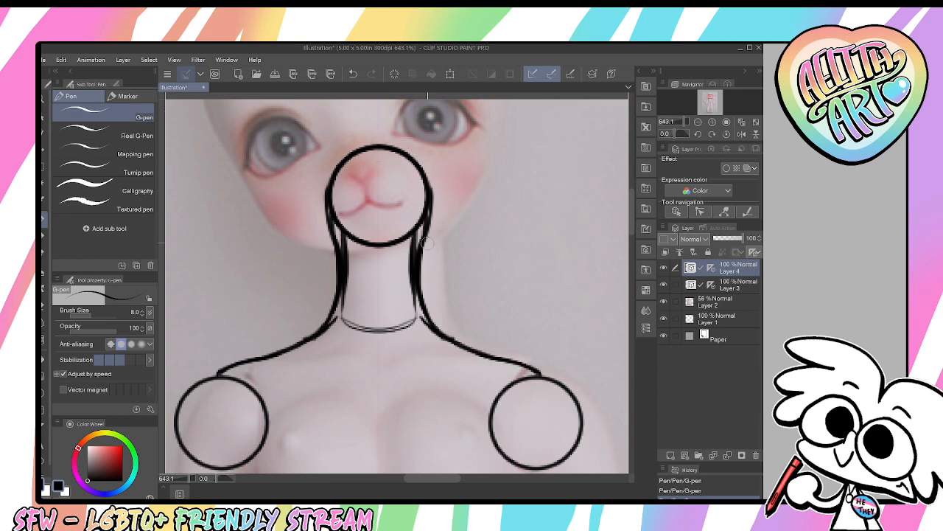
# Draw mirrored chest sides from inside the shoulder circles, curving inward to just below the bust, redoing unsatisfactory strokes
pyautogui.scroll(-5, 428, 242)
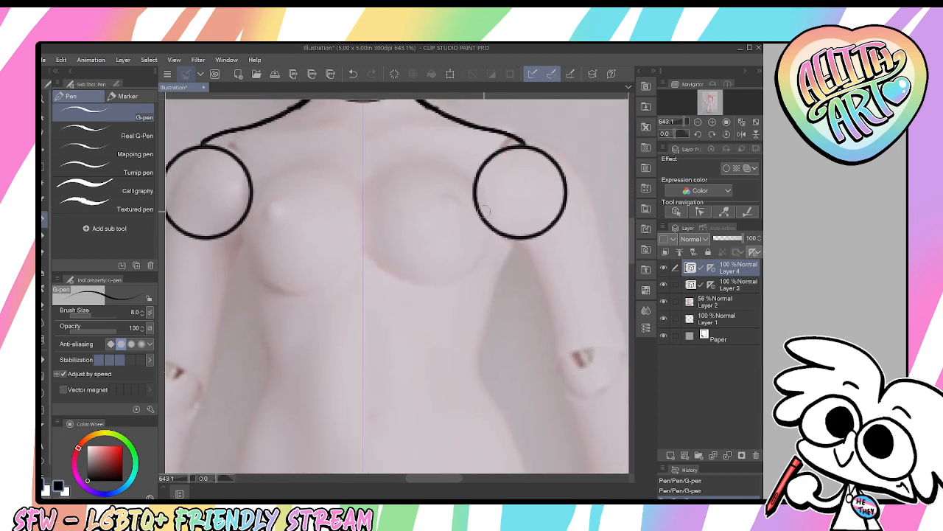
pyautogui.moveTo(496, 193); pyautogui.dragTo(484, 307)
pyautogui.hotkey('ctrl', 'z')
pyautogui.moveTo(224, 235); pyautogui.dragTo(257, 303)
pyautogui.hotkey('ctrl', 'z')
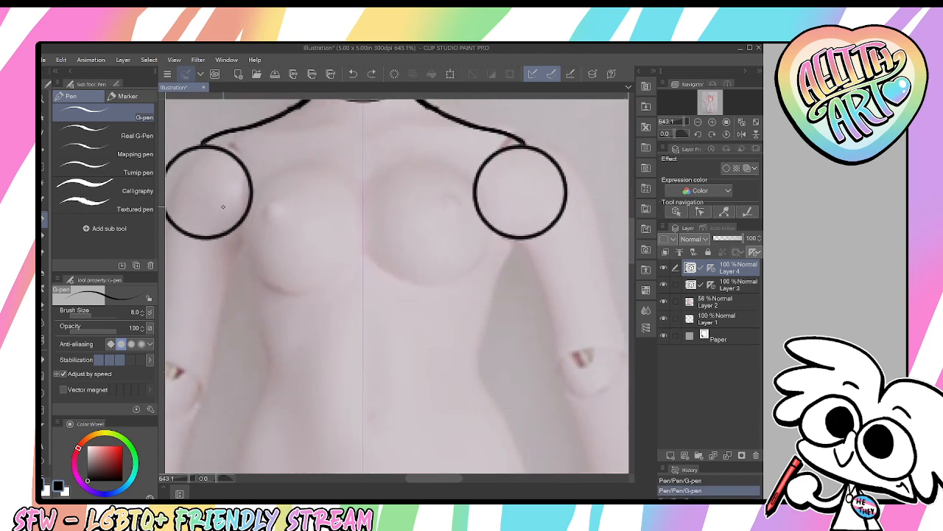
pyautogui.moveTo(221, 198)
pyautogui.mouseDown()
pyautogui.moveTo(248, 293)
pyautogui.moveTo(264, 316)
pyautogui.mouseUp()
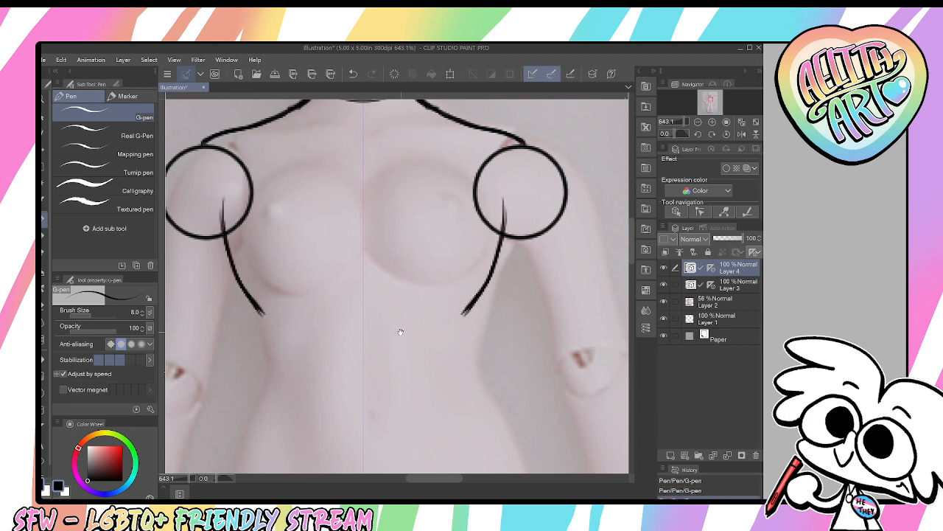
pyautogui.moveTo(400, 331); pyautogui.dragTo(420, 318)
pyautogui.hotkey('ctrl', 'z')
pyautogui.moveTo(241, 170); pyautogui.dragTo(292, 319)
pyautogui.moveTo(225, 373); pyautogui.dragTo(261, 294)
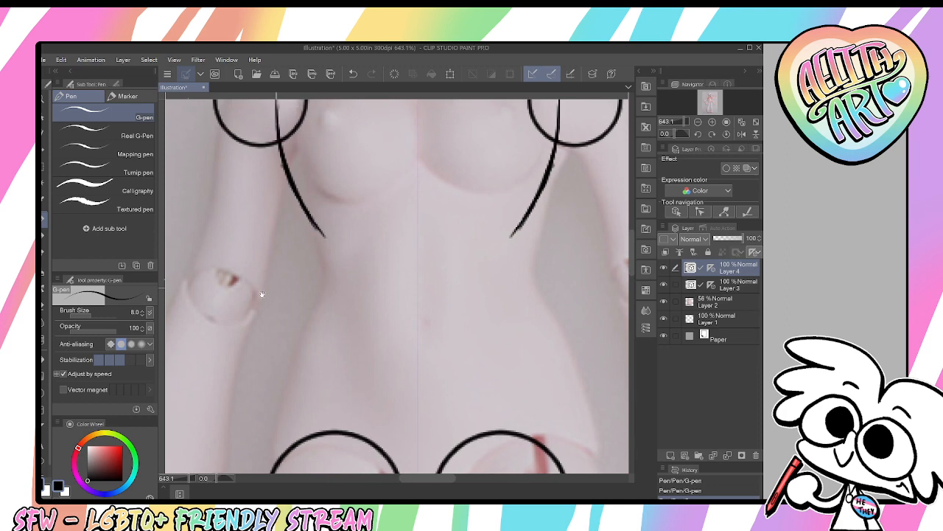
# Draw a mirrored arch under the bust that joins the lower ends of the chest sides, and reinforce its line
pyautogui.moveTo(318, 243)
pyautogui.mouseDown()
pyautogui.moveTo(361, 203)
pyautogui.moveTo(417, 190)
pyautogui.mouseUp()
pyautogui.hotkey('ctrl', 'z')
pyautogui.moveTo(321, 237)
pyautogui.mouseDown()
pyautogui.moveTo(348, 206)
pyautogui.moveTo(419, 180)
pyautogui.mouseUp()
pyautogui.hotkey('ctrl', 'z')
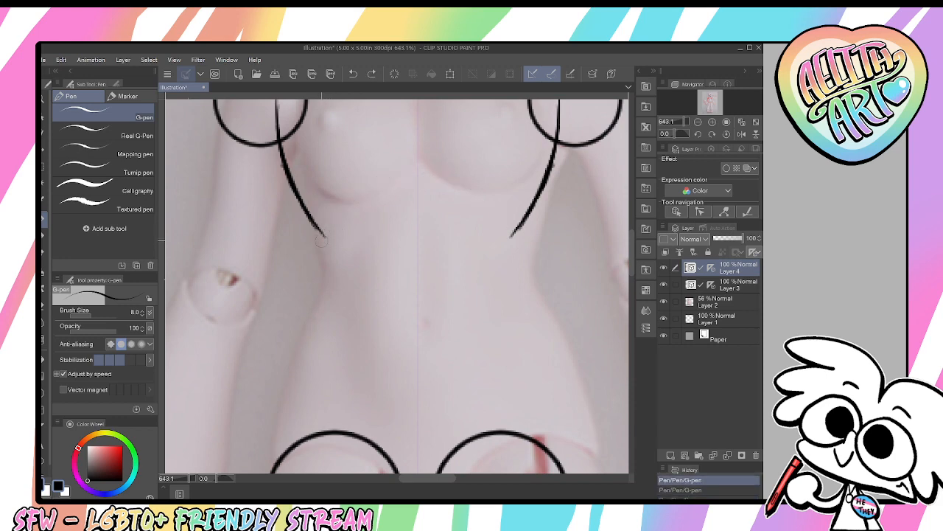
pyautogui.moveTo(322, 238); pyautogui.dragTo(414, 177)
pyautogui.hotkey('ctrl', 'z')
pyautogui.moveTo(323, 238); pyautogui.dragTo(422, 174)
pyautogui.moveTo(360, 189); pyautogui.dragTo(420, 175)
pyautogui.moveTo(364, 186); pyautogui.dragTo(323, 239)
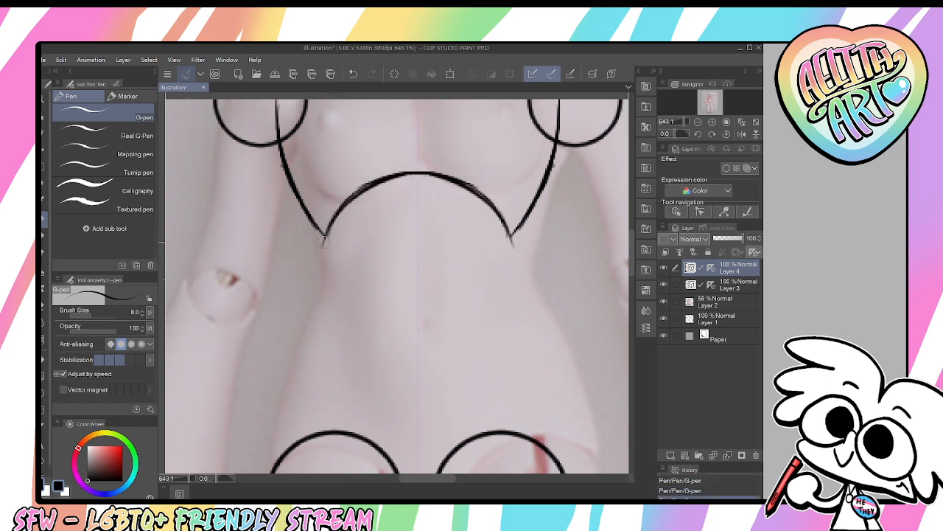
# Draw a second, shallower mirrored curve beneath the rib arch, joining the arch's two lower ends
pyautogui.moveTo(495, 268); pyautogui.dragTo(454, 309)
pyautogui.moveTo(447, 274)
pyautogui.mouseDown()
pyautogui.moveTo(464, 378)
pyautogui.moveTo(436, 288)
pyautogui.mouseUp()
pyautogui.moveTo(505, 190); pyautogui.dragTo(462, 285)
pyautogui.moveTo(472, 249)
pyautogui.mouseDown()
pyautogui.moveTo(491, 246)
pyautogui.moveTo(332, 259)
pyautogui.moveTo(380, 249)
pyautogui.moveTo(474, 272)
pyautogui.mouseUp()
pyautogui.hotkey('ctrl', 'z')
pyautogui.moveTo(448, 260)
pyautogui.mouseDown()
pyautogui.moveTo(357, 251)
pyautogui.moveTo(411, 252)
pyautogui.moveTo(424, 304)
pyautogui.moveTo(411, 312)
pyautogui.moveTo(430, 181)
pyautogui.mouseUp()
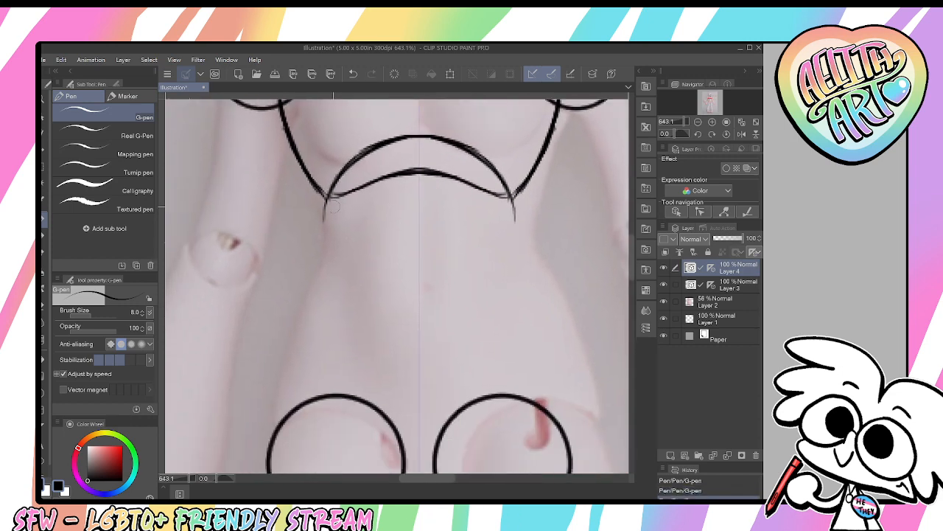
# Draw the mirrored waist sides nearly straight down from the ends of the rib arch
pyautogui.moveTo(325, 199); pyautogui.dragTo(318, 292)
pyautogui.hotkey('ctrl', 'z')
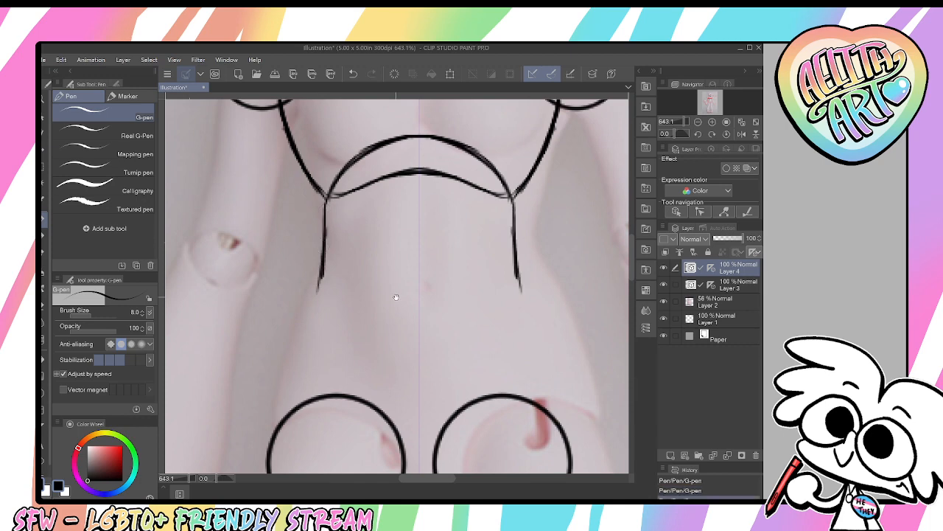
pyautogui.moveTo(396, 297); pyautogui.dragTo(397, 281)
pyautogui.hotkey('ctrl', 'z')
pyautogui.moveTo(325, 184); pyautogui.dragTo(323, 263)
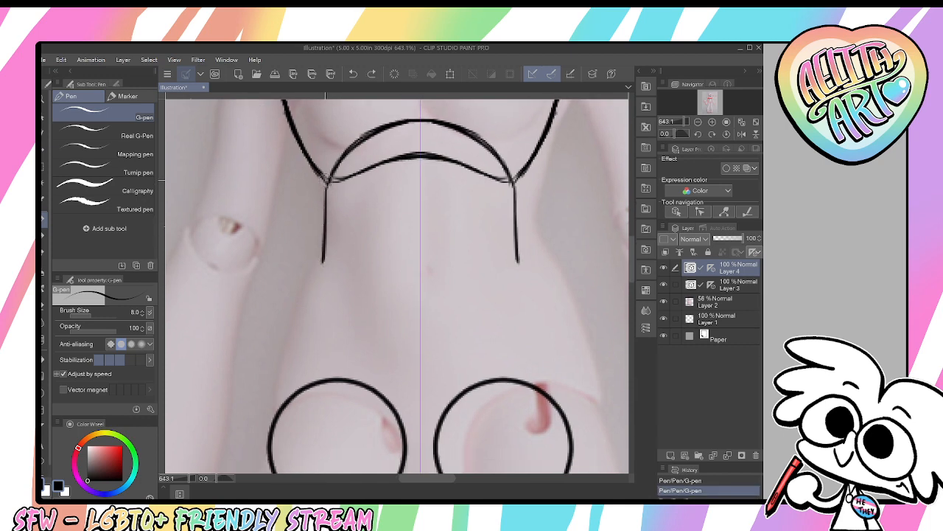
pyautogui.moveTo(325, 182); pyautogui.dragTo(323, 255)
# Try mirrored hip curves flaring from the waist sides to the outer edges of the hip circles
pyautogui.moveTo(402, 386); pyautogui.dragTo(368, 301)
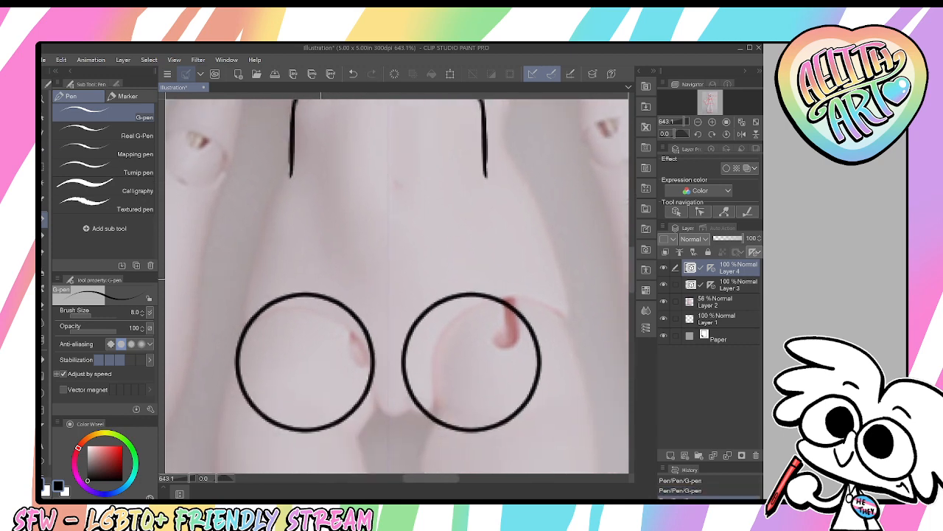
pyautogui.moveTo(291, 151)
pyautogui.mouseDown()
pyautogui.moveTo(246, 253)
pyautogui.moveTo(226, 347)
pyautogui.moveTo(289, 174)
pyautogui.moveTo(239, 310)
pyautogui.mouseUp()
pyautogui.hotkey('ctrl', 'z')
pyautogui.hotkey('ctrl', 'z')
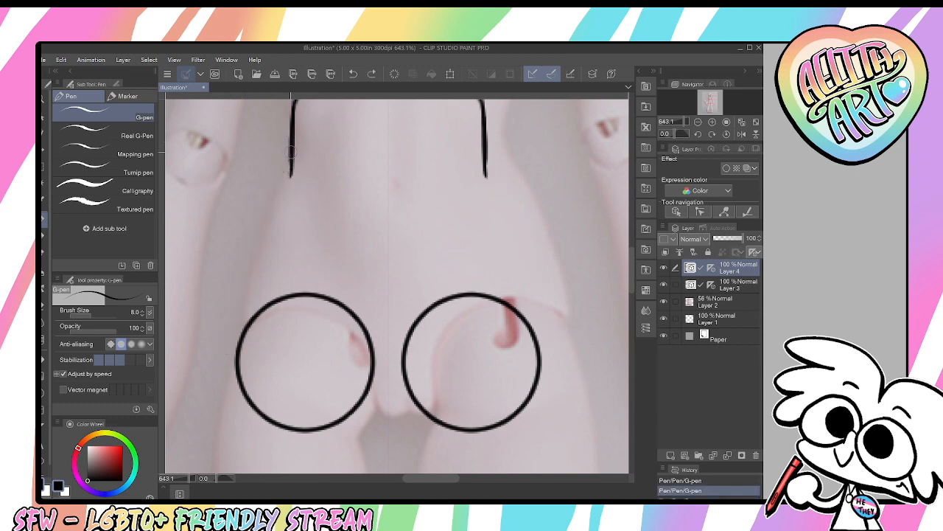
pyautogui.moveTo(291, 155); pyautogui.dragTo(230, 300)
pyautogui.moveTo(292, 156); pyautogui.dragTo(231, 297)
pyautogui.hotkey('ctrl', 'z')
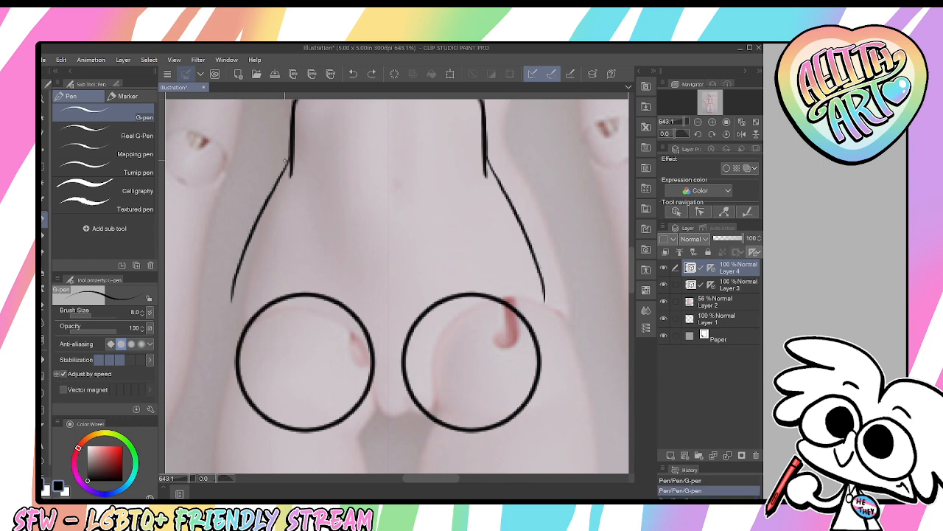
pyautogui.hotkey('ctrl', 'z')
# Draw the mirrored hip outline from the waist around the outer sides of the hip circles and thicken its strokes
pyautogui.moveTo(291, 155); pyautogui.dragTo(237, 293)
pyautogui.moveTo(248, 255)
pyautogui.mouseDown()
pyautogui.moveTo(226, 328)
pyautogui.moveTo(237, 381)
pyautogui.moveTo(224, 329)
pyautogui.moveTo(247, 261)
pyautogui.moveTo(230, 372)
pyautogui.moveTo(258, 230)
pyautogui.mouseUp()
pyautogui.hotkey('ctrl', 'z')
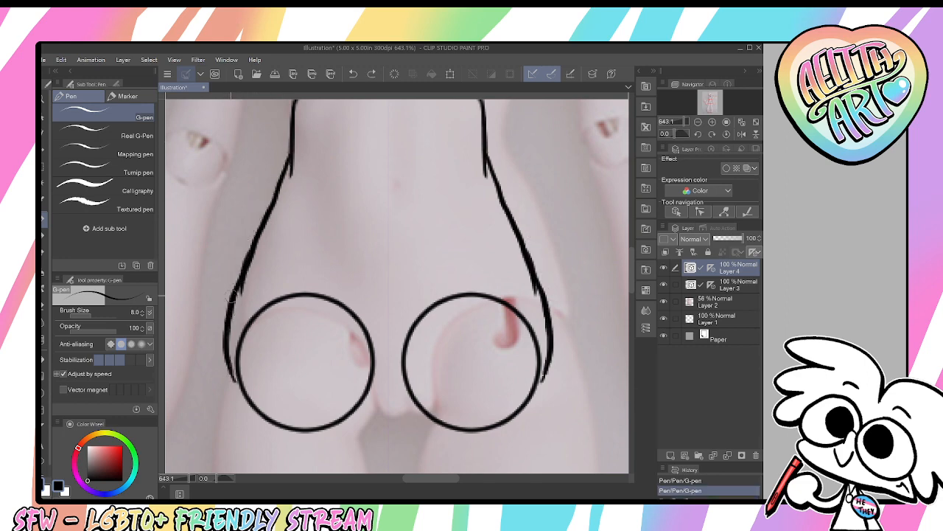
pyautogui.moveTo(235, 290); pyautogui.dragTo(285, 166)
pyautogui.moveTo(289, 156); pyautogui.dragTo(256, 230)
# Close the hip outline against the circles and draw a narrow mirrored U-shaped crotch between the two hip circles
pyautogui.moveTo(469, 376); pyautogui.dragTo(455, 331)
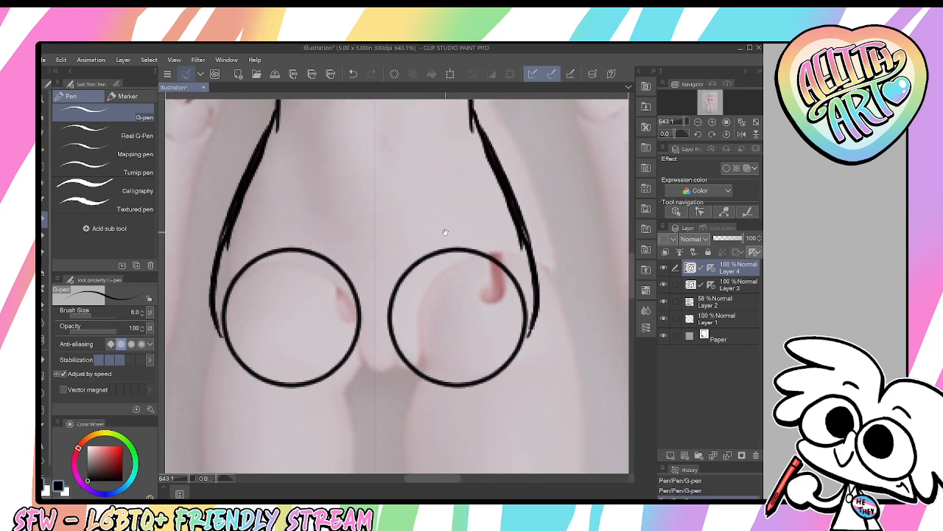
pyautogui.moveTo(398, 350); pyautogui.dragTo(351, 363)
pyautogui.hotkey('ctrl', 'z')
pyautogui.moveTo(528, 321); pyautogui.dragTo(528, 339)
pyautogui.moveTo(388, 296)
pyautogui.mouseDown()
pyautogui.moveTo(388, 361)
pyautogui.moveTo(388, 329)
pyautogui.moveTo(378, 370)
pyautogui.mouseUp()
pyautogui.moveTo(389, 336); pyautogui.dragTo(374, 370)
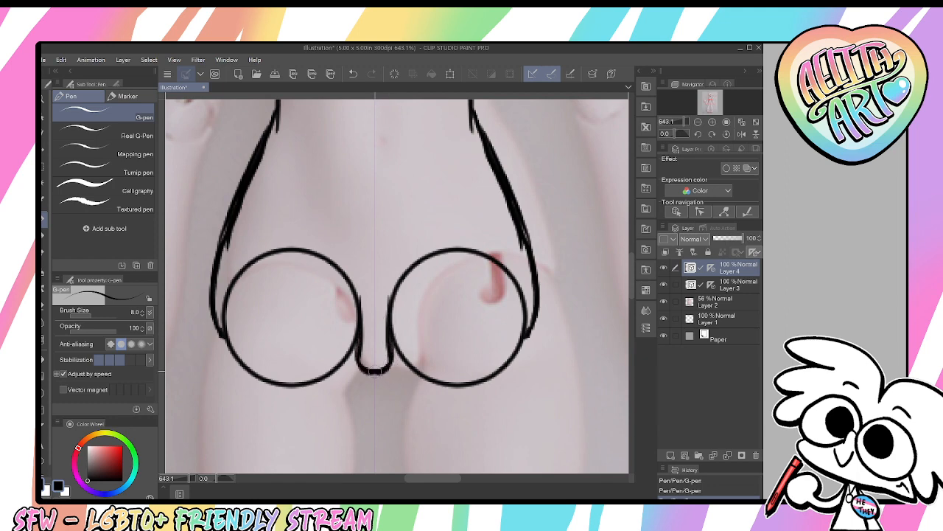
# Add thin mirrored curves from the crotch along the undersides of the hip circles
pyautogui.moveTo(437, 350); pyautogui.dragTo(461, 331)
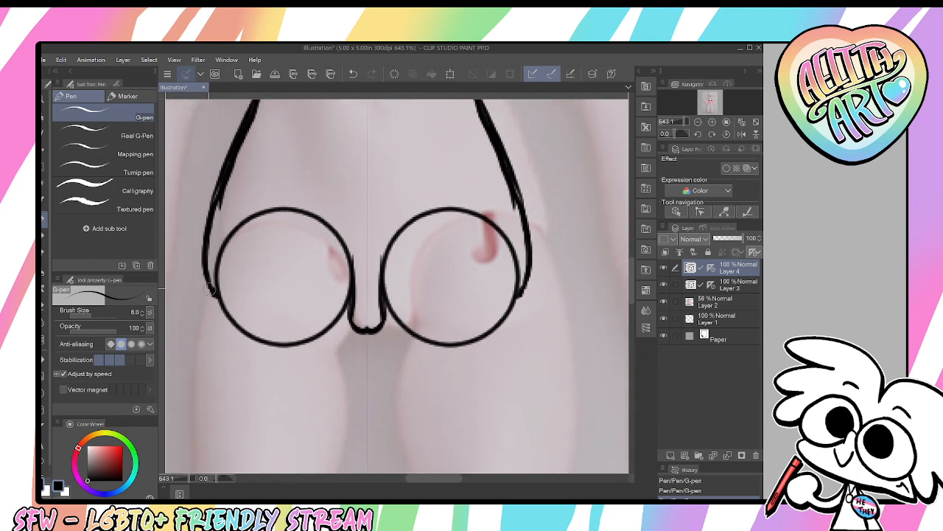
pyautogui.moveTo(324, 333); pyautogui.dragTo(262, 341)
pyautogui.hotkey('ctrl', 'z')
pyautogui.moveTo(351, 329); pyautogui.dragTo(289, 344)
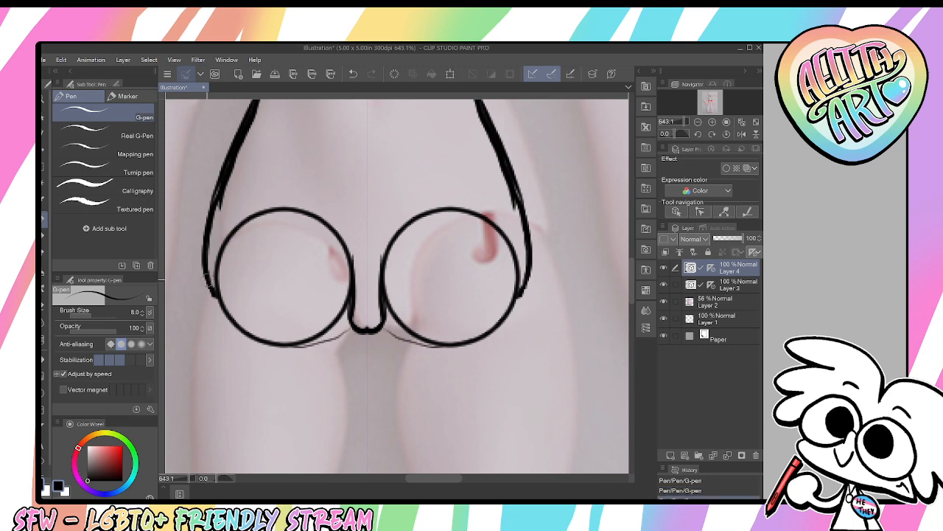
pyautogui.moveTo(241, 326)
pyautogui.mouseDown()
pyautogui.moveTo(321, 339)
pyautogui.moveTo(349, 325)
pyautogui.moveTo(297, 346)
pyautogui.moveTo(351, 308)
pyautogui.mouseUp()
pyautogui.hotkey('ctrl', 'z')
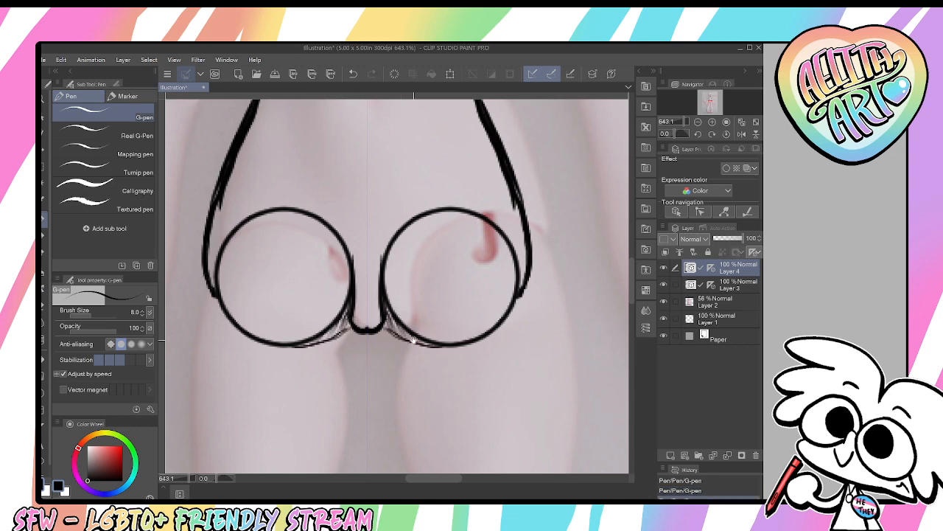
# Go over the mirrored hip lines below the waist and erase the excess overlapping strokes with the hard eraser
pyautogui.scroll(5, 415, 339)
pyautogui.moveTo(254, 264); pyautogui.dragTo(214, 354)
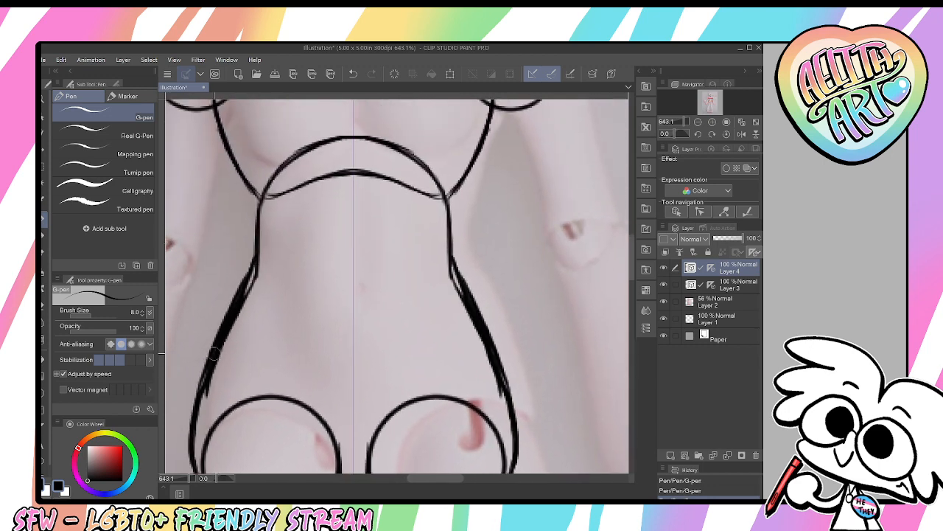
pyautogui.press('e')
pyautogui.moveTo(455, 265); pyautogui.dragTo(472, 282)
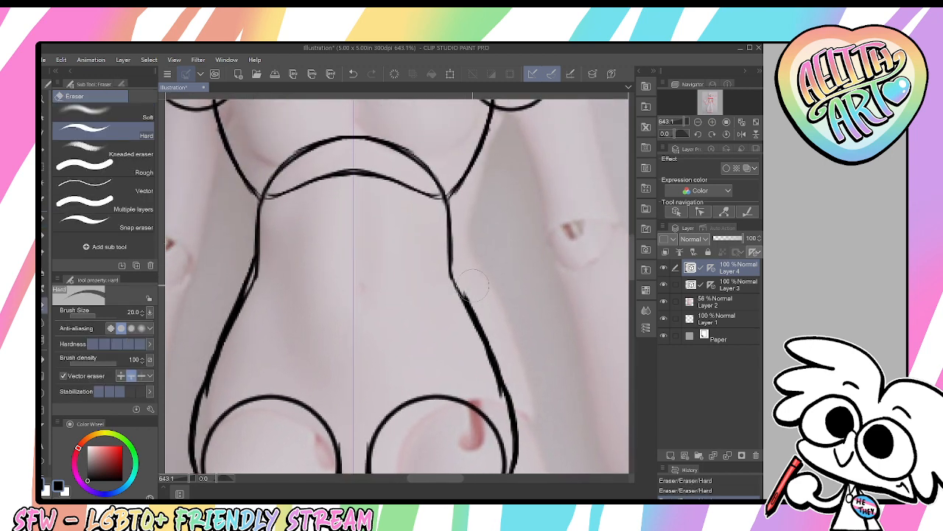
pyautogui.moveTo(258, 258); pyautogui.dragTo(221, 346)
# Draw mirrored armhole lines with the G-pen from the shoulder outline down the inner edges of the shoulder circles
pyautogui.hotkey('ctrl', 'alt', 'space')
pyautogui.click(405, 320)
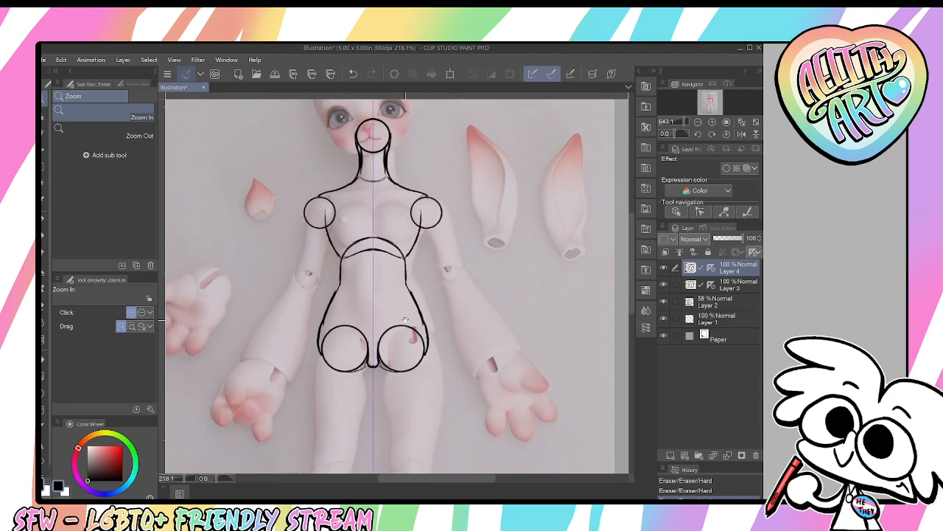
pyautogui.click(408, 225)
pyautogui.click(407, 226)
pyautogui.press('p')
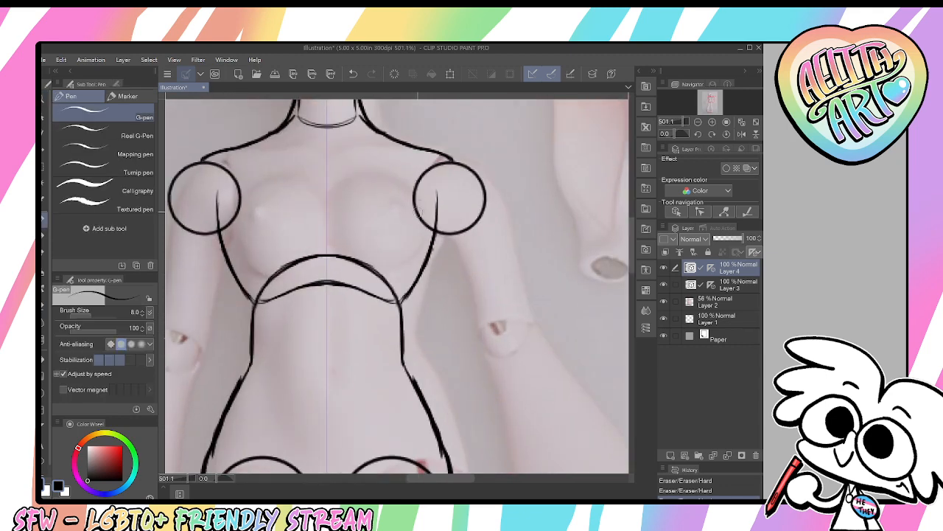
pyautogui.hotkey('ctrl', 'z')
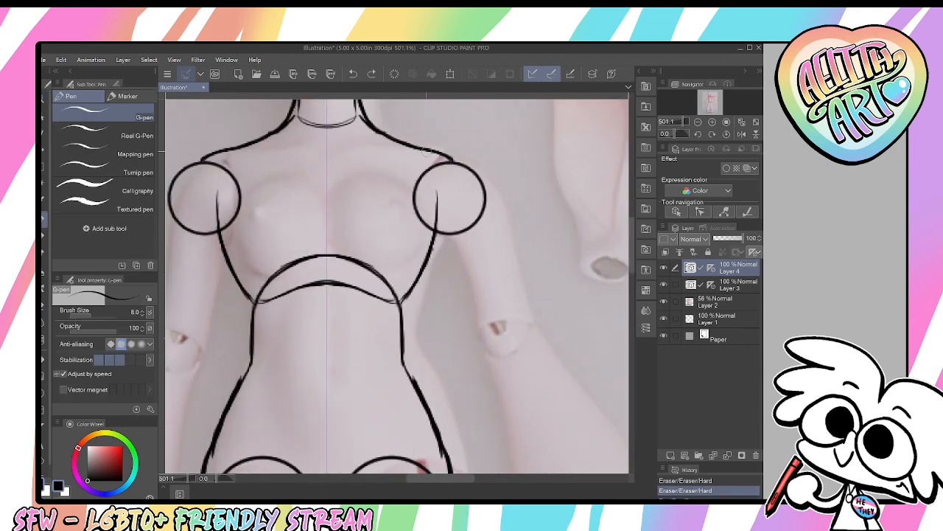
pyautogui.hotkey('ctrl', 'z')
pyautogui.moveTo(417, 147)
pyautogui.mouseDown()
pyautogui.moveTo(429, 186)
pyautogui.moveTo(430, 159)
pyautogui.mouseUp()
pyautogui.hotkey('ctrl', 'z')
pyautogui.moveTo(224, 152); pyautogui.dragTo(229, 160)
pyautogui.moveTo(427, 156)
pyautogui.mouseDown()
pyautogui.moveTo(435, 162)
pyautogui.moveTo(419, 207)
pyautogui.mouseUp()
pyautogui.moveTo(234, 175); pyautogui.dragTo(231, 209)
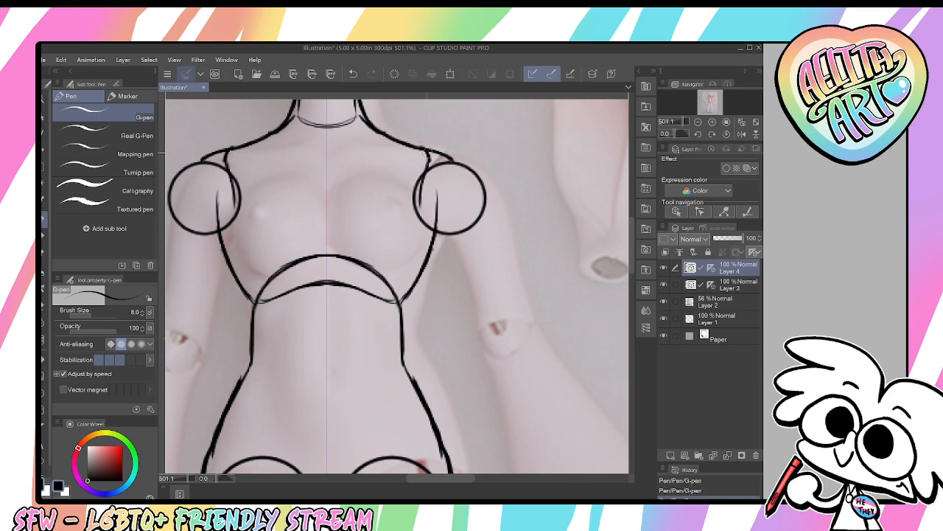
# Extend the mirrored armhole lines into slimmer chest sides that meet the ends of the rib arch
pyautogui.moveTo(427, 146)
pyautogui.mouseDown()
pyautogui.moveTo(434, 168)
pyautogui.moveTo(419, 205)
pyautogui.moveTo(417, 254)
pyautogui.mouseUp()
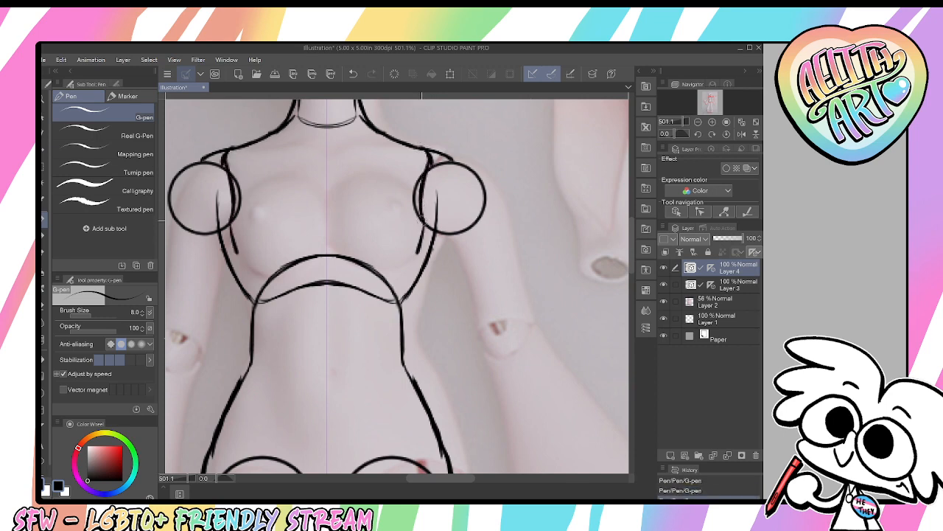
pyautogui.moveTo(426, 214); pyautogui.dragTo(410, 280)
pyautogui.moveTo(413, 236); pyautogui.dragTo(397, 305)
# Erase the older outer chest side lines, including their leftover ends inside the shoulder circles
pyautogui.press('e')
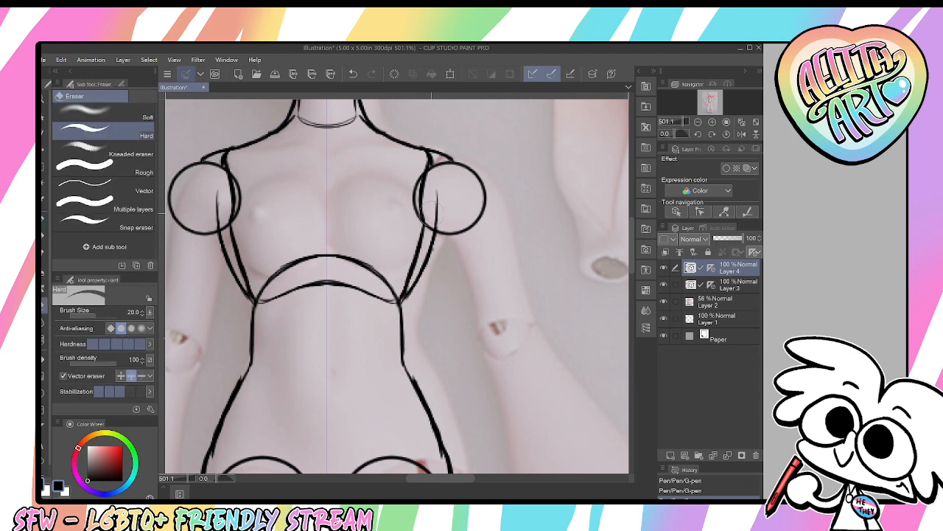
pyautogui.moveTo(432, 209)
pyautogui.mouseDown()
pyautogui.moveTo(433, 266)
pyautogui.moveTo(423, 275)
pyautogui.moveTo(423, 263)
pyautogui.moveTo(404, 297)
pyautogui.mouseUp()
pyautogui.moveTo(217, 193)
pyautogui.mouseDown()
pyautogui.moveTo(217, 221)
pyautogui.moveTo(250, 298)
pyautogui.mouseUp()
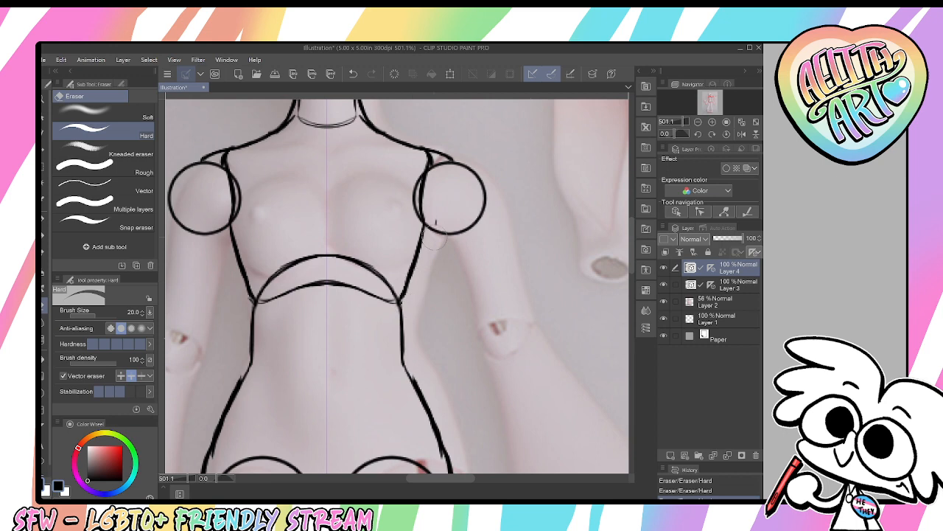
pyautogui.moveTo(435, 213); pyautogui.dragTo(413, 214)
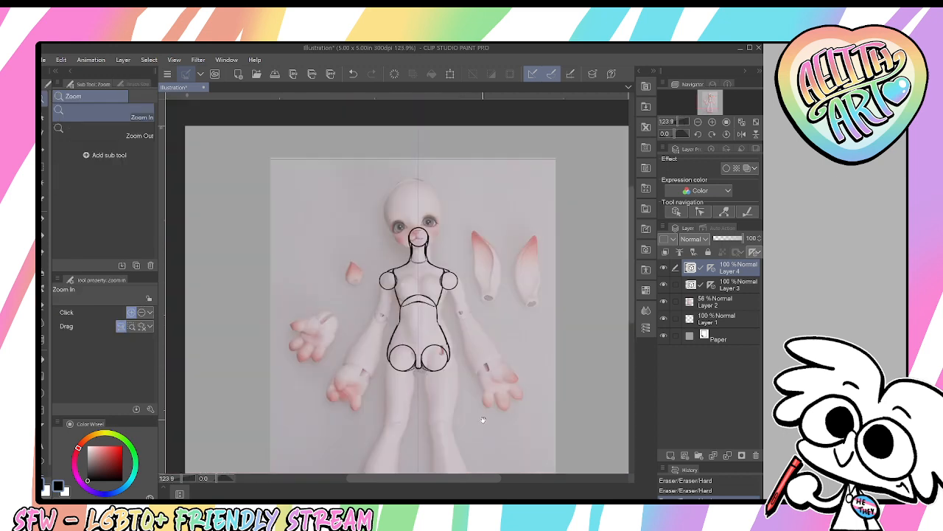
# Draw mirrored vertical slots filled in black from the top edge of both hip circles with the G-pen
pyautogui.moveTo(482, 419); pyautogui.dragTo(446, 360)
pyautogui.moveTo(453, 394); pyautogui.dragTo(409, 303)
pyautogui.click(403, 273)
pyautogui.click(404, 270)
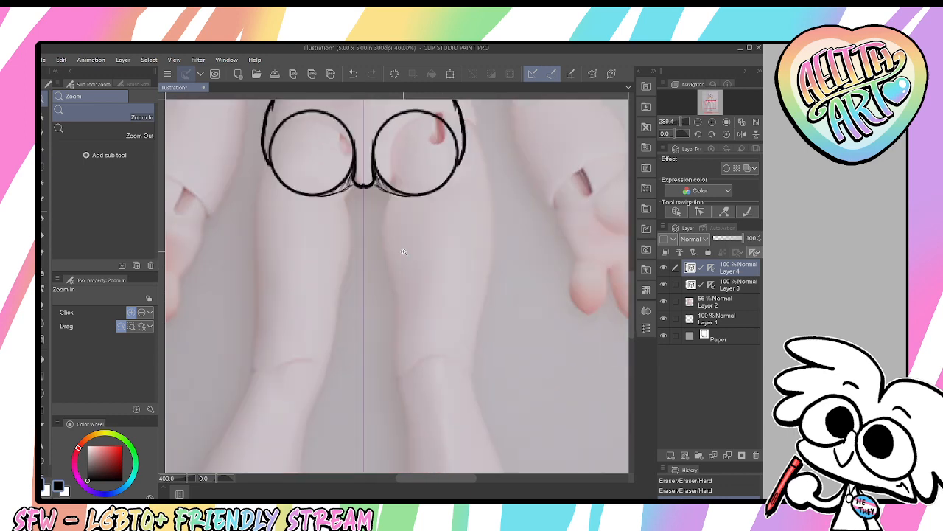
pyautogui.press('p')
pyautogui.moveTo(417, 124)
pyautogui.mouseDown()
pyautogui.moveTo(407, 160)
pyautogui.moveTo(419, 156)
pyautogui.moveTo(419, 147)
pyautogui.moveTo(403, 150)
pyautogui.moveTo(404, 118)
pyautogui.moveTo(413, 131)
pyautogui.moveTo(407, 151)
pyautogui.moveTo(415, 128)
pyautogui.moveTo(417, 139)
pyautogui.moveTo(439, 426)
pyautogui.mouseUp()
pyautogui.hotkey('ctrl', 'z')
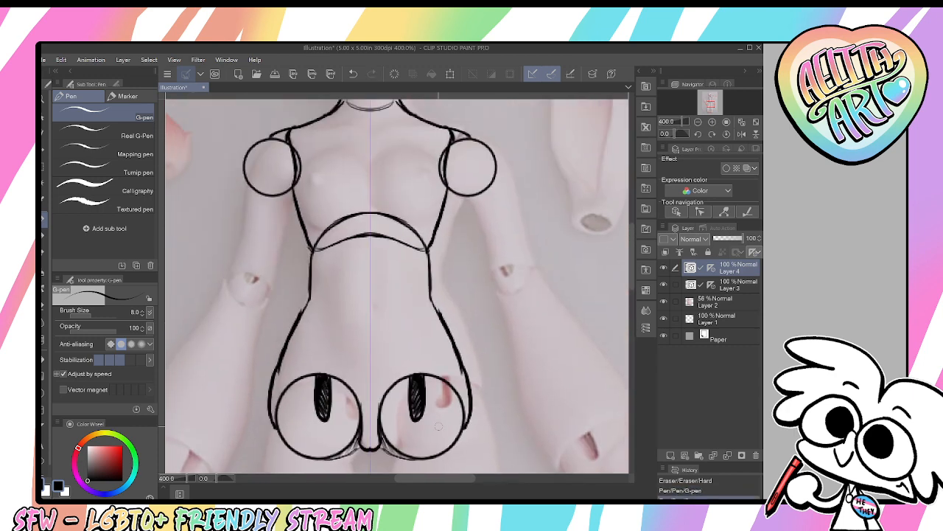
# Erase the excess neck line ends overlapping the sides of the head joint circle with the hard eraser
pyautogui.moveTo(525, 360); pyautogui.dragTo(495, 392)
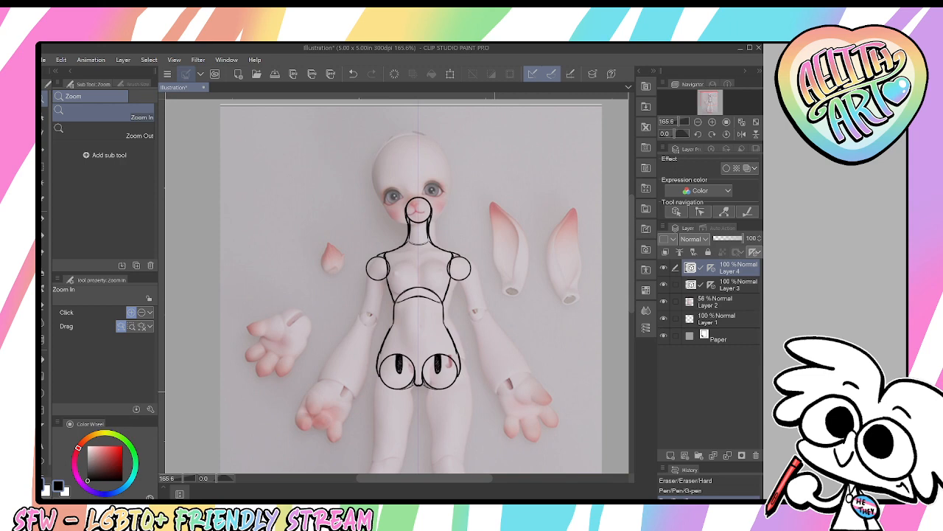
pyautogui.moveTo(476, 390); pyautogui.dragTo(470, 372)
pyautogui.moveTo(405, 140); pyautogui.dragTo(429, 140)
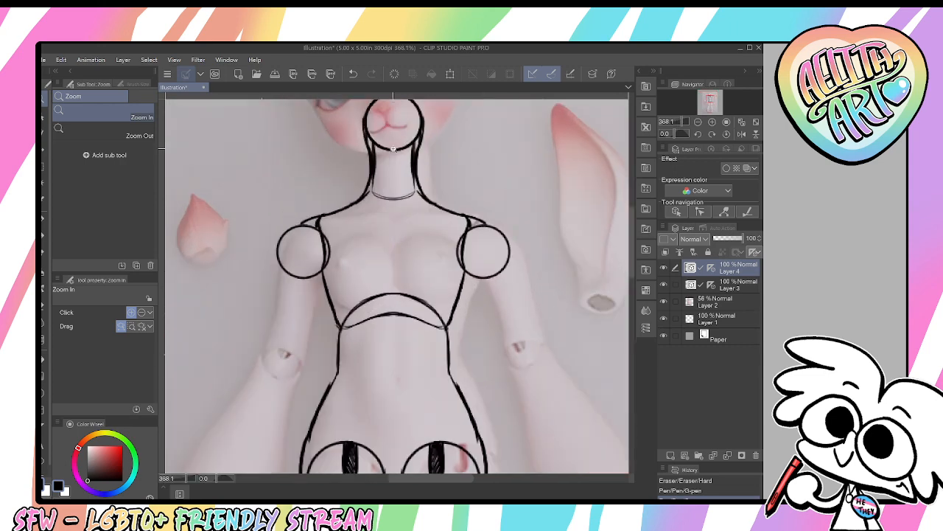
pyautogui.press('e')
pyautogui.moveTo(365, 148); pyautogui.dragTo(364, 154)
pyautogui.moveTo(424, 141); pyautogui.dragTo(422, 144)
pyautogui.moveTo(422, 146); pyautogui.dragTo(423, 154)
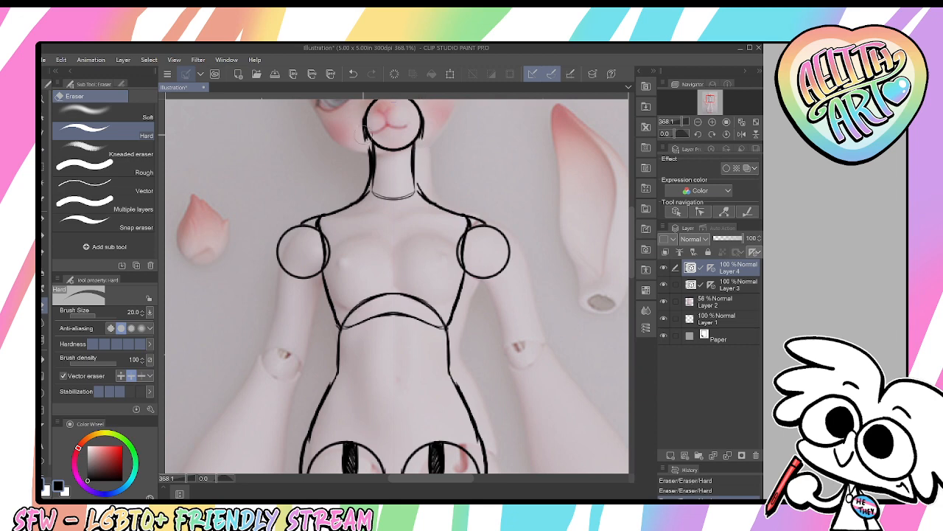
pyautogui.moveTo(363, 135); pyautogui.dragTo(367, 147)
# Redraw the corners where the sides of the neck meet the shoulder lines with the G-pen
pyautogui.press('p')
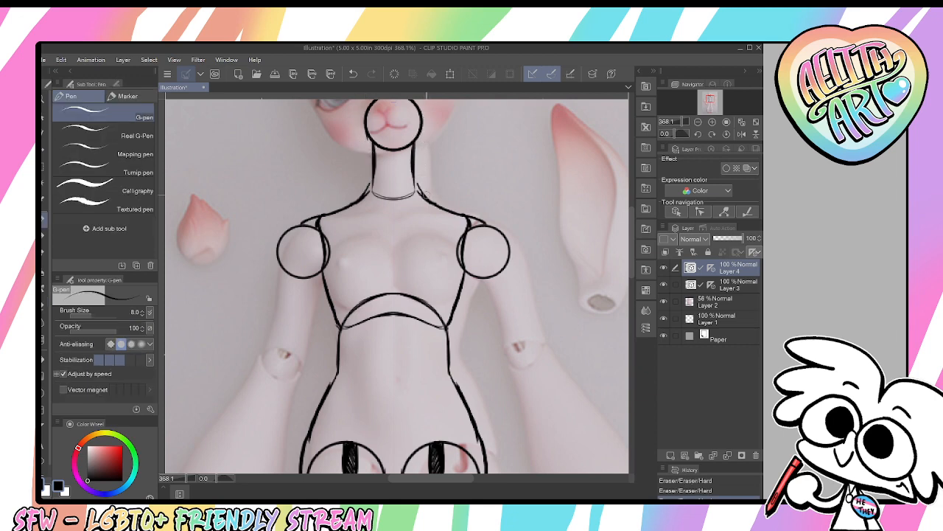
pyautogui.hotkey('ctrl', 'z')
pyautogui.moveTo(370, 184); pyautogui.dragTo(356, 203)
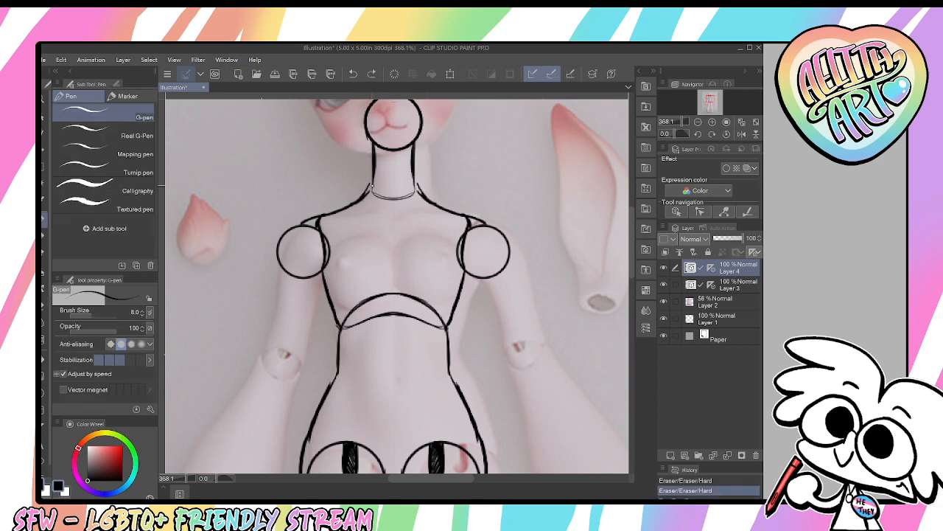
pyautogui.moveTo(414, 182)
pyautogui.mouseDown()
pyautogui.moveTo(420, 197)
pyautogui.moveTo(370, 184)
pyautogui.mouseUp()
# Try mirrored strokes on the lower belly above the hip circles, and undo them
pyautogui.scroll(-3, 457, 267)
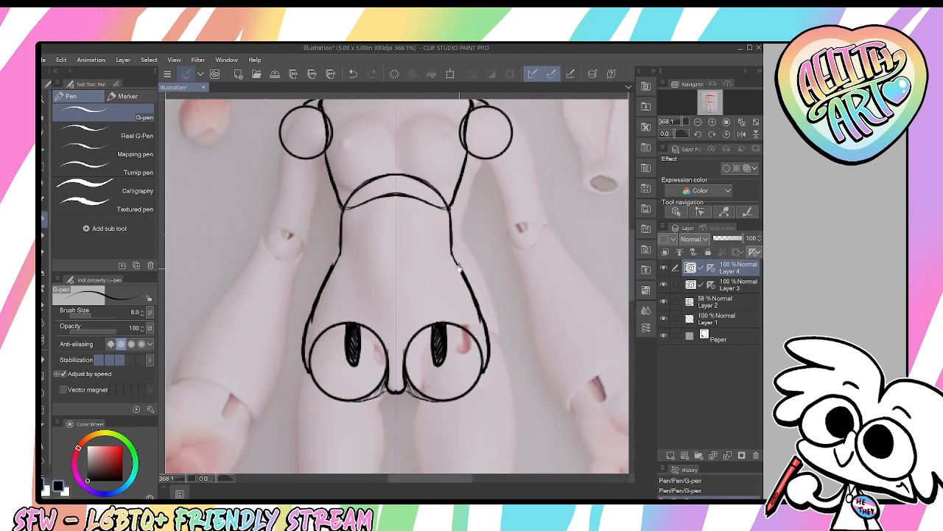
pyautogui.moveTo(360, 258); pyautogui.dragTo(360, 317)
pyautogui.moveTo(428, 261); pyautogui.dragTo(436, 317)
pyautogui.moveTo(354, 267); pyautogui.dragTo(371, 321)
pyautogui.moveTo(422, 292); pyautogui.dragTo(435, 326)
pyautogui.hotkey('ctrl', 'z')
pyautogui.hotkey('ctrl', 'z')
# Draw a small narrow diamond-shaped navel on the symmetry line of the belly
pyautogui.moveTo(396, 251); pyautogui.dragTo(396, 285)
pyautogui.hotkey('ctrl', 'z')
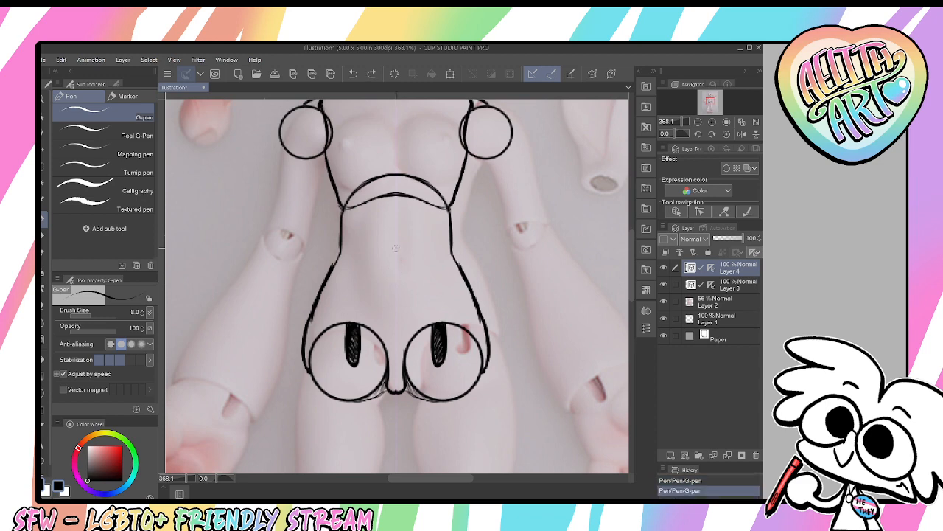
pyautogui.moveTo(396, 249); pyautogui.dragTo(396, 285)
# Try a mirrored outer thigh line starting from the outer edges of the hip circles
pyautogui.scroll(-5, 398, 235)
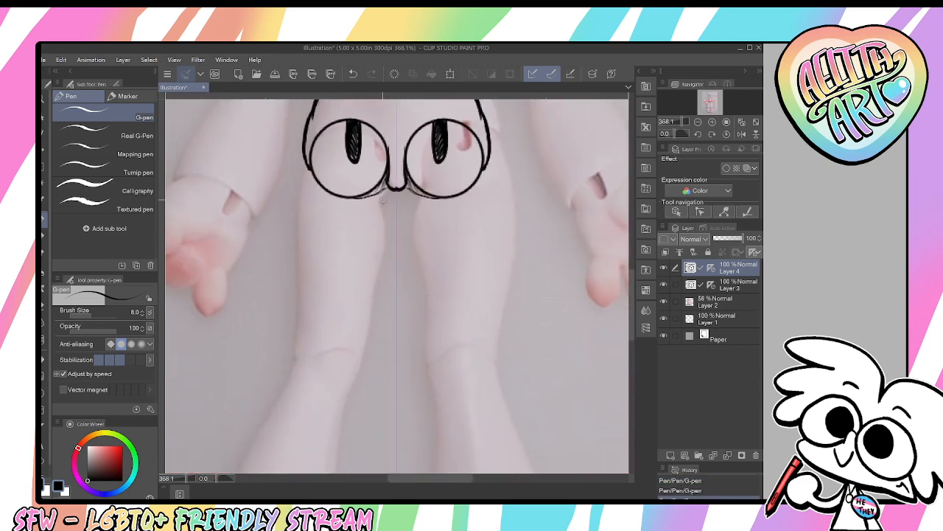
pyautogui.hscroll(2, 398, 207)
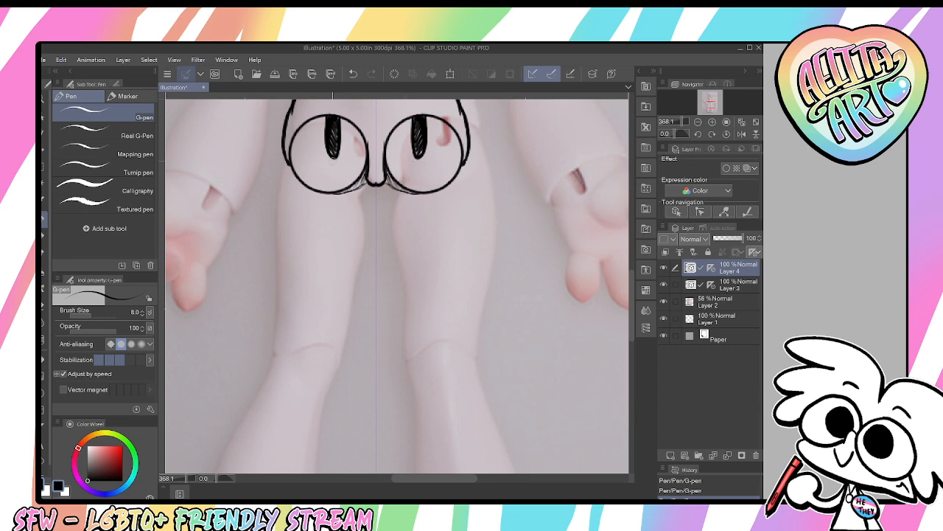
pyautogui.moveTo(464, 158)
pyautogui.mouseDown()
pyautogui.moveTo(468, 186)
pyautogui.moveTo(409, 230)
pyautogui.moveTo(396, 196)
pyautogui.moveTo(409, 232)
pyautogui.moveTo(466, 180)
pyautogui.moveTo(412, 228)
pyautogui.moveTo(400, 211)
pyautogui.moveTo(457, 193)
pyautogui.mouseUp()
pyautogui.hotkey('ctrl', 'z')
pyautogui.hotkey('ctrl', 'z')
pyautogui.hotkey('ctrl', 'z')
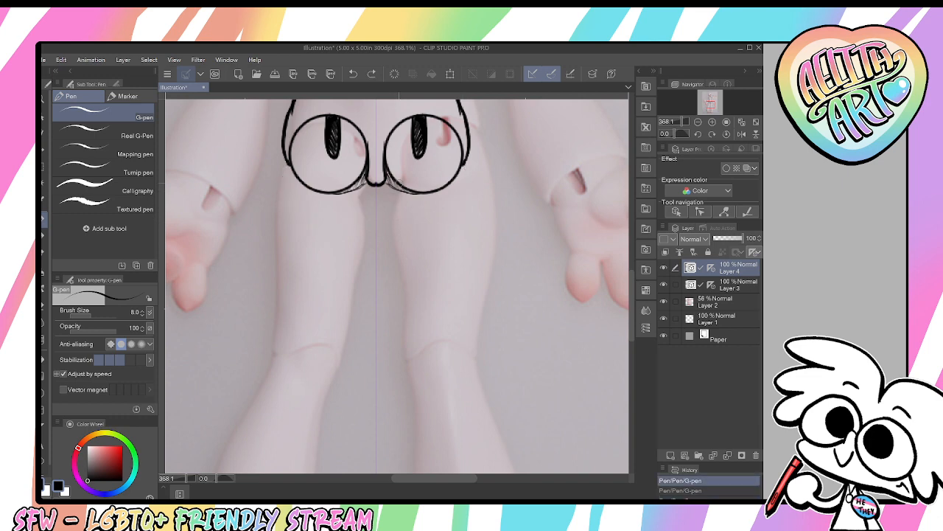
# Try several mirrored inner and outer thigh contours below the hip circles, undoing each attempt
pyautogui.moveTo(399, 184); pyautogui.dragTo(399, 268)
pyautogui.hotkey('ctrl', 'z')
pyautogui.hotkey('ctrl', 'z')
pyautogui.moveTo(398, 184); pyautogui.dragTo(399, 261)
pyautogui.hotkey('ctrl', 'z')
pyautogui.moveTo(464, 154)
pyautogui.mouseDown()
pyautogui.moveTo(463, 212)
pyautogui.moveTo(396, 181)
pyautogui.moveTo(394, 210)
pyautogui.mouseUp()
pyautogui.moveTo(476, 198)
pyautogui.mouseDown()
pyautogui.moveTo(432, 229)
pyautogui.moveTo(474, 190)
pyautogui.mouseUp()
pyautogui.hotkey('ctrl', 'z')
pyautogui.hotkey('ctrl', 'z')
pyautogui.hotkey('ctrl', 'z')
pyautogui.hotkey('ctrl', 'z')
pyautogui.hotkey('ctrl', 'z')
pyautogui.hotkey('ctrl', 'z')
pyautogui.hotkey('ctrl', 'z')
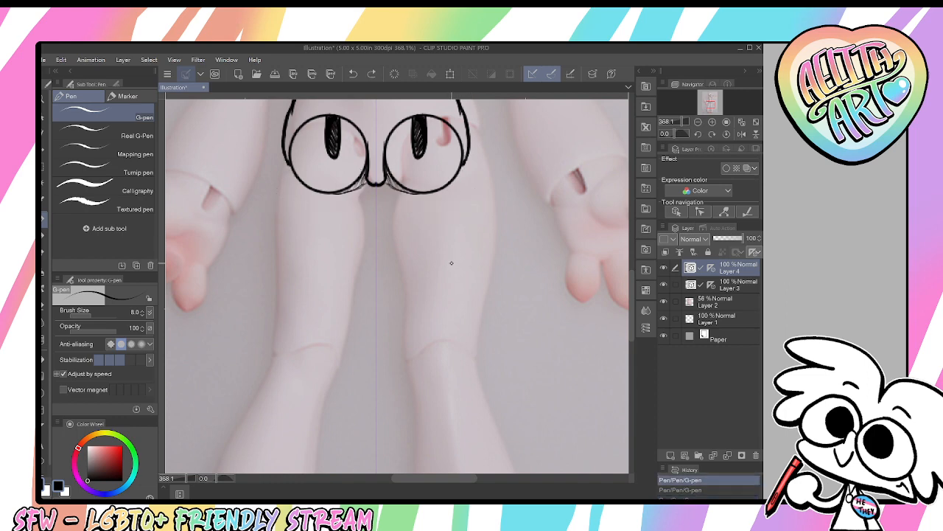
# Try longer curved inner thigh lines running from the crotch down toward the knees, and undo them
pyautogui.moveTo(394, 174); pyautogui.dragTo(399, 282)
pyautogui.moveTo(391, 219); pyautogui.dragTo(405, 313)
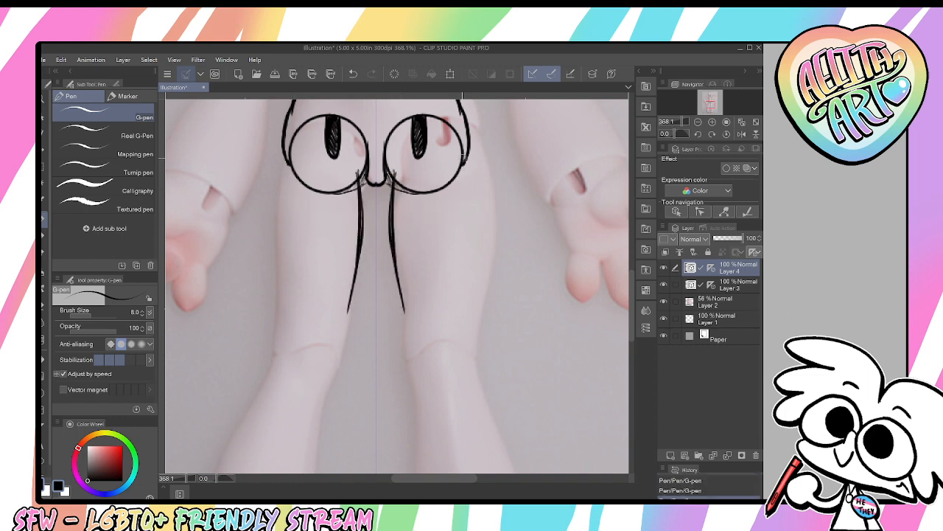
pyautogui.hotkey('ctrl', 'z')
pyautogui.hotkey('ctrl', 'z')
pyautogui.hotkey('ctrl', 'z')
pyautogui.hotkey('ctrl', 'z')
pyautogui.hotkey('ctrl', 'z')
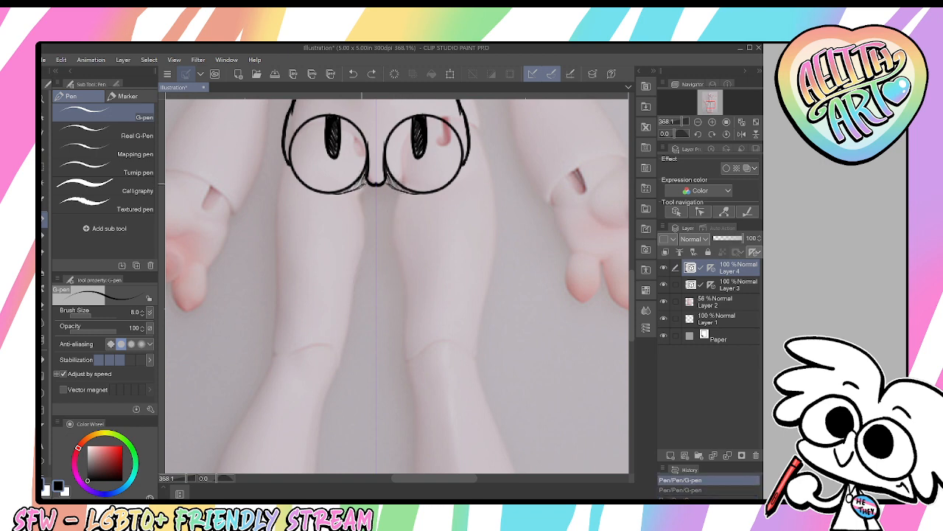
# Hide Layer 4 and Layer 3 and add a new vector layer above them
pyautogui.click(664, 267)
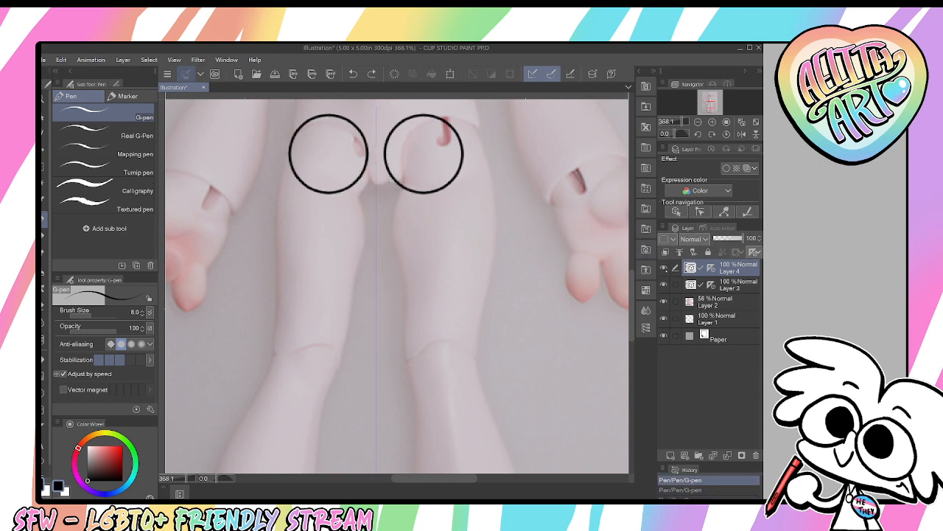
pyautogui.click(663, 285)
pyautogui.click(685, 455)
# Sketch rough inner and outer thigh contours over one leg of the reference doll on the new layer
pyautogui.moveTo(365, 194); pyautogui.dragTo(387, 259)
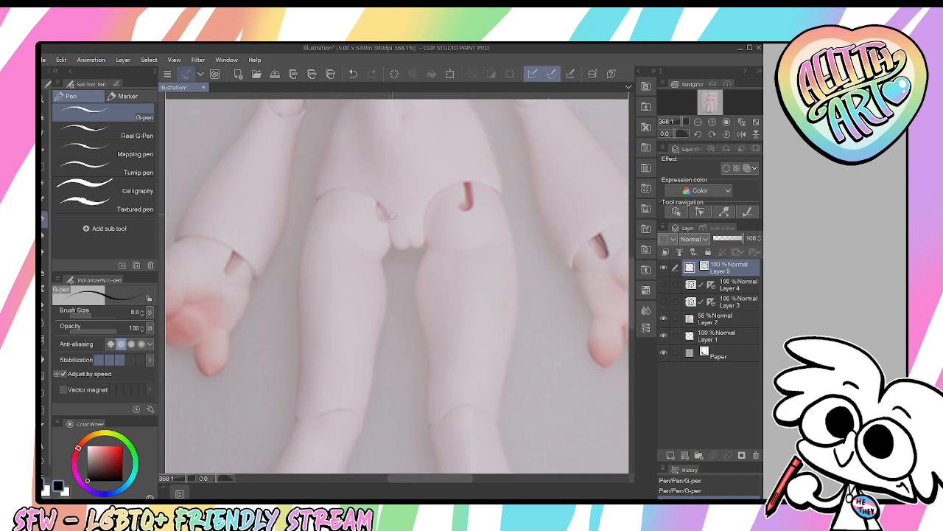
pyautogui.moveTo(395, 213)
pyautogui.mouseDown()
pyautogui.moveTo(375, 262)
pyautogui.moveTo(382, 296)
pyautogui.mouseUp()
pyautogui.moveTo(379, 261); pyautogui.dragTo(384, 295)
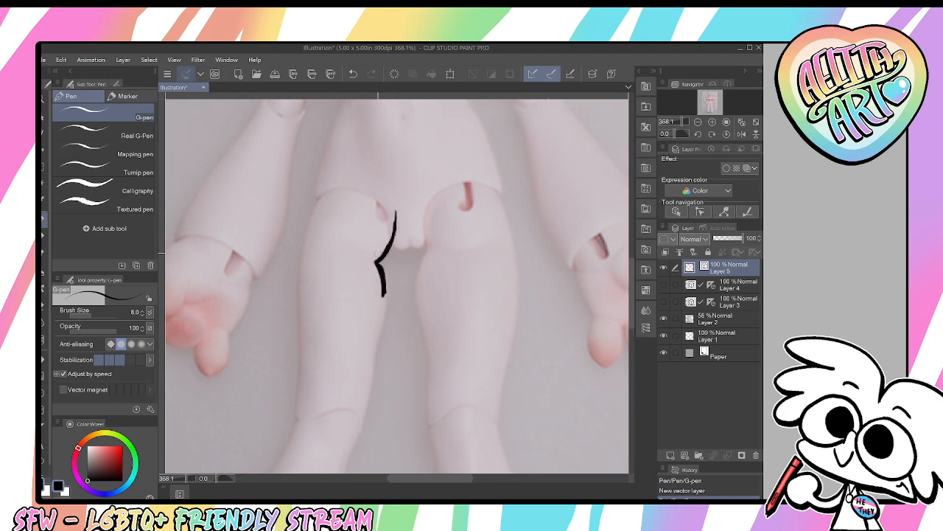
pyautogui.moveTo(322, 193); pyautogui.dragTo(302, 277)
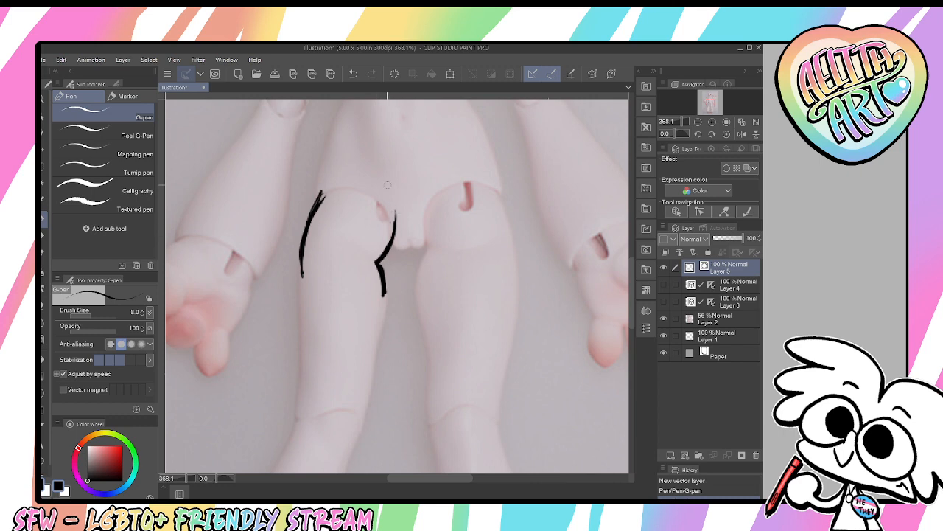
pyautogui.moveTo(293, 184); pyautogui.dragTo(330, 300)
pyautogui.moveTo(391, 203); pyautogui.dragTo(383, 230)
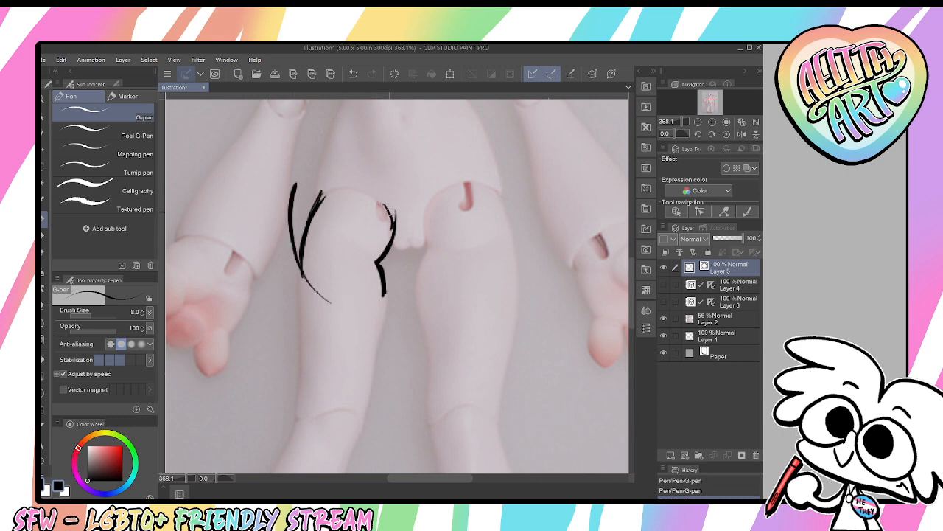
pyautogui.moveTo(368, 187)
pyautogui.mouseDown()
pyautogui.moveTo(391, 228)
pyautogui.moveTo(440, 202)
pyautogui.mouseUp()
# Delete the temporary sketch layer and show both line layers again, with Layer 3 active
pyautogui.click(755, 455)
pyautogui.click(664, 267)
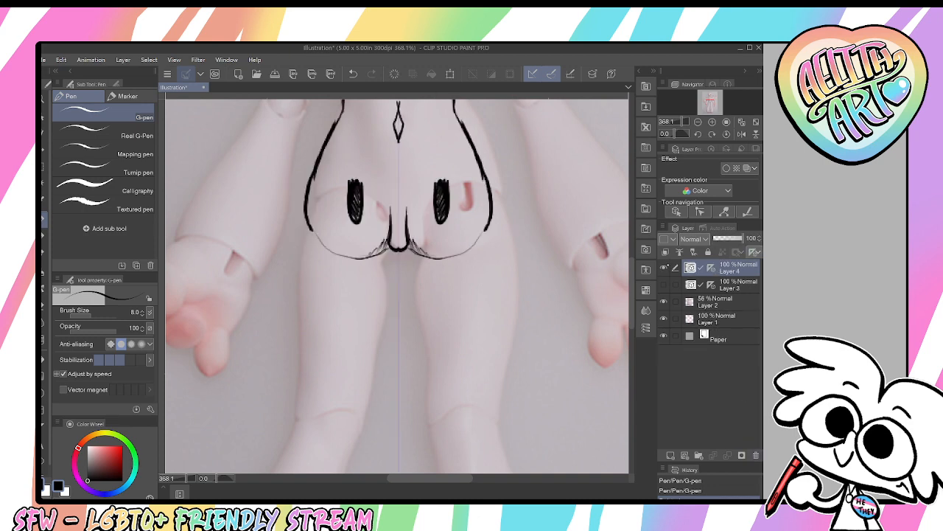
pyautogui.click(663, 285)
pyautogui.click(726, 285)
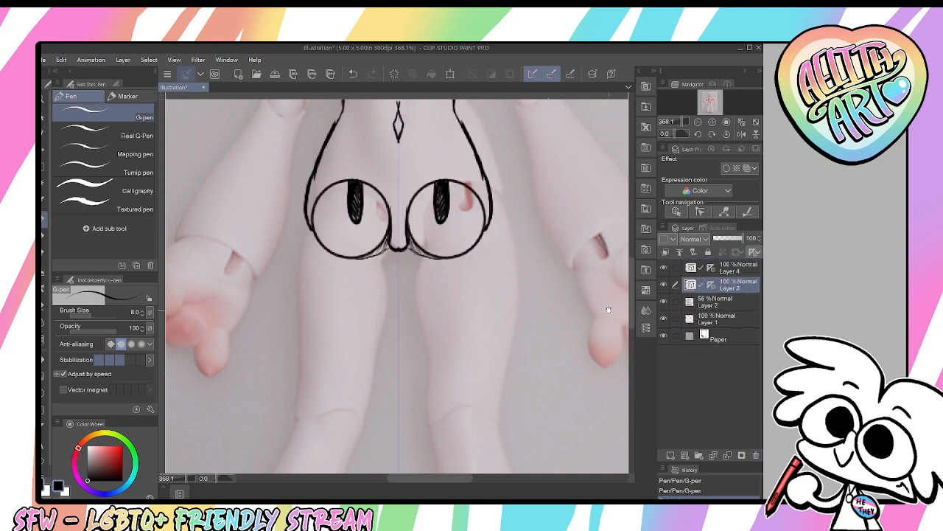
# Try short inner thigh strokes just below the hip circles on Layer 3, undoing each one
pyautogui.moveTo(398, 288); pyautogui.dragTo(357, 230)
pyautogui.moveTo(384, 194); pyautogui.dragTo(375, 243)
pyautogui.hotkey('ctrl', 'z')
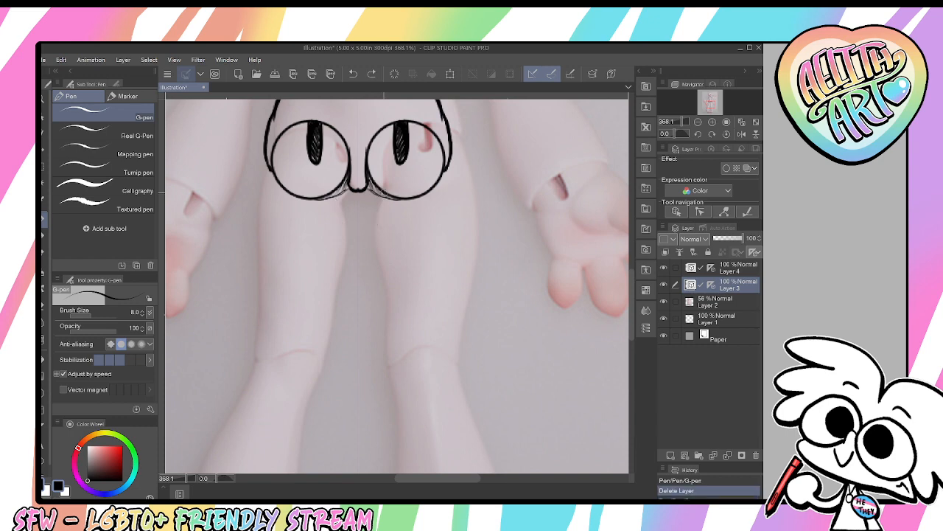
pyautogui.moveTo(384, 194); pyautogui.dragTo(374, 235)
pyautogui.hotkey('ctrl', 'z')
# Try nearly straight mirrored inner and outer thigh lines down from the hip circles, and undo them
pyautogui.moveTo(370, 180); pyautogui.dragTo(379, 288)
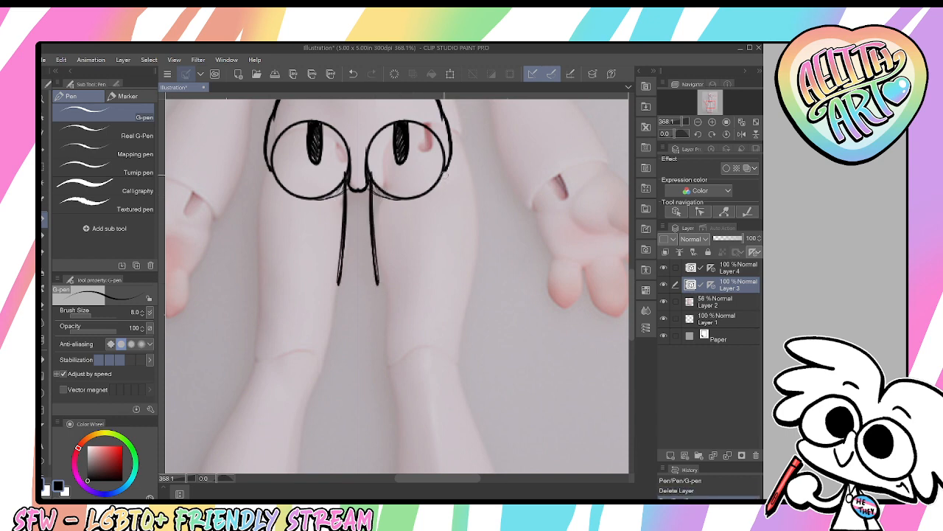
pyautogui.moveTo(442, 174); pyautogui.dragTo(440, 277)
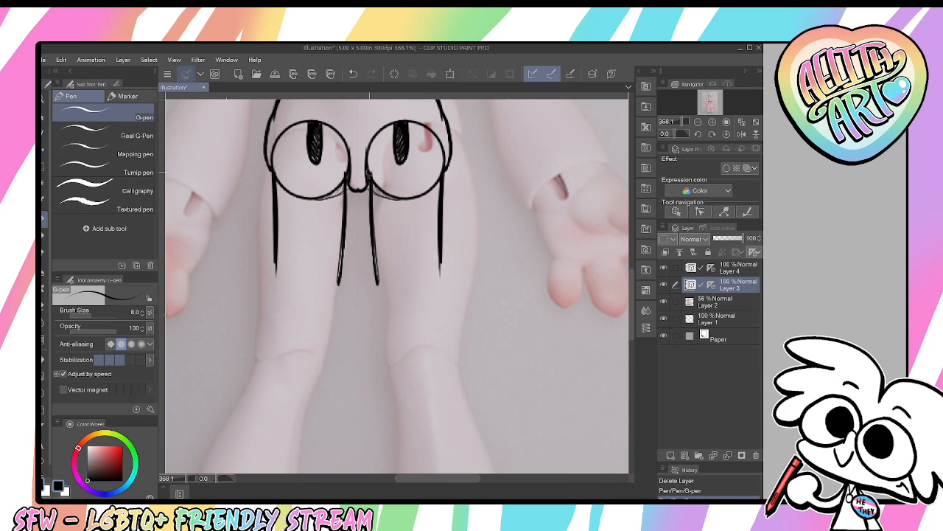
pyautogui.moveTo(371, 145); pyautogui.dragTo(373, 251)
pyautogui.hotkey('ctrl', 'z')
pyautogui.hotkey('ctrl', 'z')
pyautogui.hotkey('ctrl', 'z')
# Draw curved mirrored inner thigh lines from the bottom of the hip circles down toward the knees
pyautogui.moveTo(369, 184); pyautogui.dragTo(378, 278)
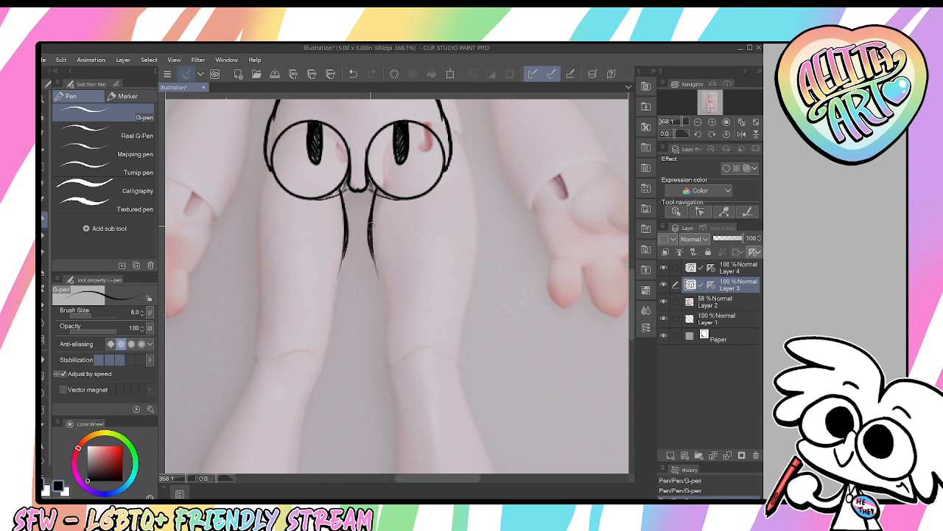
pyautogui.moveTo(370, 219); pyautogui.dragTo(380, 324)
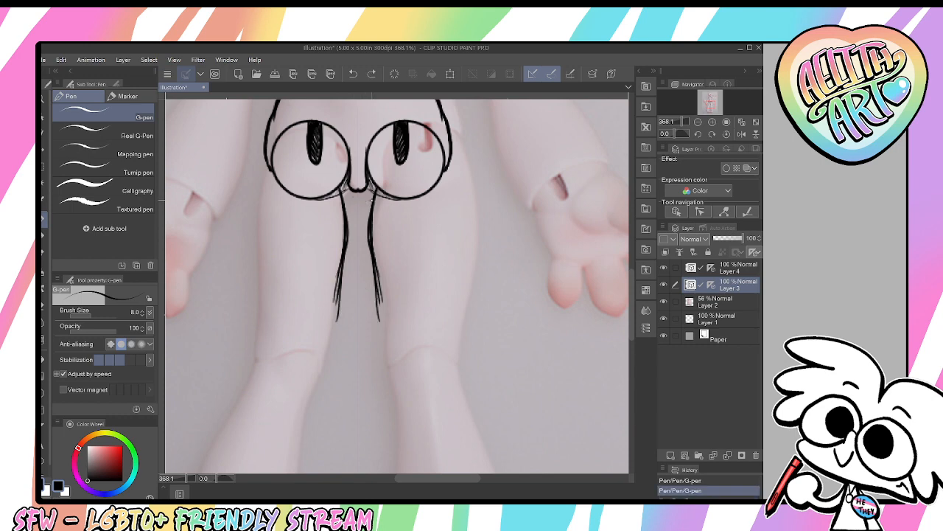
pyautogui.hotkey('ctrl', 'z')
pyautogui.hotkey('ctrl', 'y')
# Draw mirrored outer thigh lines from the outer edges of the hip circles, tapering inward above the knees
pyautogui.moveTo(442, 166); pyautogui.dragTo(451, 272)
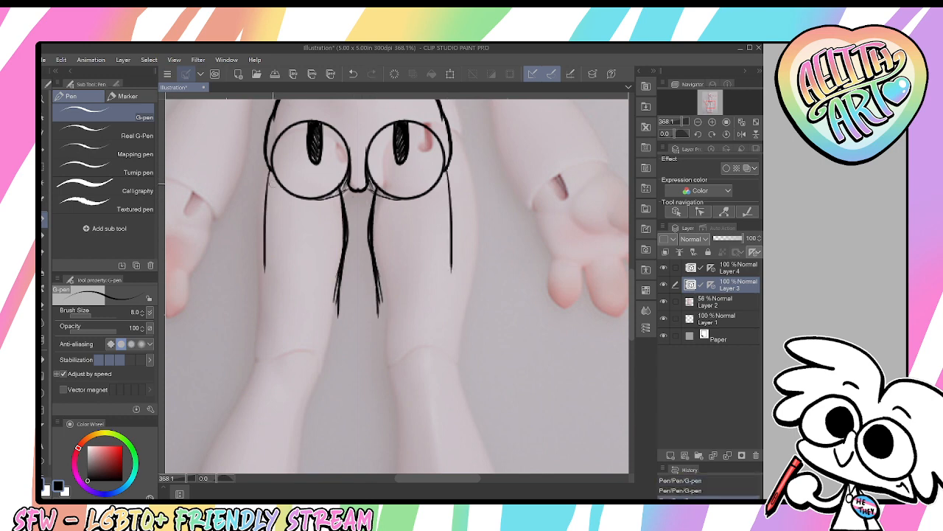
pyautogui.hotkey('ctrl', 'z')
pyautogui.hotkey('ctrl', 'y')
pyautogui.hotkey('ctrl', 'z')
pyautogui.moveTo(270, 172); pyautogui.dragTo(276, 314)
pyautogui.moveTo(346, 295)
pyautogui.mouseDown()
pyautogui.moveTo(334, 261)
pyautogui.moveTo(371, 308)
pyautogui.mouseUp()
pyautogui.moveTo(431, 248); pyautogui.dragTo(420, 301)
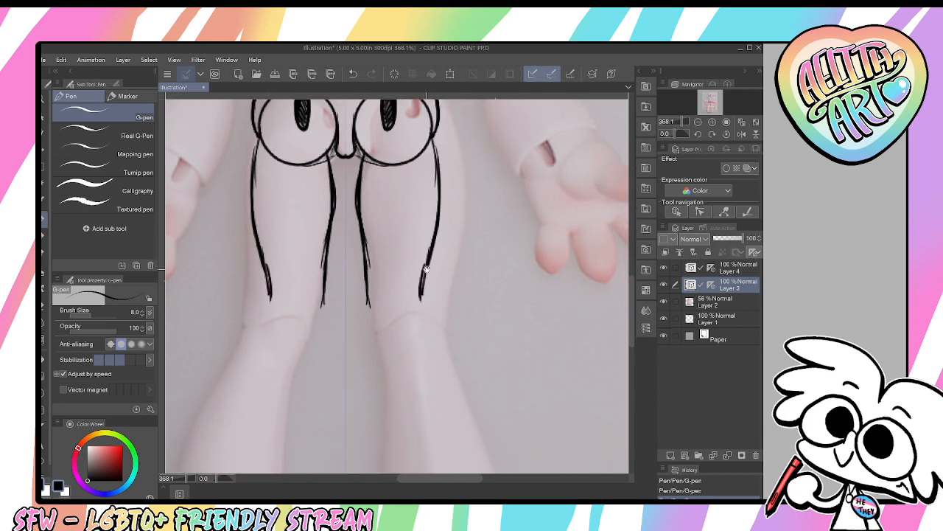
pyautogui.hotkey('ctrl', 'z')
# Close the lower ends of both thighs with straight mirrored lines just above the reference's knee joints
pyautogui.moveTo(430, 255)
pyautogui.mouseDown()
pyautogui.moveTo(424, 295)
pyautogui.moveTo(447, 263)
pyautogui.mouseUp()
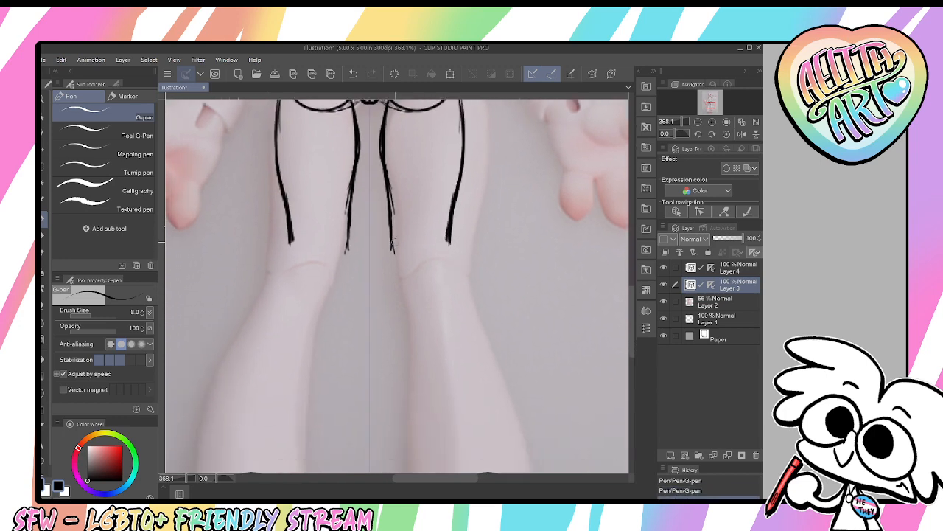
pyautogui.moveTo(389, 256); pyautogui.dragTo(448, 255)
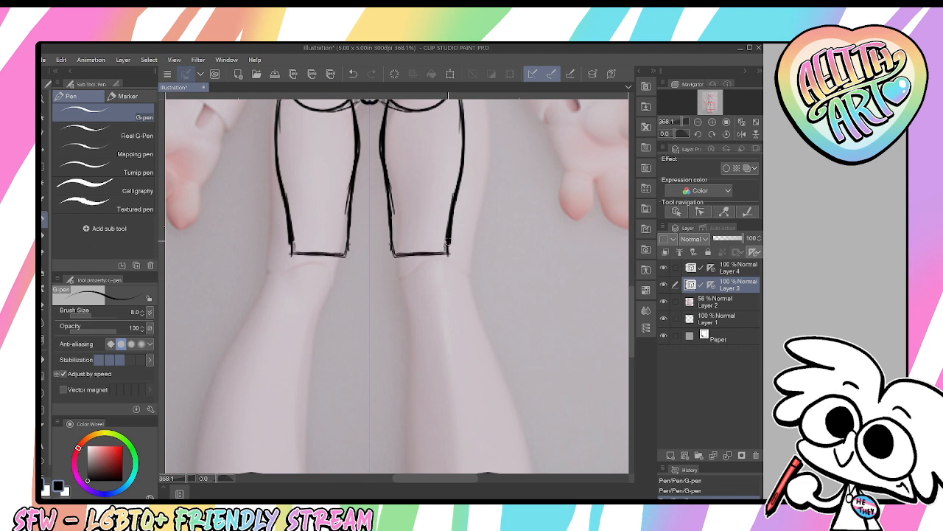
pyautogui.moveTo(437, 298); pyautogui.dragTo(414, 245)
pyautogui.scroll(5, 413, 245)
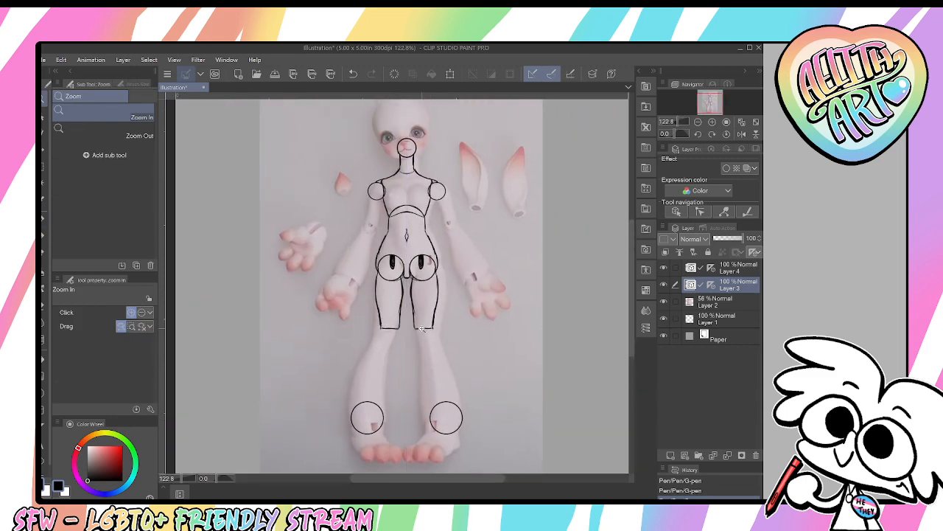
# Try mirrored lower-leg lines from the thigh ends down toward the ankle circles, undoing each attempt
pyautogui.moveTo(535, 370); pyautogui.dragTo(535, 222)
pyautogui.scroll(2, 535, 222)
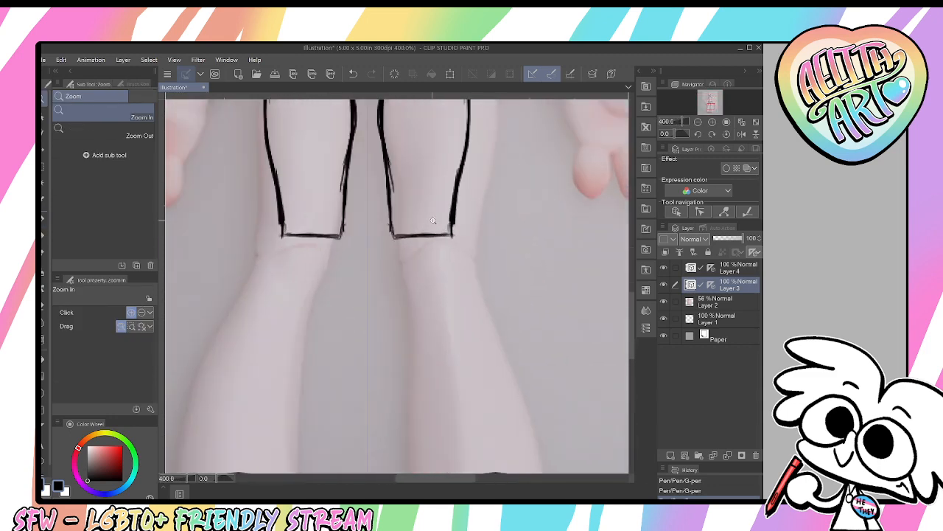
pyautogui.press('p')
pyautogui.moveTo(396, 261); pyautogui.dragTo(391, 199)
pyautogui.moveTo(373, 143); pyautogui.dragTo(398, 431)
pyautogui.moveTo(331, 144); pyautogui.dragTo(303, 431)
pyautogui.hotkey('ctrl', 'z')
pyautogui.hotkey('ctrl', 'z')
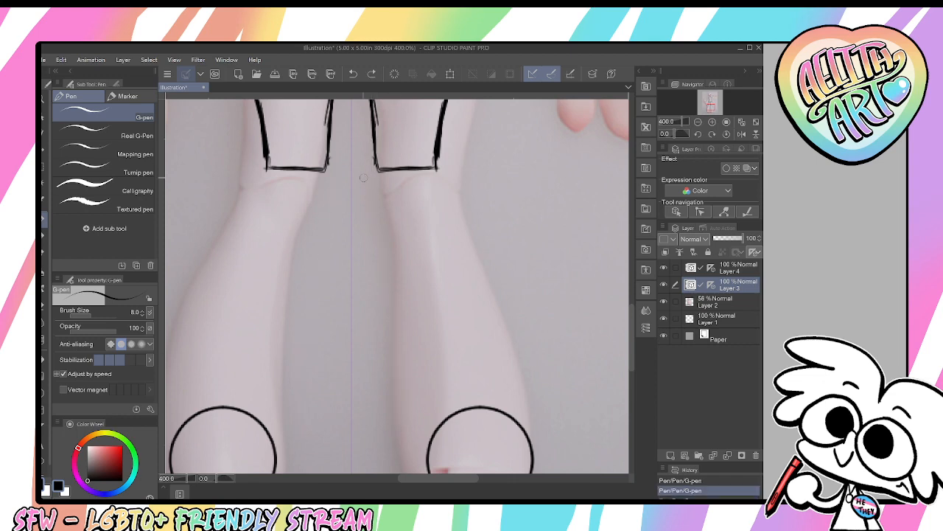
pyautogui.moveTo(354, 354); pyautogui.dragTo(401, 340)
pyautogui.moveTo(421, 153); pyautogui.dragTo(438, 352)
pyautogui.moveTo(375, 144); pyautogui.dragTo(357, 355)
pyautogui.hotkey('ctrl', 'z')
pyautogui.hotkey('ctrl', 'z')
pyautogui.scroll(-2, 354, 348)
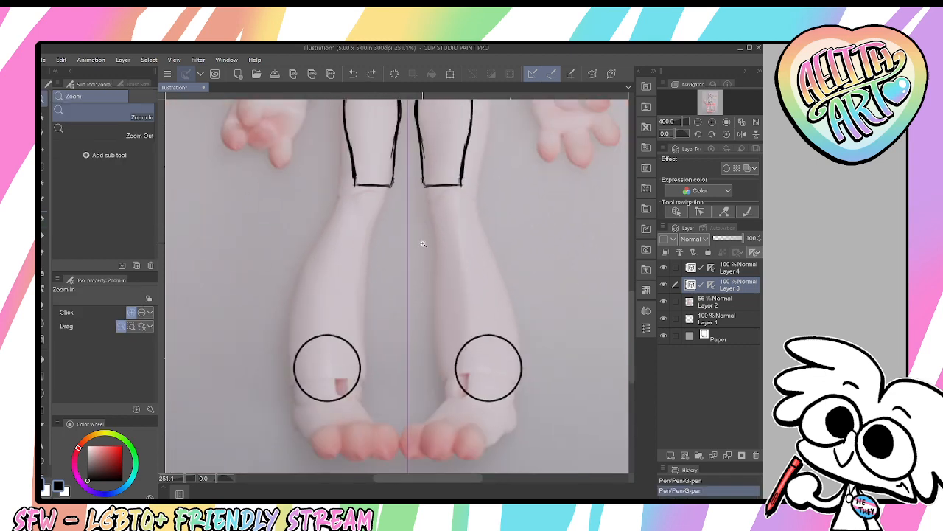
# Try an inner lower-leg line running from the thigh's lower corner toward the ankle circle
pyautogui.moveTo(353, 317); pyautogui.dragTo(331, 349)
pyautogui.scroll(1, 367, 205)
pyautogui.moveTo(367, 206); pyautogui.dragTo(371, 400)
pyautogui.hotkey('ctrl', 'z')
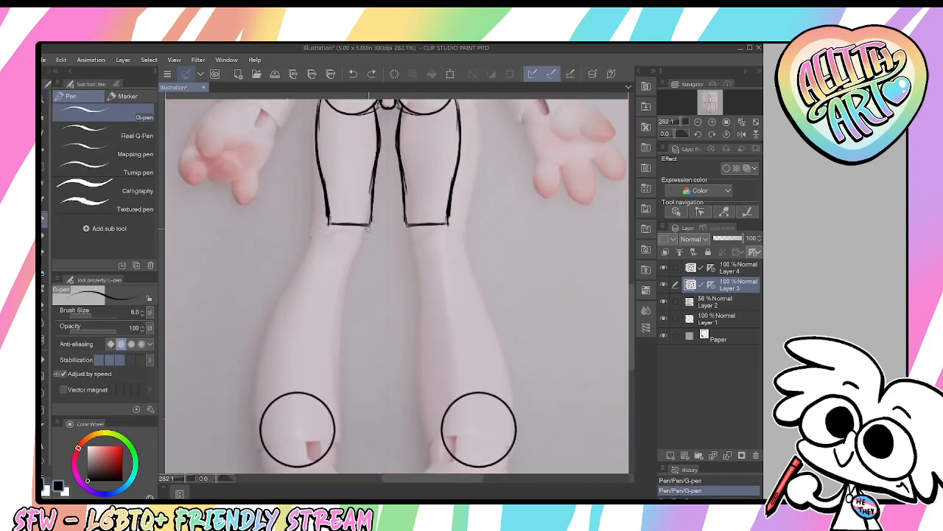
pyautogui.moveTo(369, 227)
pyautogui.mouseDown()
pyautogui.moveTo(369, 381)
pyautogui.moveTo(369, 315)
pyautogui.mouseUp()
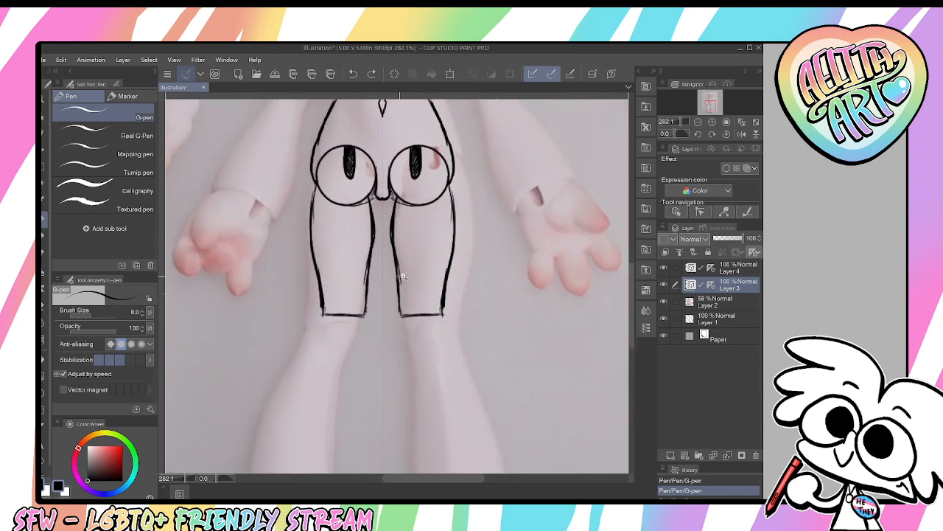
pyautogui.moveTo(402, 277); pyautogui.dragTo(418, 245)
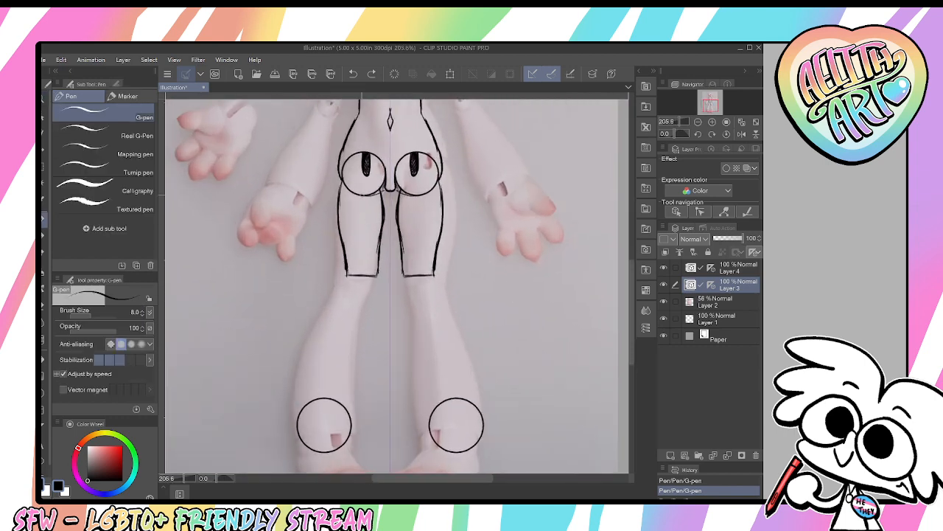
# On a new vector layer, draw a doubled red line from one hip slot down through the leg to its ankle circle
pyautogui.click(123, 446)
pyautogui.hotkey('ctrl', 'shift', 'n')
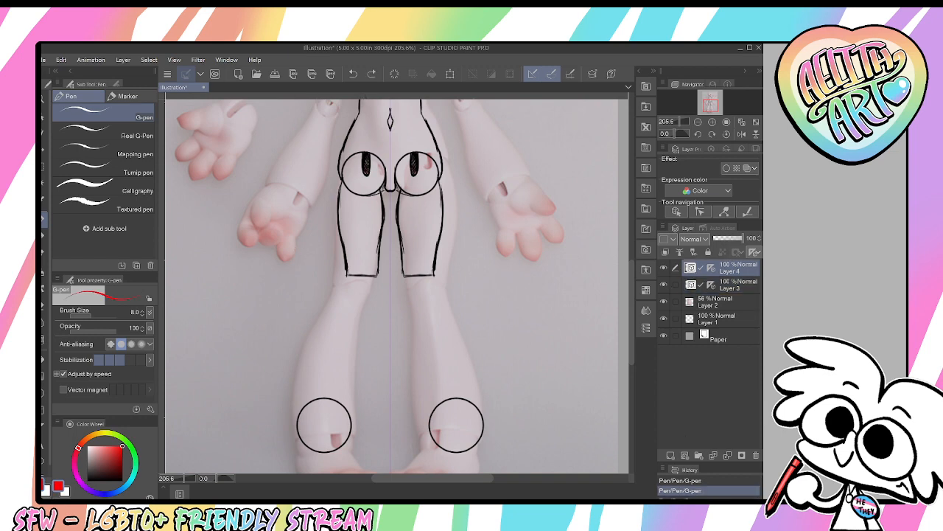
pyautogui.moveTo(364, 170); pyautogui.dragTo(336, 408)
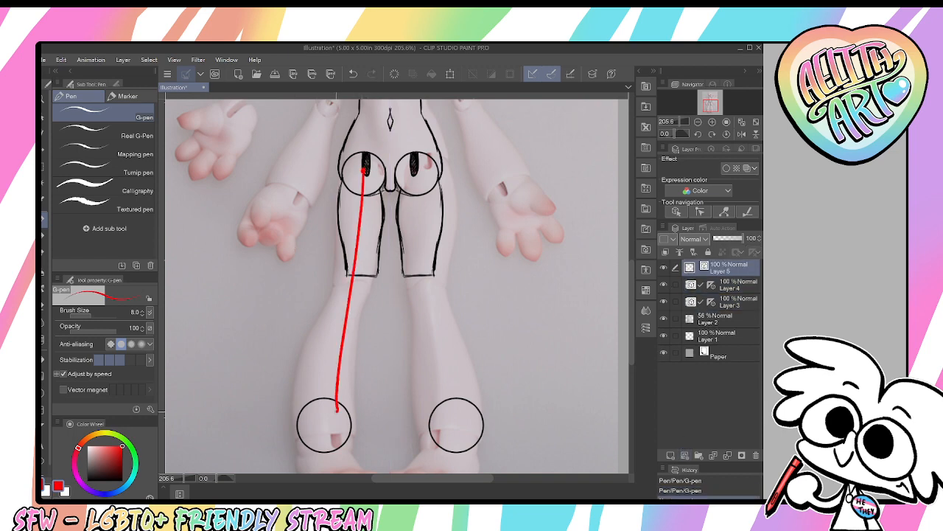
pyautogui.moveTo(362, 172); pyautogui.dragTo(333, 413)
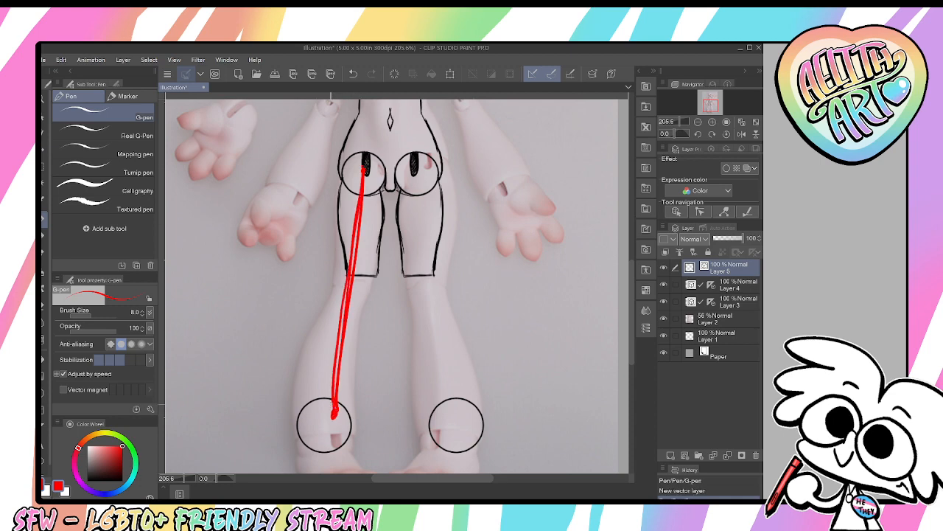
# On another new vector layer, sketch in black a side view of a bent leg with ankle ball and foot beside the doll
pyautogui.click(685, 455)
pyautogui.click(122, 480)
pyautogui.moveTo(380, 330); pyautogui.dragTo(266, 314)
pyautogui.moveTo(463, 180)
pyautogui.mouseDown()
pyautogui.moveTo(407, 258)
pyautogui.moveTo(467, 311)
pyautogui.mouseUp()
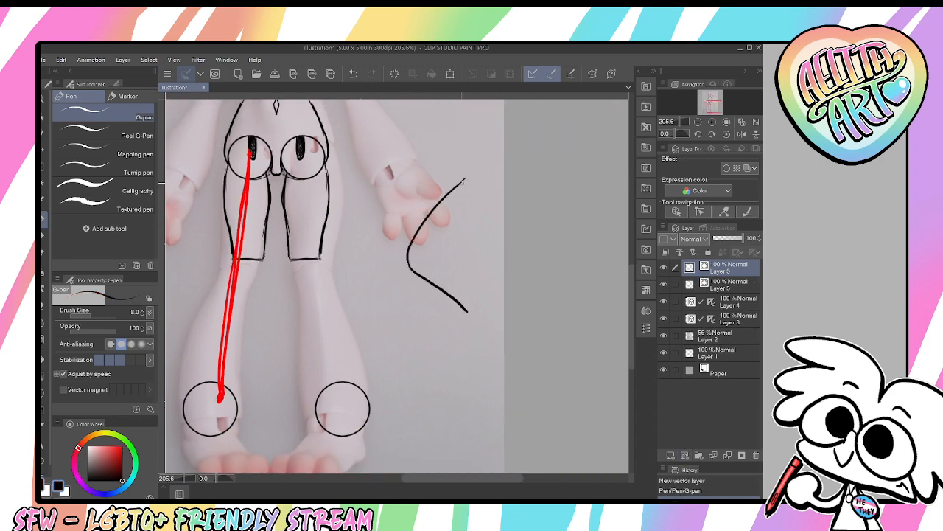
pyautogui.moveTo(463, 177)
pyautogui.mouseDown()
pyautogui.moveTo(494, 210)
pyautogui.moveTo(449, 257)
pyautogui.moveTo(484, 311)
pyautogui.moveTo(427, 364)
pyautogui.moveTo(486, 363)
pyautogui.mouseUp()
pyautogui.moveTo(495, 327); pyautogui.dragTo(468, 377)
# Add the belly and buttock contours above the hip of the bent side-view leg
pyautogui.moveTo(476, 178); pyautogui.dragTo(469, 244)
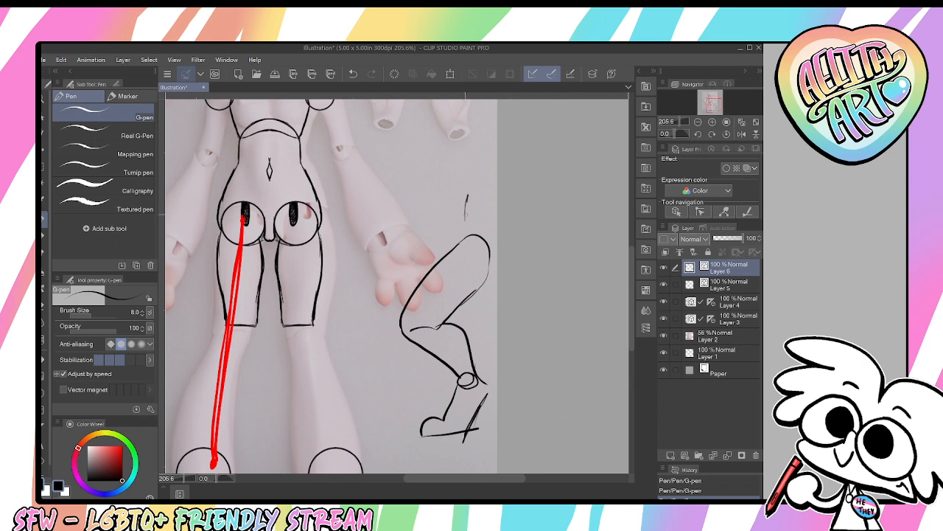
pyautogui.moveTo(466, 195); pyautogui.dragTo(467, 238)
pyautogui.hotkey('ctrl', 'z')
pyautogui.moveTo(453, 176); pyautogui.dragTo(446, 243)
pyautogui.moveTo(504, 188)
pyautogui.mouseDown()
pyautogui.moveTo(490, 269)
pyautogui.moveTo(506, 227)
pyautogui.mouseUp()
# Draw a red line through the bent leg from hip to knee to ankle, and a red arrow pointing away behind the knee
pyautogui.moveTo(118, 452); pyautogui.dragTo(128, 431)
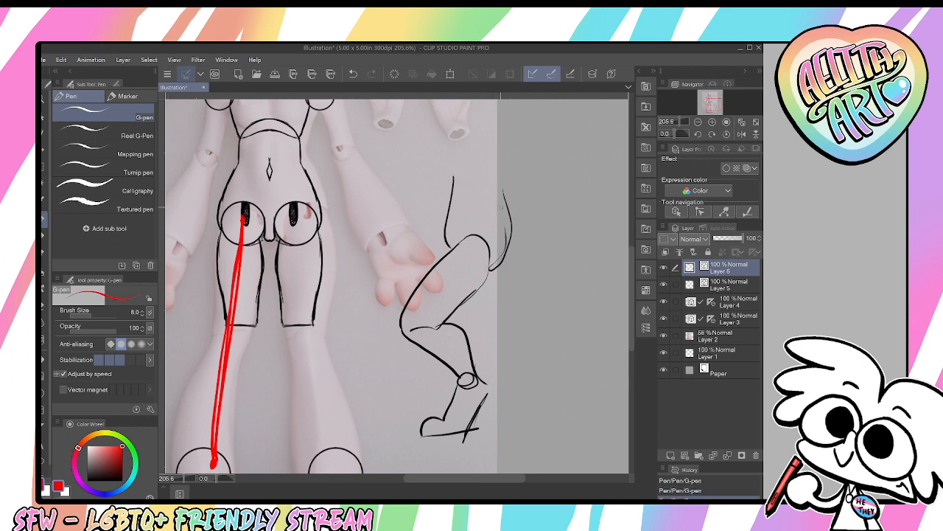
pyautogui.moveTo(474, 229)
pyautogui.mouseDown()
pyautogui.moveTo(420, 319)
pyautogui.moveTo(465, 380)
pyautogui.mouseUp()
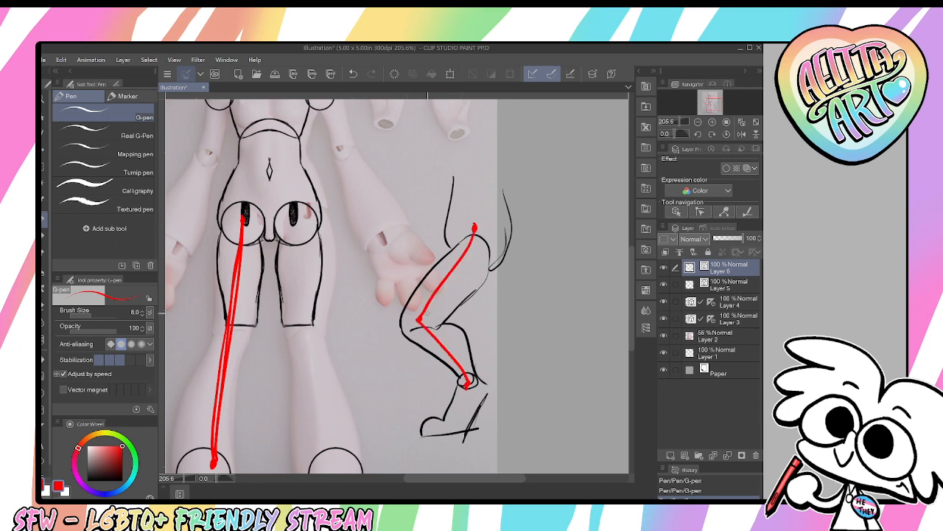
pyautogui.moveTo(445, 311)
pyautogui.mouseDown()
pyautogui.moveTo(479, 310)
pyautogui.moveTo(480, 319)
pyautogui.moveTo(438, 307)
pyautogui.mouseUp()
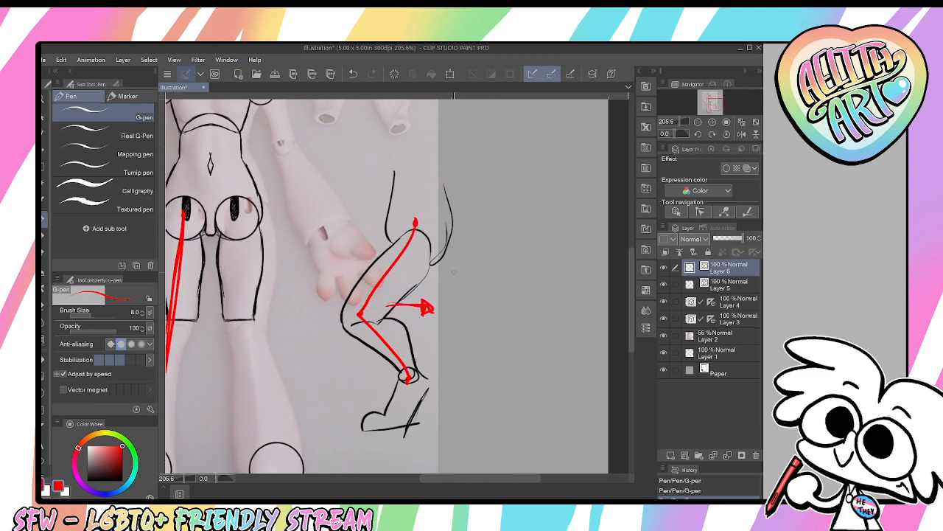
# Sketch an enlarged, sharply bent knee in black on the blank area beside the side-view leg
pyautogui.press('x')
pyautogui.moveTo(564, 241)
pyautogui.mouseDown()
pyautogui.moveTo(517, 303)
pyautogui.moveTo(472, 311)
pyautogui.moveTo(589, 319)
pyautogui.mouseUp()
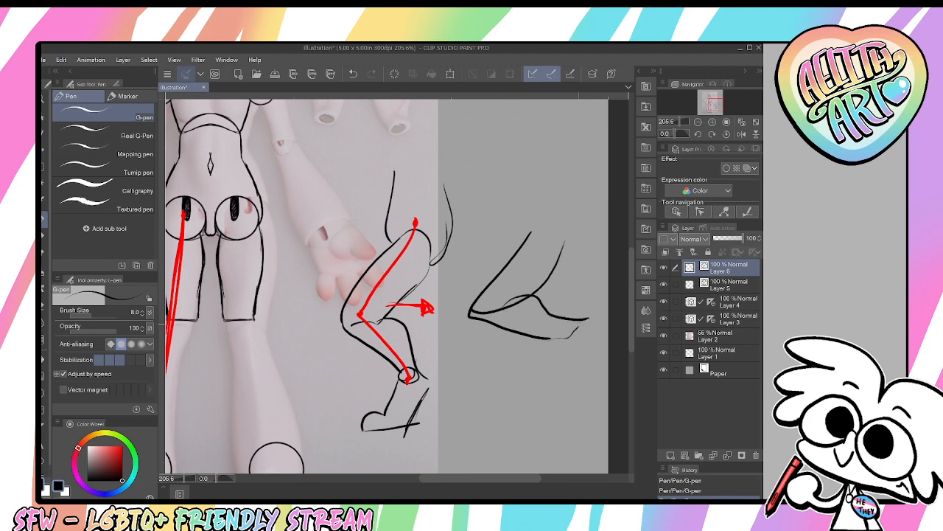
pyautogui.moveTo(518, 355)
pyautogui.mouseDown()
pyautogui.moveTo(473, 252)
pyautogui.moveTo(431, 394)
pyautogui.mouseUp()
pyautogui.moveTo(477, 258); pyautogui.dragTo(454, 394)
pyautogui.moveTo(486, 312)
pyautogui.mouseDown()
pyautogui.moveTo(522, 339)
pyautogui.moveTo(562, 398)
pyautogui.moveTo(605, 424)
pyautogui.mouseUp()
# Delete both temporary sketch layers, keep Layers 3 and 4 visible, and make Layer 3 active
pyautogui.click(755, 455)
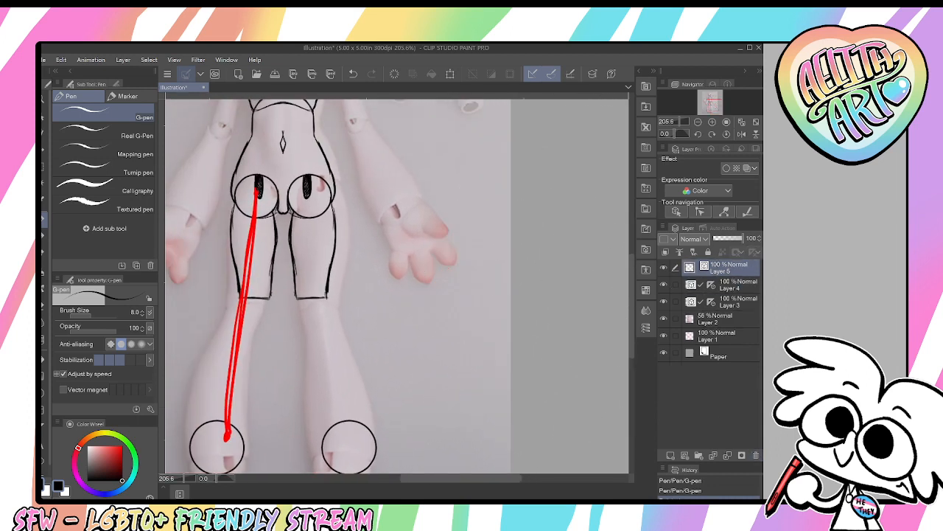
pyautogui.click(755, 456)
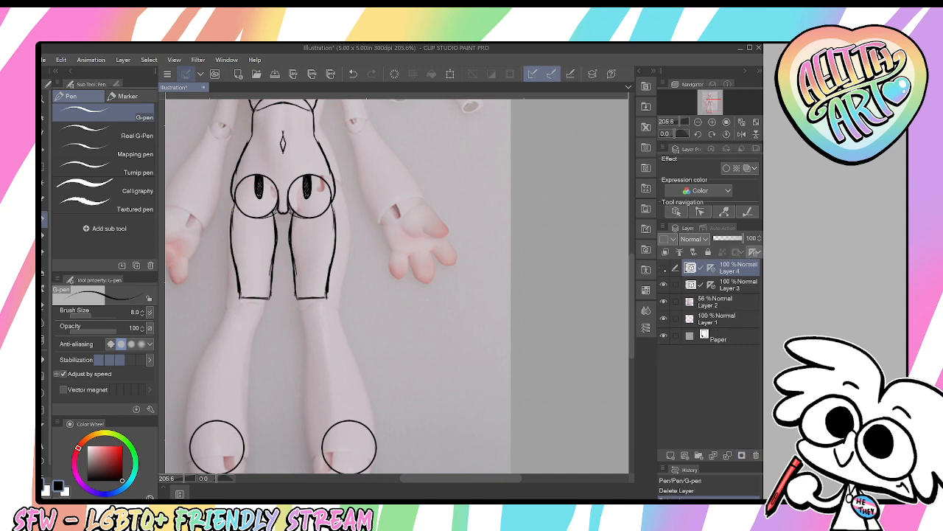
pyautogui.click(664, 268)
pyautogui.click(664, 284)
pyautogui.click(664, 285)
pyautogui.click(737, 285)
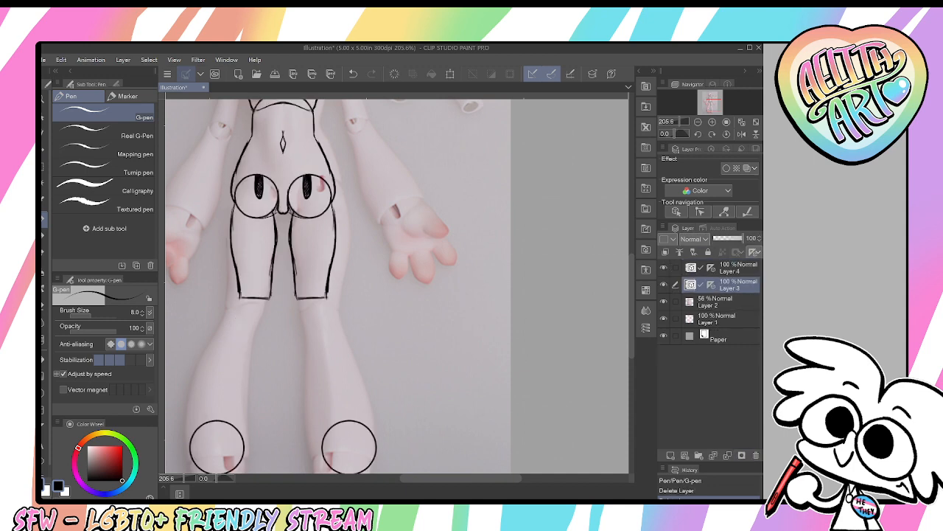
# Try curved mirrored inner lower-leg lines from the thigh ends to the ankle circles, undoing the attempts
pyautogui.moveTo(409, 249); pyautogui.dragTo(501, 178)
pyautogui.moveTo(361, 228); pyautogui.dragTo(344, 378)
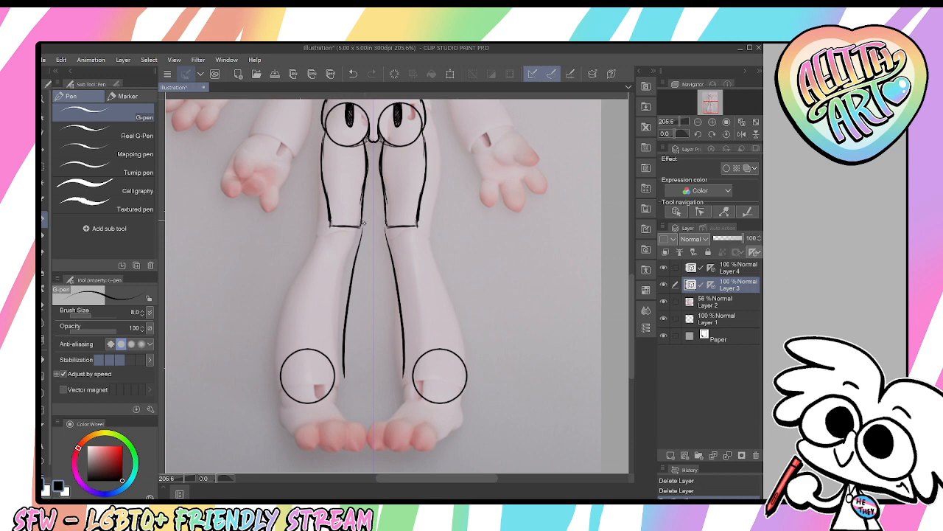
pyautogui.hotkey('ctrl', 'z')
pyautogui.moveTo(364, 197); pyautogui.dragTo(359, 271)
pyautogui.hotkey('ctrl', 'z')
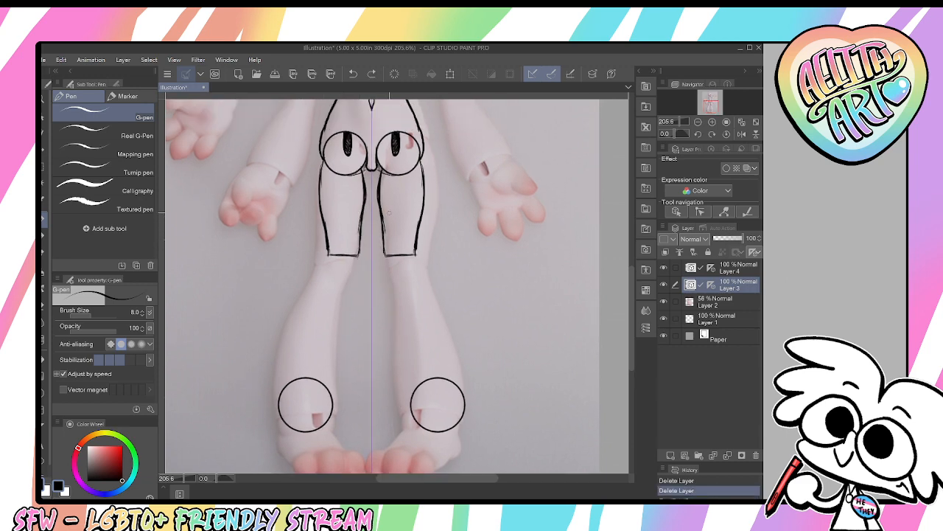
# Thicken the lower inner and outer lines of both thighs, running the inner lines slightly past the closing lines
pyautogui.moveTo(362, 206); pyautogui.dragTo(362, 261)
pyautogui.moveTo(325, 218); pyautogui.dragTo(325, 257)
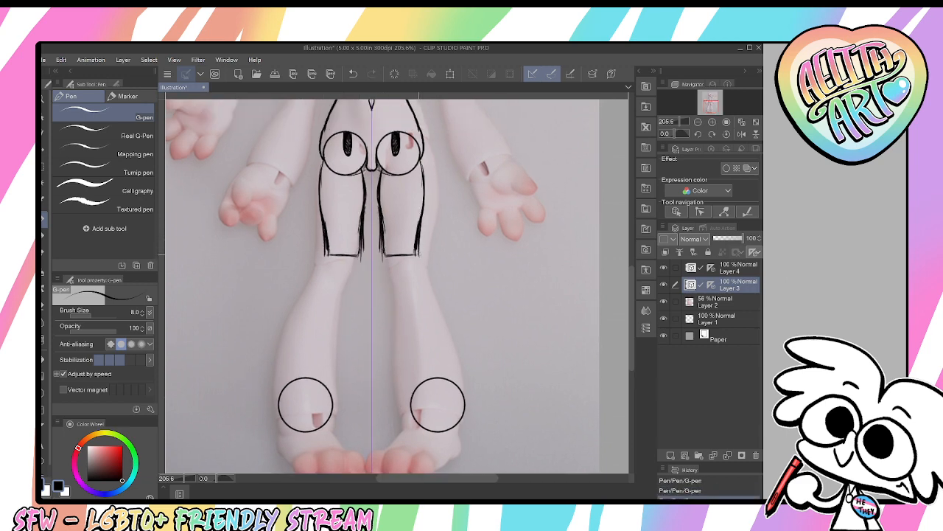
# Sketch a long vertical tube with an oval opening at its upper end beside the doll's legs
pyautogui.moveTo(468, 310); pyautogui.dragTo(371, 320)
pyautogui.moveTo(425, 160)
pyautogui.mouseDown()
pyautogui.moveTo(418, 361)
pyautogui.moveTo(434, 368)
pyautogui.mouseUp()
pyautogui.hotkey('ctrl', 'z')
pyautogui.moveTo(454, 158); pyautogui.dragTo(460, 361)
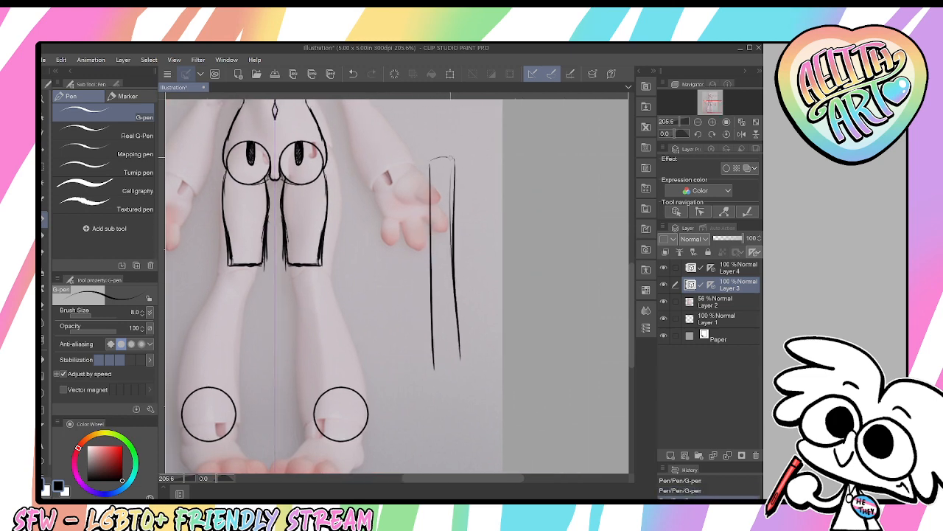
pyautogui.moveTo(429, 162)
pyautogui.mouseDown()
pyautogui.moveTo(448, 166)
pyautogui.moveTo(412, 260)
pyautogui.mouseUp()
pyautogui.hotkey('ctrl', 'z')
pyautogui.hotkey('ctrl', 'z')
# Sketch the side-view thigh front, shin and bulging calf contours around the vertical tube
pyautogui.moveTo(420, 148)
pyautogui.mouseDown()
pyautogui.moveTo(416, 232)
pyautogui.moveTo(458, 237)
pyautogui.moveTo(501, 340)
pyautogui.mouseUp()
pyautogui.hotkey('ctrl', 'z')
pyautogui.moveTo(459, 230); pyautogui.dragTo(502, 341)
pyautogui.moveTo(427, 251); pyautogui.dragTo(432, 347)
pyautogui.moveTo(417, 269); pyautogui.dragTo(420, 315)
pyautogui.hotkey('ctrl', 'z')
pyautogui.hotkey('ctrl', 'z')
pyautogui.moveTo(423, 255); pyautogui.dragTo(420, 361)
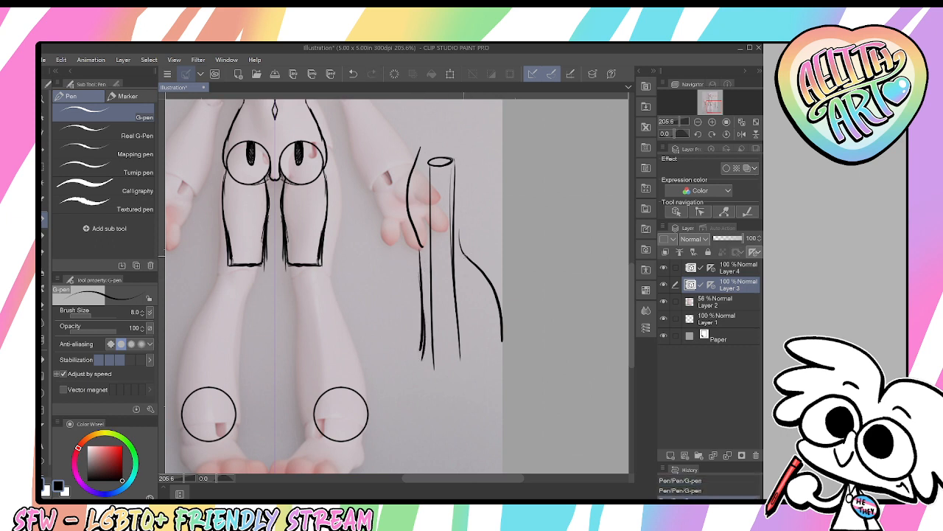
# Complete the side-view leg with a rounded thigh top, a reinforced calf and a foot with a toe line
pyautogui.moveTo(463, 254); pyautogui.dragTo(492, 368)
pyautogui.moveTo(458, 246)
pyautogui.mouseDown()
pyautogui.moveTo(464, 185)
pyautogui.moveTo(482, 156)
pyautogui.moveTo(410, 163)
pyautogui.moveTo(407, 224)
pyautogui.mouseUp()
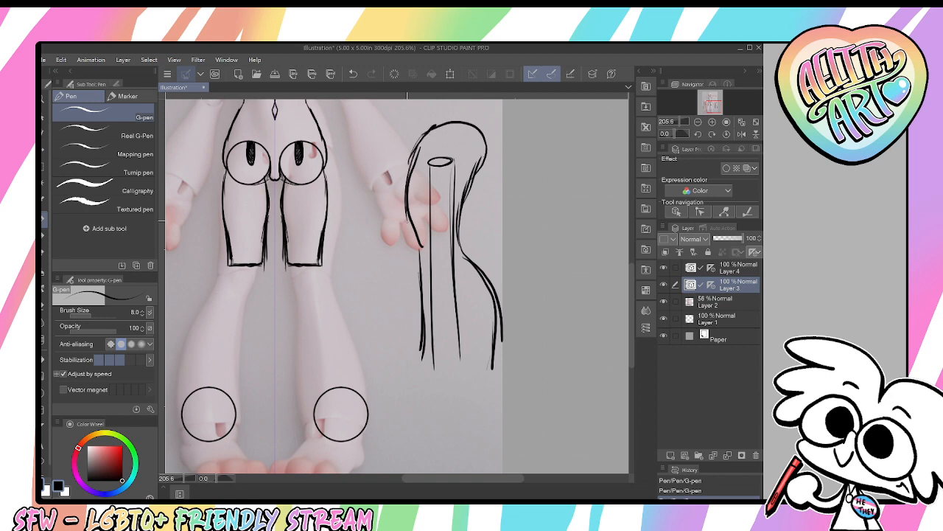
pyautogui.moveTo(507, 351); pyautogui.dragTo(516, 346)
pyautogui.moveTo(412, 360); pyautogui.dragTo(504, 391)
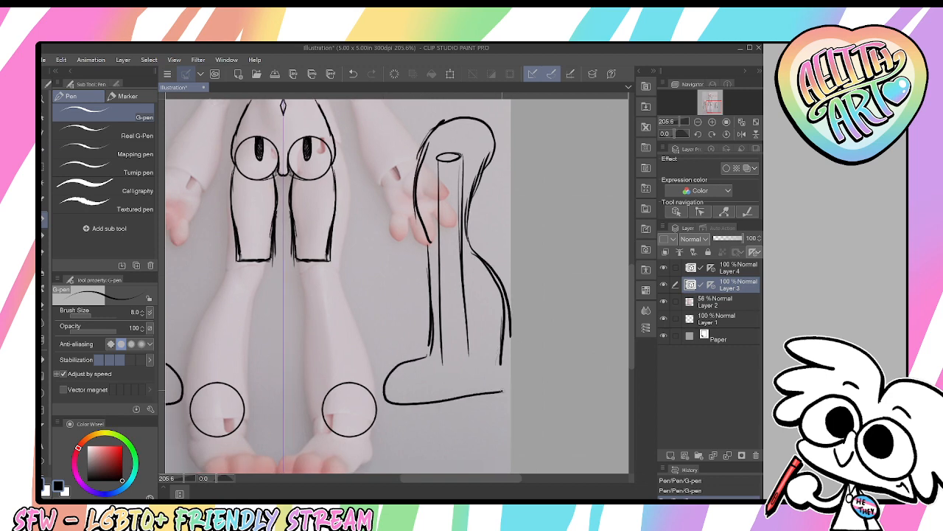
pyautogui.moveTo(440, 407); pyautogui.dragTo(454, 440)
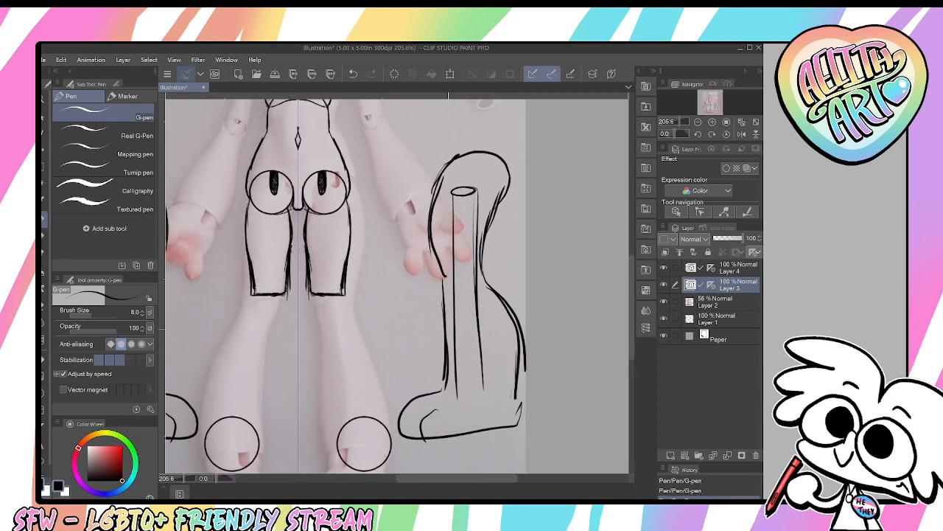
# Draw a red double-headed arrow along the inside of the side-view leg's tube
pyautogui.moveTo(462, 158); pyautogui.dragTo(466, 371)
pyautogui.hotkey('ctrl', 'z')
pyautogui.click(122, 445)
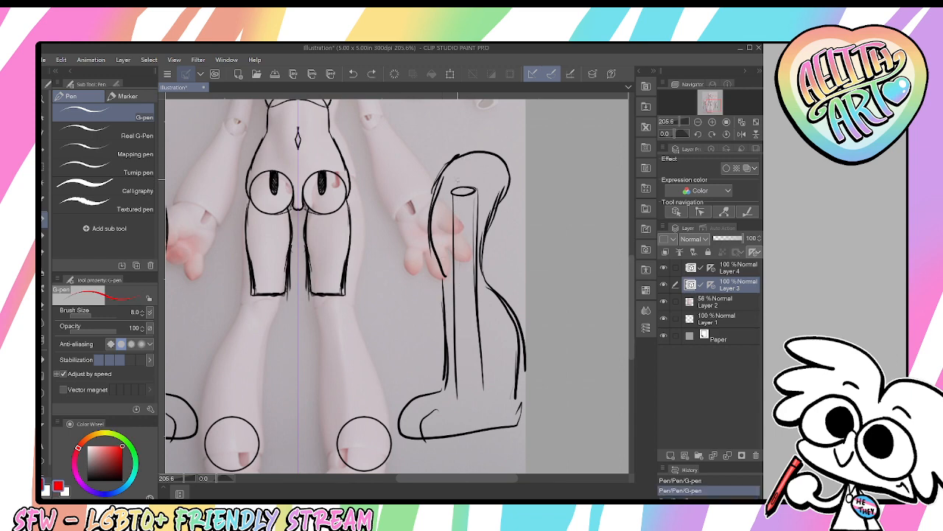
pyautogui.moveTo(461, 168); pyautogui.dragTo(466, 379)
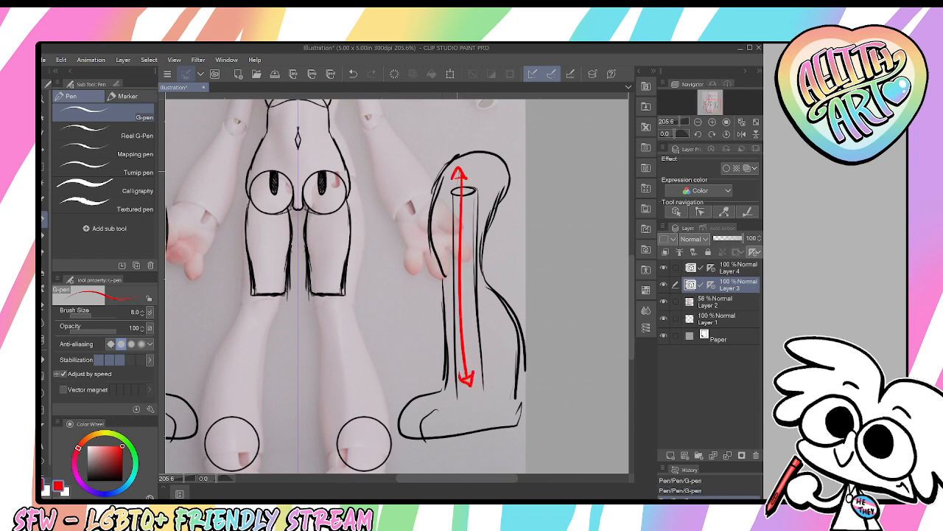
# Undo the entire side-view leg and tube sketch, keeping the thickened thigh lines and black pen colour
pyautogui.click(755, 455)
pyautogui.hotkey('ctrl', 'z')
pyautogui.hotkey('ctrl', 'z')
pyautogui.hotkey('ctrl', 'z')
pyautogui.hotkey('ctrl', 'z')
pyautogui.hotkey('ctrl', 'z')
pyautogui.hotkey('ctrl', 'z')
pyautogui.hotkey('ctrl', 'z')
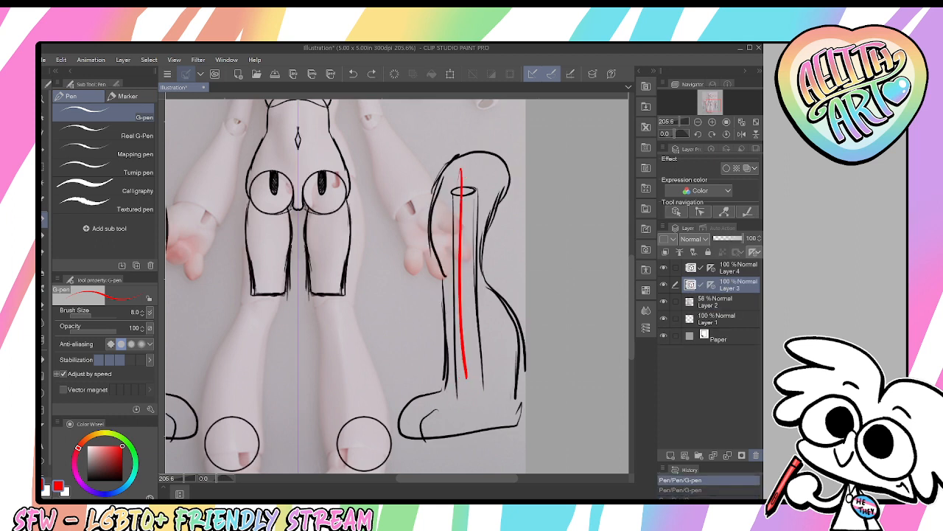
pyautogui.hotkey('ctrl', 'z')
pyautogui.hotkey('ctrl', 'z')
pyautogui.hotkey('ctrl', 'z')
pyautogui.hotkey('ctrl', 'z')
pyautogui.hotkey('ctrl', 'z')
pyautogui.hotkey('ctrl', 'z')
pyautogui.hotkey('ctrl', 'z')
pyautogui.hotkey('ctrl', 'z')
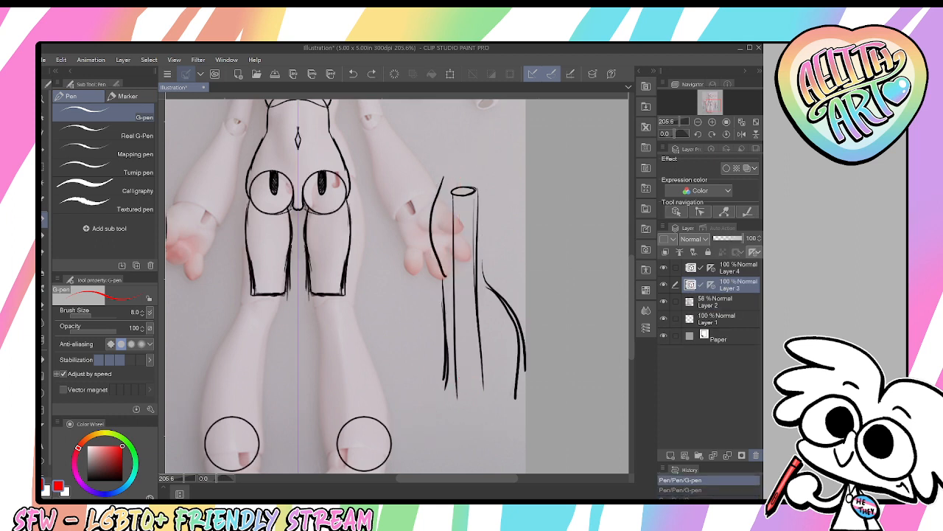
pyautogui.hotkey('ctrl', 'z')
pyautogui.hotkey('ctrl', 'z')
pyautogui.hotkey('ctrl', 'z')
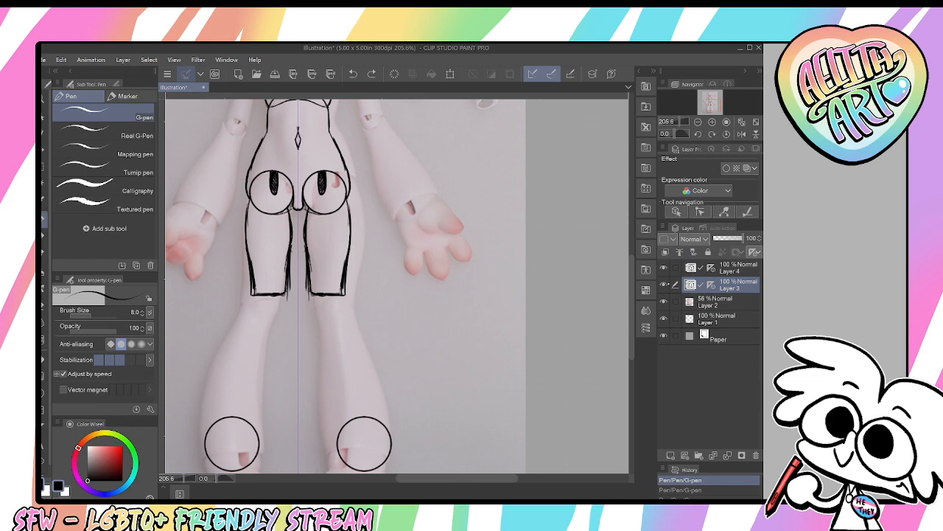
pyautogui.hotkey('ctrl', 'z')
pyautogui.hotkey('ctrl', 'z')
pyautogui.hotkey('ctrl', 'y')
pyautogui.hotkey('ctrl', 'y')
# Sketch mirrored ball joints with straight limb walls and thick socket arcs over the reference's hands, and undo them
pyautogui.moveTo(321, 325); pyautogui.dragTo(397, 361)
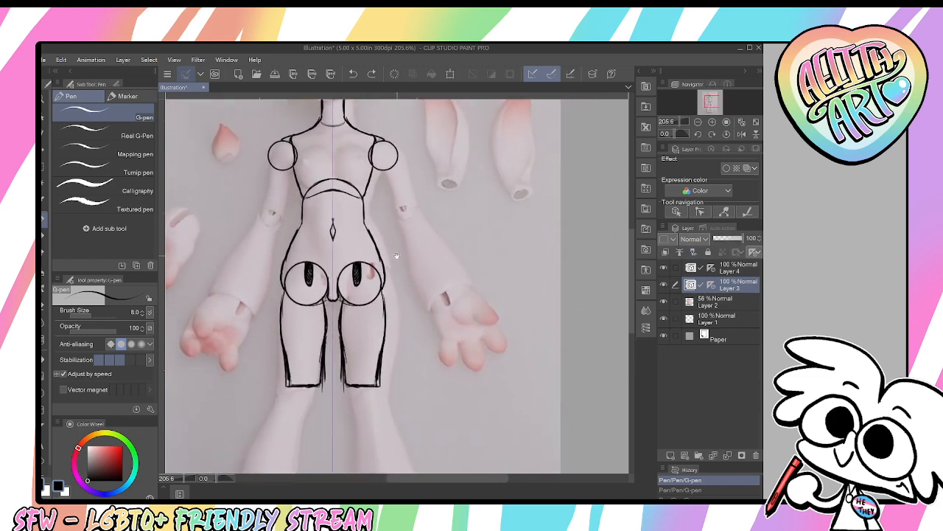
pyautogui.moveTo(416, 313); pyautogui.dragTo(403, 282)
pyautogui.moveTo(385, 252); pyautogui.dragTo(429, 229)
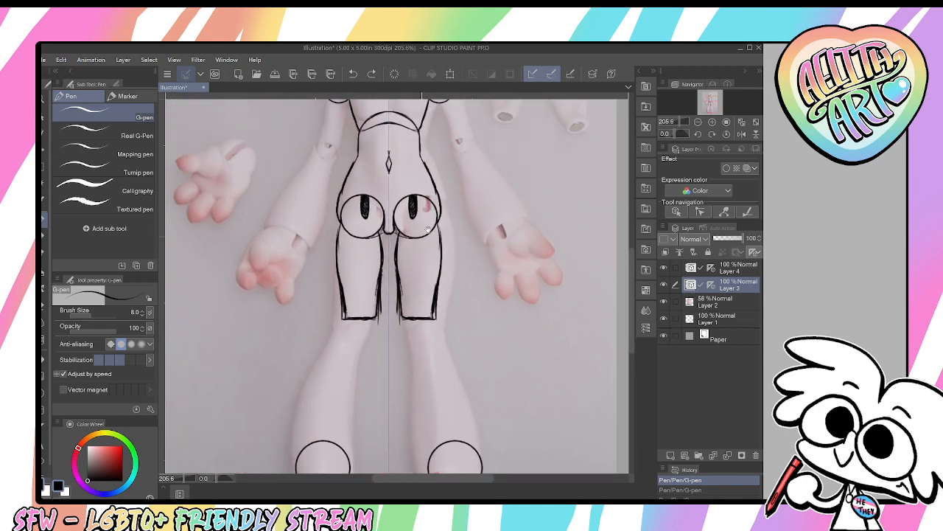
pyautogui.moveTo(532, 245)
pyautogui.mouseDown()
pyautogui.moveTo(503, 221)
pyautogui.moveTo(530, 255)
pyautogui.mouseUp()
pyautogui.moveTo(493, 213); pyautogui.dragTo(494, 230)
pyautogui.moveTo(535, 190); pyautogui.dragTo(535, 228)
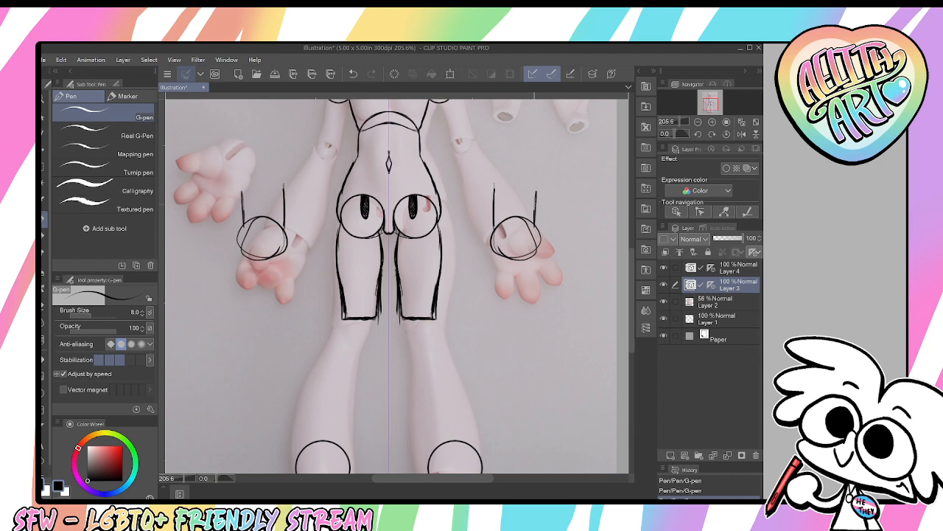
pyautogui.hotkey('ctrl', 'z')
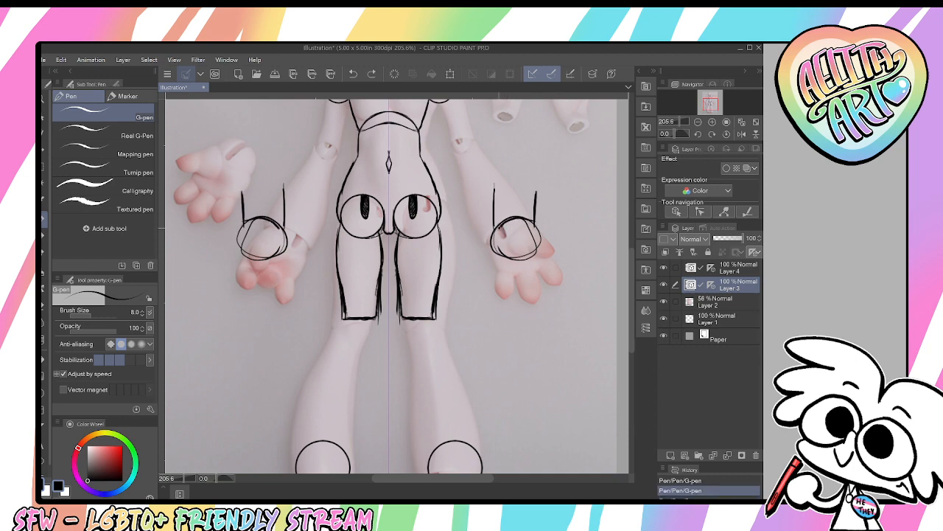
pyautogui.moveTo(489, 249)
pyautogui.mouseDown()
pyautogui.moveTo(497, 227)
pyautogui.moveTo(544, 240)
pyautogui.mouseUp()
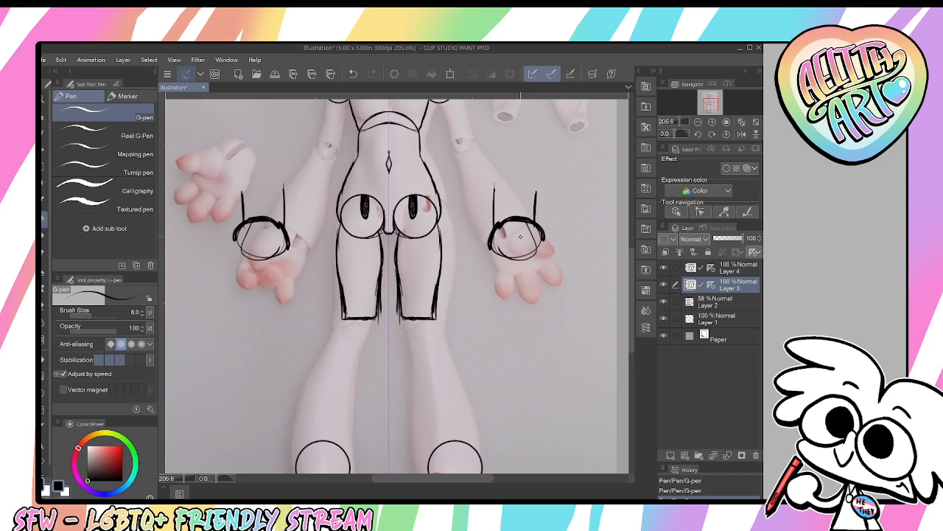
pyautogui.hotkey('ctrl', 'z')
pyautogui.hotkey('ctrl', 'z')
pyautogui.hotkey('ctrl', 'z')
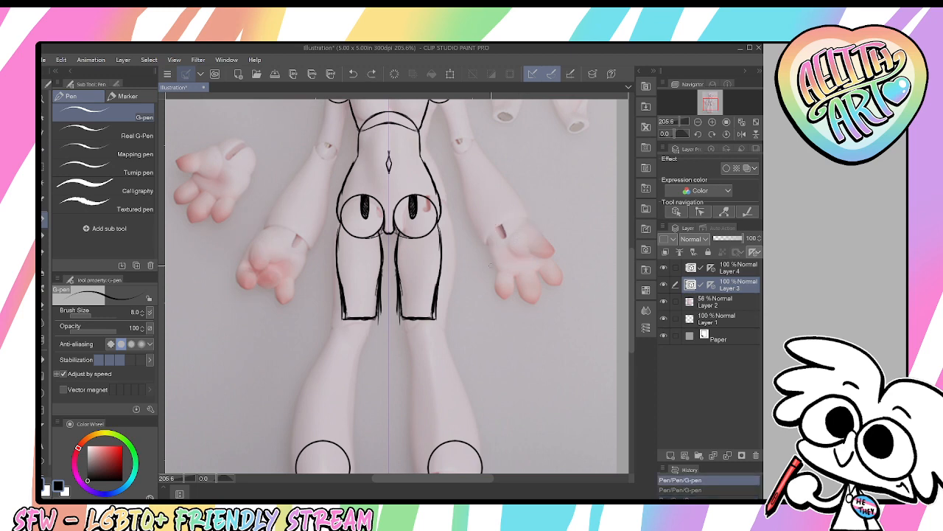
pyautogui.moveTo(497, 323); pyautogui.dragTo(494, 251)
pyautogui.moveTo(414, 323); pyautogui.dragTo(415, 289)
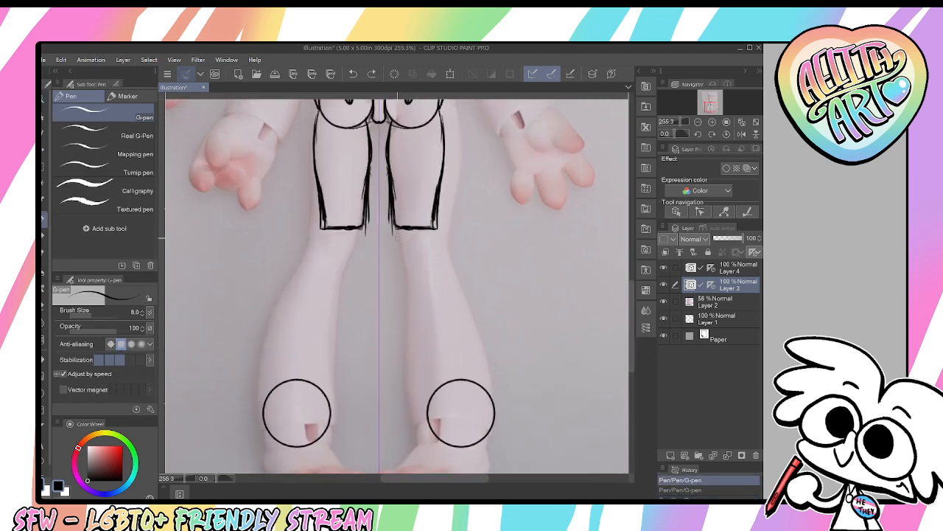
pyautogui.moveTo(395, 240); pyautogui.dragTo(399, 207)
pyautogui.hotkey('ctrl', 'y')
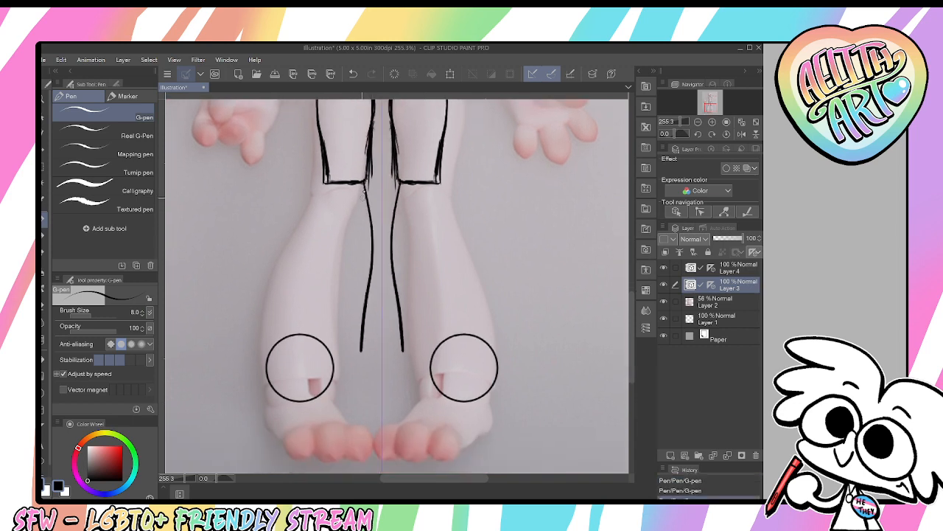
pyautogui.hotkey('ctrl', 'z')
pyautogui.hotkey('ctrl', 'y')
pyautogui.hotkey('ctrl', 'z')
pyautogui.hotkey('ctrl', 'y')
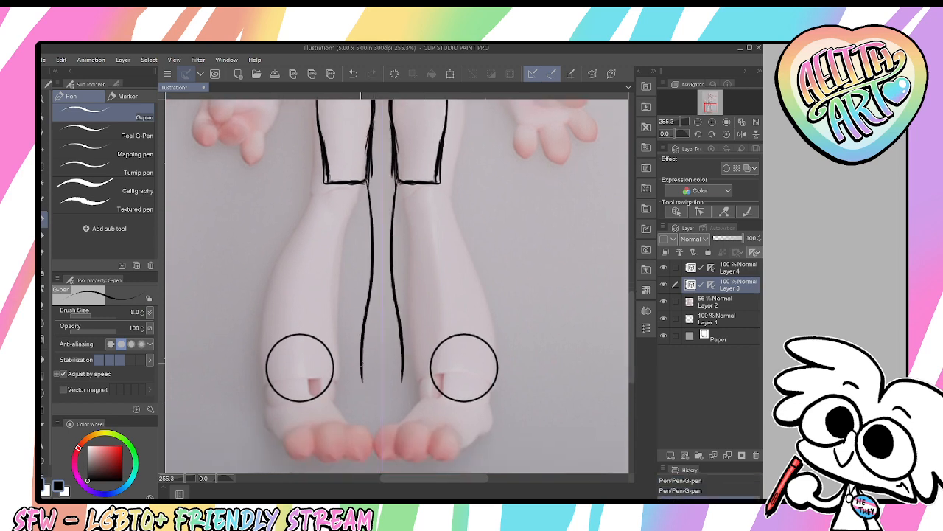
pyautogui.moveTo(326, 185); pyautogui.dragTo(293, 333)
pyautogui.hotkey('ctrl', 'z')
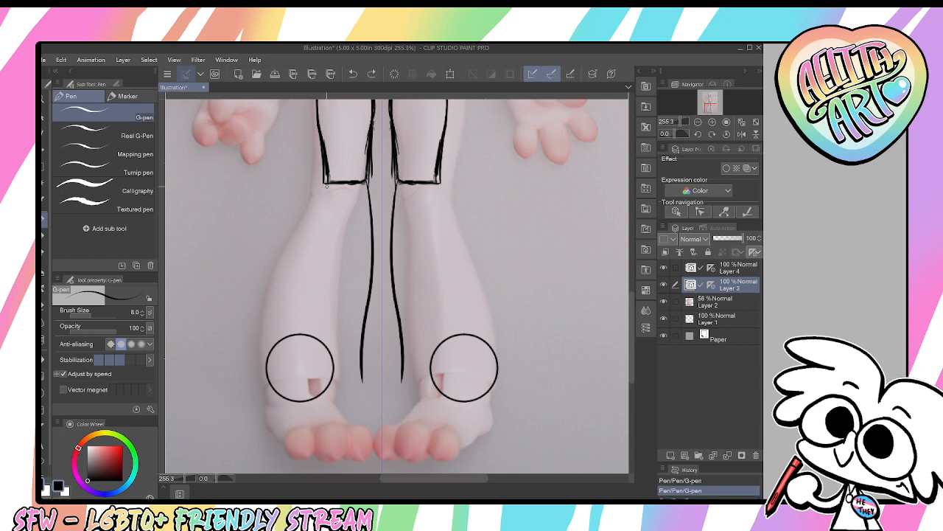
pyautogui.hotkey('ctrl', 'z')
pyautogui.moveTo(326, 184); pyautogui.dragTo(294, 333)
pyautogui.hotkey('ctrl', 'z')
# Draw mirrored outer calf contours curving from the knees into the ankle circles, plus nearly straight inner contours for the lower legs
pyautogui.moveTo(326, 184); pyautogui.dragTo(293, 391)
pyautogui.moveTo(369, 180); pyautogui.dragTo(365, 339)
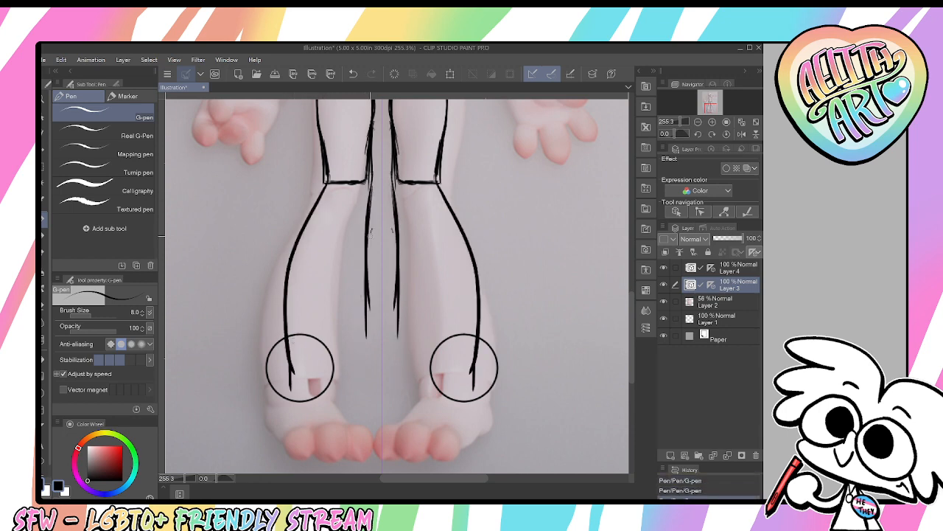
pyautogui.moveTo(365, 268); pyautogui.dragTo(362, 367)
pyautogui.scroll(5, 375, 412)
pyautogui.scroll(-5, 375, 413)
pyautogui.moveTo(368, 196)
pyautogui.mouseDown()
pyautogui.moveTo(364, 370)
pyautogui.moveTo(365, 220)
pyautogui.moveTo(359, 341)
pyautogui.mouseUp()
pyautogui.hotkey('ctrl', 'z')
# Reinforce the knee corners and thicken the mirrored inner lines running down the lower legs
pyautogui.moveTo(373, 143); pyautogui.dragTo(369, 218)
pyautogui.moveTo(327, 171); pyautogui.dragTo(334, 246)
pyautogui.moveTo(328, 212); pyautogui.dragTo(331, 252)
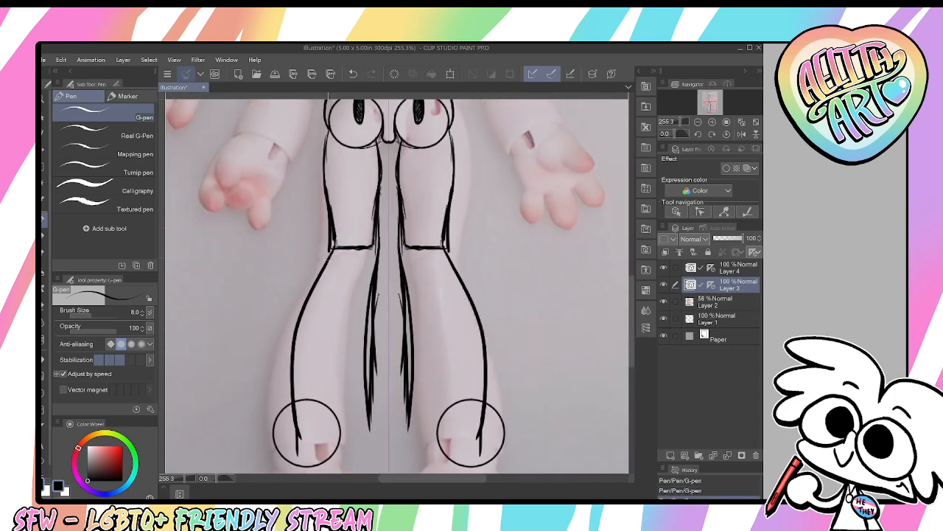
pyautogui.moveTo(366, 319); pyautogui.dragTo(367, 210)
pyautogui.moveTo(368, 272)
pyautogui.mouseDown()
pyautogui.moveTo(366, 336)
pyautogui.moveTo(367, 328)
pyautogui.mouseUp()
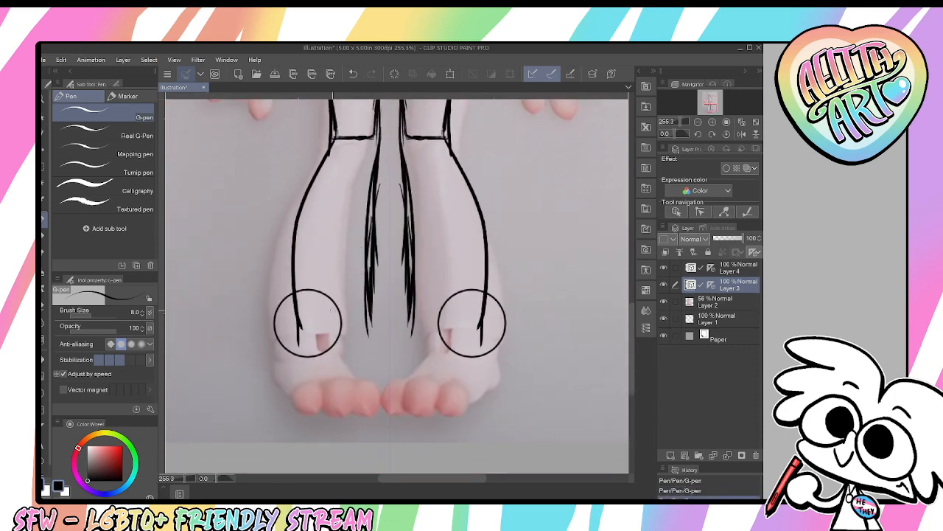
# Delete both ankle circles from Layer 3
pyautogui.moveTo(473, 319); pyautogui.dragTo(457, 291)
pyautogui.click(719, 264)
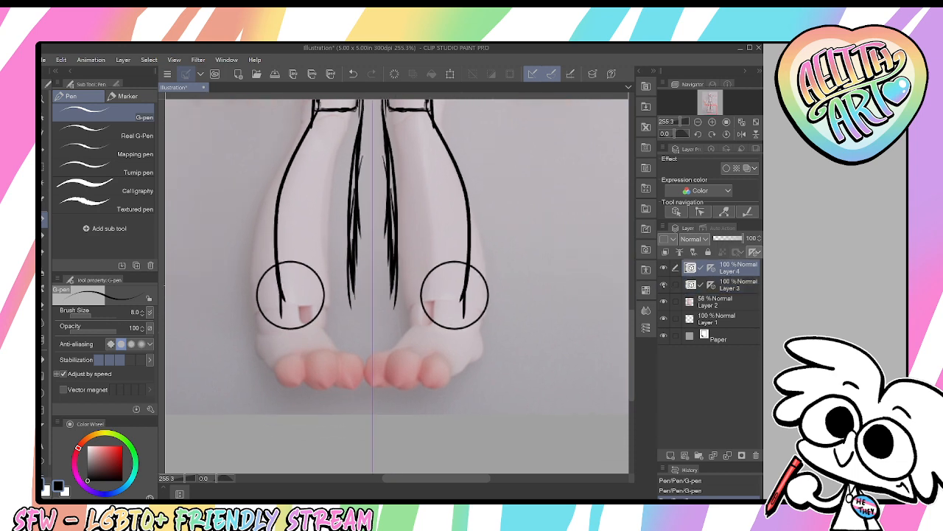
pyautogui.click(663, 285)
pyautogui.click(663, 285)
pyautogui.click(726, 284)
pyautogui.press('o')
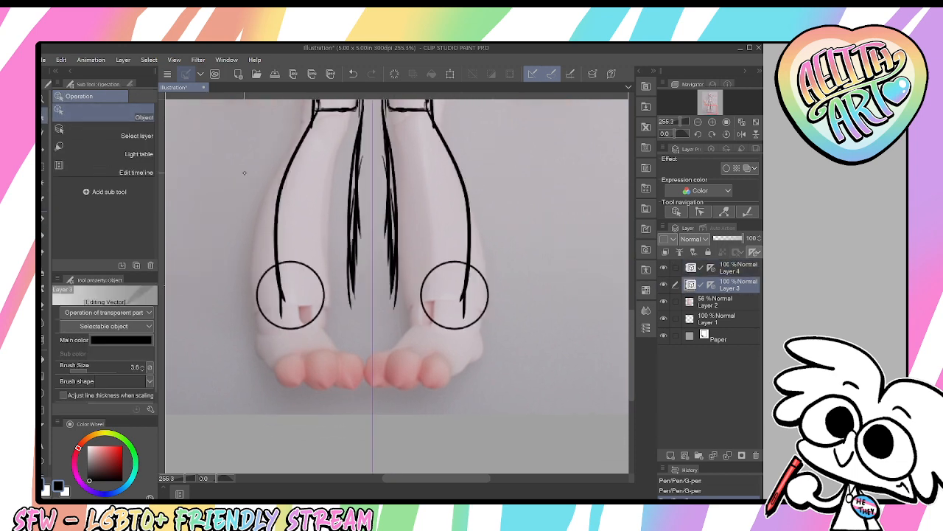
pyautogui.click(275, 269)
pyautogui.press('Delete')
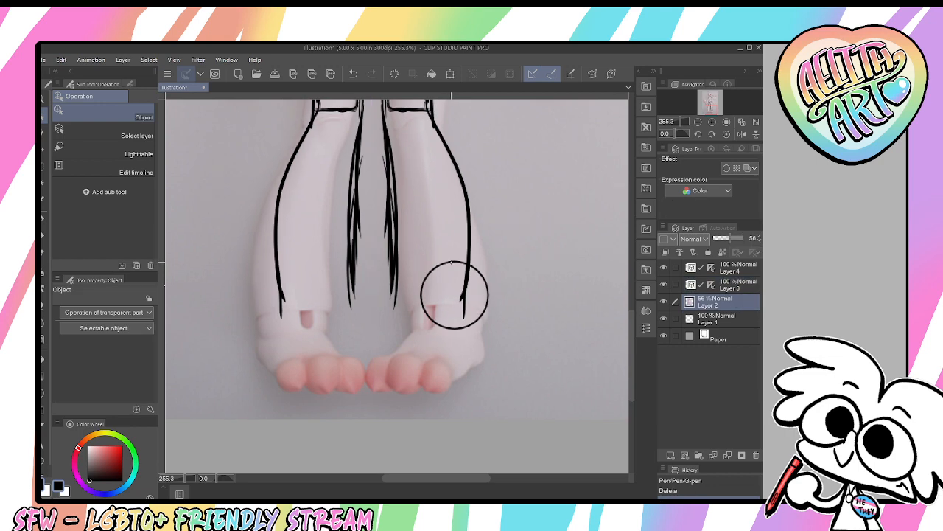
pyautogui.click(438, 269)
pyautogui.press('Delete')
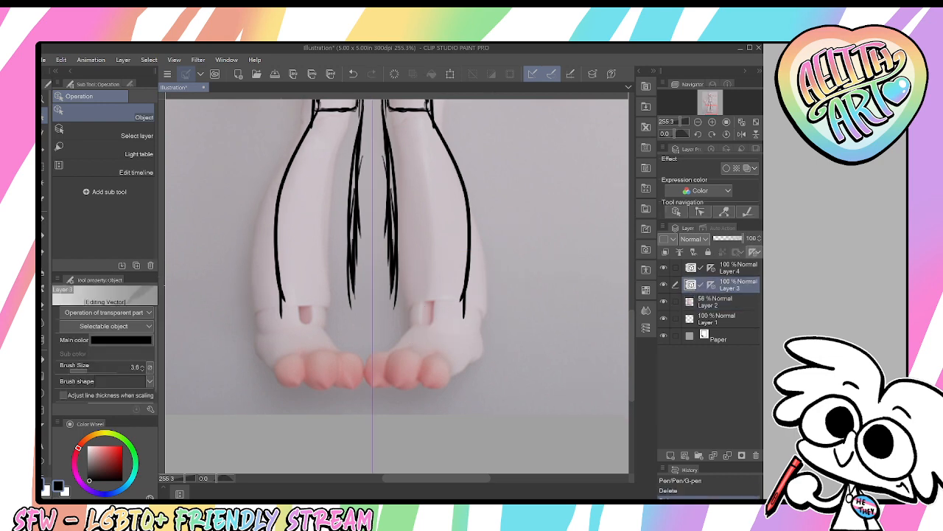
# Draw a smaller mirrored pair of ankle circles on Layer 3, closer together and lower between the calf contours
pyautogui.press('u')
pyautogui.moveTo(388, 287); pyautogui.dragTo(466, 375)
pyautogui.hotkey('ctrl', 'z')
pyautogui.moveTo(398, 287); pyautogui.dragTo(459, 346)
pyautogui.click(454, 359)
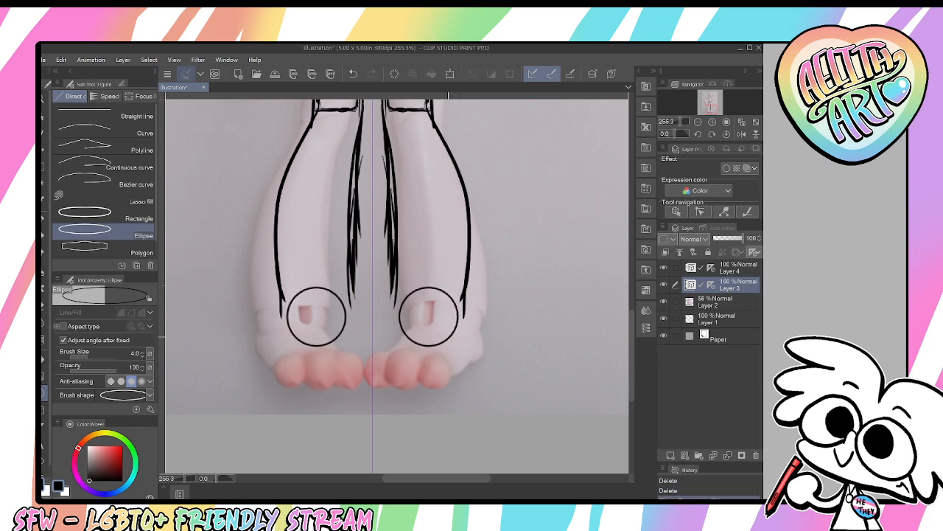
# Close the lower legs on Layer 4 with mirrored curved edges running across the ankle circles
pyautogui.press('p')
pyautogui.click(737, 268)
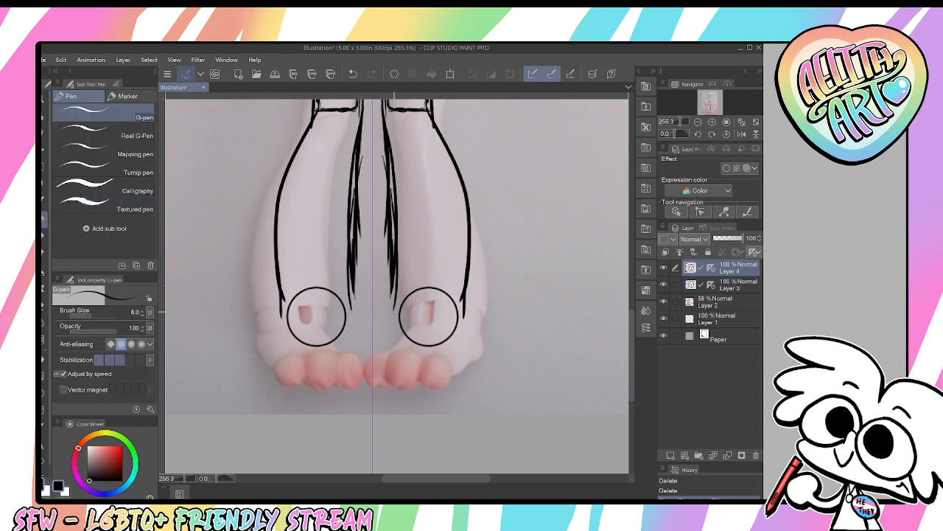
pyautogui.hotkey('ctrl', 'z')
pyautogui.moveTo(396, 314); pyautogui.dragTo(400, 313)
pyautogui.moveTo(463, 314)
pyautogui.mouseDown()
pyautogui.moveTo(454, 322)
pyautogui.moveTo(435, 310)
pyautogui.moveTo(457, 309)
pyautogui.moveTo(405, 311)
pyautogui.moveTo(461, 310)
pyautogui.mouseUp()
pyautogui.hotkey('ctrl', 'z')
pyautogui.hotkey('ctrl', 'z')
pyautogui.hotkey('ctrl', 'z')
pyautogui.scroll(3, 462, 297)
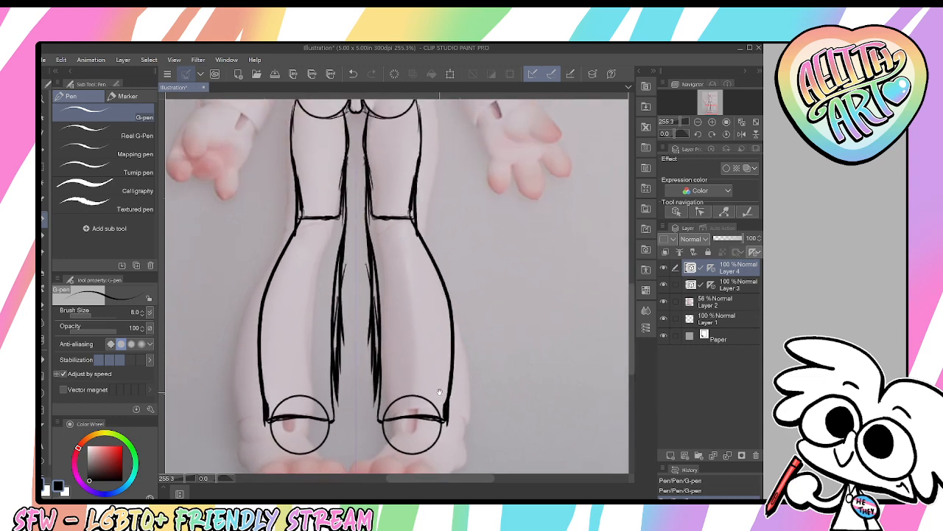
# Erase the excess strokes along the lower legs' inner contours on Layer 3, thinning them on both legs
pyautogui.press('e')
pyautogui.moveTo(351, 295); pyautogui.dragTo(349, 322)
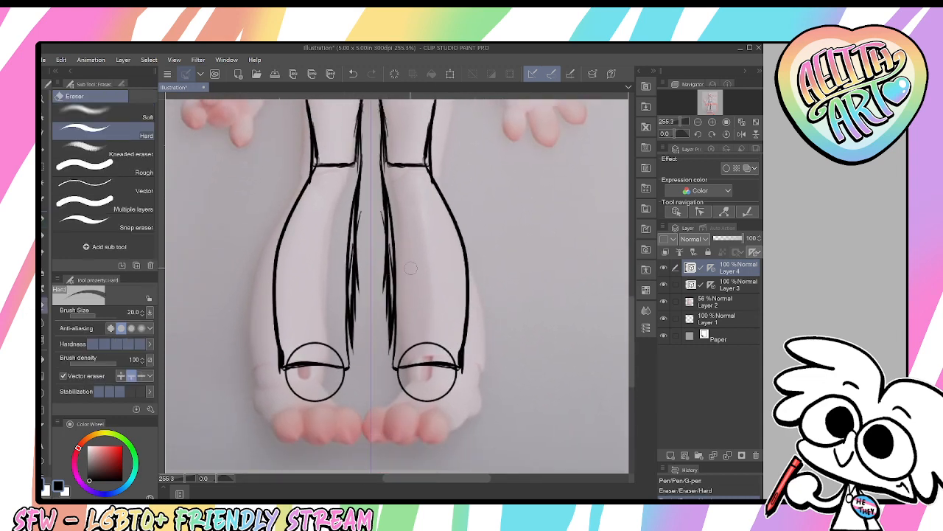
pyautogui.click(726, 285)
pyautogui.moveTo(401, 244)
pyautogui.mouseDown()
pyautogui.moveTo(396, 288)
pyautogui.moveTo(387, 184)
pyautogui.mouseUp()
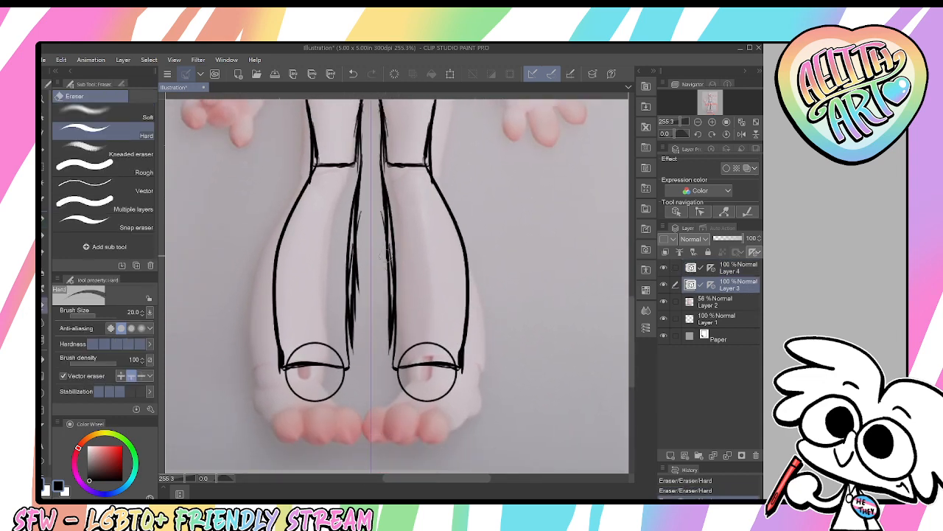
pyautogui.moveTo(385, 254)
pyautogui.mouseDown()
pyautogui.moveTo(384, 221)
pyautogui.moveTo(350, 269)
pyautogui.moveTo(352, 339)
pyautogui.moveTo(363, 240)
pyautogui.mouseUp()
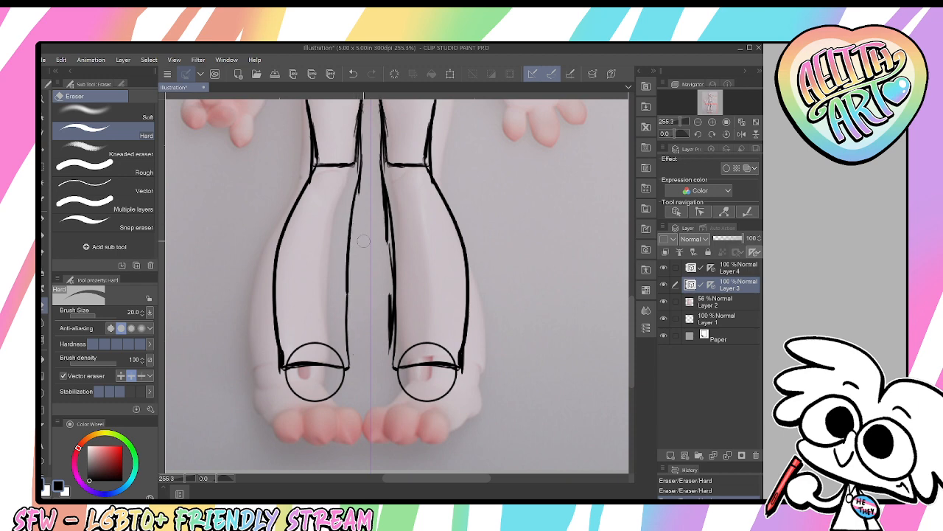
pyautogui.moveTo(384, 186); pyautogui.dragTo(383, 236)
pyautogui.moveTo(385, 344)
pyautogui.mouseDown()
pyautogui.moveTo(390, 297)
pyautogui.moveTo(384, 331)
pyautogui.mouseUp()
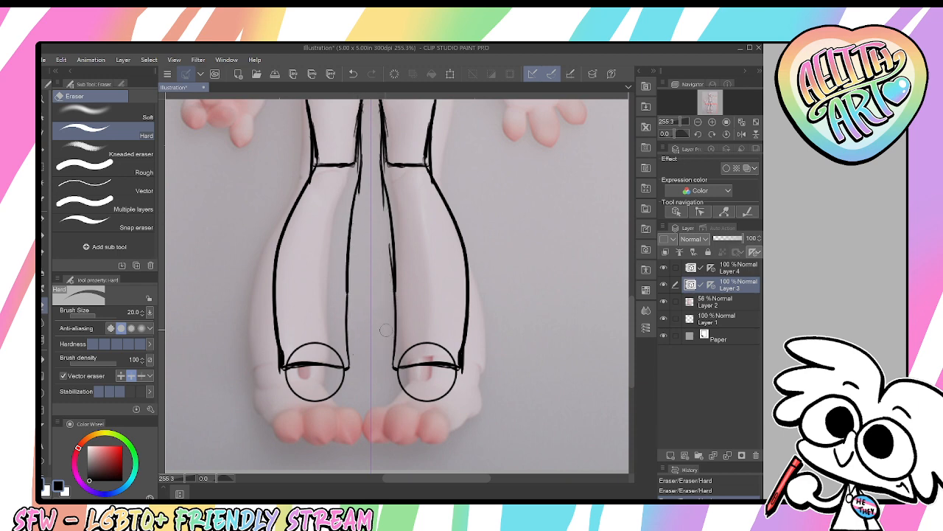
pyautogui.moveTo(457, 308)
pyautogui.mouseDown()
pyautogui.moveTo(432, 341)
pyautogui.moveTo(475, 356)
pyautogui.mouseUp()
# Outline mirrored feet on Layer 4 with flared sides below the ankle circles and a flat sole line
pyautogui.click(729, 268)
pyautogui.moveTo(531, 334); pyautogui.dragTo(574, 277)
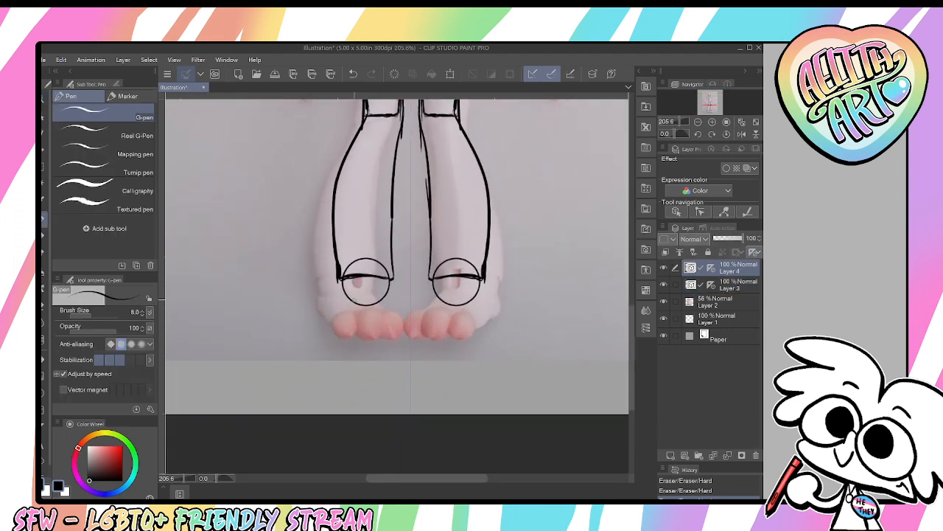
pyautogui.moveTo(390, 327); pyautogui.dragTo(417, 324)
pyautogui.hotkey('ctrl', 'z')
pyautogui.moveTo(395, 252); pyautogui.dragTo(408, 310)
pyautogui.moveTo(309, 252); pyautogui.dragTo(310, 339)
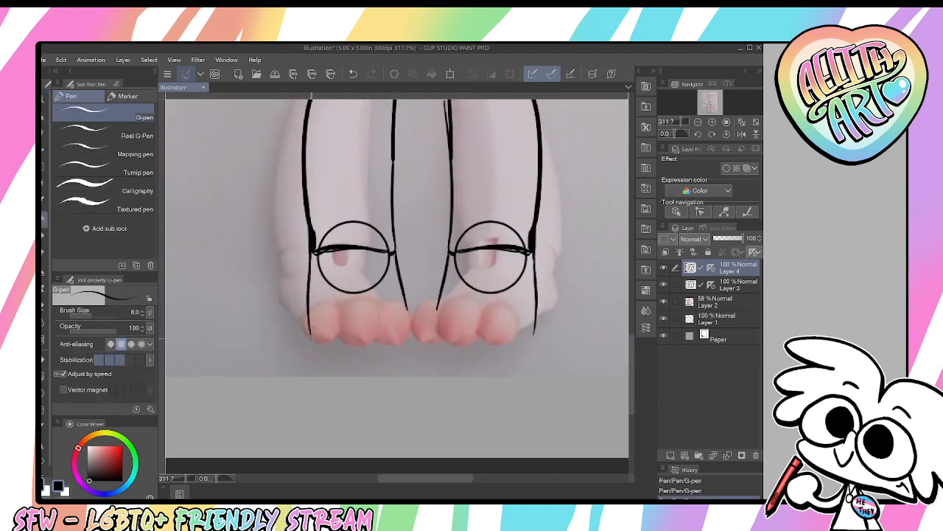
pyautogui.moveTo(441, 296)
pyautogui.mouseDown()
pyautogui.moveTo(467, 341)
pyautogui.moveTo(522, 340)
pyautogui.mouseUp()
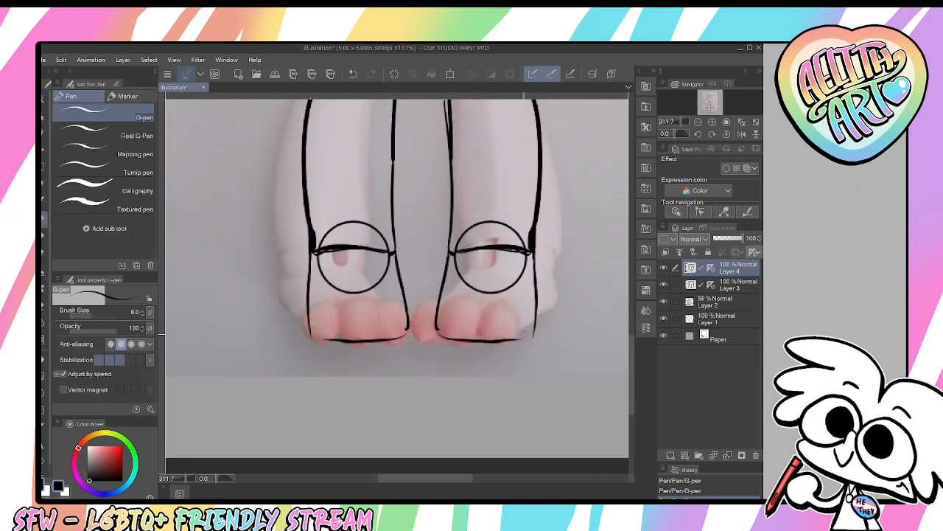
# Add rounded toe outlines along the front edge of the mirrored feet
pyautogui.moveTo(535, 304)
pyautogui.mouseDown()
pyautogui.moveTo(531, 337)
pyautogui.moveTo(494, 331)
pyautogui.moveTo(471, 313)
pyautogui.moveTo(470, 332)
pyautogui.mouseUp()
pyautogui.hotkey('ctrl', 'z')
pyautogui.moveTo(440, 298)
pyautogui.mouseDown()
pyautogui.moveTo(462, 317)
pyautogui.moveTo(466, 335)
pyautogui.mouseUp()
pyautogui.moveTo(464, 317)
pyautogui.mouseDown()
pyautogui.moveTo(502, 312)
pyautogui.moveTo(472, 310)
pyautogui.moveTo(495, 336)
pyautogui.moveTo(447, 298)
pyautogui.moveTo(438, 322)
pyautogui.moveTo(489, 338)
pyautogui.moveTo(532, 291)
pyautogui.moveTo(501, 306)
pyautogui.moveTo(507, 339)
pyautogui.moveTo(531, 299)
pyautogui.moveTo(485, 397)
pyautogui.mouseUp()
# Examine the reference's arms, elbow joints and hands beside the traced torso
pyautogui.hotkey('ctrl', 'space')
pyautogui.scroll(2, 484, 397)
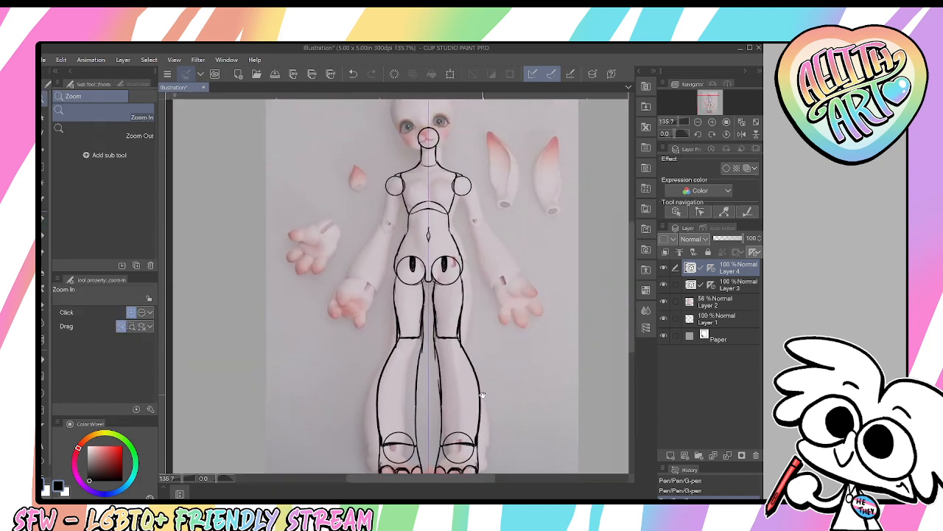
pyautogui.click(411, 234)
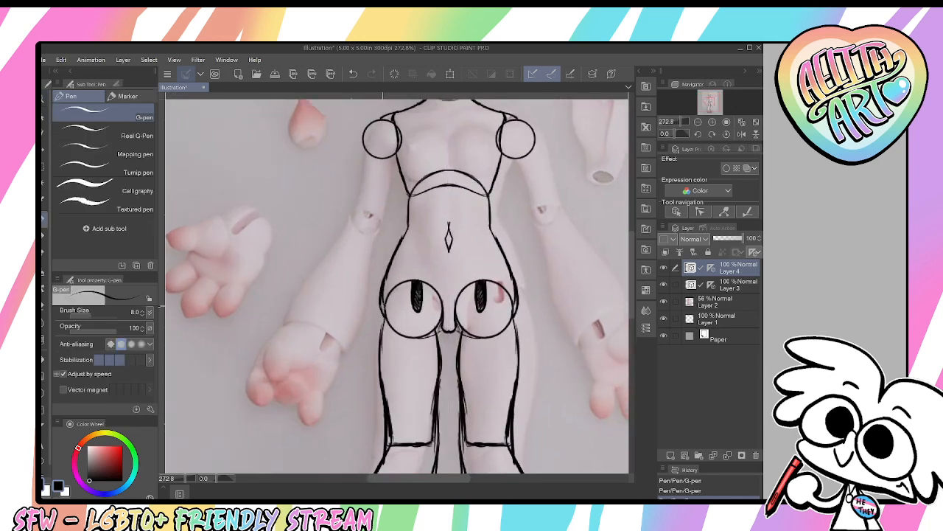
pyautogui.scroll(2, 405, 251)
pyautogui.hotkey('ctrl', 'space')
pyautogui.moveTo(381, 264); pyautogui.dragTo(372, 256)
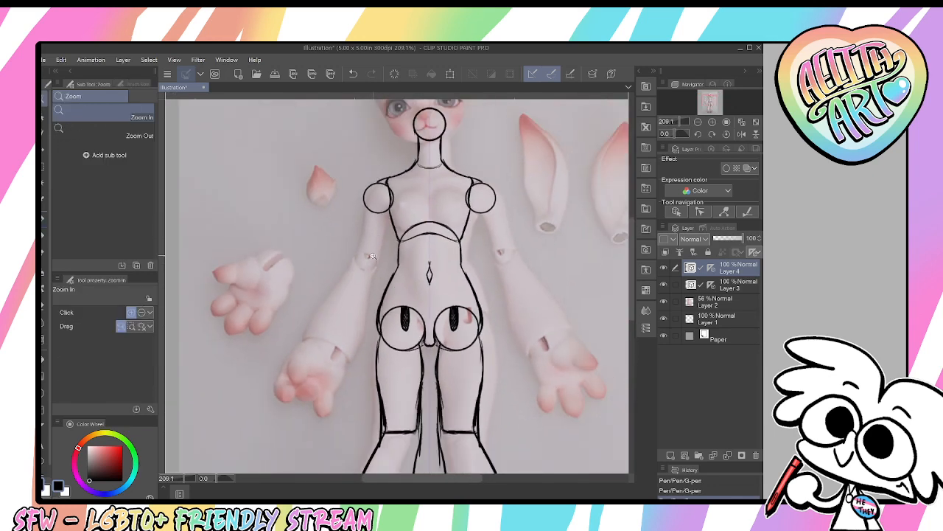
pyautogui.click(409, 269)
pyautogui.click(413, 250)
pyautogui.click(424, 221)
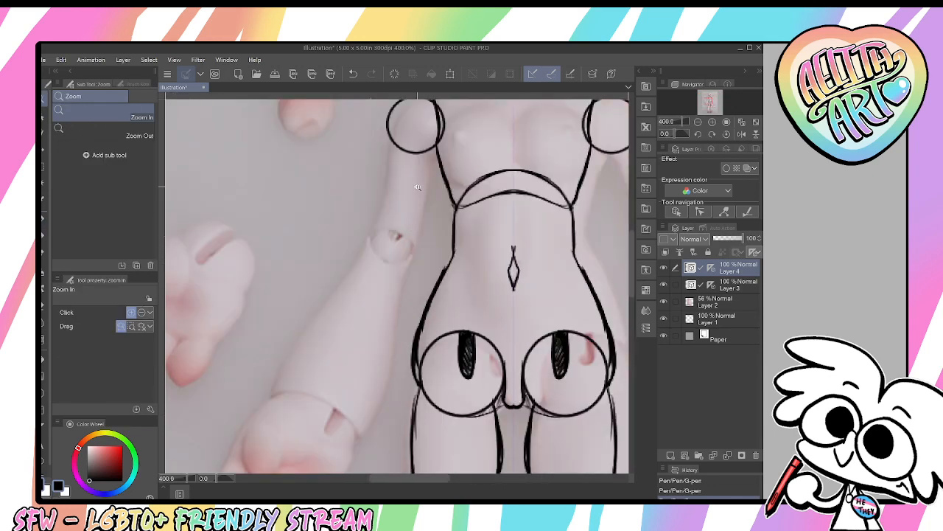
pyautogui.scroll(-5, 431, 221)
pyautogui.scroll(2, 405, 265)
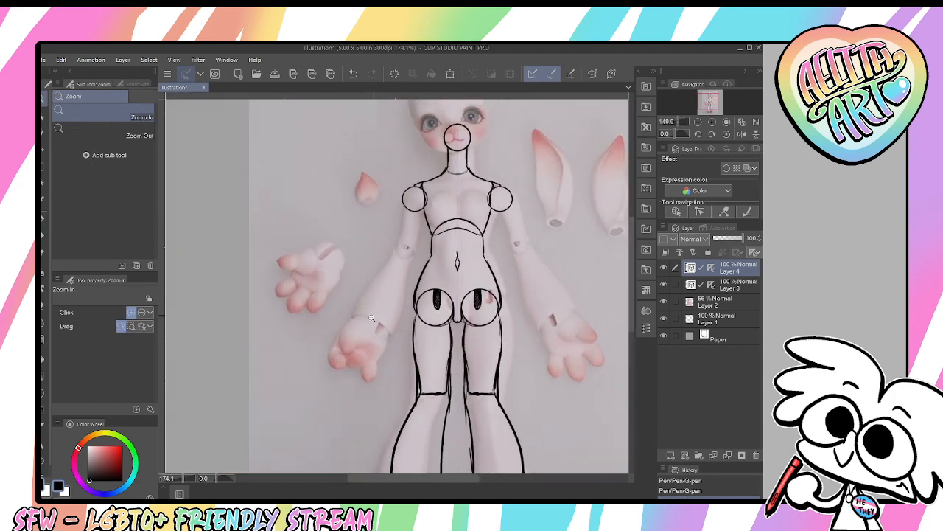
pyautogui.scroll(4, 387, 317)
pyautogui.press('p')
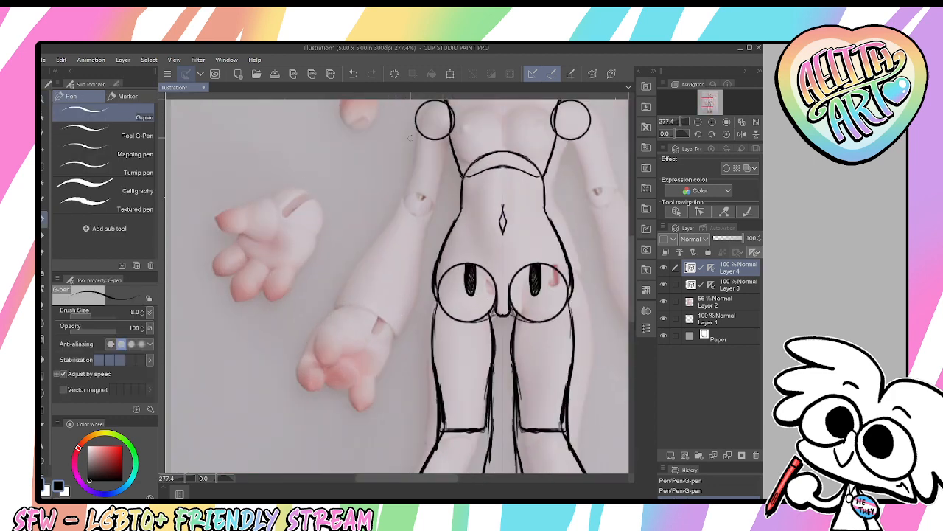
pyautogui.moveTo(346, 298)
pyautogui.mouseDown()
pyautogui.moveTo(331, 376)
pyautogui.moveTo(324, 309)
pyautogui.mouseUp()
pyautogui.moveTo(368, 221)
pyautogui.mouseDown()
pyautogui.moveTo(369, 443)
pyautogui.moveTo(350, 207)
pyautogui.mouseUp()
pyautogui.hotkey('ctrl', 'z')
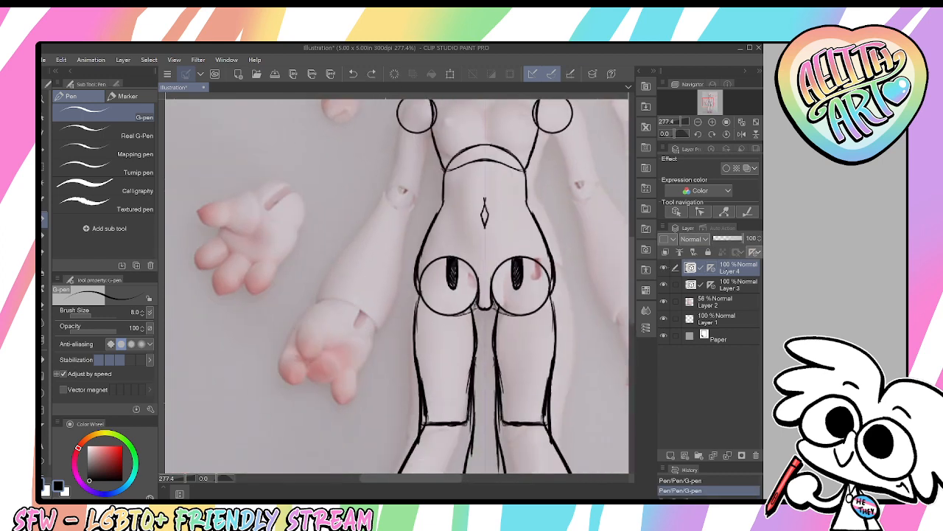
# Erase the socket lines extending over the tops of both shoulder circles on Layer 4
pyautogui.press('/')
pyautogui.moveTo(601, 270); pyautogui.dragTo(479, 311)
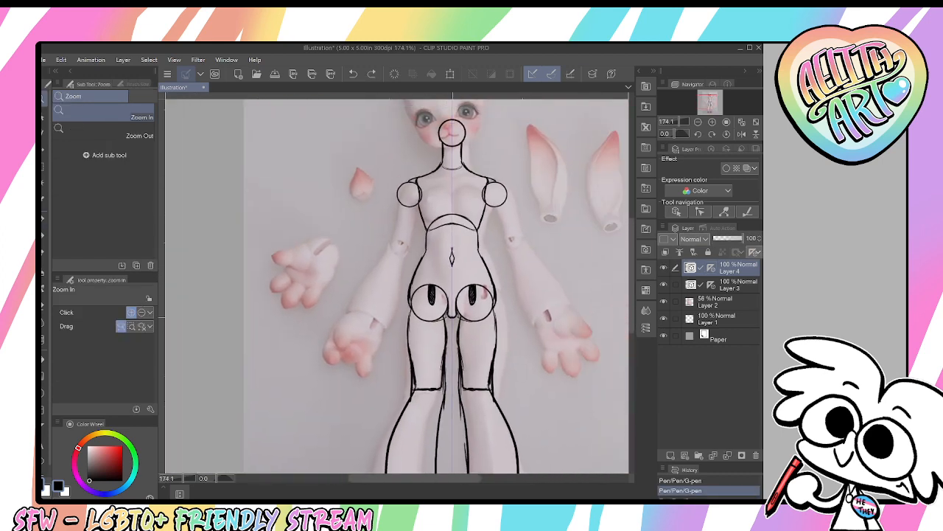
pyautogui.moveTo(521, 202)
pyautogui.mouseDown()
pyautogui.moveTo(474, 177)
pyautogui.moveTo(530, 175)
pyautogui.mouseUp()
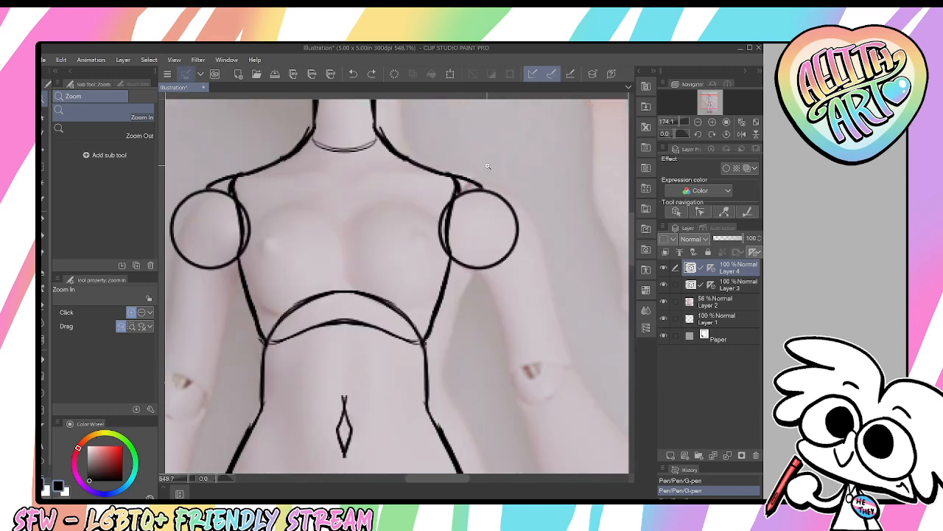
pyautogui.press('e')
pyautogui.moveTo(232, 162)
pyautogui.mouseDown()
pyautogui.moveTo(322, 184)
pyautogui.moveTo(313, 208)
pyautogui.mouseUp()
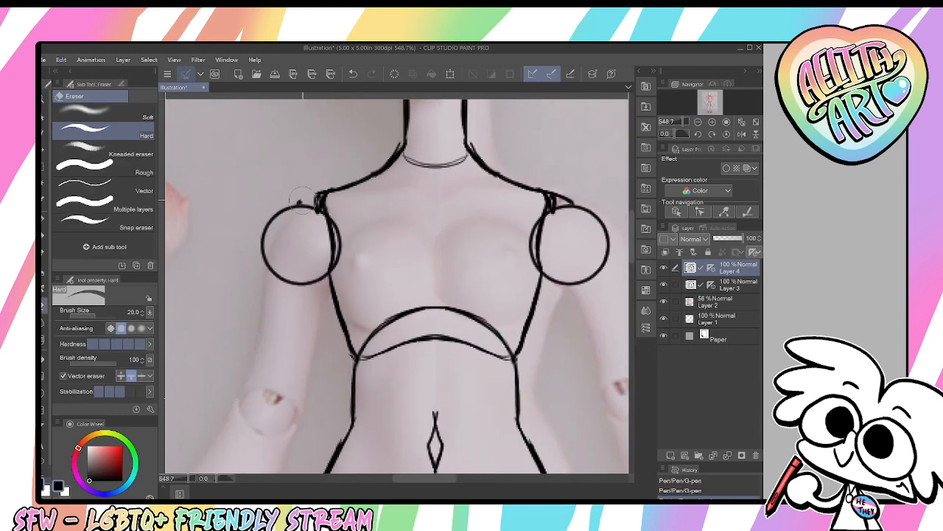
pyautogui.moveTo(553, 186)
pyautogui.mouseDown()
pyautogui.moveTo(572, 205)
pyautogui.moveTo(427, 199)
pyautogui.mouseUp()
# Add a new vector layer above Layer 4
pyautogui.press('/')
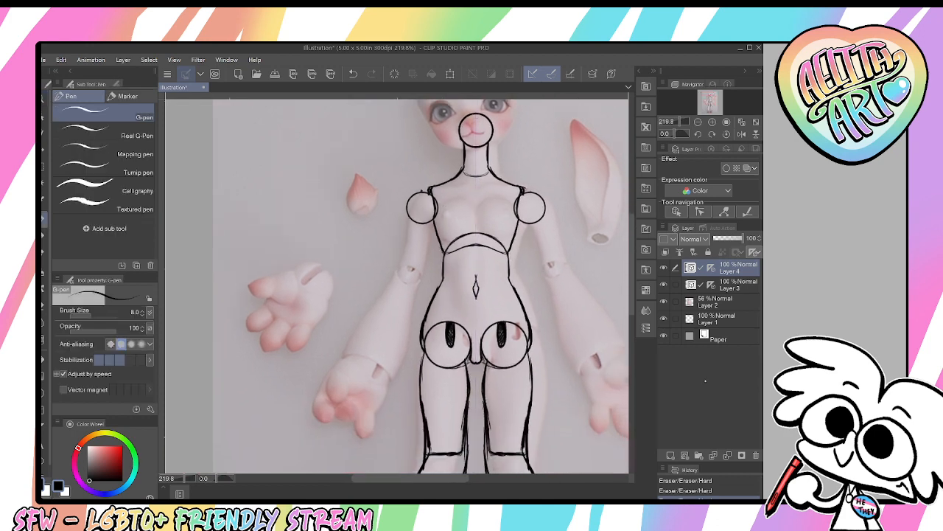
pyautogui.click(687, 454)
pyautogui.moveTo(394, 244); pyautogui.dragTo(424, 244)
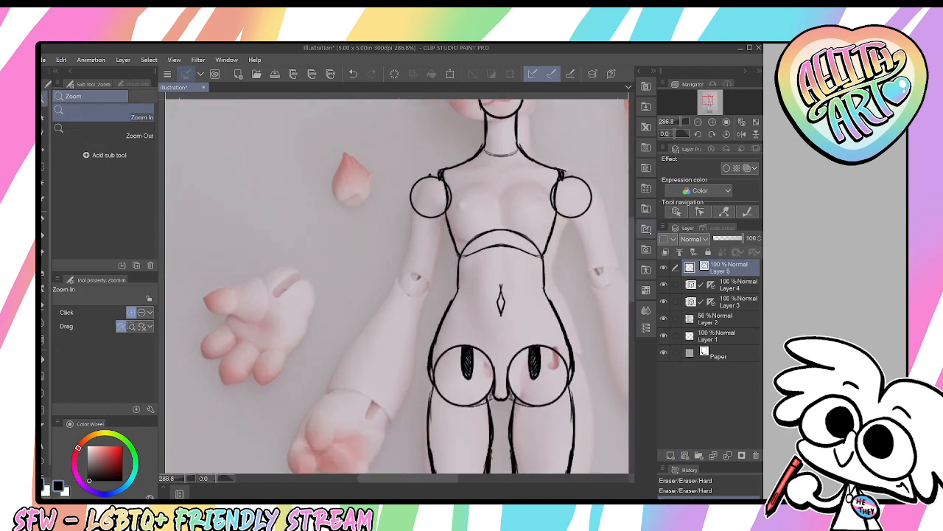
pyautogui.hotkey('ctrl', 'space')
pyautogui.click(418, 216)
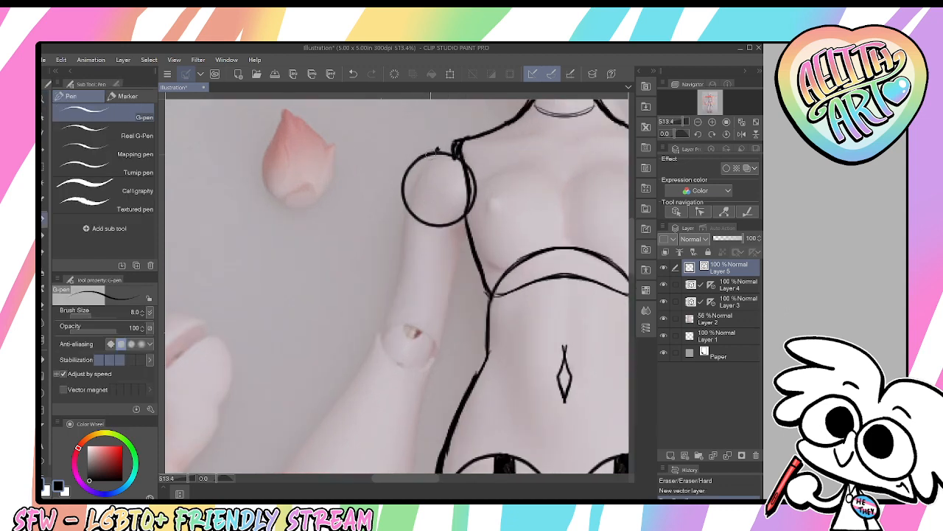
# Outline both sides of the upper arm hanging from the left-hand shoulder circle on Layer 5
pyautogui.moveTo(430, 154)
pyautogui.mouseDown()
pyautogui.moveTo(404, 187)
pyautogui.moveTo(405, 271)
pyautogui.mouseUp()
pyautogui.moveTo(399, 196); pyautogui.dragTo(405, 271)
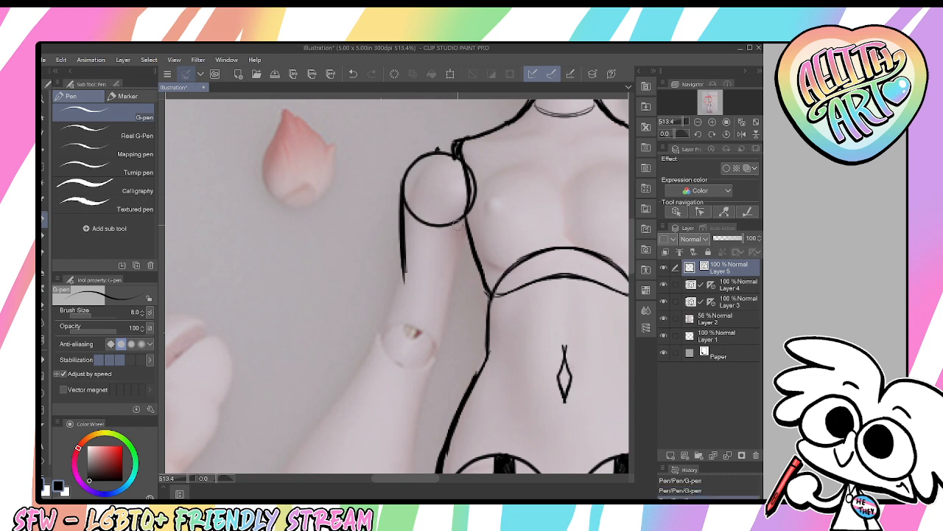
pyautogui.moveTo(477, 176); pyautogui.dragTo(451, 258)
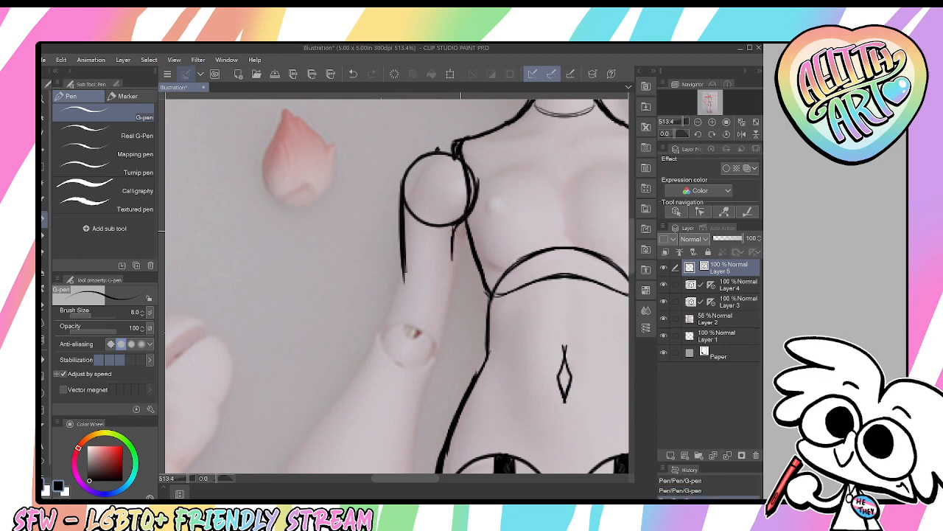
pyautogui.moveTo(470, 212); pyautogui.dragTo(467, 160)
pyautogui.moveTo(462, 227); pyautogui.dragTo(471, 267)
pyautogui.hotkey('ctrl', 'z')
pyautogui.hotkey('ctrl', 'z')
pyautogui.moveTo(454, 230); pyautogui.dragTo(454, 309)
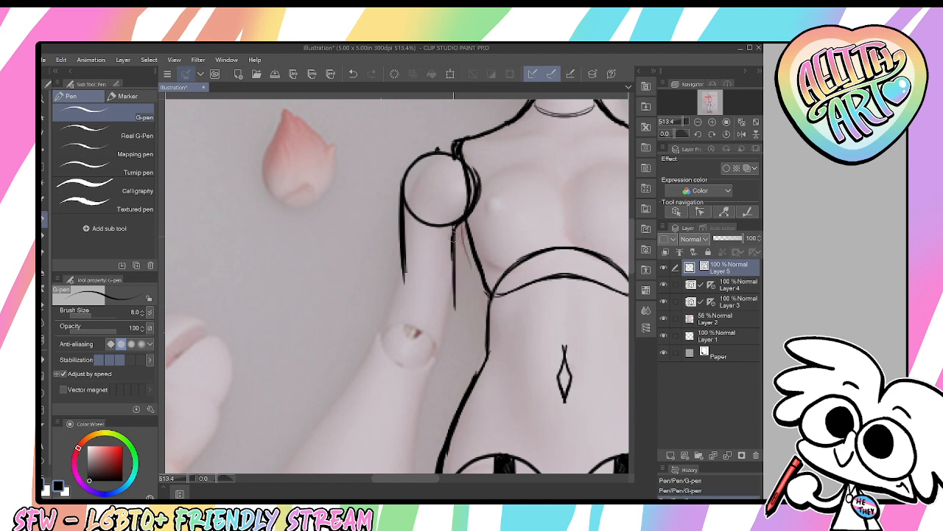
pyautogui.hotkey('ctrl', 'z')
pyautogui.moveTo(452, 230); pyautogui.dragTo(459, 311)
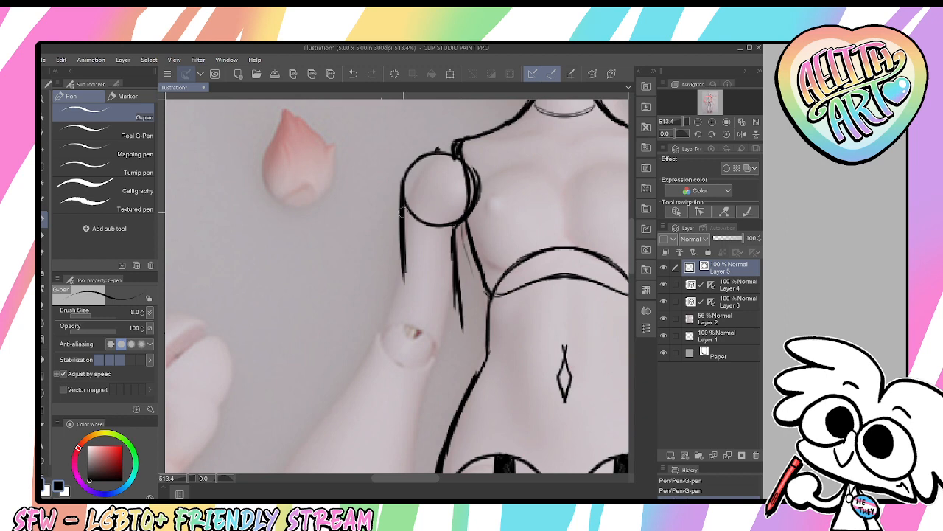
# Extend both upper-arm lines down to elbow height and try a curved elbow edge between them
pyautogui.moveTo(402, 212); pyautogui.dragTo(398, 327)
pyautogui.hotkey('ctrl', 'z')
pyautogui.moveTo(401, 249)
pyautogui.mouseDown()
pyautogui.moveTo(392, 345)
pyautogui.moveTo(459, 345)
pyautogui.mouseUp()
pyautogui.hotkey('ctrl', 'z')
pyautogui.moveTo(459, 303); pyautogui.dragTo(463, 349)
pyautogui.moveTo(464, 350)
pyautogui.mouseDown()
pyautogui.moveTo(412, 336)
pyautogui.moveTo(397, 347)
pyautogui.mouseUp()
pyautogui.moveTo(463, 347); pyautogui.dragTo(428, 332)
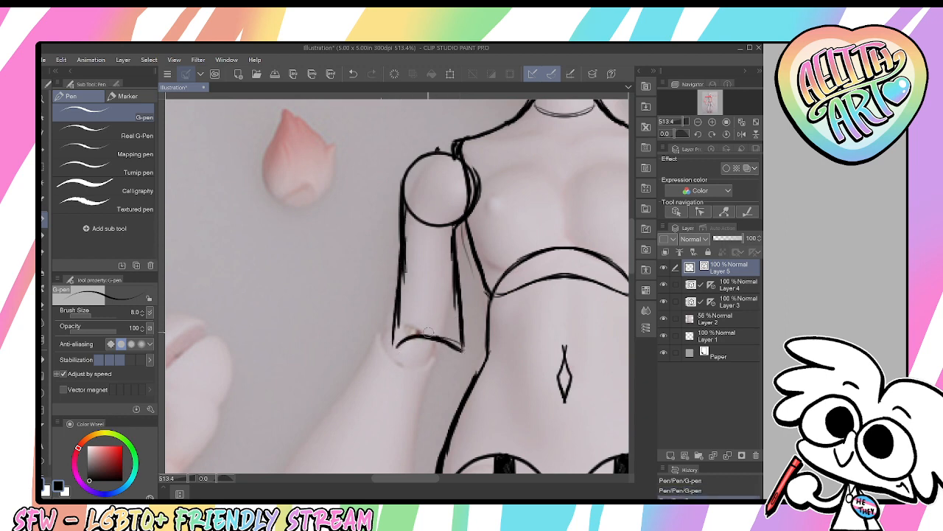
pyautogui.hotkey('ctrl', 'z')
# Finish the lower end of the upper arm with short socket edges and an arched elbow line
pyautogui.scroll(-3, 442, 309)
pyautogui.moveTo(463, 234); pyautogui.dragTo(467, 280)
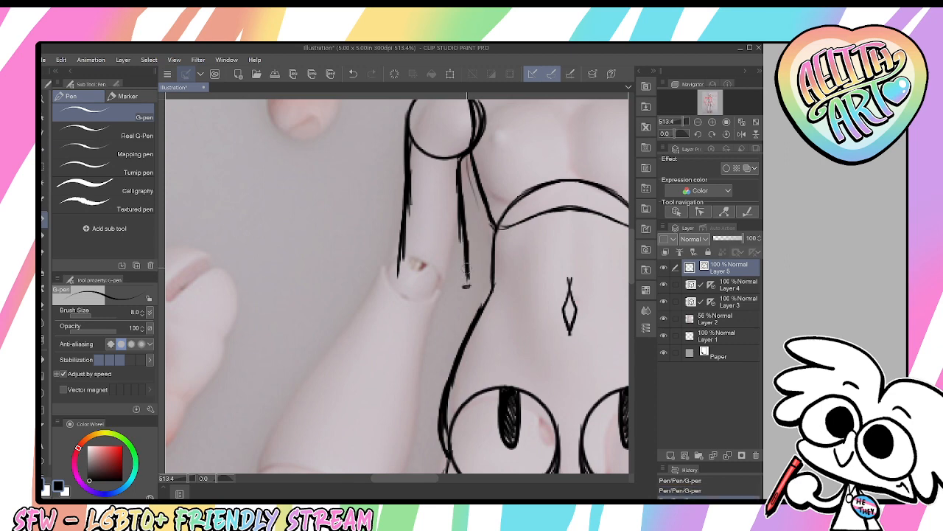
pyautogui.moveTo(399, 264); pyautogui.dragTo(401, 291)
pyautogui.moveTo(414, 286)
pyautogui.mouseDown()
pyautogui.moveTo(418, 256)
pyautogui.moveTo(453, 259)
pyautogui.moveTo(453, 284)
pyautogui.moveTo(448, 265)
pyautogui.moveTo(409, 287)
pyautogui.mouseUp()
pyautogui.hotkey('ctrl', 'z')
pyautogui.hotkey('ctrl', 'z')
pyautogui.hotkey('ctrl', 'z')
pyautogui.hotkey('ctrl', 'z')
pyautogui.moveTo(458, 283)
pyautogui.mouseDown()
pyautogui.moveTo(422, 272)
pyautogui.moveTo(413, 287)
pyautogui.mouseUp()
pyautogui.moveTo(457, 286)
pyautogui.mouseDown()
pyautogui.moveTo(416, 284)
pyautogui.moveTo(398, 163)
pyautogui.mouseUp()
# Draw the forearm's two long sides and the rounded lower half of the elbow ball
pyautogui.moveTo(383, 175)
pyautogui.mouseDown()
pyautogui.moveTo(361, 325)
pyautogui.moveTo(369, 226)
pyautogui.moveTo(350, 341)
pyautogui.mouseUp()
pyautogui.hotkey('ctrl', 'z')
pyautogui.moveTo(451, 173); pyautogui.dragTo(472, 317)
pyautogui.hotkey('ctrl', 'z')
pyautogui.moveTo(399, 178)
pyautogui.mouseDown()
pyautogui.moveTo(398, 203)
pyautogui.moveTo(443, 195)
pyautogui.moveTo(410, 222)
pyautogui.mouseUp()
pyautogui.moveTo(446, 182); pyautogui.dragTo(407, 221)
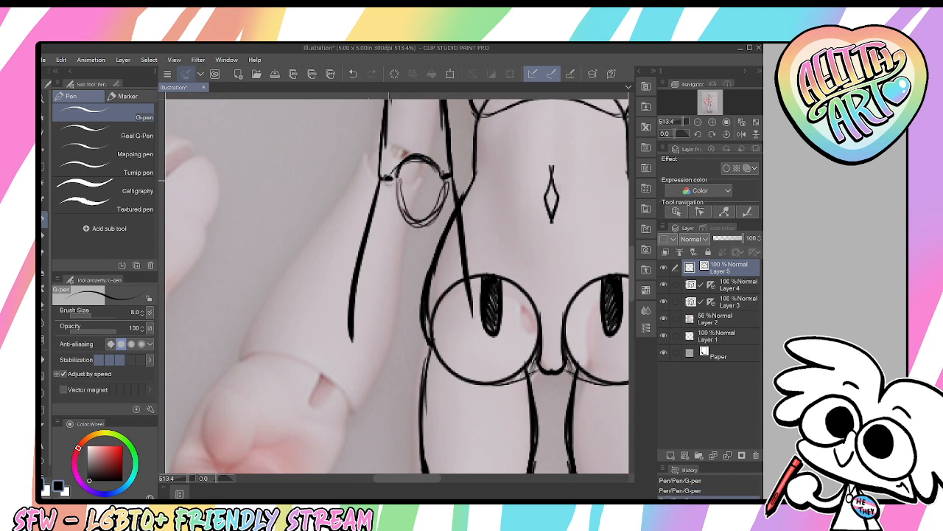
# Add an inner loop to the elbow joint, lengthen the forearm sides and close them with a straight wrist line
pyautogui.moveTo(394, 175)
pyautogui.mouseDown()
pyautogui.moveTo(392, 211)
pyautogui.moveTo(442, 175)
pyautogui.mouseUp()
pyautogui.moveTo(405, 206)
pyautogui.mouseDown()
pyautogui.moveTo(448, 168)
pyautogui.moveTo(461, 319)
pyautogui.mouseUp()
pyautogui.moveTo(458, 224); pyautogui.dragTo(465, 345)
pyautogui.moveTo(411, 303); pyautogui.dragTo(423, 246)
pyautogui.moveTo(374, 184); pyautogui.dragTo(363, 280)
pyautogui.moveTo(364, 280); pyautogui.dragTo(462, 285)
pyautogui.moveTo(395, 284); pyautogui.dragTo(482, 270)
pyautogui.moveTo(369, 275); pyautogui.dragTo(481, 273)
pyautogui.moveTo(367, 274); pyautogui.dragTo(487, 275)
pyautogui.moveTo(387, 294)
pyautogui.mouseDown()
pyautogui.moveTo(399, 207)
pyautogui.moveTo(352, 291)
pyautogui.mouseUp()
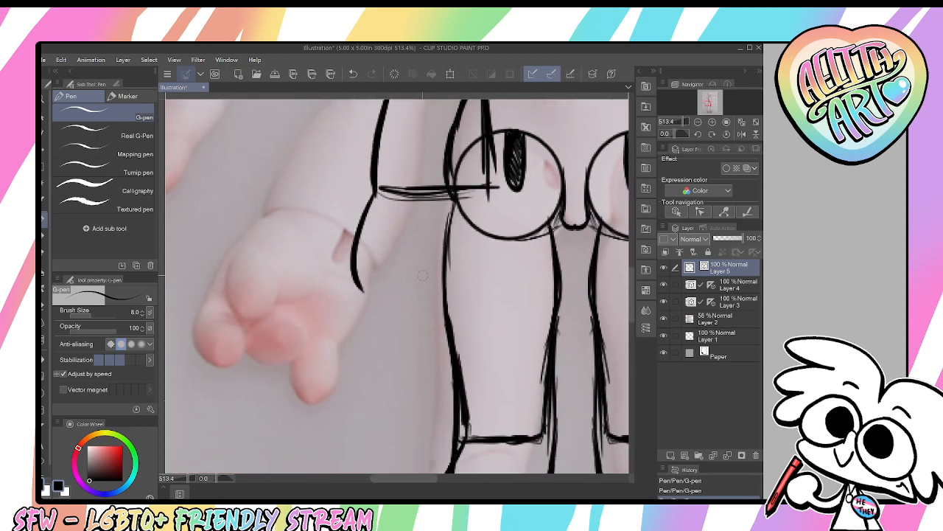
pyautogui.hotkey('ctrl', 'z')
pyautogui.moveTo(374, 191)
pyautogui.mouseDown()
pyautogui.moveTo(340, 270)
pyautogui.moveTo(337, 305)
pyautogui.moveTo(369, 294)
pyautogui.moveTo(363, 301)
pyautogui.moveTo(384, 265)
pyautogui.moveTo(349, 304)
pyautogui.moveTo(395, 252)
pyautogui.moveTo(430, 231)
pyautogui.mouseUp()
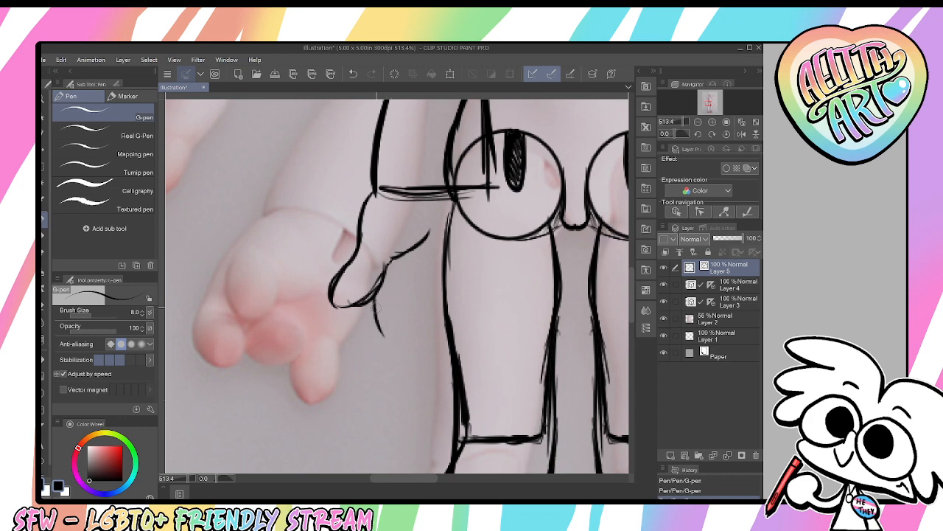
pyautogui.hotkey('ctrl', 'z')
pyautogui.hotkey('ctrl', 'y')
pyautogui.hotkey('ctrl', 'z')
pyautogui.hotkey('ctrl', 'z')
# Sketch a round wrist ball joint overlapping the forearm's straight end line
pyautogui.moveTo(428, 175)
pyautogui.mouseDown()
pyautogui.moveTo(414, 253)
pyautogui.moveTo(375, 263)
pyautogui.moveTo(371, 289)
pyautogui.mouseUp()
pyautogui.moveTo(407, 230); pyautogui.dragTo(373, 294)
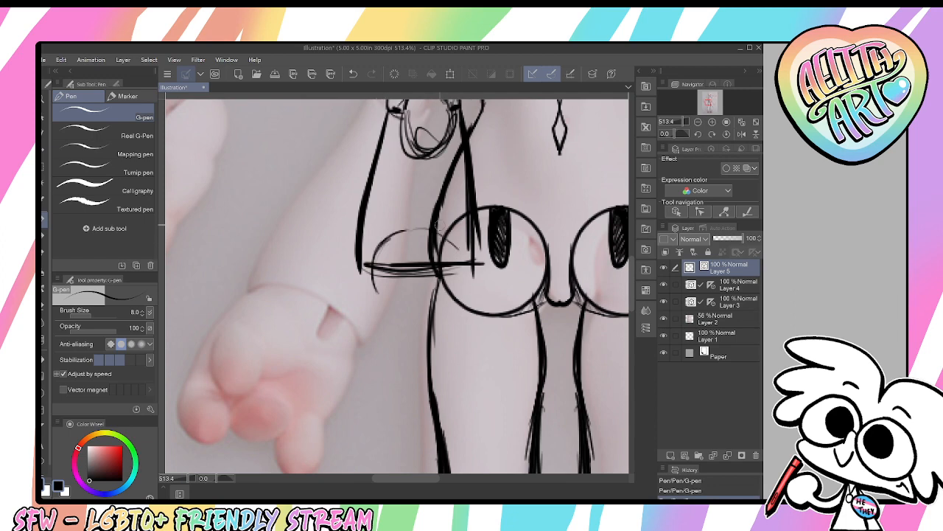
pyautogui.moveTo(448, 228)
pyautogui.mouseDown()
pyautogui.moveTo(458, 251)
pyautogui.moveTo(468, 304)
pyautogui.mouseUp()
pyautogui.moveTo(386, 249); pyautogui.dragTo(373, 296)
pyautogui.moveTo(389, 240)
pyautogui.mouseDown()
pyautogui.moveTo(375, 258)
pyautogui.moveTo(375, 307)
pyautogui.mouseUp()
pyautogui.moveTo(377, 260); pyautogui.dragTo(395, 308)
pyautogui.moveTo(457, 243)
pyautogui.mouseDown()
pyautogui.moveTo(461, 302)
pyautogui.moveTo(419, 360)
pyautogui.moveTo(346, 360)
pyautogui.moveTo(368, 359)
pyautogui.mouseUp()
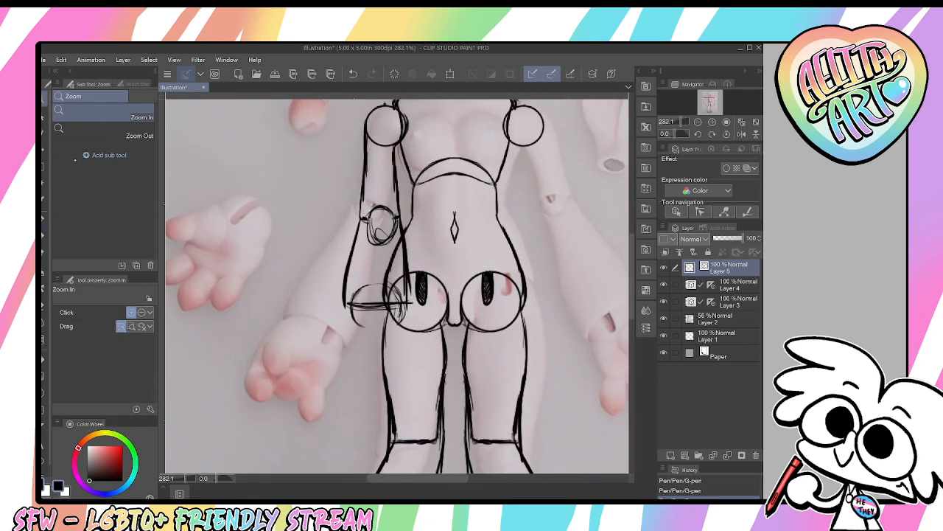
# Select the elbow joint with a rectangle and stretch it vertically to 129% height
pyautogui.press('m')
pyautogui.moveTo(409, 247)
pyautogui.mouseDown()
pyautogui.moveTo(350, 189)
pyautogui.moveTo(385, 192)
pyautogui.mouseUp()
pyautogui.hotkey('ctrl', 't')
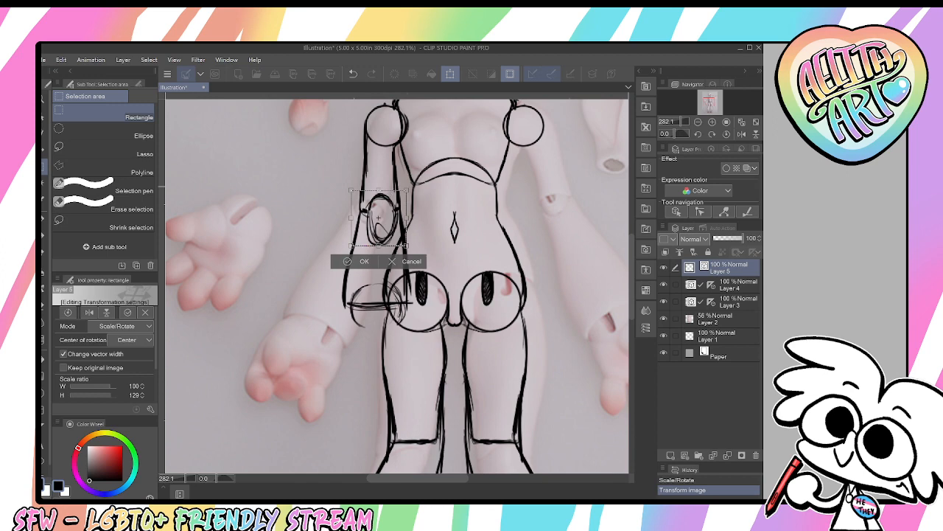
pyautogui.press('Return')
pyautogui.hotkey('ctrl', 'z')
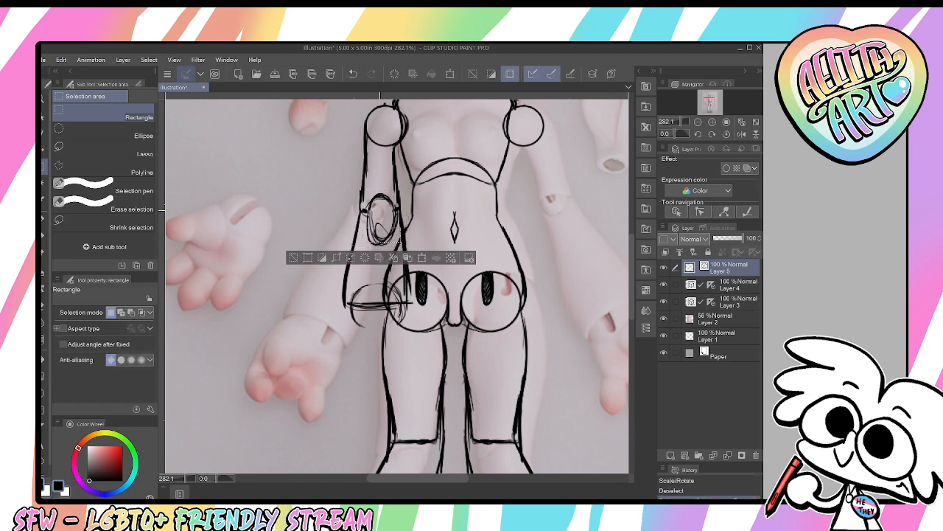
pyautogui.hotkey('ctrl', 'd')
pyautogui.press('p')
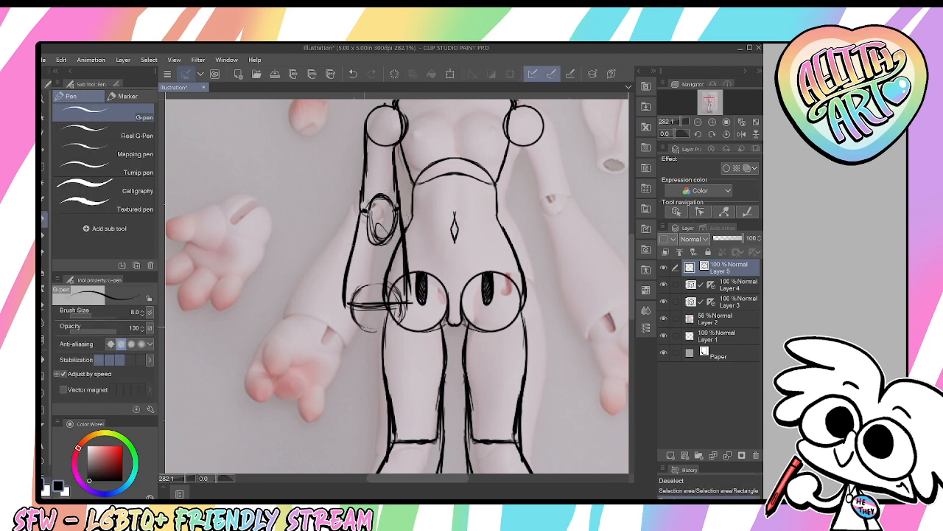
# Draw the thumb outline extending outward and down from the wrist joint
pyautogui.scroll(-3, 398, 288)
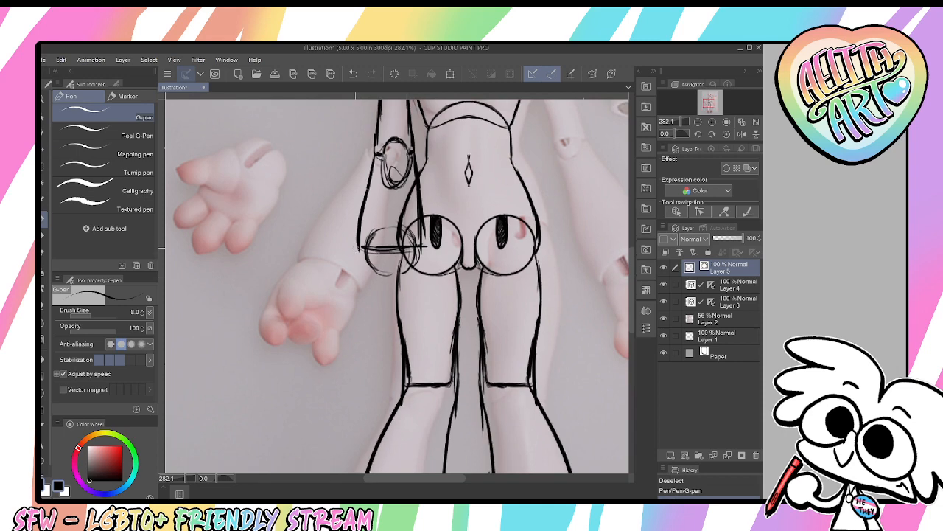
pyautogui.moveTo(360, 248)
pyautogui.mouseDown()
pyautogui.moveTo(340, 283)
pyautogui.moveTo(349, 269)
pyautogui.mouseUp()
pyautogui.hotkey('ctrl', 'z')
pyautogui.hotkey('ctrl', 'z')
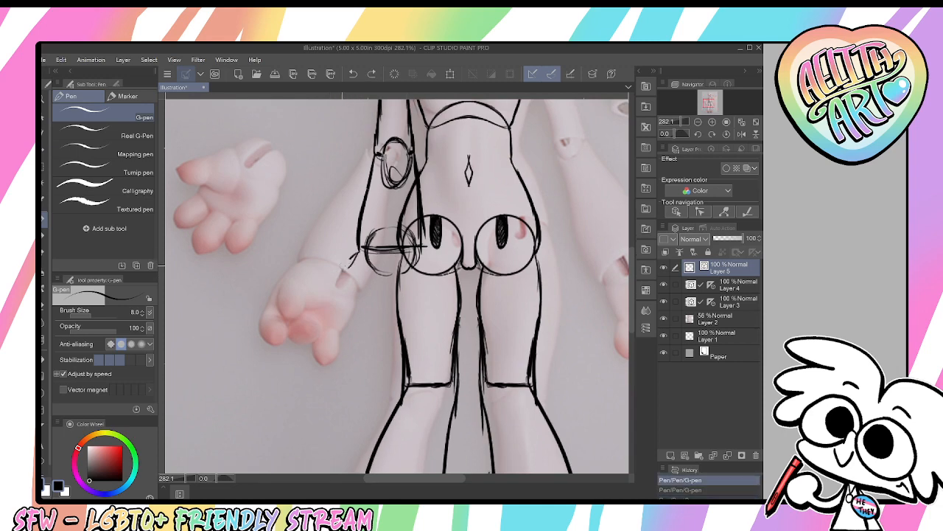
pyautogui.moveTo(349, 258); pyautogui.dragTo(329, 282)
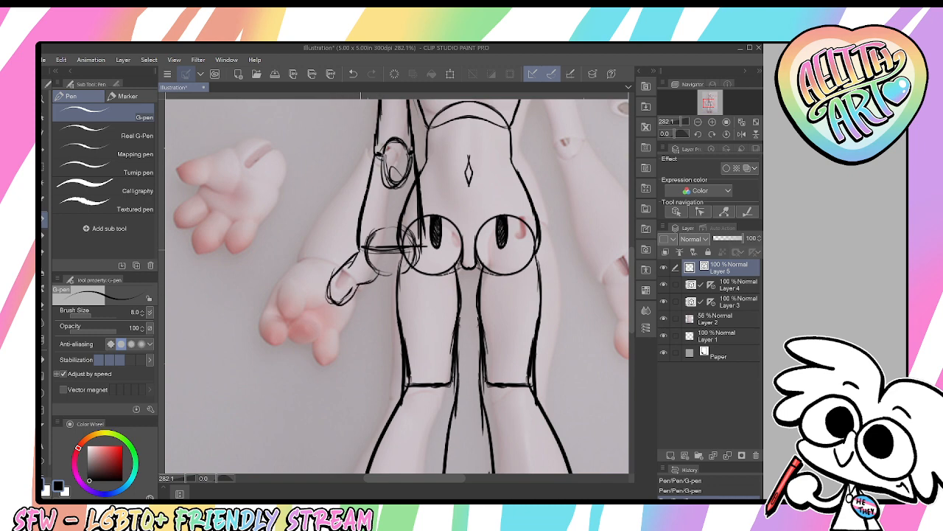
# Sketch the sides of the palm, the knuckle line and rounded fingertips below the wrist ball
pyautogui.moveTo(348, 293)
pyautogui.mouseDown()
pyautogui.moveTo(355, 328)
pyautogui.moveTo(370, 336)
pyautogui.mouseUp()
pyautogui.moveTo(429, 285); pyautogui.dragTo(424, 307)
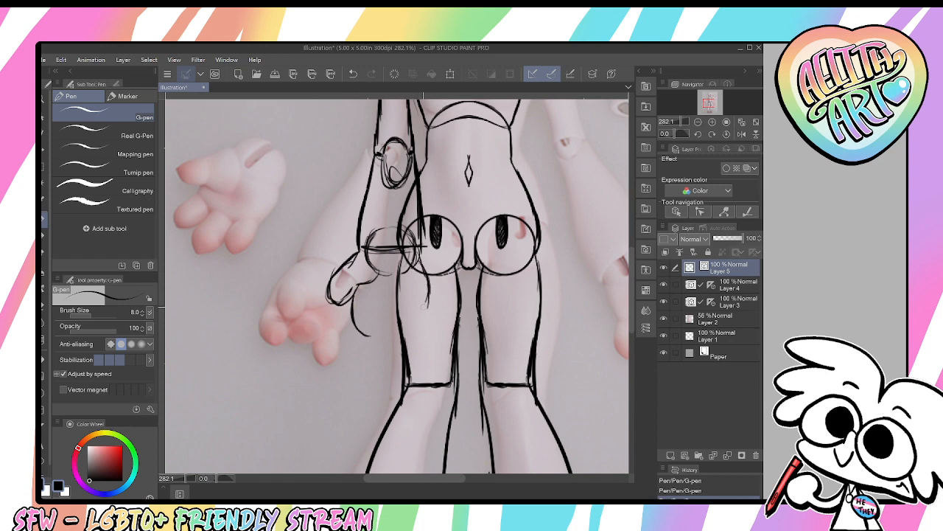
pyautogui.moveTo(362, 301)
pyautogui.mouseDown()
pyautogui.moveTo(429, 308)
pyautogui.moveTo(403, 346)
pyautogui.moveTo(387, 348)
pyautogui.mouseUp()
pyautogui.moveTo(351, 318); pyautogui.dragTo(373, 345)
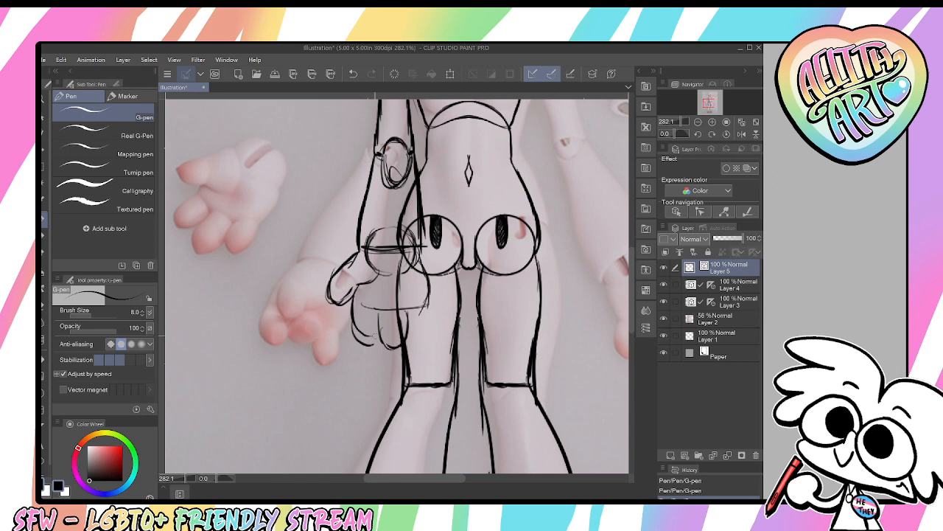
pyautogui.moveTo(424, 318); pyautogui.dragTo(407, 343)
pyautogui.moveTo(352, 322); pyautogui.dragTo(386, 348)
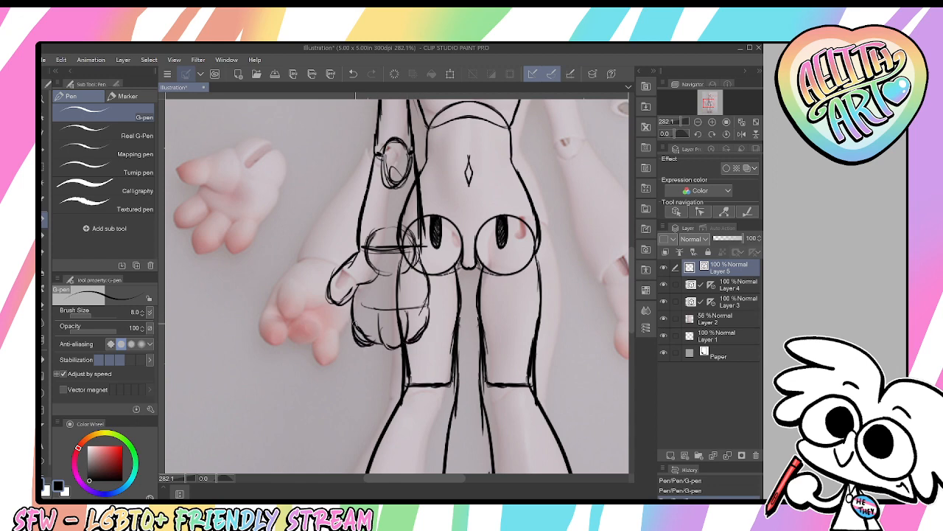
# Stretch the whole arm sketch on Layer 5 slightly downward to lengthen it
pyautogui.hotkey('ctrl', 'space')
pyautogui.moveTo(431, 417)
pyautogui.mouseDown()
pyautogui.moveTo(468, 351)
pyautogui.moveTo(444, 362)
pyautogui.moveTo(472, 362)
pyautogui.mouseUp()
pyautogui.hotkey('ctrl', 't')
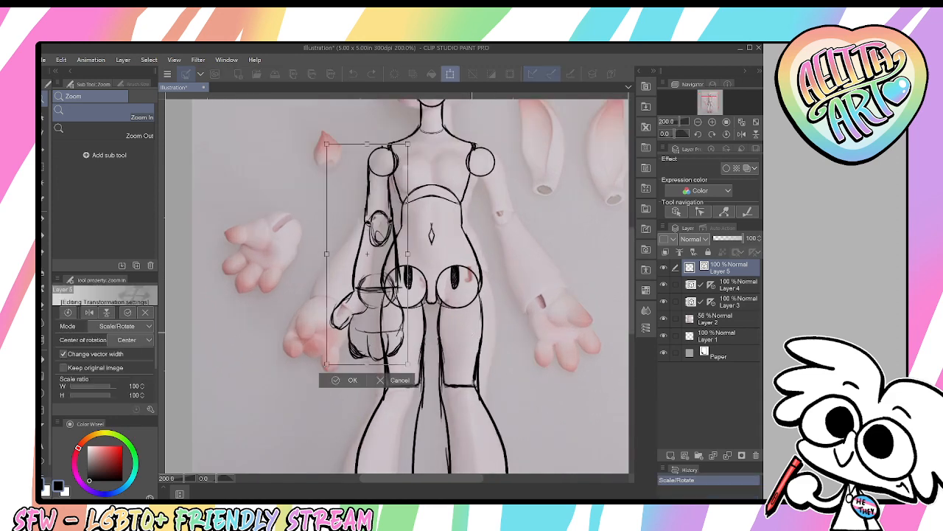
pyautogui.click(663, 268)
pyautogui.click(664, 268)
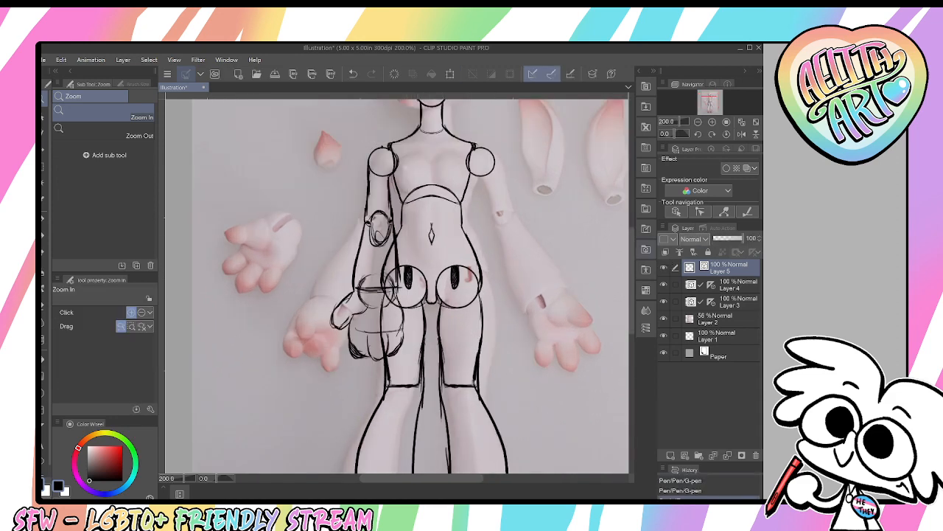
pyautogui.hotkey('ctrl', 't')
pyautogui.moveTo(369, 364); pyautogui.dragTo(368, 385)
pyautogui.press('Return')
pyautogui.press('p')
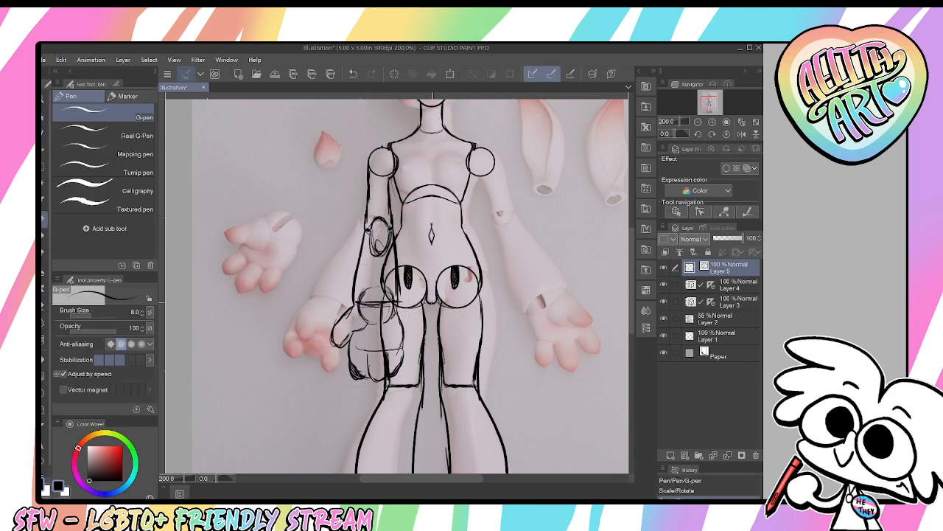
# Touch up the wrist line and set the drawing colour to red
pyautogui.moveTo(398, 299); pyautogui.dragTo(421, 301)
pyautogui.moveTo(380, 298)
pyautogui.mouseDown()
pyautogui.moveTo(462, 303)
pyautogui.moveTo(373, 303)
pyautogui.moveTo(460, 306)
pyautogui.mouseUp()
pyautogui.hotkey('ctrl', 'z')
pyautogui.click(123, 445)
pyautogui.hotkey('ctrl', 'z')
# Rotate the arm around its shoulder circle until it extends horizontally out from the body
pyautogui.hotkey('ctrl', 'space')
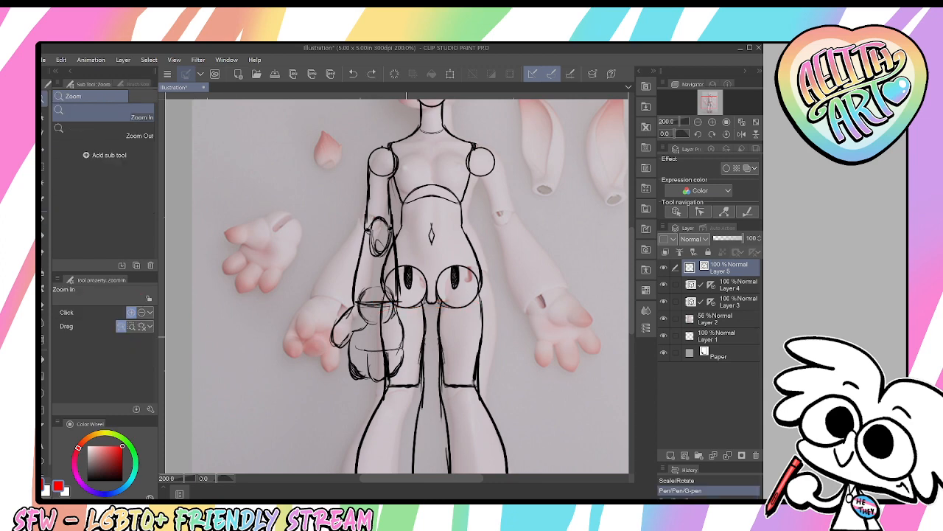
pyautogui.click(544, 333)
pyautogui.moveTo(541, 339); pyautogui.dragTo(520, 331)
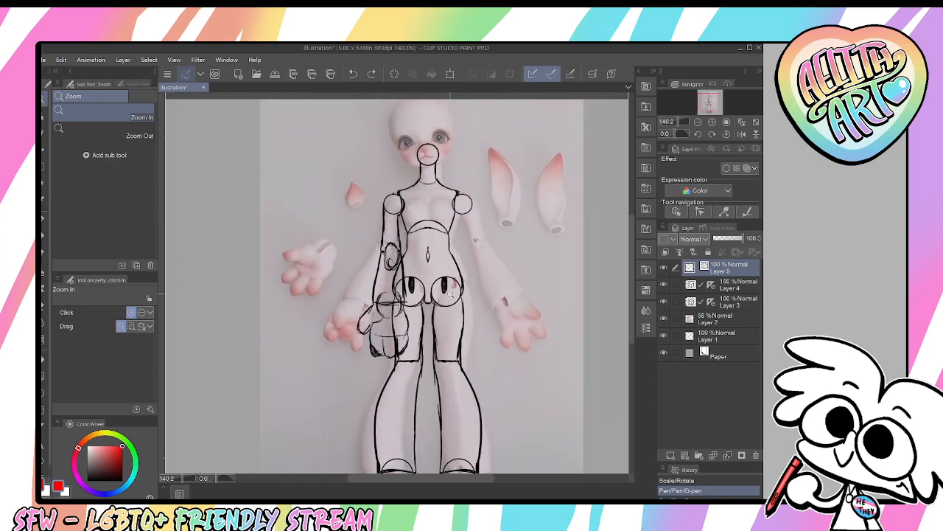
pyautogui.moveTo(432, 260); pyautogui.dragTo(433, 244)
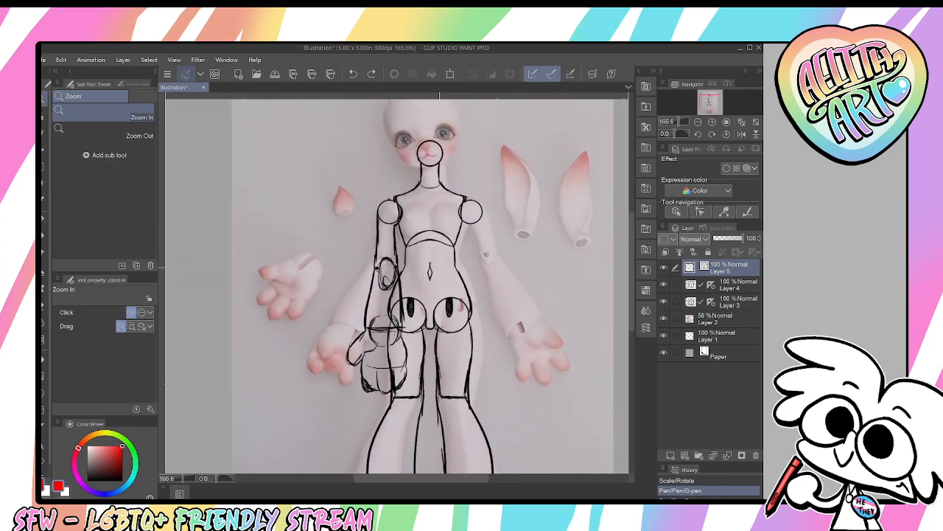
pyautogui.hotkey('ctrl', 't')
pyautogui.moveTo(391, 213); pyautogui.dragTo(393, 214)
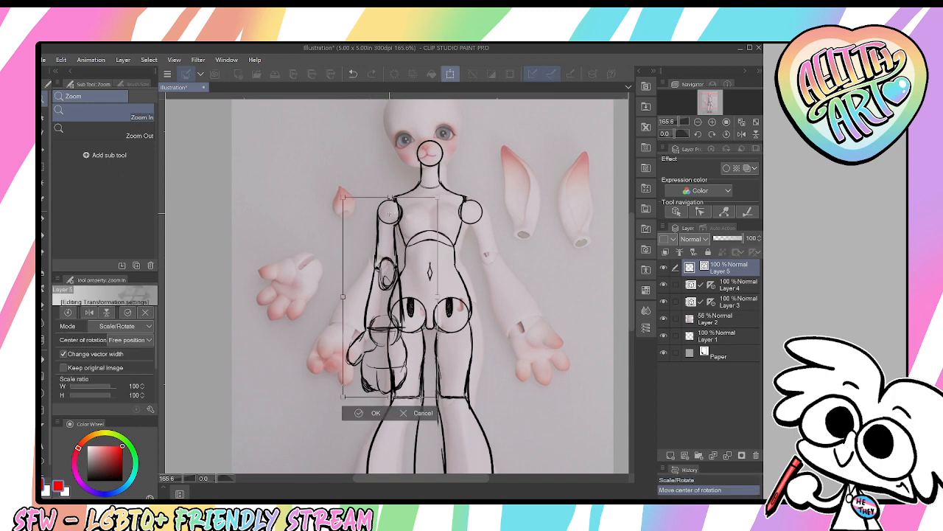
pyautogui.moveTo(384, 389)
pyautogui.mouseDown()
pyautogui.moveTo(364, 388)
pyautogui.moveTo(244, 314)
pyautogui.moveTo(212, 221)
pyautogui.mouseUp()
pyautogui.moveTo(492, 265)
pyautogui.mouseDown()
pyautogui.moveTo(488, 277)
pyautogui.moveTo(497, 216)
pyautogui.moveTo(479, 279)
pyautogui.moveTo(421, 323)
pyautogui.mouseUp()
# Nudge the horizontal arm right and up to line up with the shoulder circle, and apply the transformation
pyautogui.press('Right')
pyautogui.press('Right')
pyautogui.press('Right')
pyautogui.press('Right')
pyautogui.press('Right')
pyautogui.press('Right')
pyautogui.press('Right')
pyautogui.press('Right')
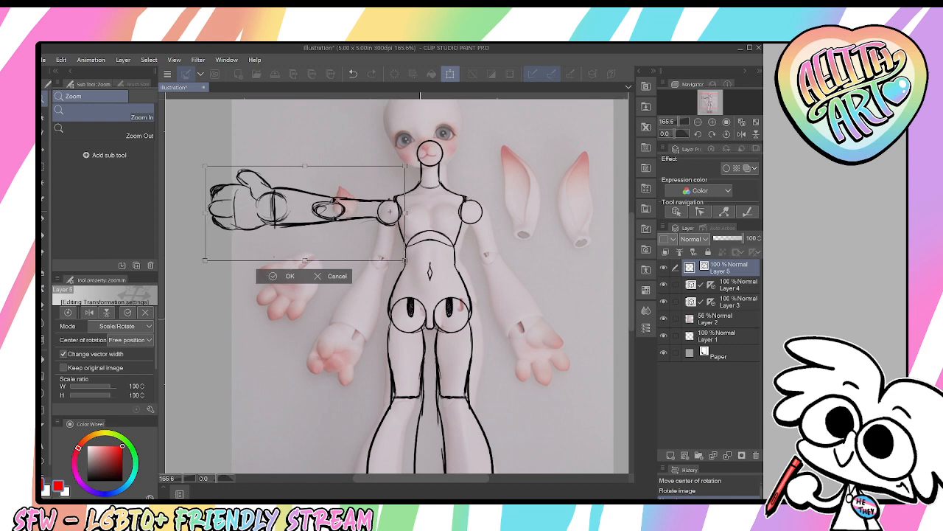
pyautogui.press('Up')
pyautogui.press('Up')
pyautogui.press('Up')
pyautogui.press('Up')
pyautogui.press('Up')
pyautogui.press('Up')
pyautogui.press('Up')
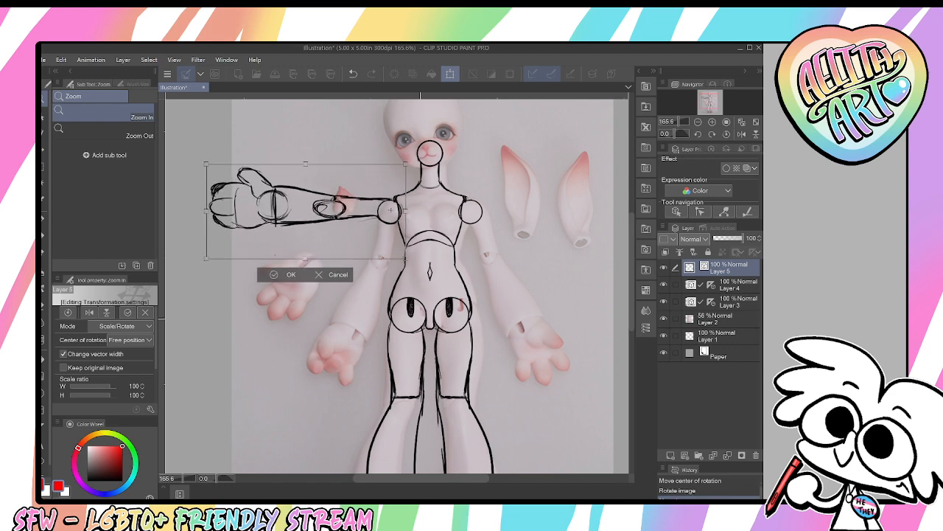
pyautogui.press('Return')
# Restore the hanging arm on Layer 5 and paste the horizontal arm as a separate layer above it
pyautogui.moveTo(543, 361)
pyautogui.mouseDown()
pyautogui.moveTo(525, 233)
pyautogui.moveTo(525, 363)
pyautogui.mouseUp()
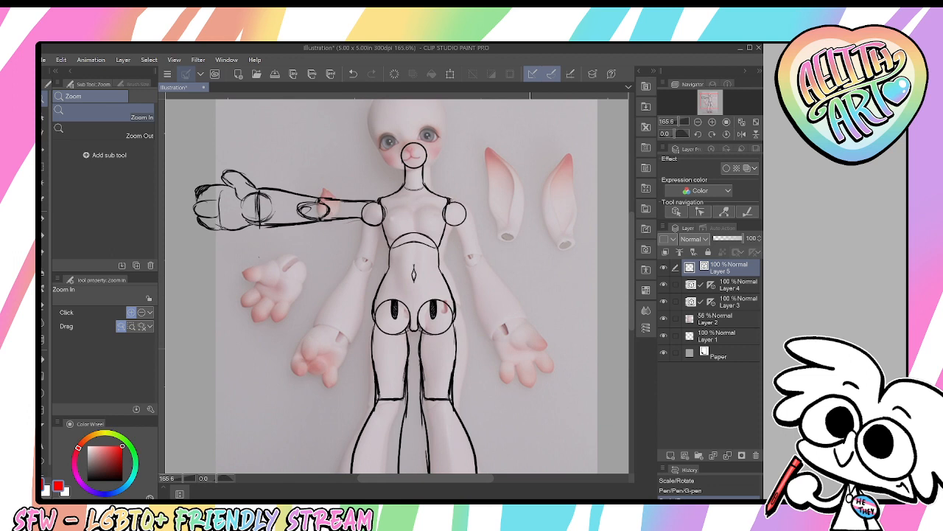
pyautogui.hotkey('ctrl', 'z')
pyautogui.hotkey('ctrl', 'v')
pyautogui.click(713, 284)
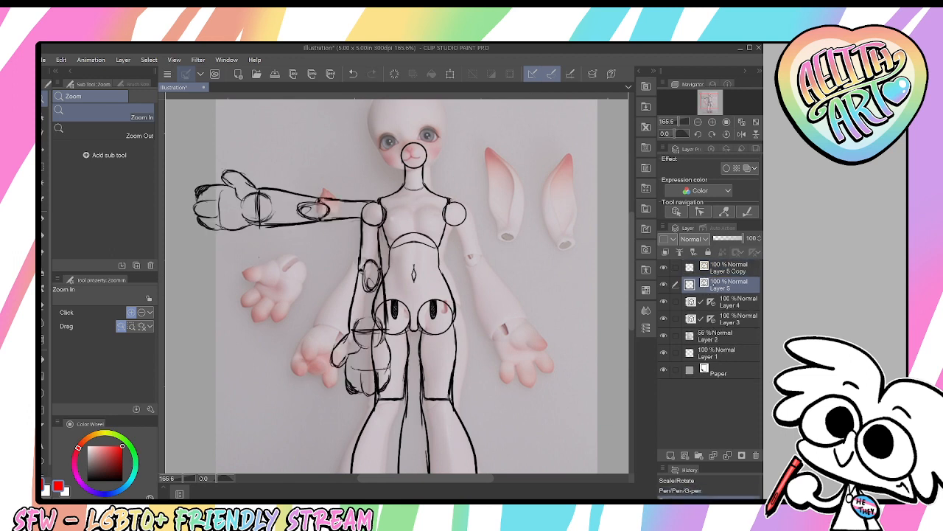
# Select everything on Layer 5 and flip the hanging arm horizontally to the body's other side
pyautogui.hotkey('ctrl', 'a')
pyautogui.hotkey('ctrl', 'c')
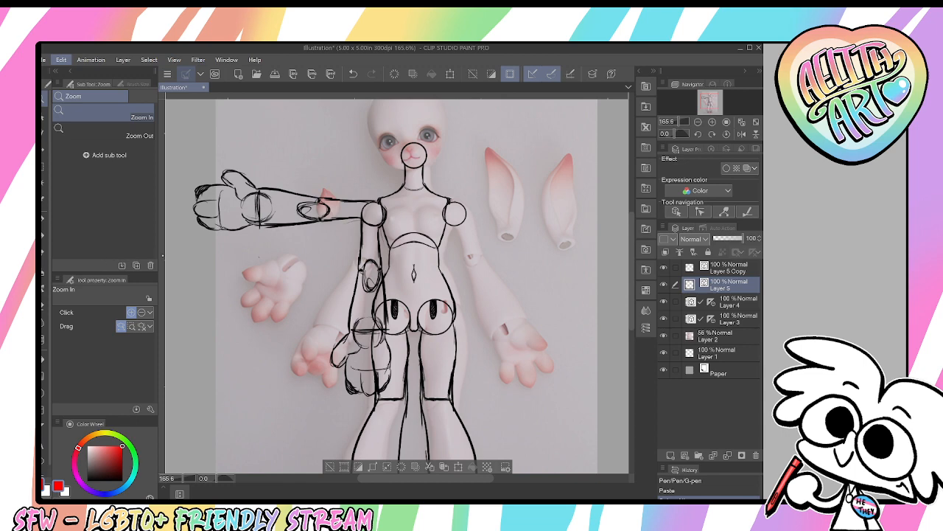
pyautogui.click(274, 341)
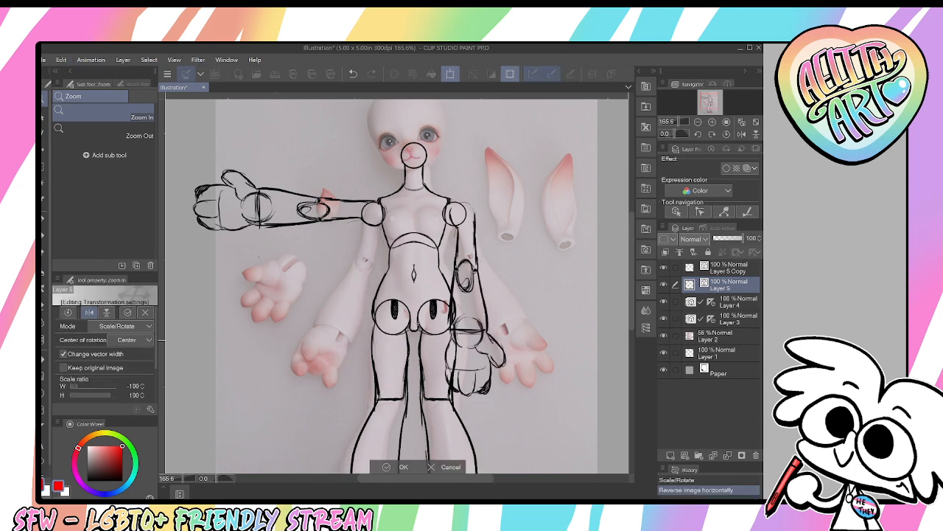
# Nudge the flipped hanging arm left until its top meets the body's shoulder circle, and apply the transformation
pyautogui.press('Left')
pyautogui.press('Left')
pyautogui.press('Left')
pyautogui.press('Left')
pyautogui.press('Left')
pyautogui.press('Left')
pyautogui.press('Left')
pyautogui.press('Left')
pyautogui.press('Left')
pyautogui.press('Left')
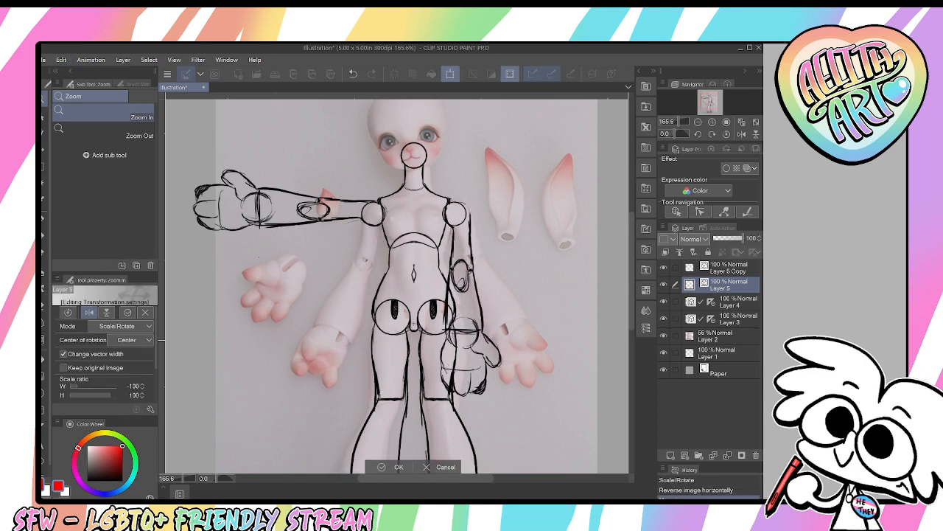
pyautogui.press('Left')
pyautogui.press('Left')
pyautogui.press('Left')
pyautogui.press('Left')
pyautogui.press('Left')
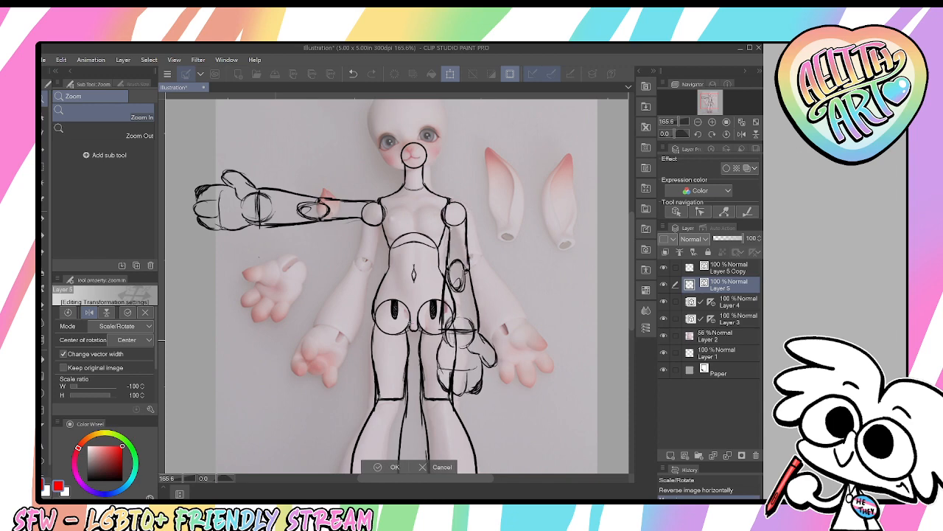
pyautogui.press('Right')
pyautogui.press('Right')
pyautogui.press('Right')
pyautogui.press('Return')
# Rotate the hanging arm slightly outward from the body around its shoulder circle, and apply the transformation
pyautogui.hotkey('ctrl', 't')
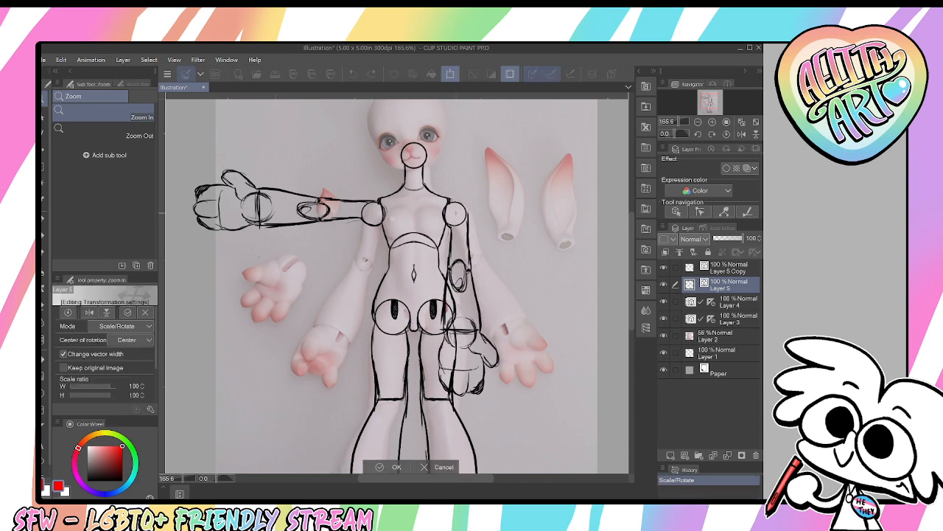
pyautogui.moveTo(455, 213); pyautogui.dragTo(455, 213)
pyautogui.moveTo(573, 407); pyautogui.dragTo(596, 405)
pyautogui.hotkey('ctrl', 'z')
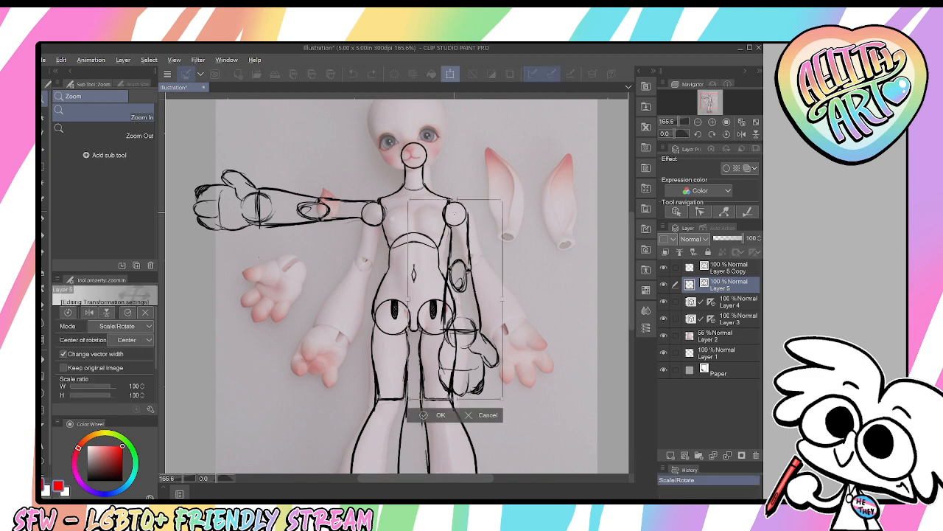
pyautogui.moveTo(549, 385)
pyautogui.mouseDown()
pyautogui.moveTo(556, 356)
pyautogui.moveTo(534, 386)
pyautogui.mouseUp()
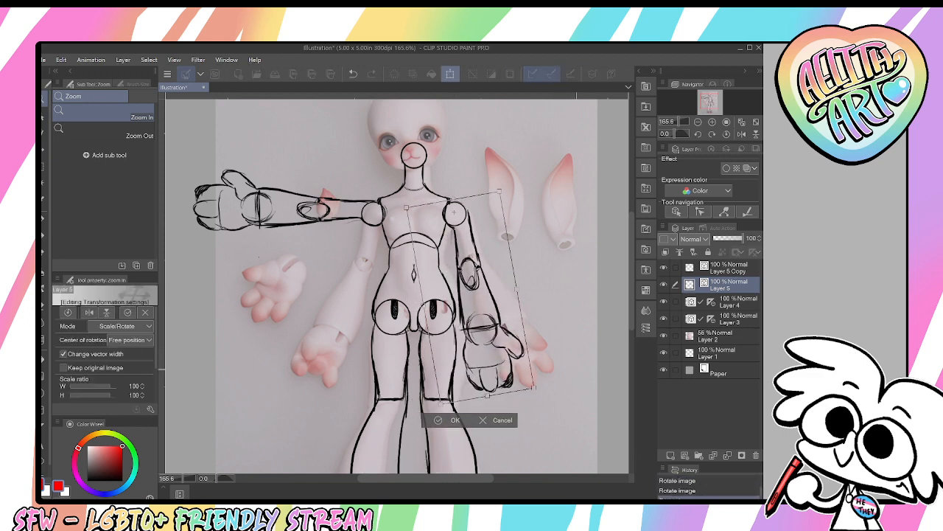
pyautogui.press('Return')
# Duplicate Layer 3 and move the copy to the top of the layer stack, above both arm layers
pyautogui.scroll(-3, 553, 395)
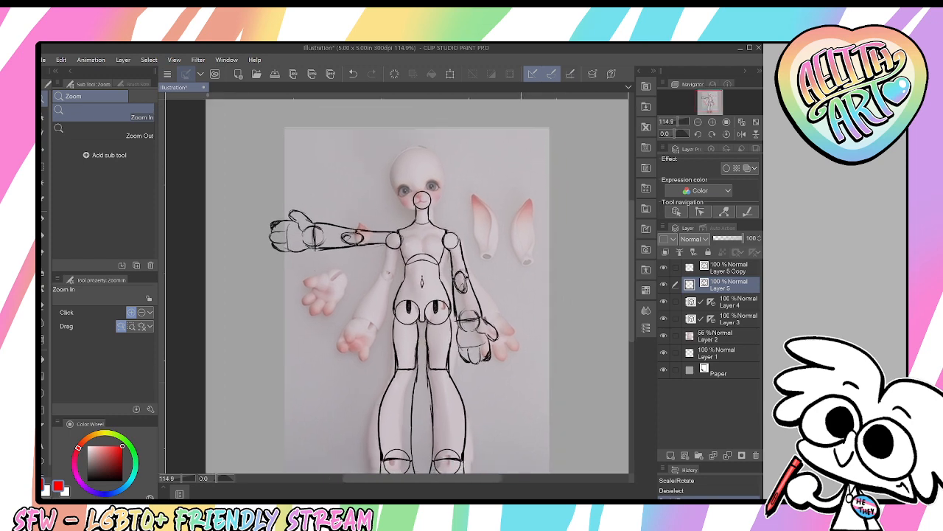
pyautogui.moveTo(554, 395); pyautogui.dragTo(546, 366)
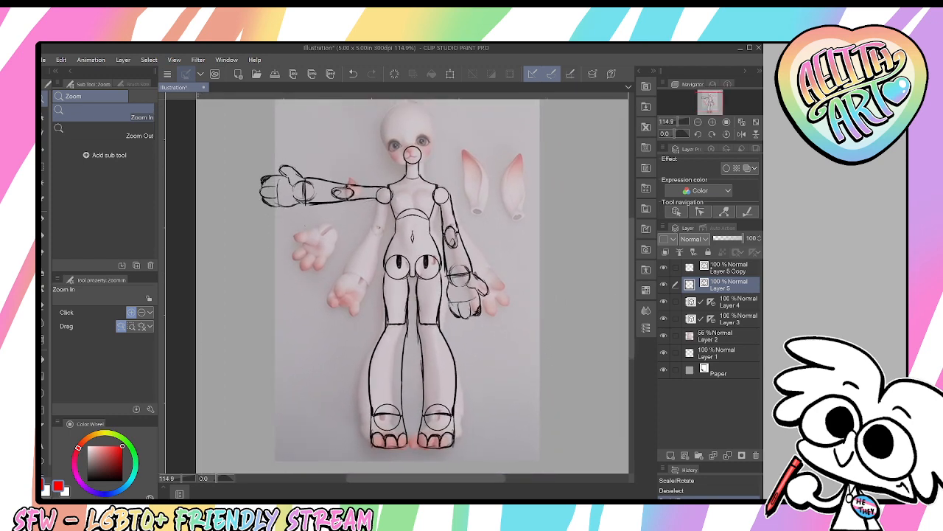
pyautogui.click(727, 270)
pyautogui.click(730, 318)
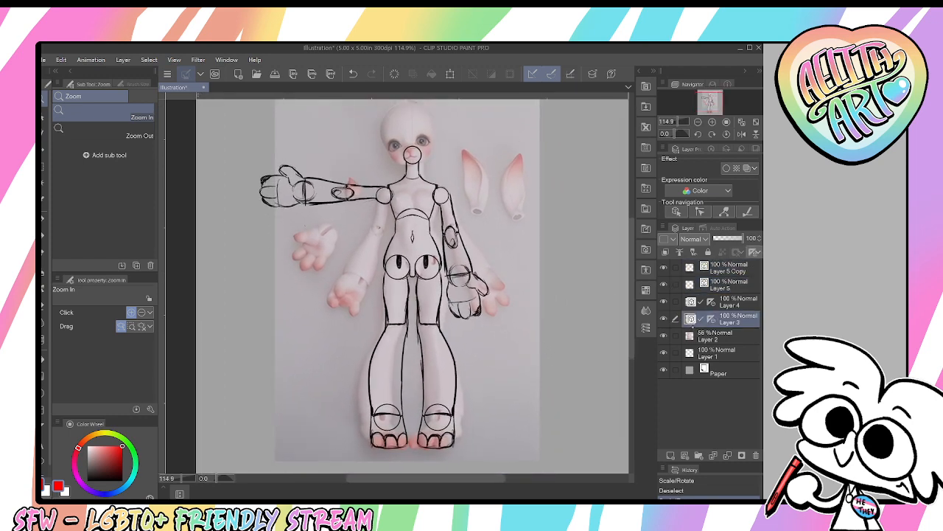
pyautogui.hotkey('ctrl', 'v')
pyautogui.click(728, 332)
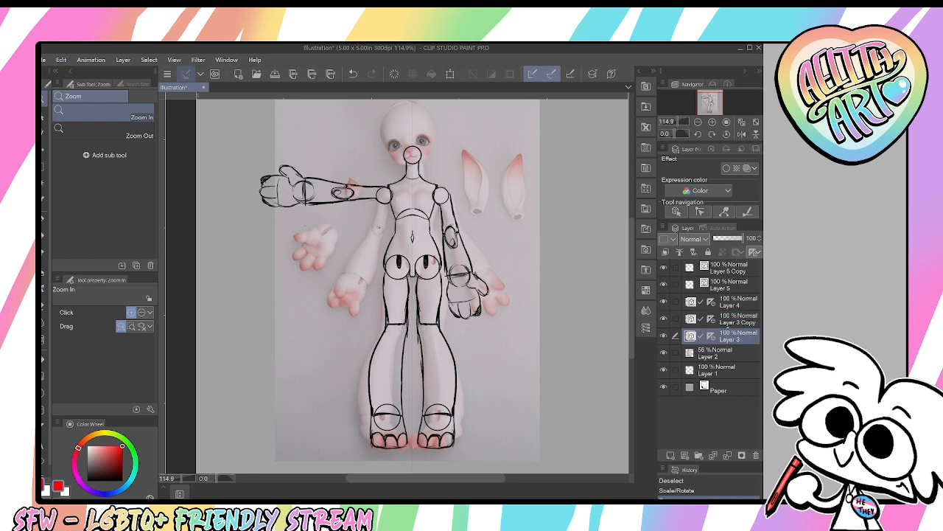
pyautogui.click(730, 319)
pyautogui.moveTo(723, 281); pyautogui.dragTo(720, 263)
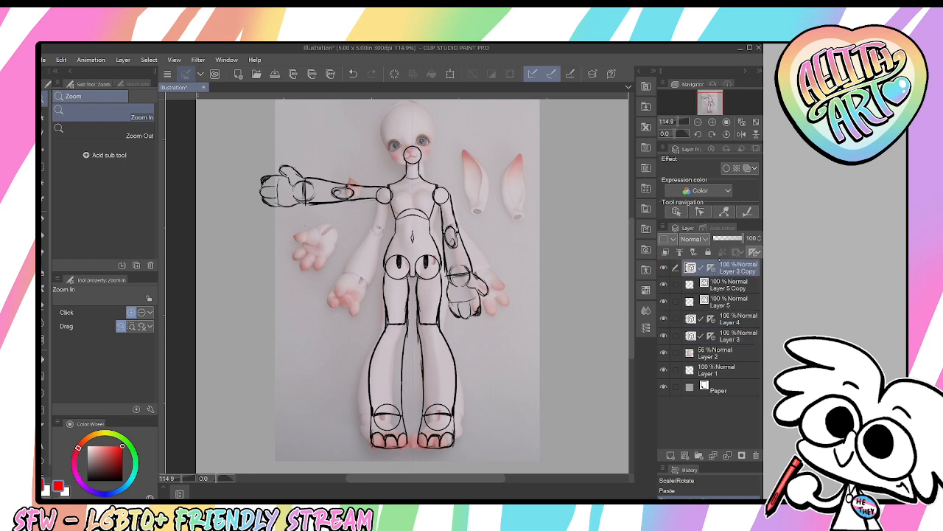
# Draw a symmetrical head outline over the doll's face with the black G-pen, from the chin and jaw up both sides of the skull
pyautogui.scroll(8, 414, 121)
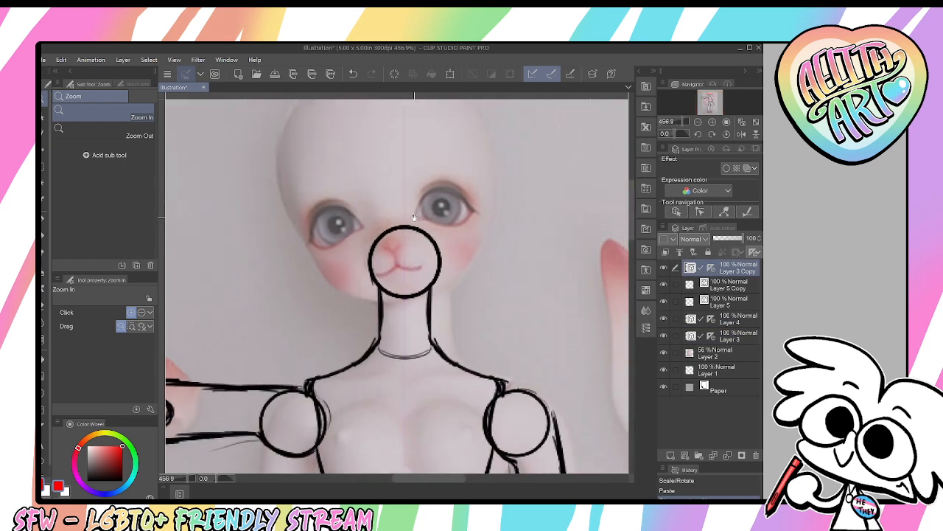
pyautogui.press('p')
pyautogui.press('x')
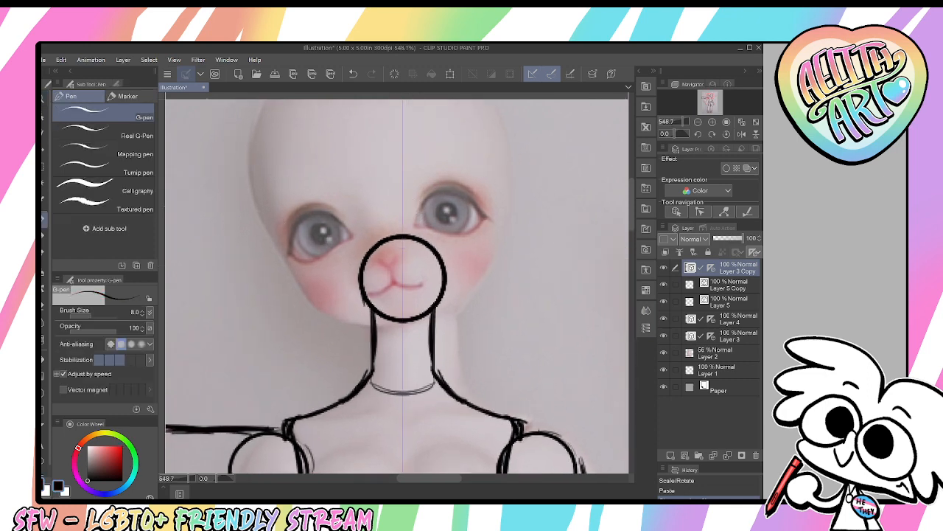
pyautogui.moveTo(274, 240); pyautogui.dragTo(354, 336)
pyautogui.hotkey('ctrl', 'z')
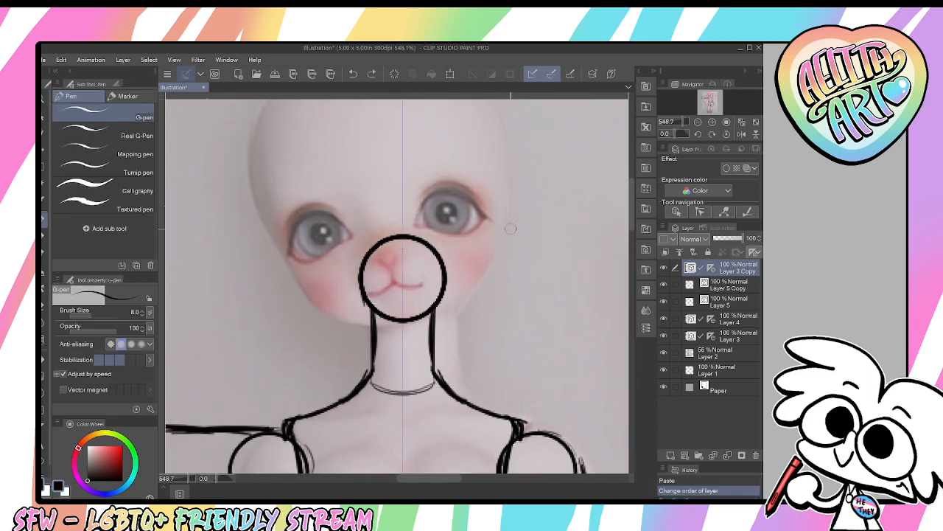
pyautogui.moveTo(514, 221)
pyautogui.mouseDown()
pyautogui.moveTo(519, 202)
pyautogui.moveTo(507, 273)
pyautogui.moveTo(438, 333)
pyautogui.mouseUp()
pyautogui.moveTo(489, 296)
pyautogui.mouseDown()
pyautogui.moveTo(432, 340)
pyautogui.moveTo(410, 321)
pyautogui.moveTo(292, 317)
pyautogui.moveTo(314, 226)
pyautogui.moveTo(516, 267)
pyautogui.moveTo(388, 286)
pyautogui.moveTo(398, 288)
pyautogui.mouseUp()
pyautogui.moveTo(285, 333); pyautogui.dragTo(341, 173)
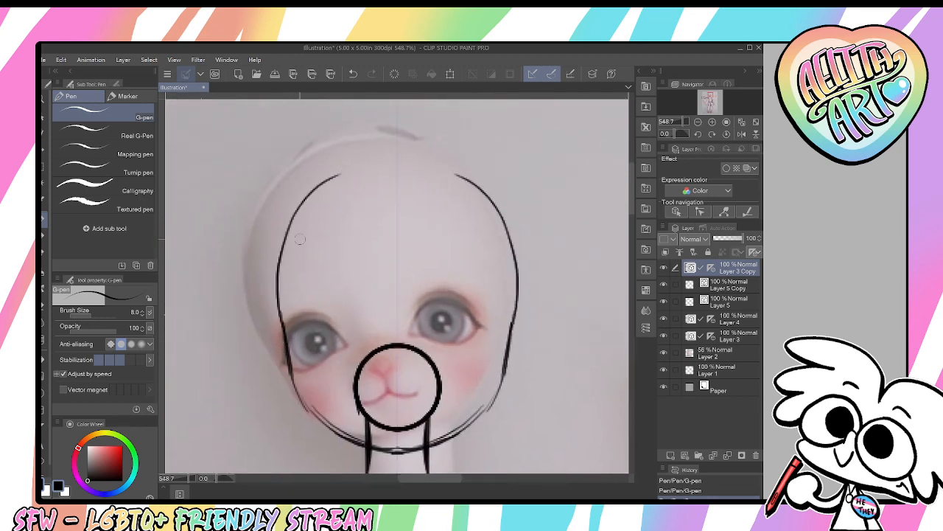
# Draw the rounded top of the head with mirrored G-pen strokes, joining the two side contours above the forehead
pyautogui.hotkey('ctrl', 'z')
pyautogui.moveTo(284, 333); pyautogui.dragTo(361, 165)
pyautogui.hotkey('ctrl', 'z')
pyautogui.moveTo(280, 322); pyautogui.dragTo(398, 169)
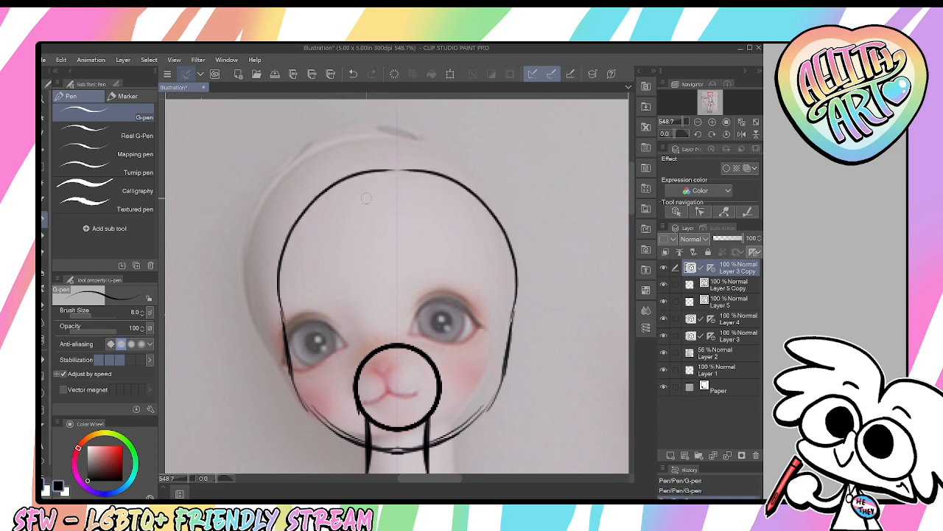
pyautogui.moveTo(333, 190); pyautogui.dragTo(398, 167)
pyautogui.moveTo(278, 248); pyautogui.dragTo(398, 167)
pyautogui.moveTo(279, 309); pyautogui.dragTo(284, 214)
pyautogui.moveTo(398, 243); pyautogui.dragTo(396, 221)
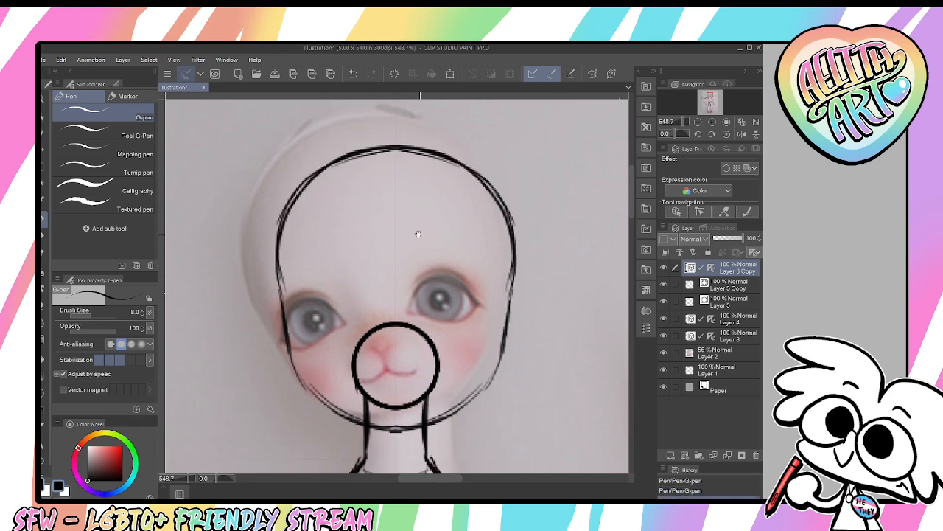
# Reinforce the sides of the head outline and draw the mirrored jawline curving down to the chin
pyautogui.moveTo(277, 250)
pyautogui.mouseDown()
pyautogui.moveTo(280, 304)
pyautogui.moveTo(308, 394)
pyautogui.moveTo(338, 411)
pyautogui.mouseUp()
pyautogui.moveTo(398, 368); pyautogui.dragTo(370, 269)
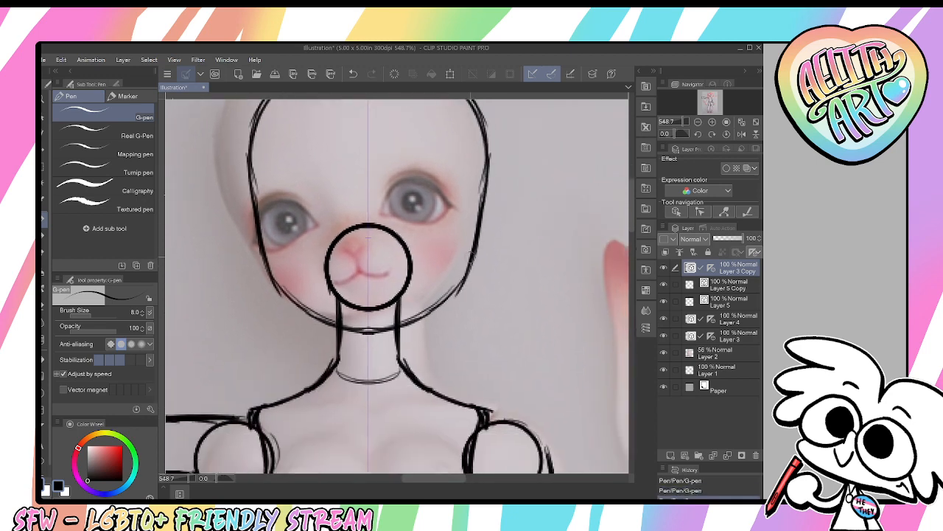
pyautogui.moveTo(274, 279); pyautogui.dragTo(325, 320)
pyautogui.hotkey('ctrl', 'z')
pyautogui.moveTo(460, 289)
pyautogui.mouseDown()
pyautogui.moveTo(401, 328)
pyautogui.moveTo(406, 321)
pyautogui.moveTo(351, 333)
pyautogui.mouseUp()
pyautogui.hotkey('ctrl', 'z')
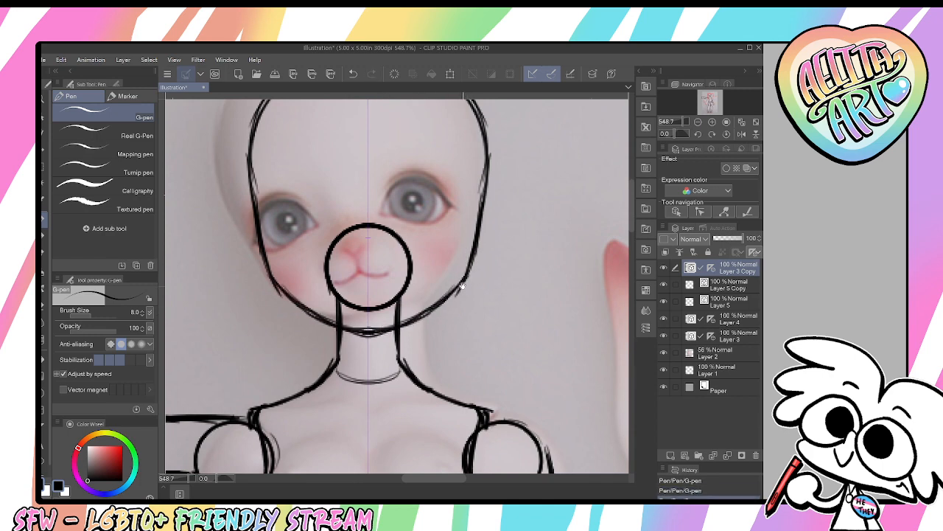
pyautogui.scroll(1, 497, 301)
pyautogui.moveTo(449, 231)
pyautogui.mouseDown()
pyautogui.moveTo(423, 297)
pyautogui.moveTo(413, 289)
pyautogui.mouseUp()
pyautogui.moveTo(340, 275); pyautogui.dragTo(421, 276)
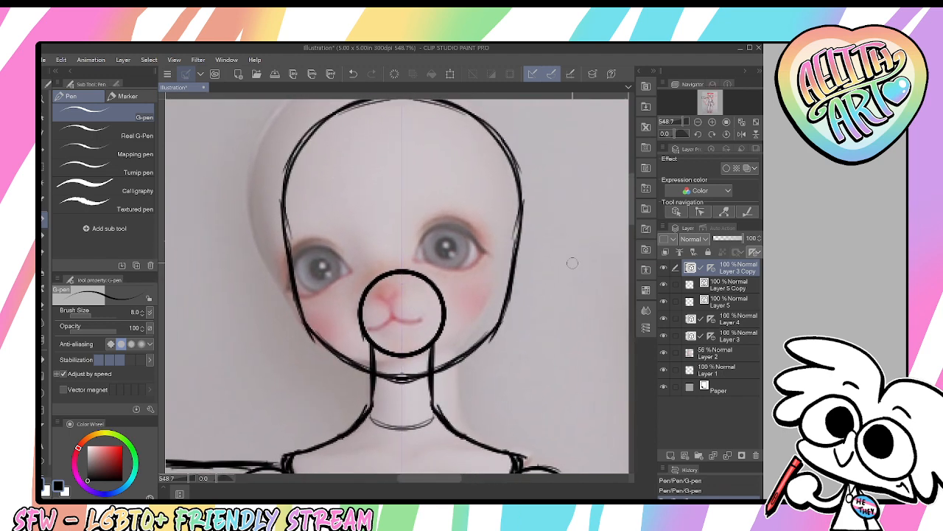
# Lower the opacity of Layer 4 to 25% and Layer 3 to 14%, keeping both layers visible
pyautogui.click(664, 319)
pyautogui.click(663, 319)
pyautogui.click(729, 318)
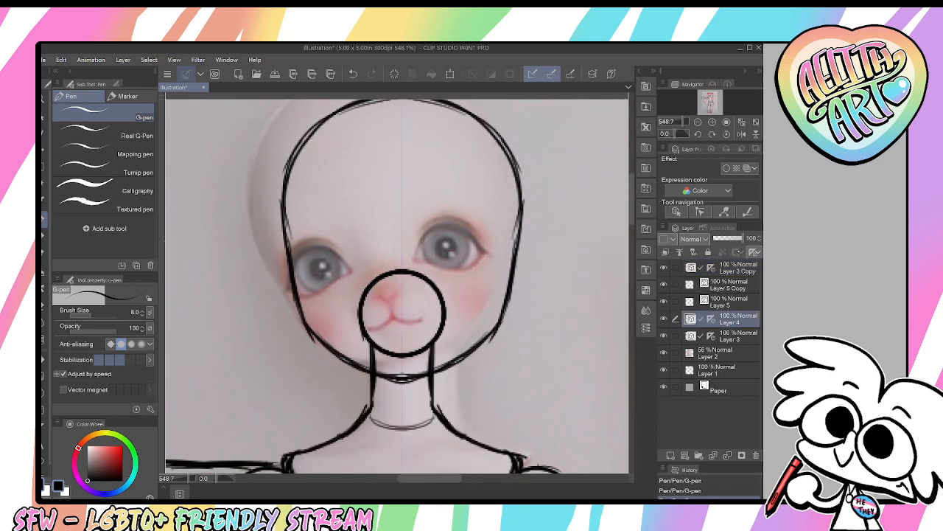
pyautogui.moveTo(741, 238); pyautogui.dragTo(714, 238)
pyautogui.click(729, 336)
pyautogui.click(663, 318)
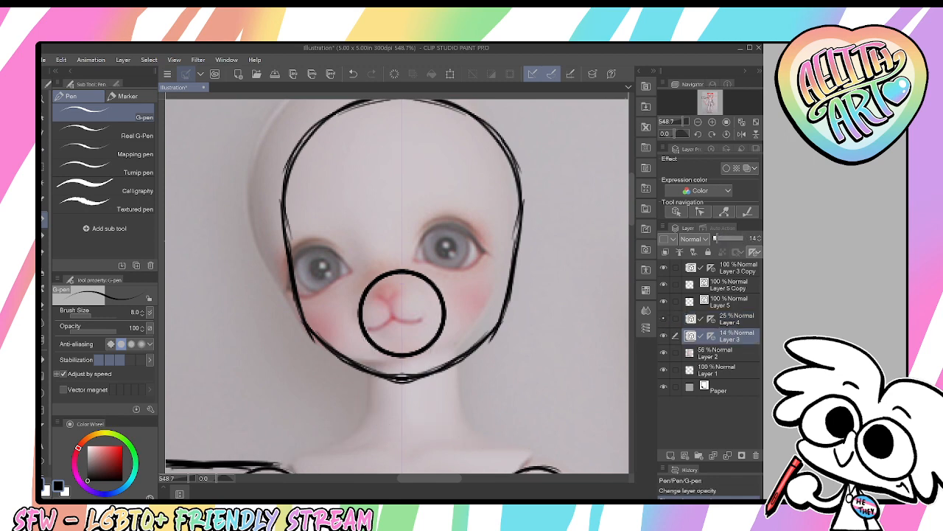
pyautogui.click(663, 319)
# Lasso the head outline without the muzzle circle, cut it from Layer 3 Copy and paste it onto its own layer
pyautogui.click(707, 283)
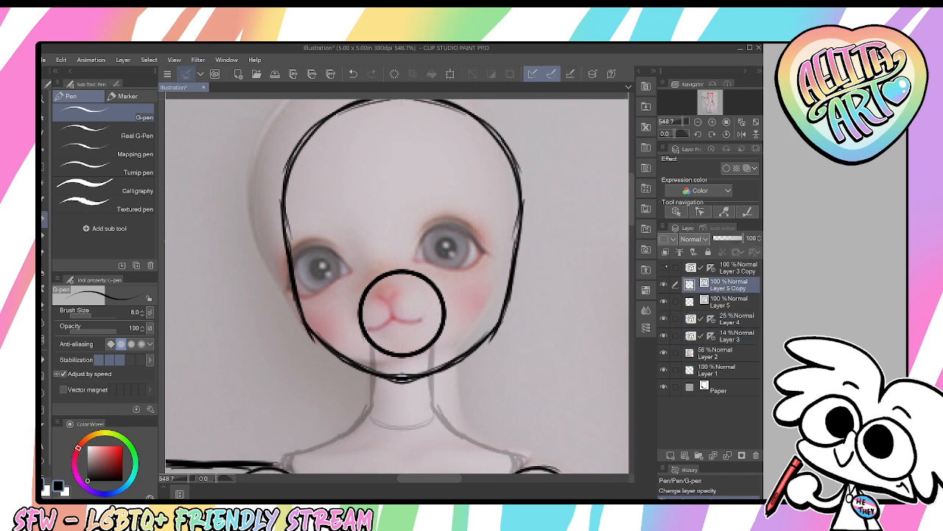
pyautogui.click(664, 268)
pyautogui.click(663, 268)
pyautogui.press('m')
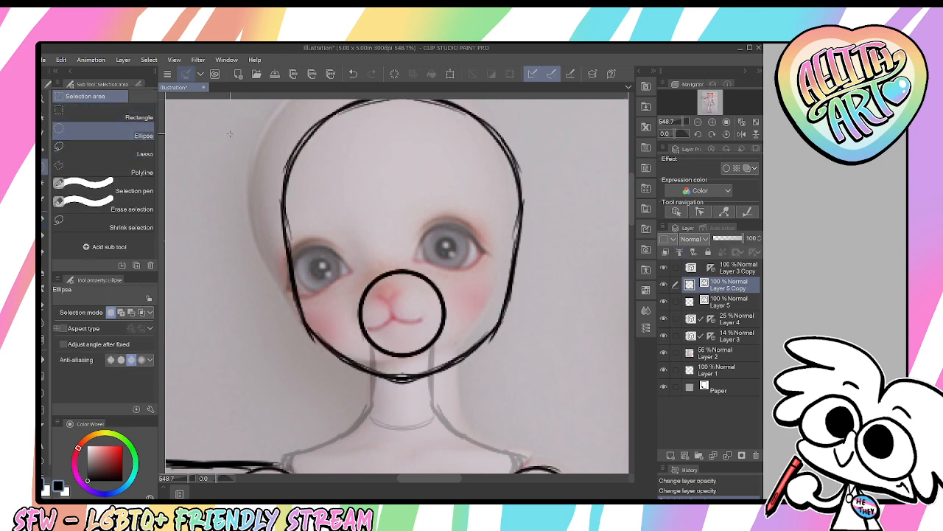
pyautogui.moveTo(438, 354)
pyautogui.mouseDown()
pyautogui.moveTo(309, 253)
pyautogui.moveTo(492, 398)
pyautogui.moveTo(357, 263)
pyautogui.moveTo(471, 327)
pyautogui.mouseUp()
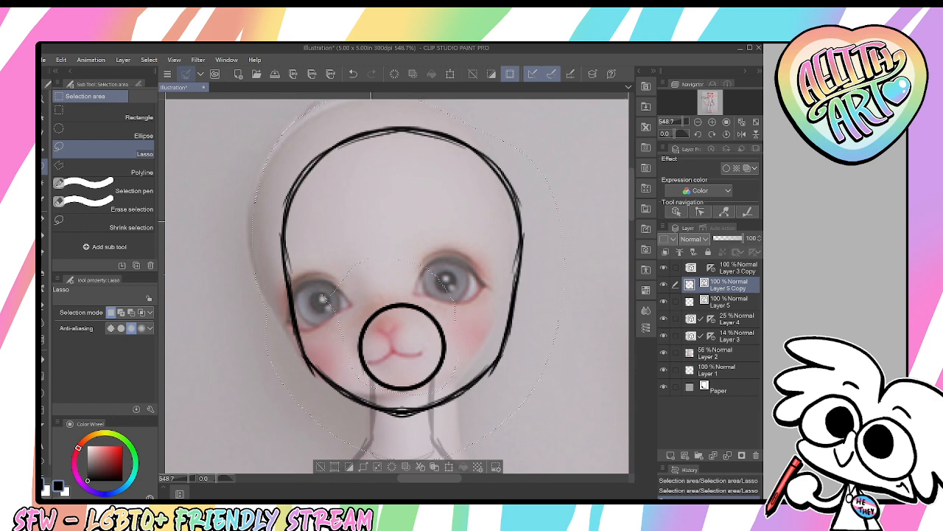
pyautogui.click(730, 268)
pyautogui.hotkey('ctrl', 'x')
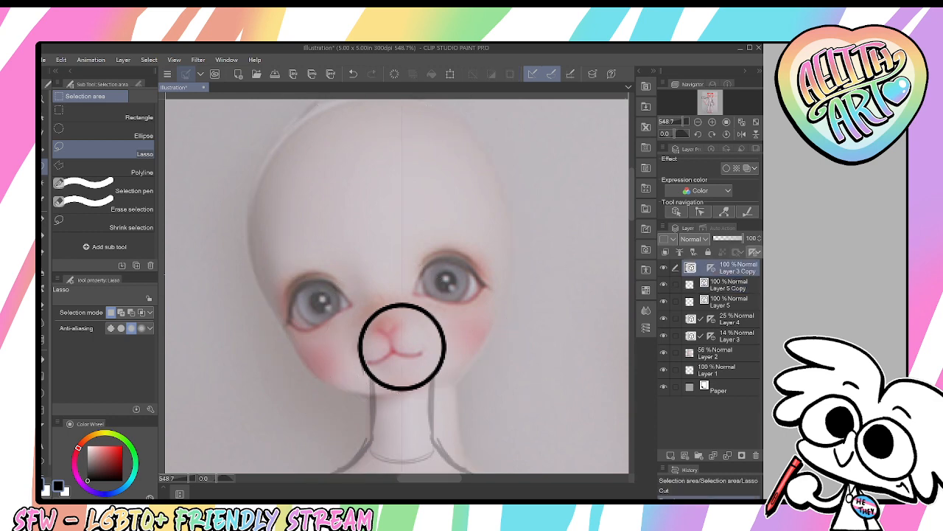
pyautogui.hotkey('ctrl', 'v')
# Lower the opacity of Layer 3 Copy, which holds the muzzle circle, to 28%
pyautogui.click(664, 285)
pyautogui.click(664, 285)
pyautogui.click(726, 285)
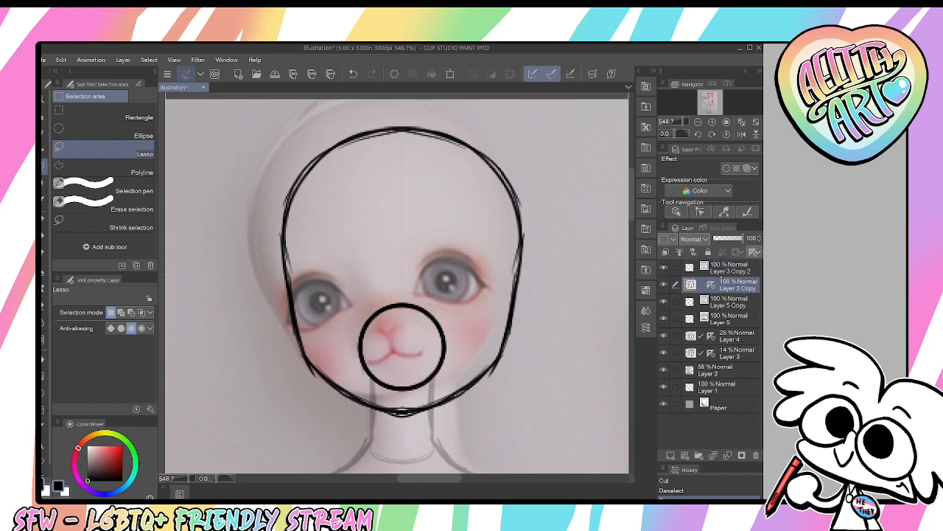
pyautogui.click(722, 238)
pyautogui.click(720, 266)
pyautogui.click(730, 285)
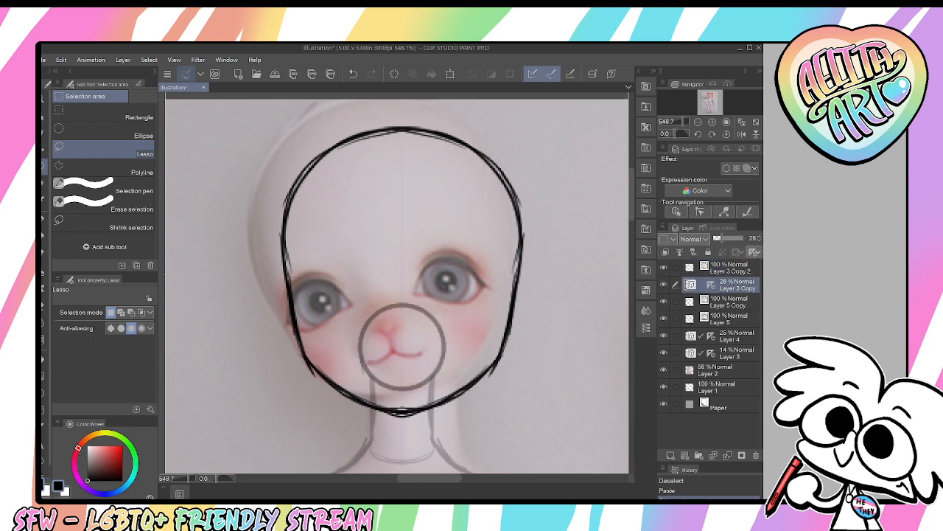
# Draw a curved, mirrored smiling mouth inside the muzzle circle on Layer 3 Copy 2 with the G-pen
pyautogui.press('p')
pyautogui.scroll(-2, 414, 289)
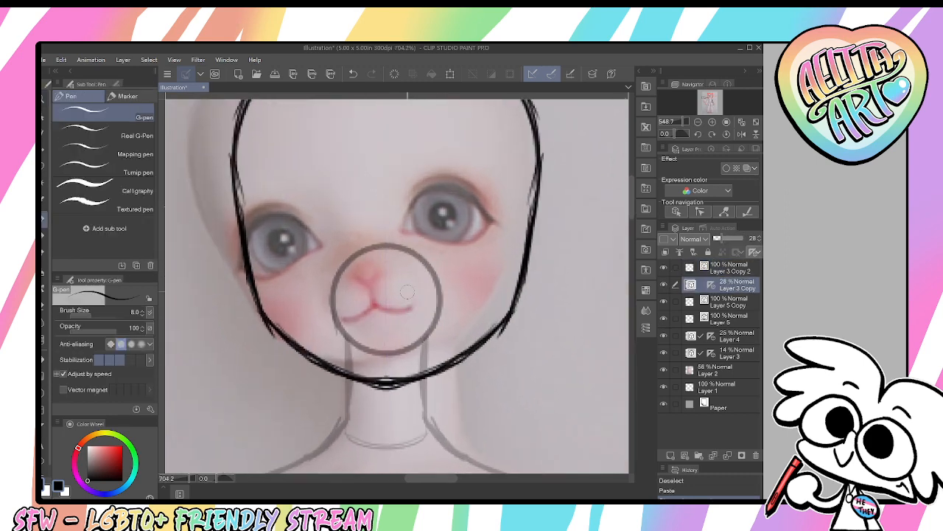
pyautogui.scroll(1, 414, 289)
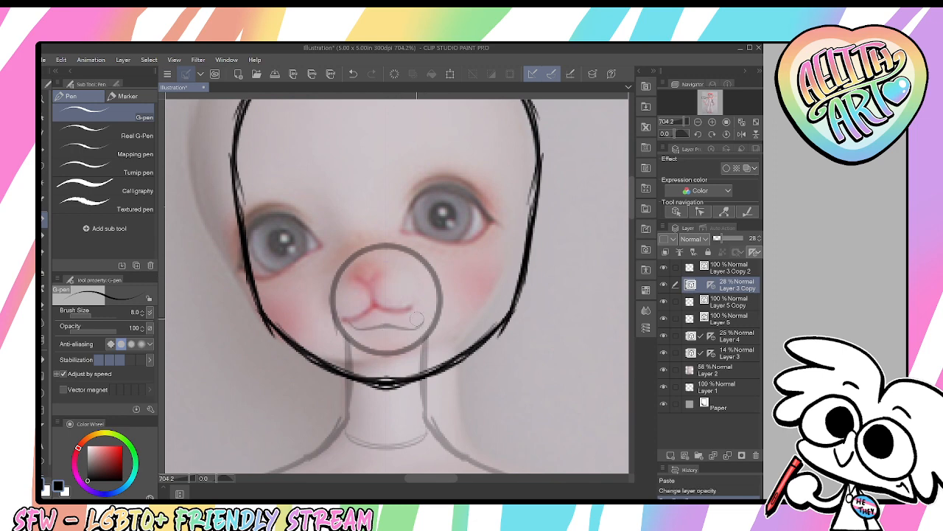
pyautogui.hotkey('ctrl', 'z')
pyautogui.hotkey('ctrl', 'z')
pyautogui.moveTo(415, 318)
pyautogui.mouseDown()
pyautogui.moveTo(384, 326)
pyautogui.moveTo(387, 305)
pyautogui.moveTo(429, 316)
pyautogui.mouseUp()
pyautogui.hotkey('ctrl', 'z')
pyautogui.hotkey('ctrl', 'alt', 'g')
pyautogui.hotkey('ctrl', 'z')
# Draw a small Y-shaped nose rising from the centre of the mouth
pyautogui.moveTo(405, 317)
pyautogui.mouseDown()
pyautogui.moveTo(339, 308)
pyautogui.moveTo(390, 310)
pyautogui.moveTo(396, 319)
pyautogui.mouseUp()
pyautogui.hotkey('ctrl', 'z')
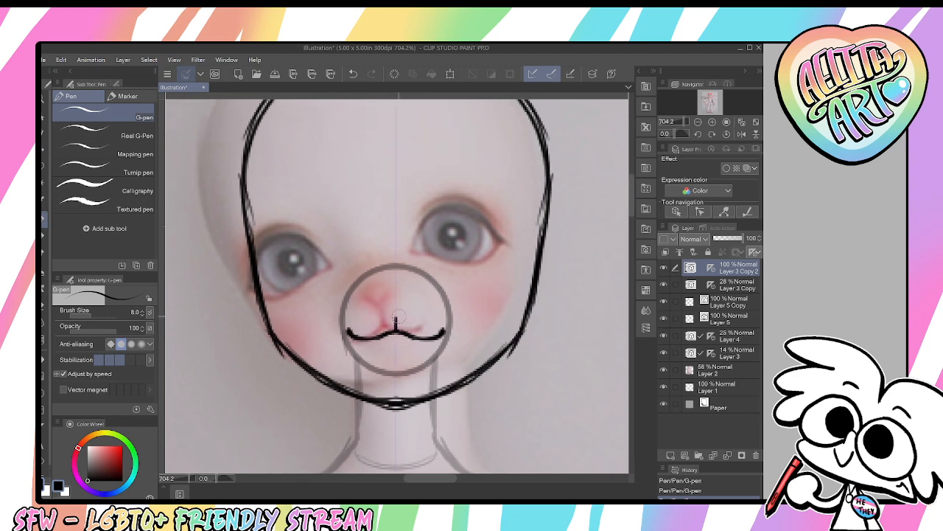
pyautogui.hotkey('ctrl', 'z')
pyautogui.moveTo(397, 317)
pyautogui.mouseDown()
pyautogui.moveTo(411, 308)
pyautogui.moveTo(397, 320)
pyautogui.mouseUp()
# Draw the arched inner and upper edges of the two mirrored eyes above the muzzle circle
pyautogui.moveTo(448, 283)
pyautogui.mouseDown()
pyautogui.moveTo(443, 302)
pyautogui.moveTo(440, 245)
pyautogui.moveTo(432, 255)
pyautogui.mouseUp()
pyautogui.hotkey('ctrl', 'z')
pyautogui.moveTo(457, 230); pyautogui.dragTo(477, 232)
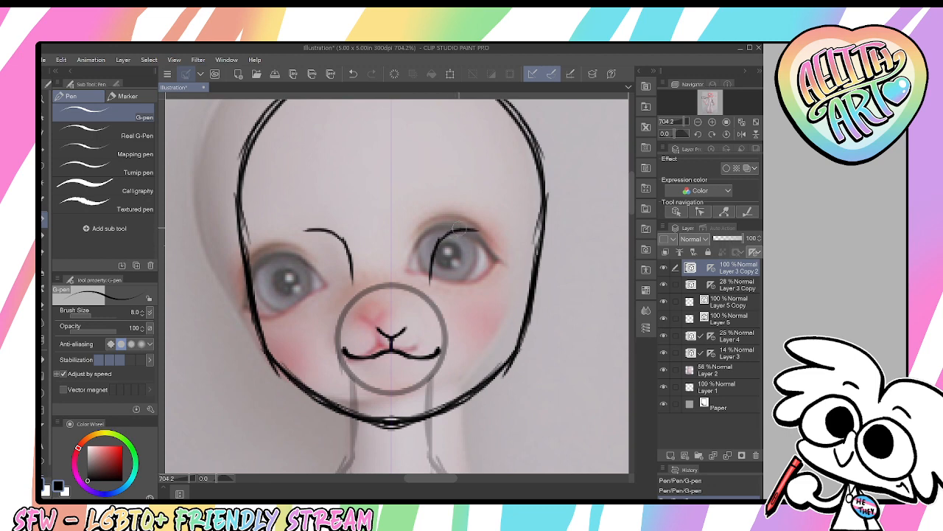
pyautogui.moveTo(432, 266)
pyautogui.mouseDown()
pyautogui.moveTo(474, 231)
pyautogui.moveTo(438, 250)
pyautogui.moveTo(496, 239)
pyautogui.mouseUp()
pyautogui.hotkey('ctrl', 'z')
pyautogui.hotkey('ctrl', 'z')
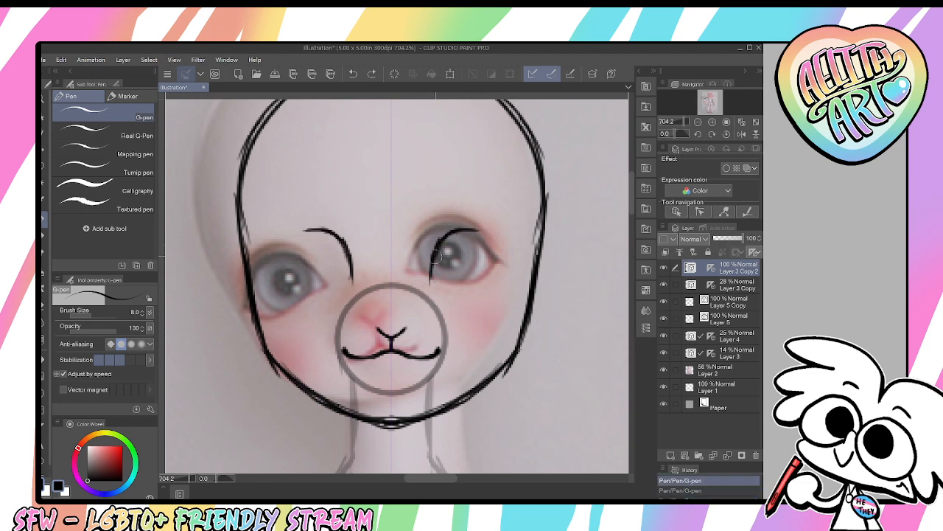
# Thicken the upper eyelids and close the mirrored eye outlines with outer corners, lower lids and short inner crease strokes
pyautogui.moveTo(432, 270); pyautogui.dragTo(476, 229)
pyautogui.moveTo(460, 230)
pyautogui.mouseDown()
pyautogui.moveTo(512, 242)
pyautogui.moveTo(471, 229)
pyautogui.moveTo(442, 246)
pyautogui.moveTo(462, 228)
pyautogui.moveTo(506, 241)
pyautogui.moveTo(479, 227)
pyautogui.moveTo(456, 244)
pyautogui.moveTo(500, 278)
pyautogui.moveTo(439, 290)
pyautogui.mouseUp()
pyautogui.hotkey('ctrl', 'z')
pyautogui.moveTo(441, 289)
pyautogui.mouseDown()
pyautogui.moveTo(498, 261)
pyautogui.moveTo(506, 245)
pyautogui.moveTo(512, 254)
pyautogui.moveTo(470, 292)
pyautogui.moveTo(429, 284)
pyautogui.moveTo(435, 265)
pyautogui.moveTo(448, 293)
pyautogui.mouseUp()
pyautogui.moveTo(510, 240)
pyautogui.mouseDown()
pyautogui.moveTo(508, 264)
pyautogui.moveTo(463, 292)
pyautogui.moveTo(431, 275)
pyautogui.mouseUp()
pyautogui.moveTo(440, 221)
pyautogui.mouseDown()
pyautogui.moveTo(430, 248)
pyautogui.moveTo(485, 260)
pyautogui.mouseUp()
pyautogui.hotkey('ctrl', 'z')
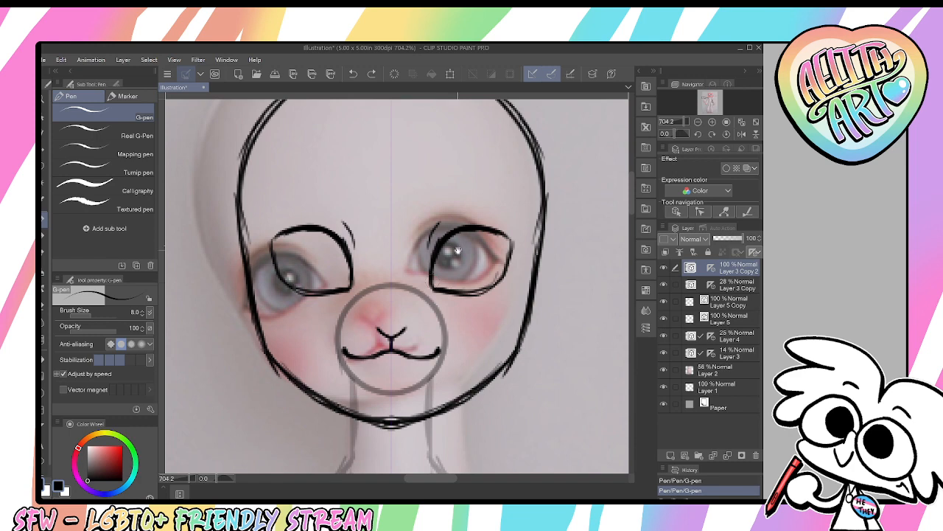
# Sketch the inner edges and curved tips of two long mirrored rabbit ears rising from the top of the head
pyautogui.moveTo(457, 251); pyautogui.dragTo(464, 293)
pyautogui.moveTo(486, 259); pyautogui.dragTo(464, 293)
pyautogui.moveTo(483, 215); pyautogui.dragTo(508, 215)
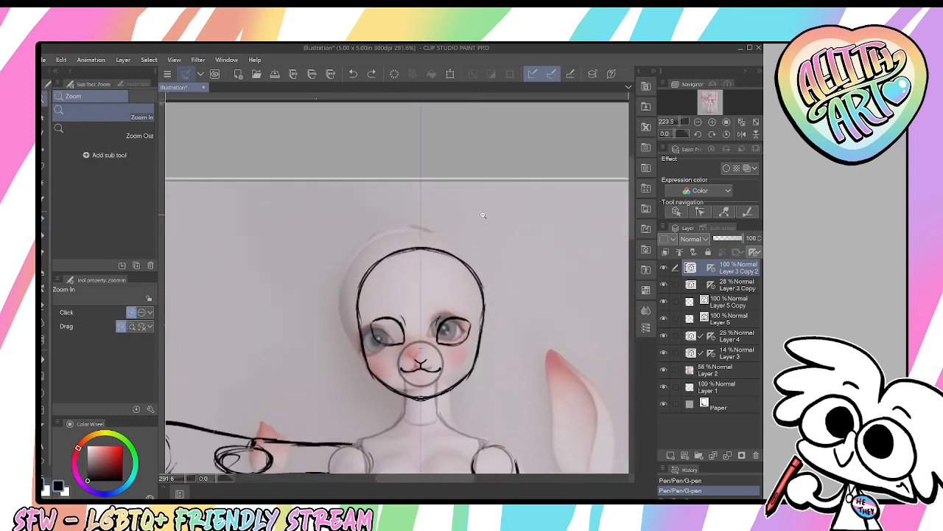
pyautogui.moveTo(457, 243)
pyautogui.mouseDown()
pyautogui.moveTo(448, 287)
pyautogui.moveTo(451, 203)
pyautogui.mouseUp()
pyautogui.hotkey('ctrl', 'z')
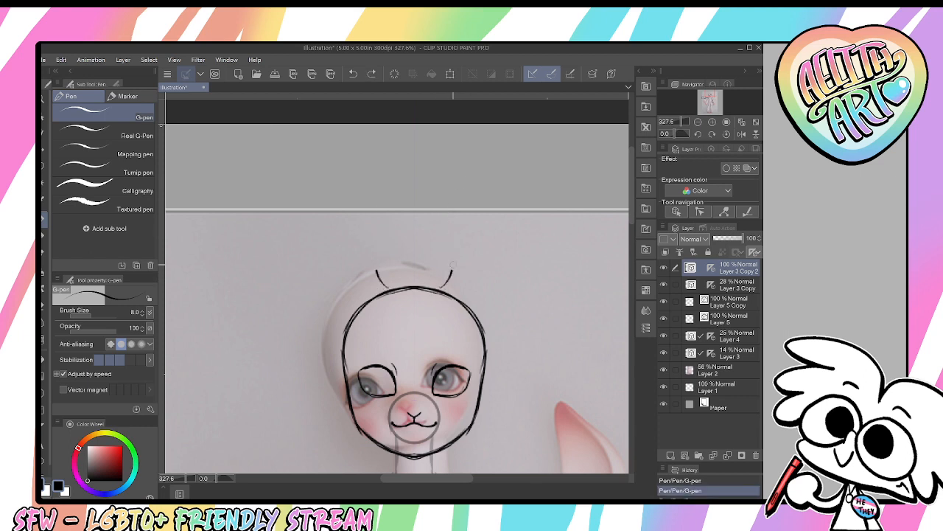
pyautogui.moveTo(446, 284); pyautogui.dragTo(472, 183)
pyautogui.moveTo(378, 284); pyautogui.dragTo(356, 182)
pyautogui.moveTo(470, 190)
pyautogui.mouseDown()
pyautogui.moveTo(526, 146)
pyautogui.moveTo(553, 141)
pyautogui.mouseUp()
pyautogui.moveTo(486, 163)
pyautogui.mouseDown()
pyautogui.moveTo(529, 143)
pyautogui.moveTo(551, 176)
pyautogui.mouseUp()
pyautogui.moveTo(520, 143); pyautogui.dragTo(551, 184)
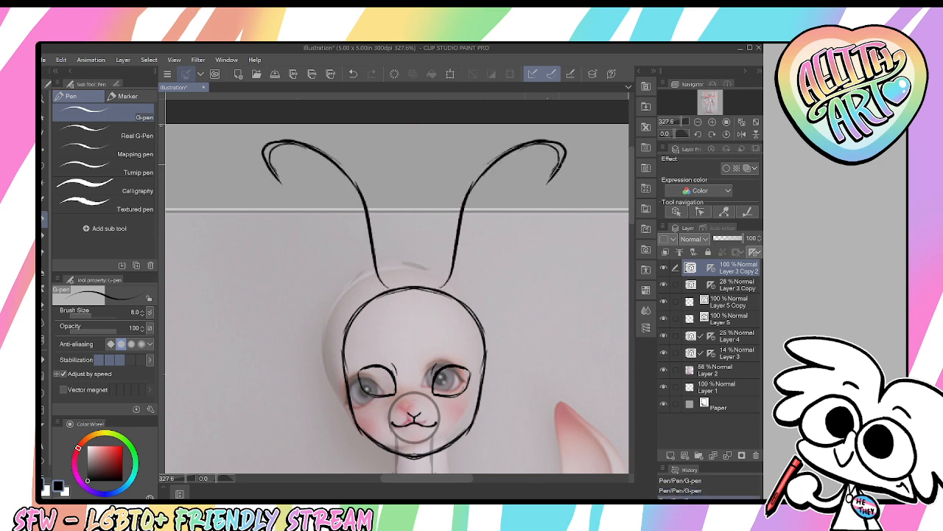
# Draw the outer edges of both ears with jagged fur tufts, running down to the sides of the head
pyautogui.moveTo(565, 146)
pyautogui.mouseDown()
pyautogui.moveTo(547, 187)
pyautogui.moveTo(556, 155)
pyautogui.mouseUp()
pyautogui.moveTo(555, 181); pyautogui.dragTo(546, 207)
pyautogui.hotkey('ctrl', 'z')
pyautogui.hotkey('ctrl', 'z')
pyautogui.hotkey('ctrl', 'z')
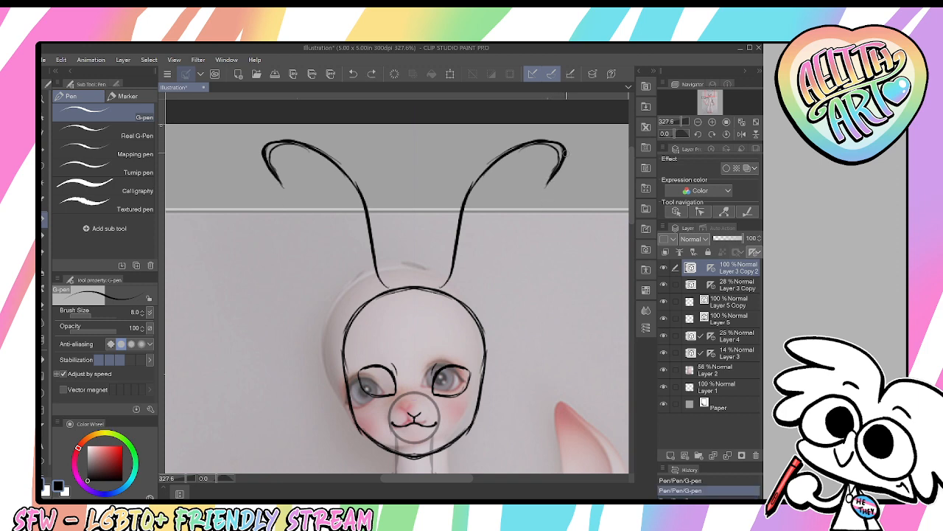
pyautogui.moveTo(569, 147)
pyautogui.mouseDown()
pyautogui.moveTo(544, 215)
pyautogui.moveTo(556, 204)
pyautogui.moveTo(517, 280)
pyautogui.moveTo(483, 317)
pyautogui.mouseUp()
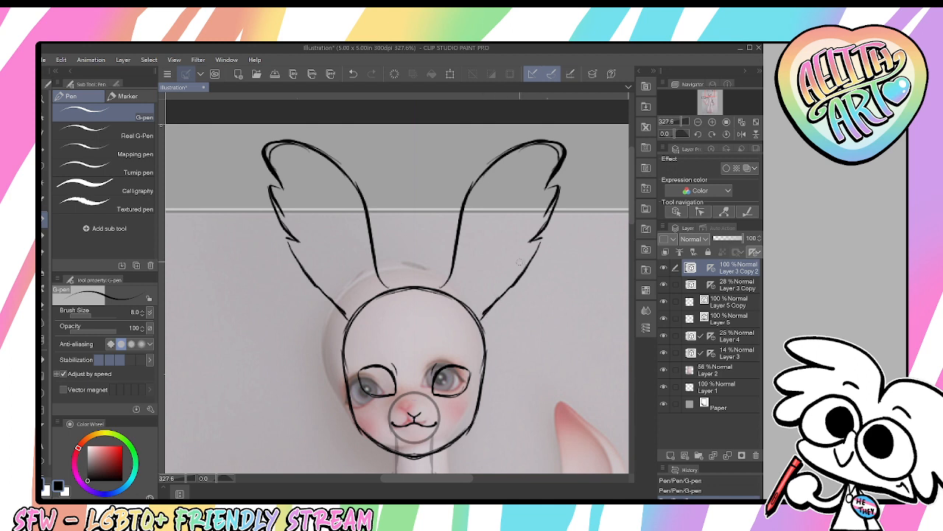
pyautogui.moveTo(544, 235); pyautogui.dragTo(480, 326)
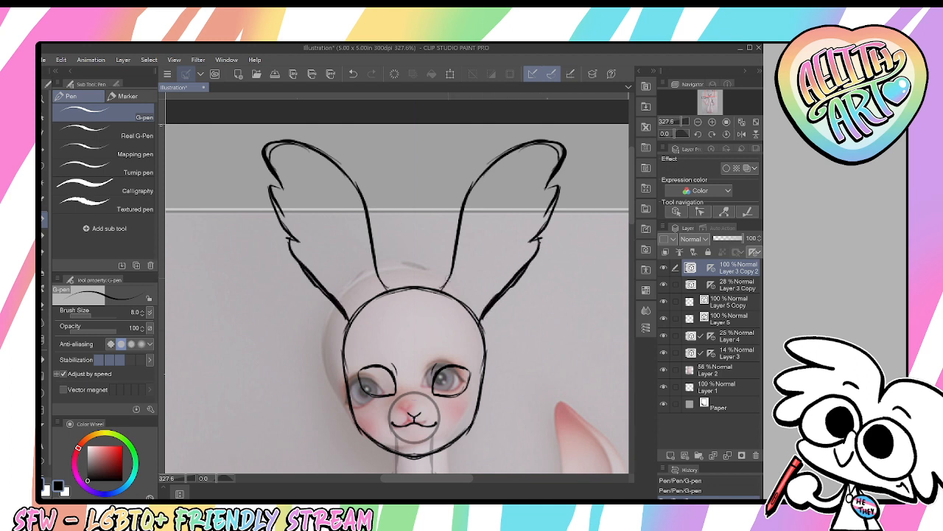
# Sketch the ear bases across the top of the head and extend the ear tips outward into points
pyautogui.moveTo(451, 271)
pyautogui.mouseDown()
pyautogui.moveTo(437, 294)
pyautogui.moveTo(481, 319)
pyautogui.mouseUp()
pyautogui.moveTo(441, 289); pyautogui.dragTo(467, 318)
pyautogui.moveTo(467, 193)
pyautogui.mouseDown()
pyautogui.moveTo(540, 144)
pyautogui.moveTo(574, 158)
pyautogui.mouseUp()
pyautogui.moveTo(543, 190); pyautogui.dragTo(575, 139)
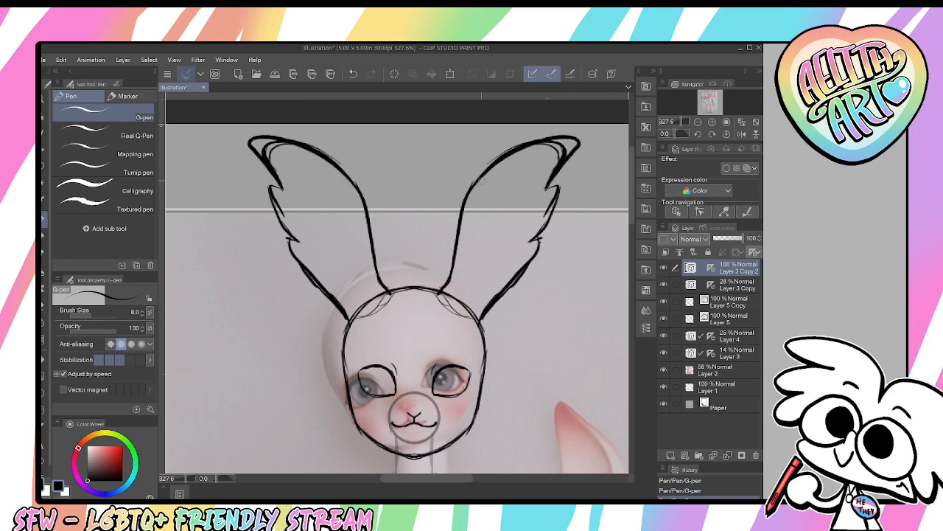
# Hide the doll reference photo on Layer 2 and check the whole figure sketch
pyautogui.scroll(-3, 397, 283)
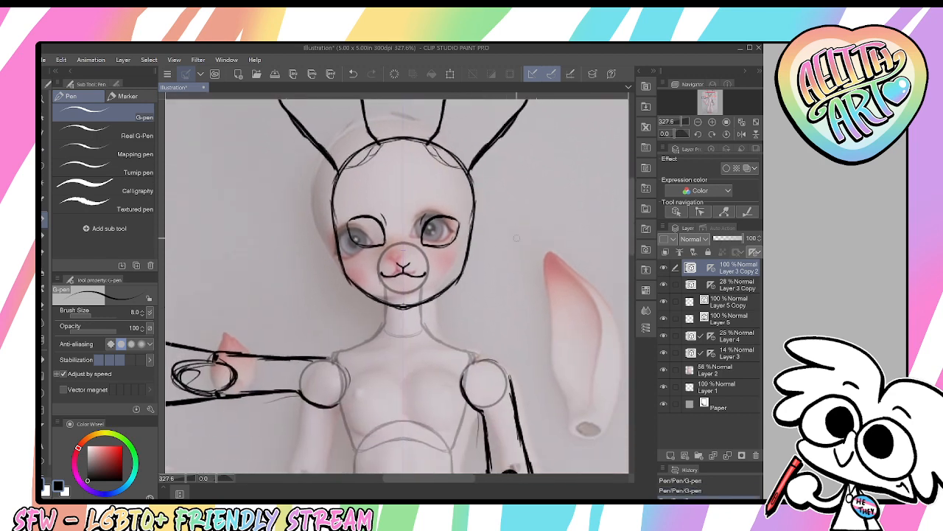
pyautogui.press('/')
pyautogui.keyDown('alt'); pyautogui.click(526, 298); pyautogui.keyUp('alt')
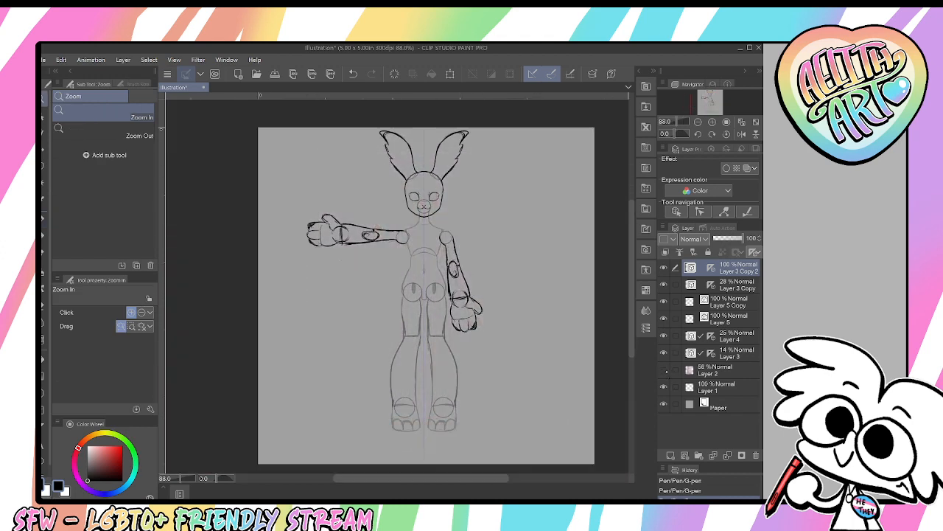
pyautogui.click(453, 188)
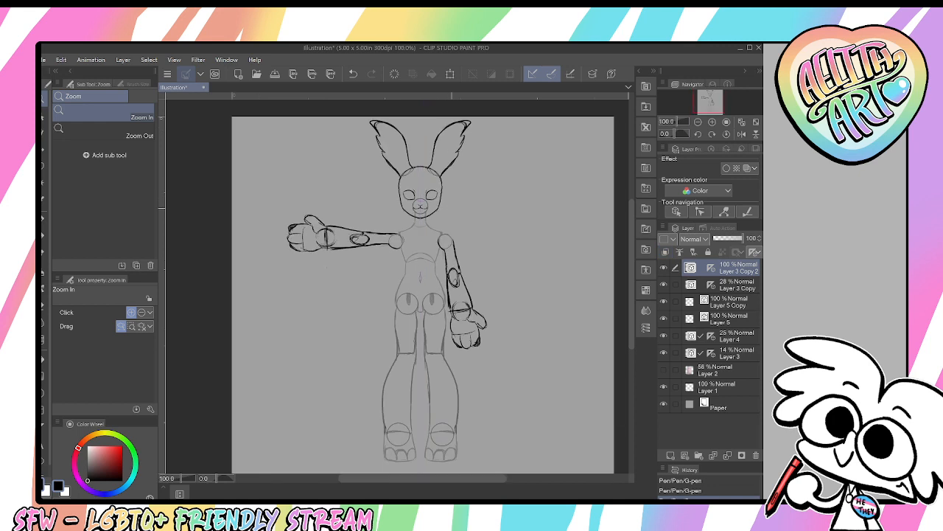
pyautogui.scroll(-1, 519, 314)
# Set the opacity of Layer 3, which holds the leg lines, to 100%
pyautogui.click(729, 336)
pyautogui.click(663, 336)
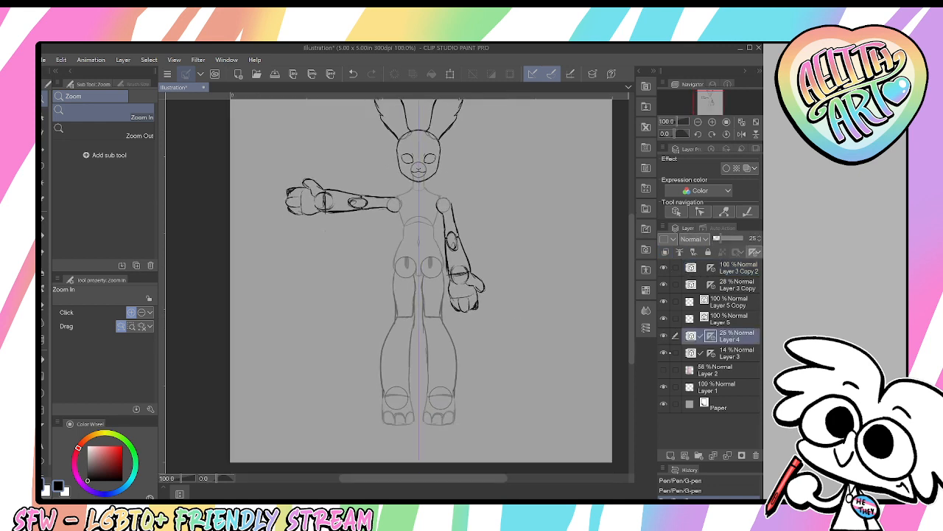
pyautogui.click(731, 354)
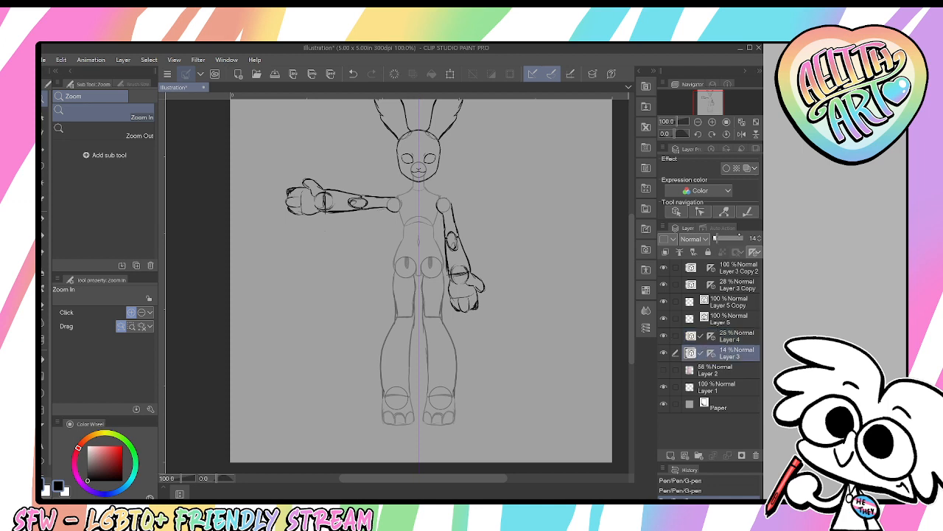
pyautogui.moveTo(423, 315); pyautogui.dragTo(457, 317)
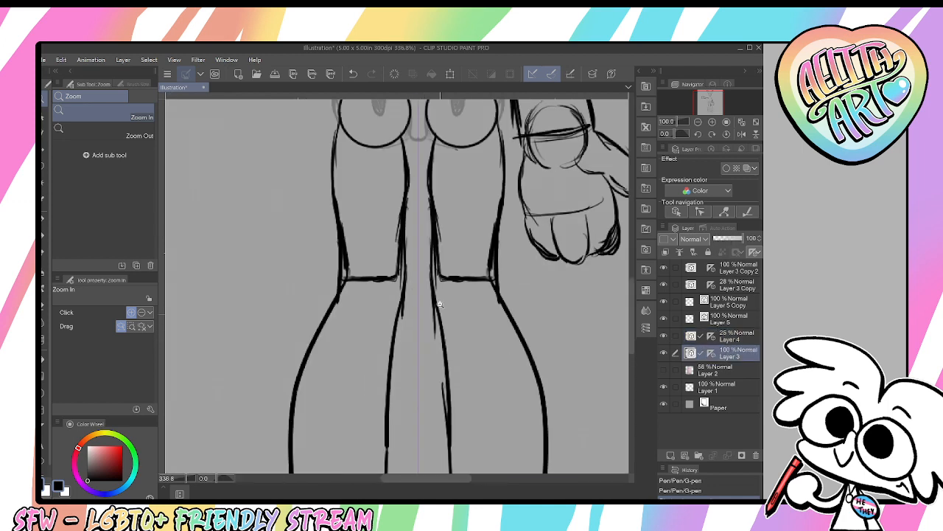
# Erase the inner thigh lines just above the knees on Layer 3 with the hard eraser
pyautogui.press('e')
pyautogui.moveTo(391, 259); pyautogui.dragTo(410, 283)
pyautogui.moveTo(432, 216); pyautogui.dragTo(433, 255)
pyautogui.moveTo(405, 198)
pyautogui.mouseDown()
pyautogui.moveTo(404, 221)
pyautogui.moveTo(402, 211)
pyautogui.mouseUp()
# Redraw the mirrored inner thigh lines closer to the centre line, from the hips down to the knees
pyautogui.press('p')
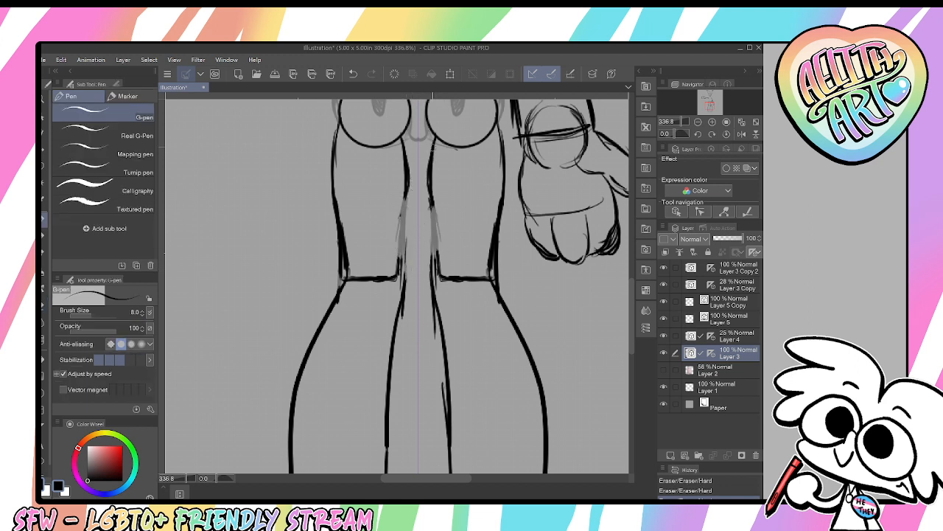
pyautogui.moveTo(434, 140); pyautogui.dragTo(431, 243)
pyautogui.moveTo(428, 180); pyautogui.dragTo(428, 262)
pyautogui.moveTo(426, 226); pyautogui.dragTo(431, 278)
pyautogui.moveTo(428, 180); pyautogui.dragTo(429, 262)
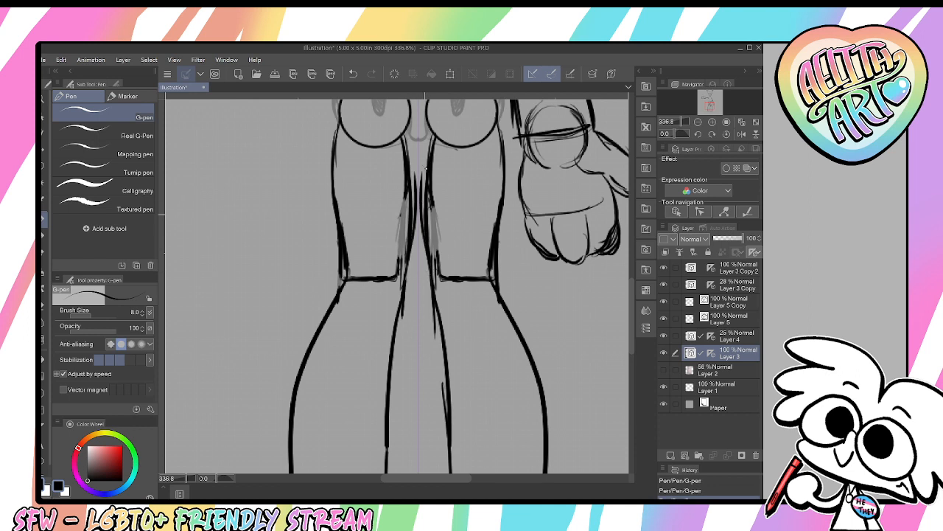
pyautogui.hotkey('ctrl', 'z')
pyautogui.moveTo(426, 134); pyautogui.dragTo(428, 262)
pyautogui.moveTo(428, 249)
pyautogui.mouseDown()
pyautogui.moveTo(431, 291)
pyautogui.moveTo(426, 278)
pyautogui.mouseUp()
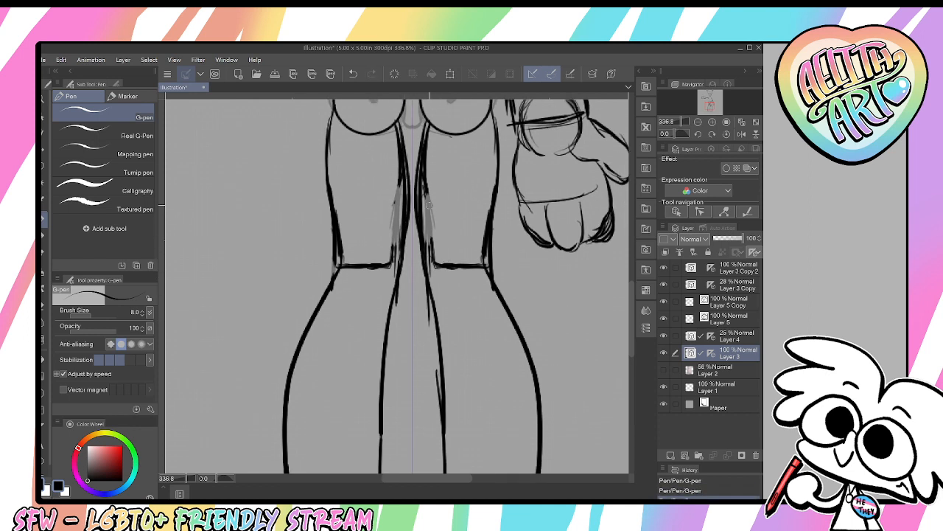
# Erase the horizontal knee lines and the stray inner thigh lines on Layer 3 with the hard eraser
pyautogui.press('e')
pyautogui.moveTo(425, 177); pyautogui.dragTo(426, 201)
pyautogui.moveTo(401, 152); pyautogui.dragTo(401, 188)
pyautogui.moveTo(391, 243); pyautogui.dragTo(391, 275)
pyautogui.moveTo(387, 263)
pyautogui.mouseDown()
pyautogui.moveTo(371, 282)
pyautogui.moveTo(342, 265)
pyautogui.mouseUp()
pyautogui.moveTo(447, 265); pyautogui.dragTo(430, 249)
pyautogui.moveTo(460, 278); pyautogui.dragTo(481, 264)
pyautogui.moveTo(421, 170)
pyautogui.mouseDown()
pyautogui.moveTo(423, 259)
pyautogui.moveTo(482, 266)
pyautogui.mouseUp()
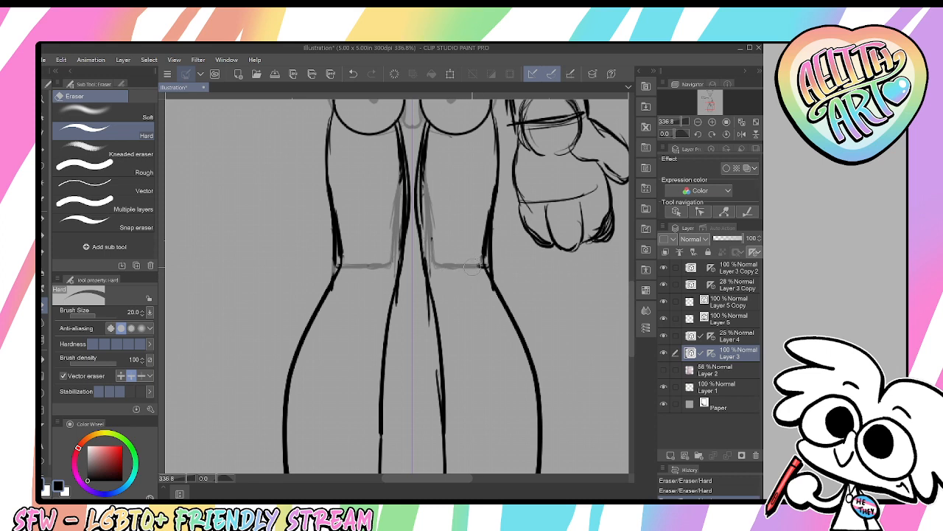
pyautogui.moveTo(442, 206); pyautogui.dragTo(427, 216)
pyautogui.moveTo(421, 186); pyautogui.dragTo(421, 217)
pyautogui.moveTo(421, 163); pyautogui.dragTo(420, 230)
# Draw mirrored heart-shaped joints at both knees with the G-pen, joined to the leg outlines by short horizontal lines
pyautogui.press('p')
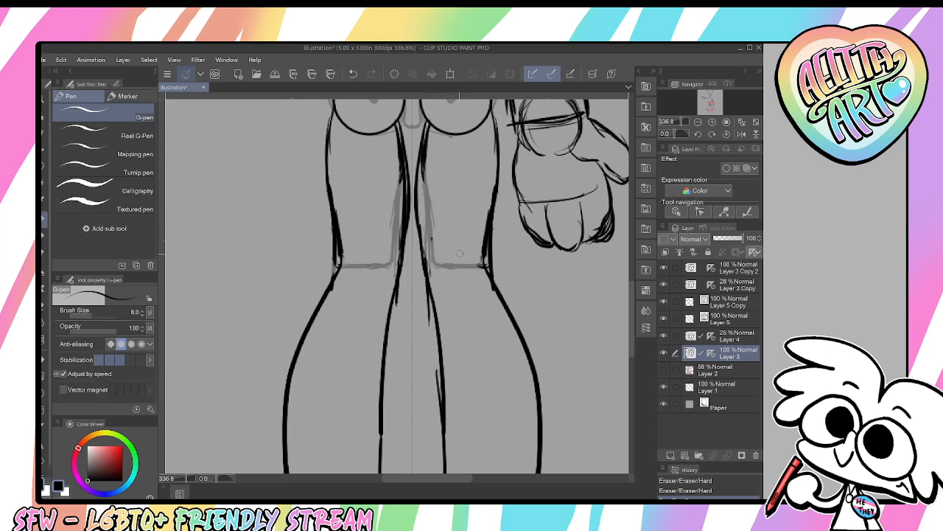
pyautogui.moveTo(456, 255)
pyautogui.mouseDown()
pyautogui.moveTo(473, 283)
pyautogui.moveTo(451, 263)
pyautogui.moveTo(472, 283)
pyautogui.moveTo(476, 259)
pyautogui.moveTo(443, 290)
pyautogui.moveTo(447, 255)
pyautogui.moveTo(474, 274)
pyautogui.moveTo(458, 297)
pyautogui.moveTo(432, 273)
pyautogui.moveTo(454, 258)
pyautogui.mouseUp()
pyautogui.hotkey('ctrl', 'z')
pyautogui.hotkey('ctrl', 'z')
# Sketch an enlarged knee study beside the figure, with a heart between two curved leg outlines
pyautogui.moveTo(529, 325)
pyautogui.mouseDown()
pyautogui.moveTo(554, 270)
pyautogui.moveTo(630, 301)
pyautogui.mouseUp()
pyautogui.moveTo(373, 171)
pyautogui.mouseDown()
pyautogui.moveTo(341, 256)
pyautogui.moveTo(320, 251)
pyautogui.moveTo(322, 218)
pyautogui.moveTo(294, 241)
pyautogui.moveTo(300, 222)
pyautogui.moveTo(332, 227)
pyautogui.moveTo(304, 218)
pyautogui.moveTo(290, 229)
pyautogui.moveTo(269, 215)
pyautogui.moveTo(267, 251)
pyautogui.moveTo(242, 245)
pyautogui.moveTo(235, 177)
pyautogui.mouseUp()
pyautogui.hotkey('ctrl', 'z')
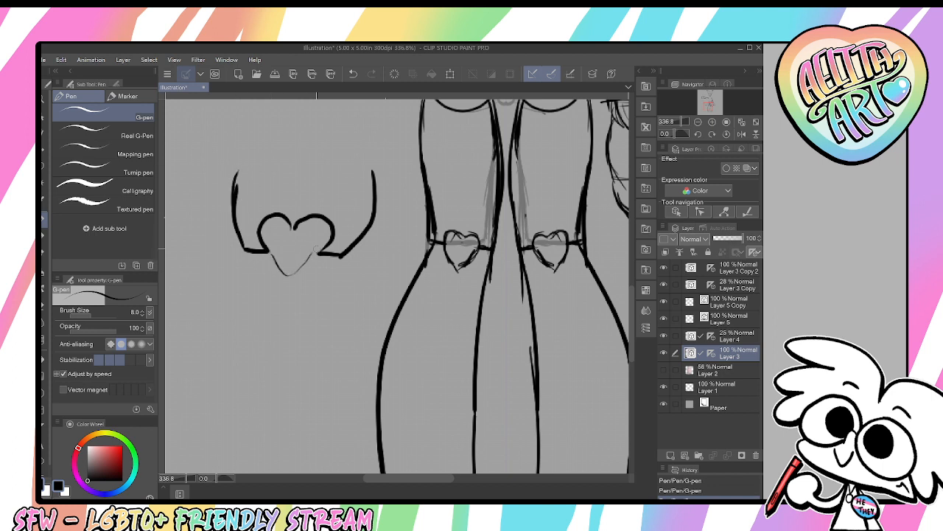
pyautogui.hotkey('ctrl', 'z')
pyautogui.moveTo(318, 251)
pyautogui.mouseDown()
pyautogui.moveTo(302, 262)
pyautogui.moveTo(262, 245)
pyautogui.moveTo(296, 268)
pyautogui.moveTo(319, 251)
pyautogui.moveTo(289, 271)
pyautogui.moveTo(318, 249)
pyautogui.mouseUp()
pyautogui.hotkey('ctrl', 'z')
pyautogui.hotkey('ctrl', 'z')
# Try out red marks on one side of the study's heart and undo them
pyautogui.click(122, 445)
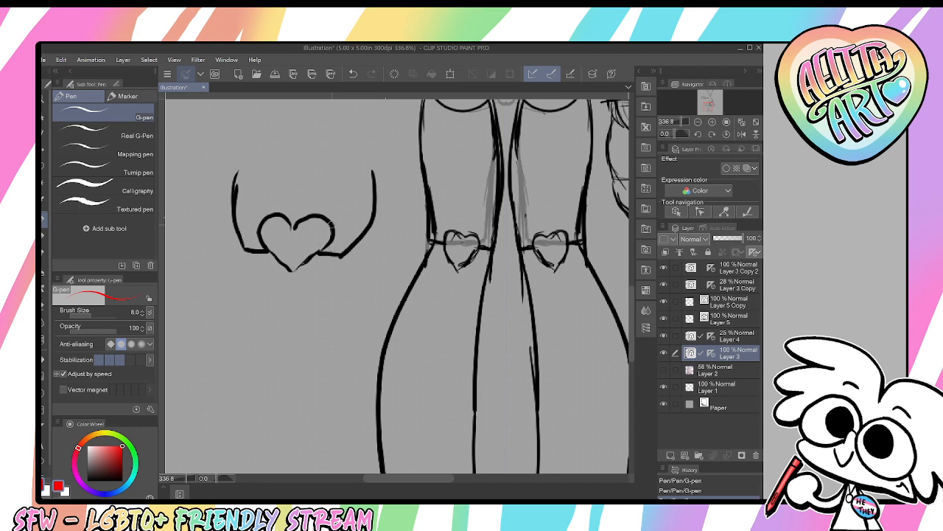
pyautogui.moveTo(332, 224)
pyautogui.mouseDown()
pyautogui.moveTo(314, 254)
pyautogui.moveTo(342, 256)
pyautogui.mouseUp()
pyautogui.hotkey('ctrl', 'z')
pyautogui.hotkey('ctrl', 'z')
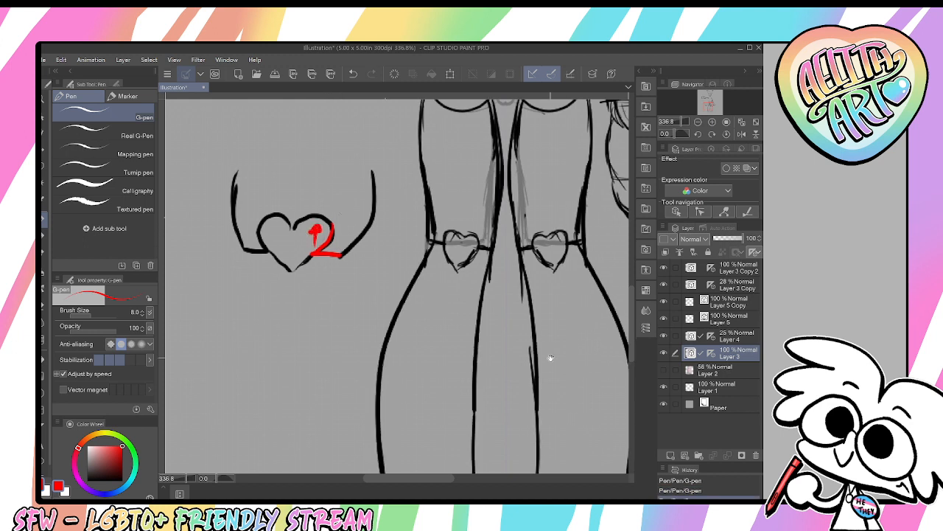
pyautogui.moveTo(550, 356)
pyautogui.mouseDown()
pyautogui.moveTo(535, 358)
pyautogui.moveTo(568, 364)
pyautogui.mouseUp()
pyautogui.hotkey('ctrl', 'z')
pyautogui.hotkey('ctrl', 'z')
pyautogui.hotkey('ctrl', 'z')
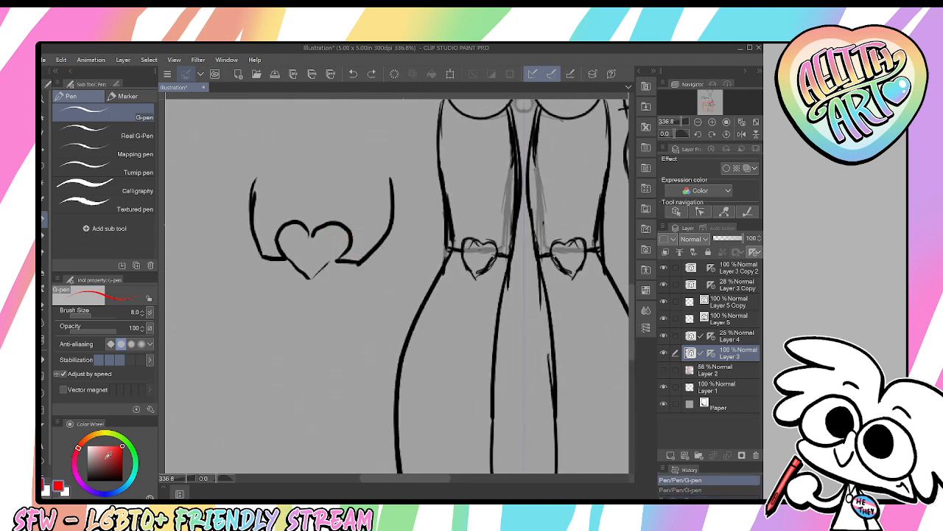
# Add black connecting lines from the study's heart to the leg outlines and red vertical double arrows along its sides
pyautogui.moveTo(109, 455); pyautogui.dragTo(87, 481)
pyautogui.moveTo(353, 240); pyautogui.dragTo(384, 235)
pyautogui.moveTo(278, 242); pyautogui.dragTo(252, 240)
pyautogui.moveTo(352, 219); pyautogui.dragTo(351, 261)
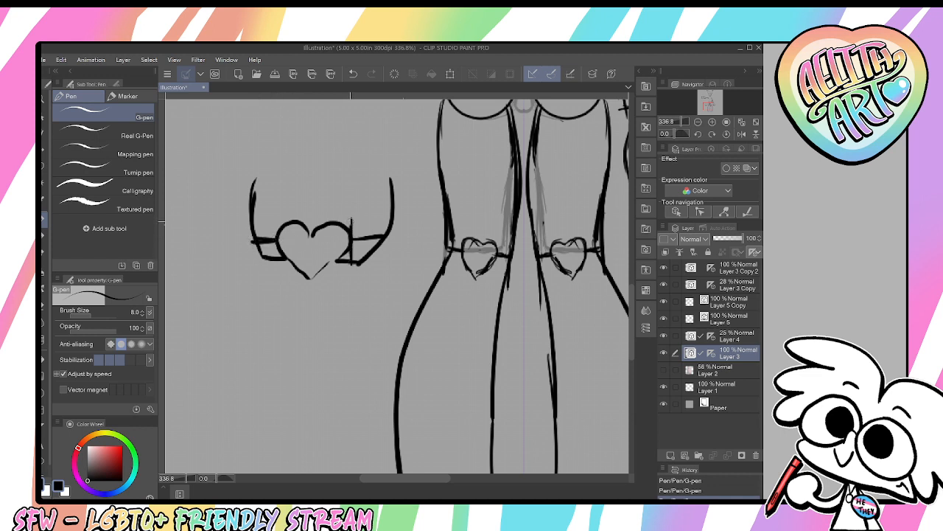
pyautogui.click(111, 457)
pyautogui.moveTo(274, 212); pyautogui.dragTo(275, 269)
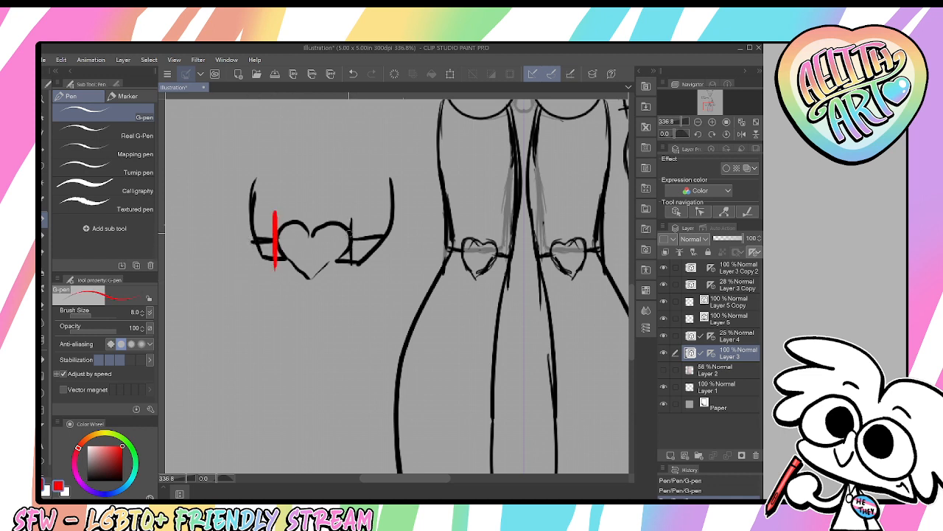
pyautogui.moveTo(352, 210); pyautogui.dragTo(353, 271)
pyautogui.moveTo(347, 216); pyautogui.dragTo(357, 216)
pyautogui.moveTo(268, 271); pyautogui.dragTo(280, 271)
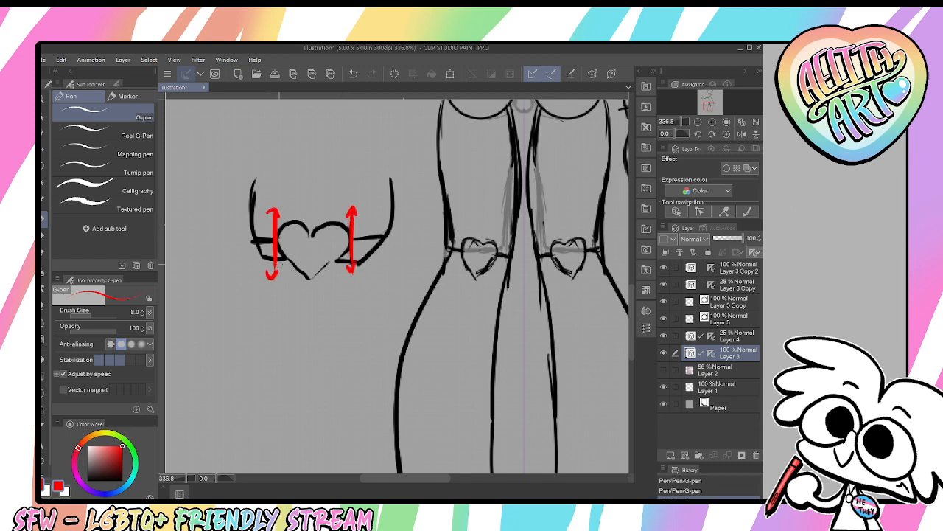
# Undo the red arrows and the whole enlarged knee study beside the figure
pyautogui.moveTo(399, 321); pyautogui.dragTo(290, 292)
pyautogui.moveTo(484, 398); pyautogui.dragTo(565, 435)
pyautogui.hotkey('ctrl', 'z')
pyautogui.hotkey('ctrl', 'z')
pyautogui.hotkey('ctrl', 'z')
pyautogui.hotkey('ctrl', 'z')
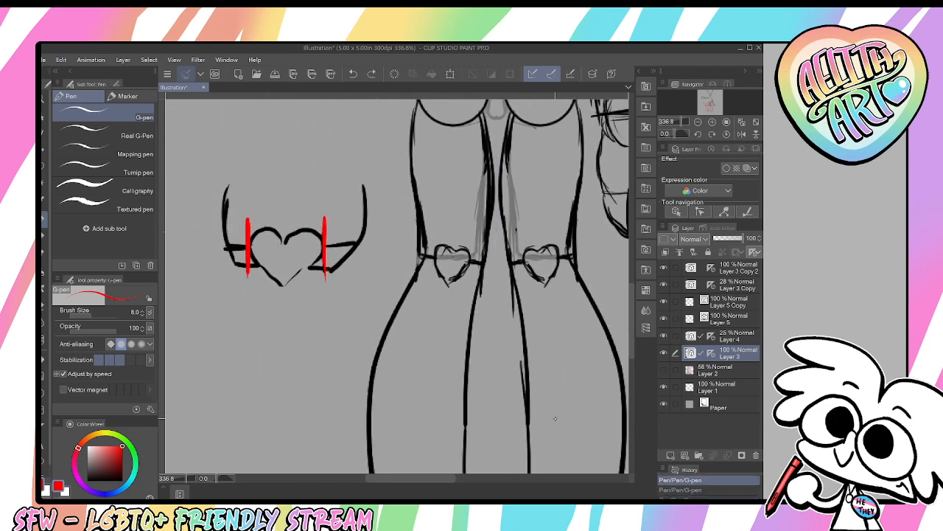
pyautogui.hotkey('ctrl', 'z')
pyautogui.hotkey('ctrl', 'z')
pyautogui.hotkey('ctrl', 'z')
pyautogui.hotkey('ctrl', 'z')
pyautogui.hotkey('ctrl', 'z')
pyautogui.hotkey('ctrl', 'z')
pyautogui.hotkey('ctrl', 'z')
pyautogui.hotkey('ctrl', 'z')
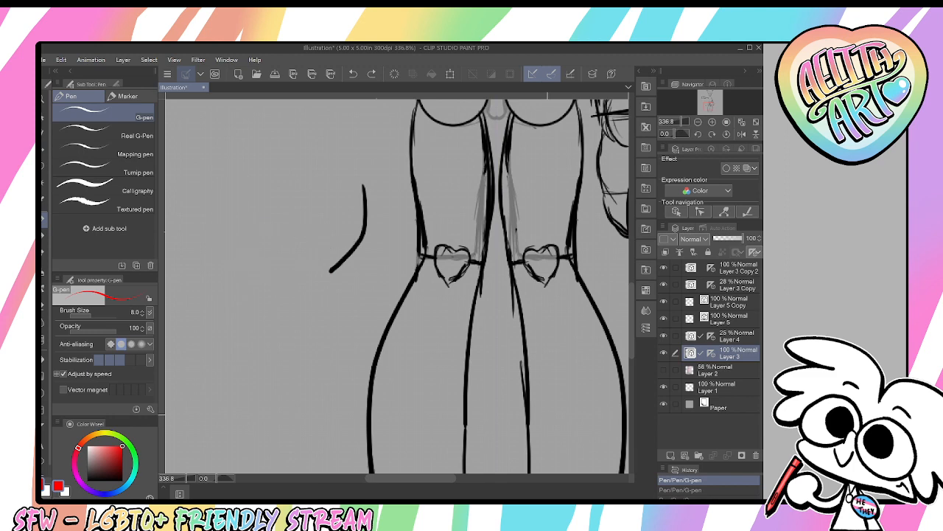
pyautogui.hotkey('ctrl', 'z')
# Show the doll reference photo against the whole figure and delete its layer, Layer 2
pyautogui.moveTo(584, 360)
pyautogui.mouseDown()
pyautogui.moveTo(436, 324)
pyautogui.moveTo(472, 324)
pyautogui.moveTo(465, 343)
pyautogui.moveTo(478, 353)
pyautogui.mouseUp()
pyautogui.click(664, 370)
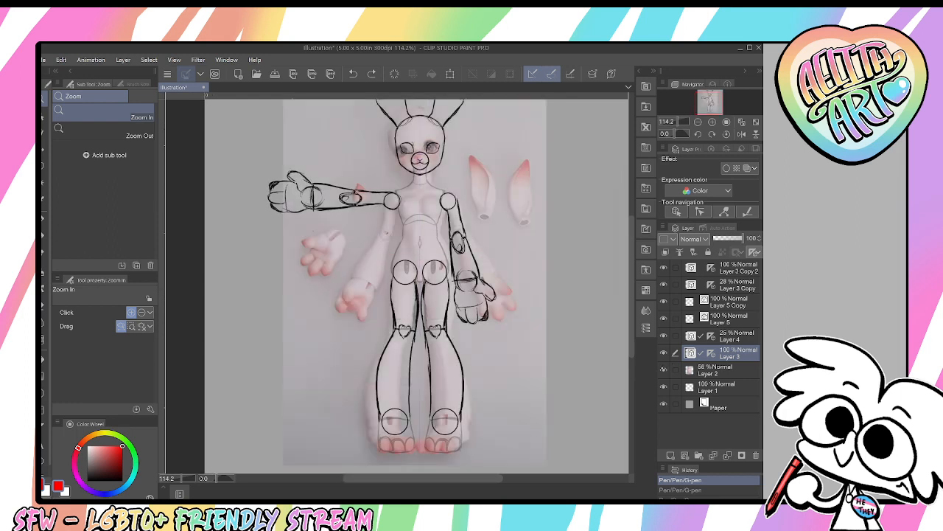
pyautogui.click(708, 369)
pyautogui.click(755, 455)
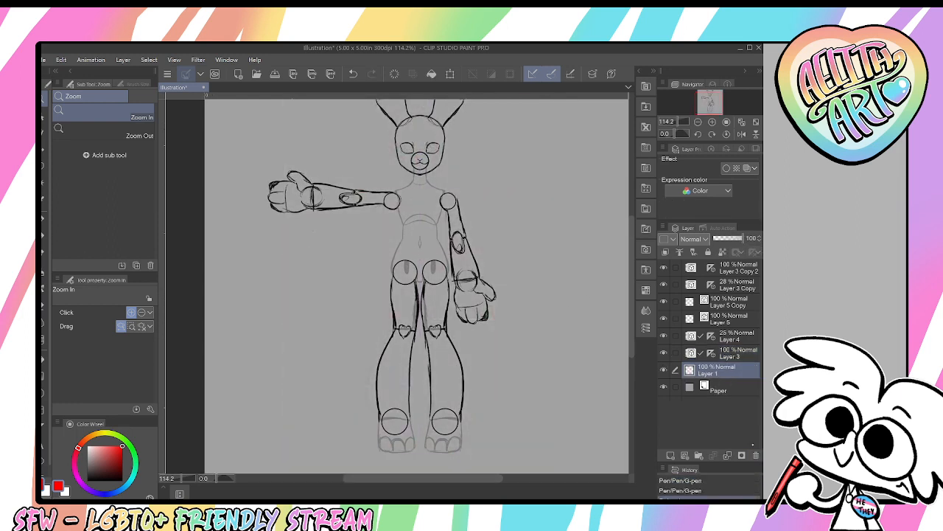
# Set the opacity of Layer 3 Copy to 100% and view the whole figure
pyautogui.click(730, 301)
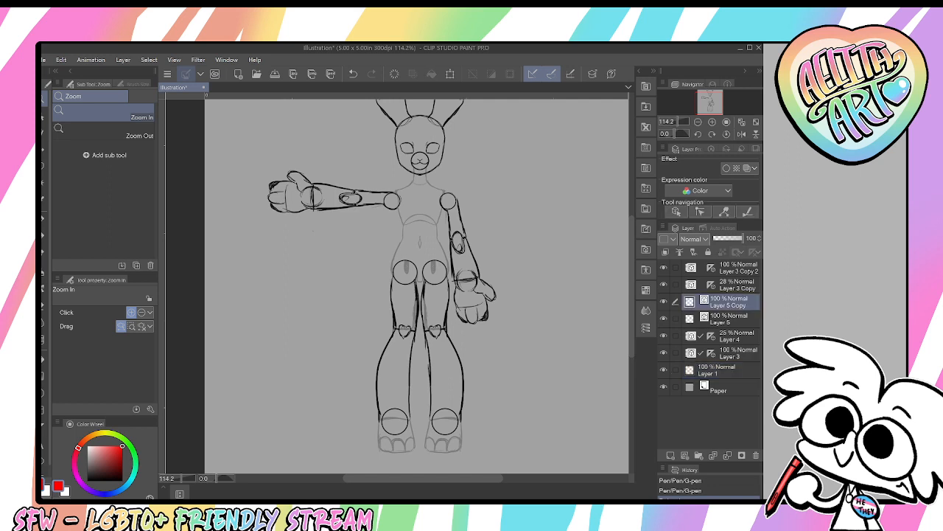
pyautogui.click(729, 285)
pyautogui.click(741, 238)
pyautogui.moveTo(557, 295); pyautogui.dragTo(535, 329)
pyautogui.scroll(-3, 536, 325)
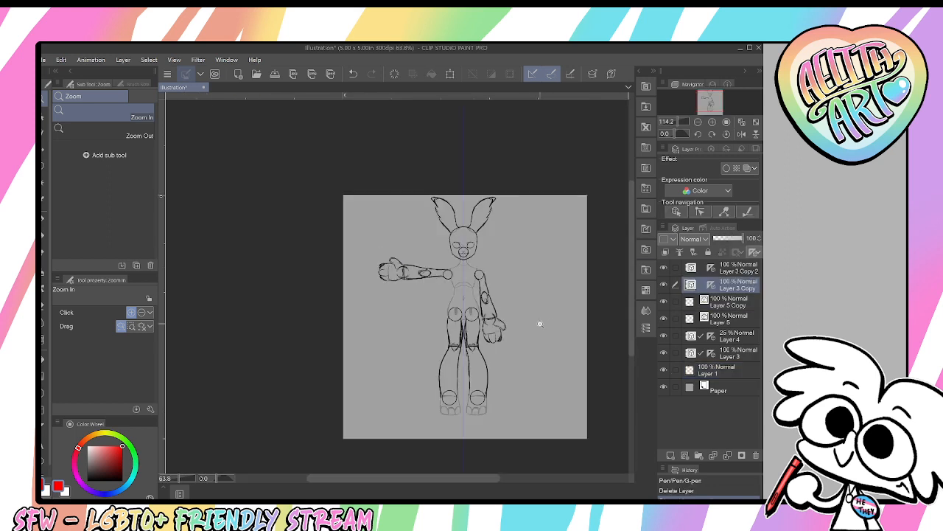
pyautogui.scroll(1, 513, 337)
# Check what Layer 5 Copy, Layer 5 and Layer 4 hold, and set Layer 4's opacity to 100%
pyautogui.click(719, 318)
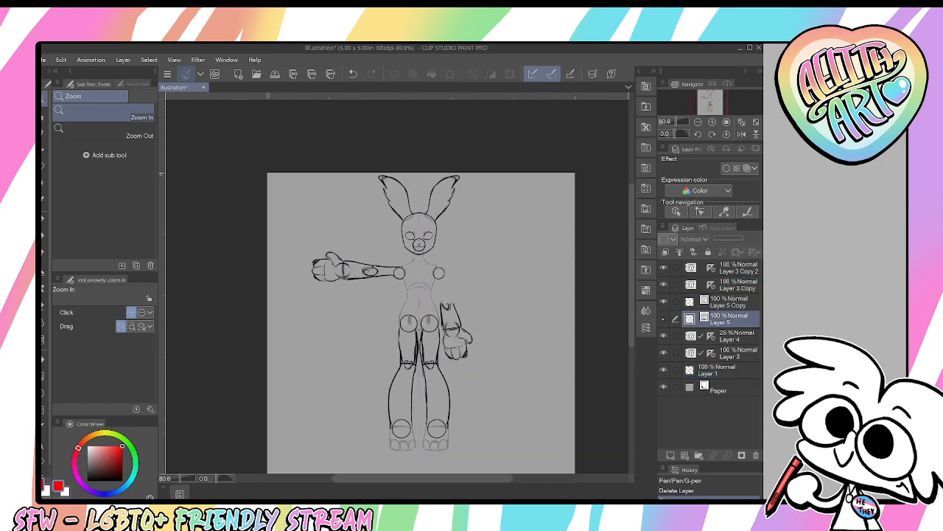
pyautogui.click(664, 302)
pyautogui.click(663, 302)
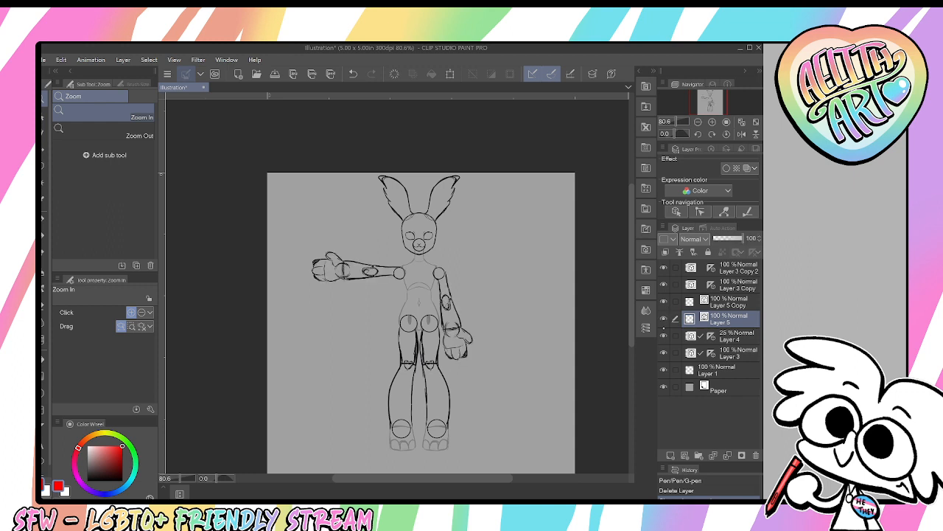
pyautogui.click(663, 318)
pyautogui.click(663, 318)
pyautogui.click(664, 335)
pyautogui.click(663, 335)
pyautogui.click(726, 335)
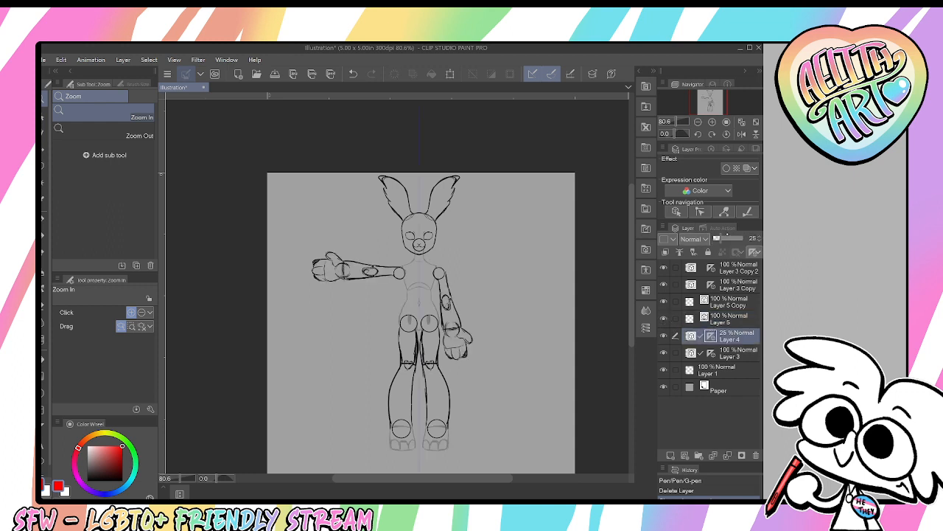
pyautogui.click(741, 238)
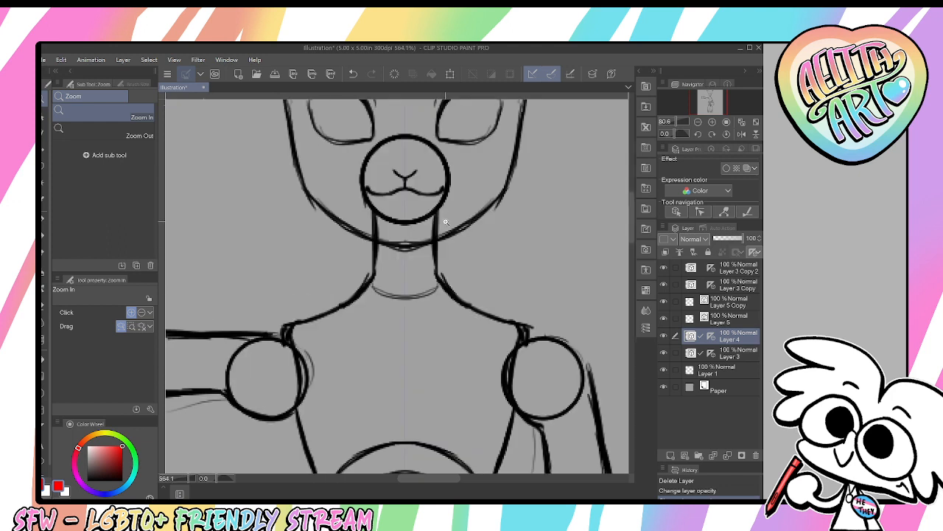
# Draw mirrored wider neck lines on Layer 4 with the G-pen, from the muzzle circle down to the shoulders
pyautogui.press('p')
pyautogui.moveTo(386, 234); pyautogui.dragTo(454, 298)
pyautogui.moveTo(367, 237); pyautogui.dragTo(369, 274)
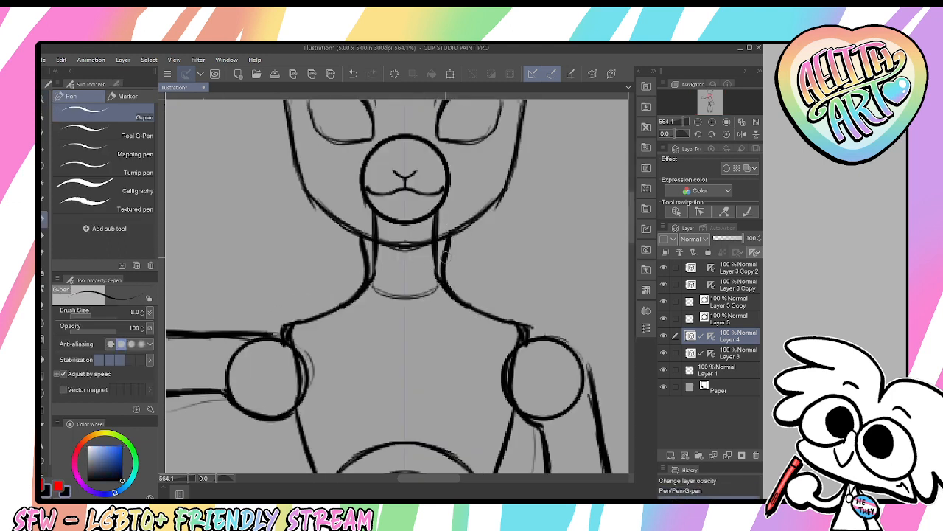
pyautogui.hotkey('ctrl', 'z')
pyautogui.moveTo(442, 235); pyautogui.dragTo(444, 288)
pyautogui.moveTo(369, 246); pyautogui.dragTo(368, 283)
pyautogui.moveTo(364, 213); pyautogui.dragTo(366, 236)
pyautogui.moveTo(442, 202); pyautogui.dragTo(442, 245)
pyautogui.moveTo(367, 205); pyautogui.dragTo(367, 234)
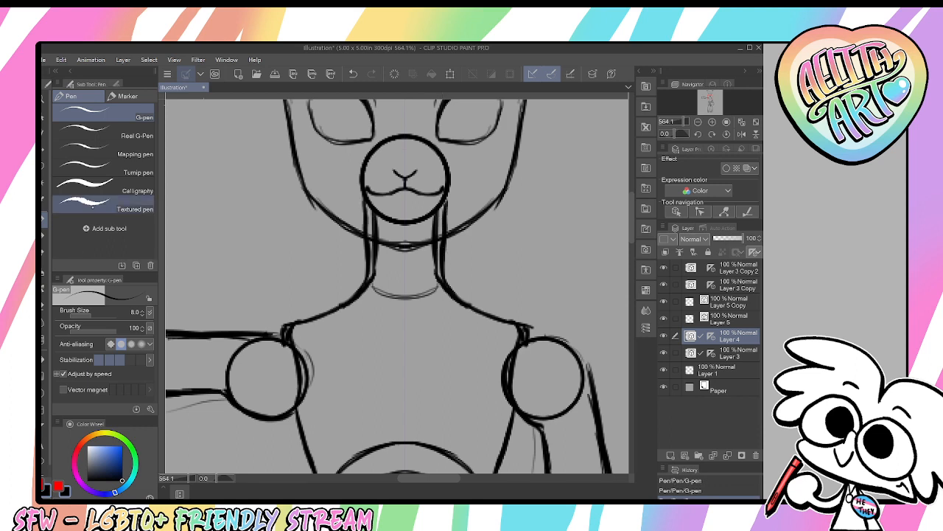
# Try to move the lassoed muzzle circle downward while on Layer 4
pyautogui.press('m')
pyautogui.moveTo(409, 129); pyautogui.dragTo(411, 124)
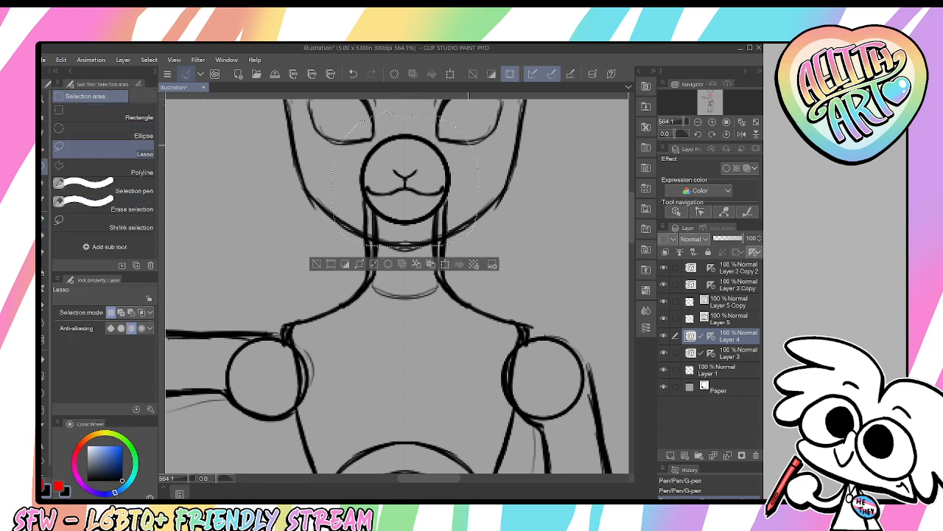
pyautogui.hotkey('ctrl', 't')
pyautogui.moveTo(434, 188); pyautogui.dragTo(435, 231)
pyautogui.press('Escape')
pyautogui.hotkey('ctrl', 'd')
# Hide Layer 4 and Layer 3, and lasso around the muzzle circle with Layer 3 Copy active
pyautogui.click(663, 336)
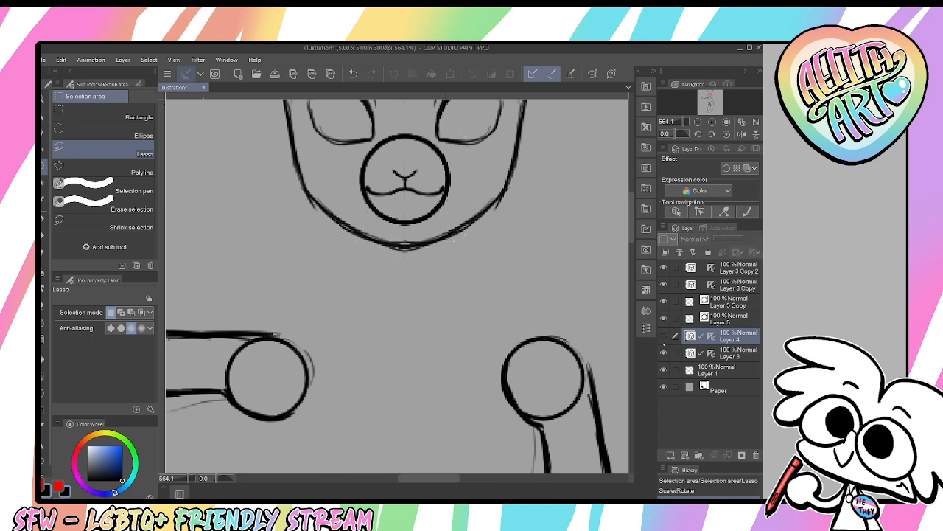
pyautogui.click(663, 352)
pyautogui.click(730, 353)
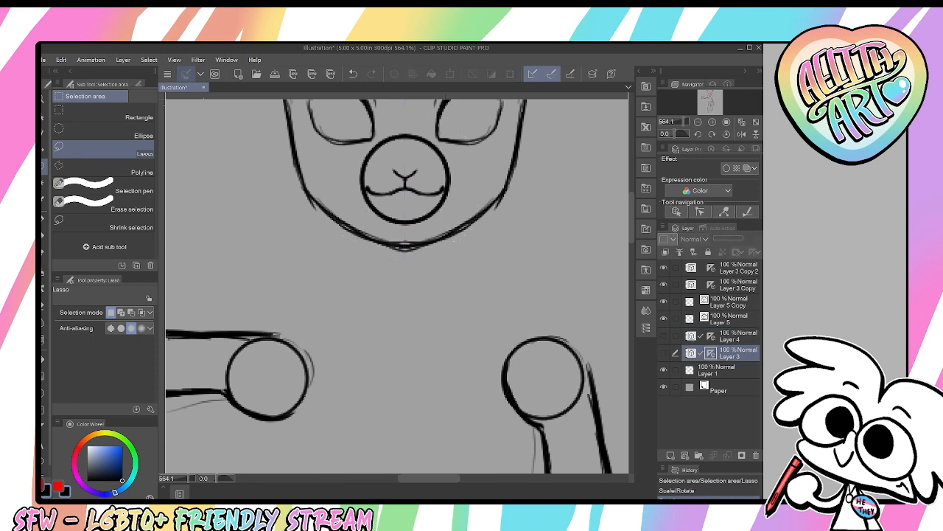
pyautogui.click(729, 267)
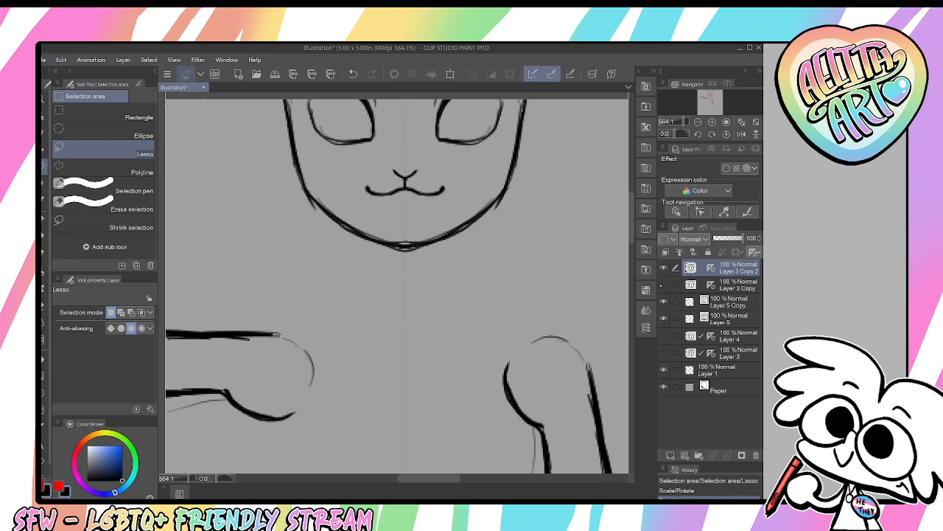
pyautogui.click(730, 285)
pyautogui.hotkey('ctrl', 'z')
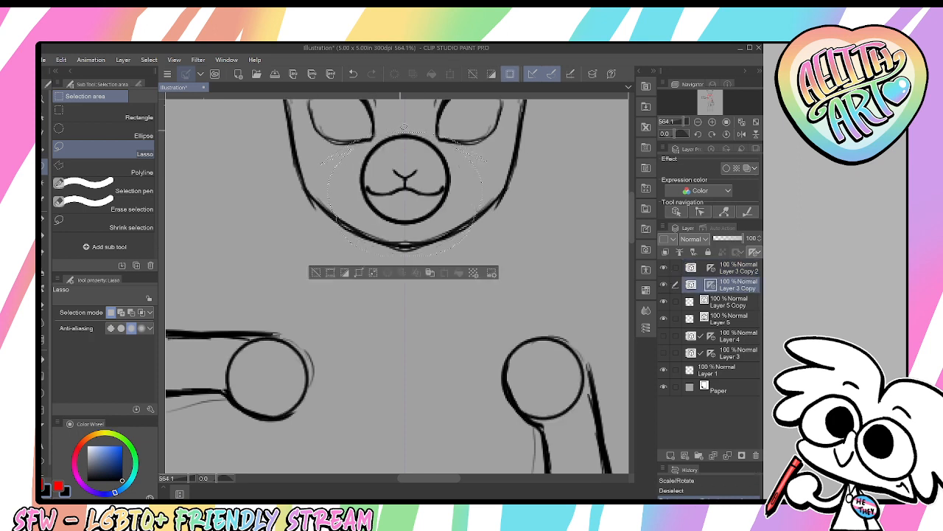
pyautogui.press('Delete')
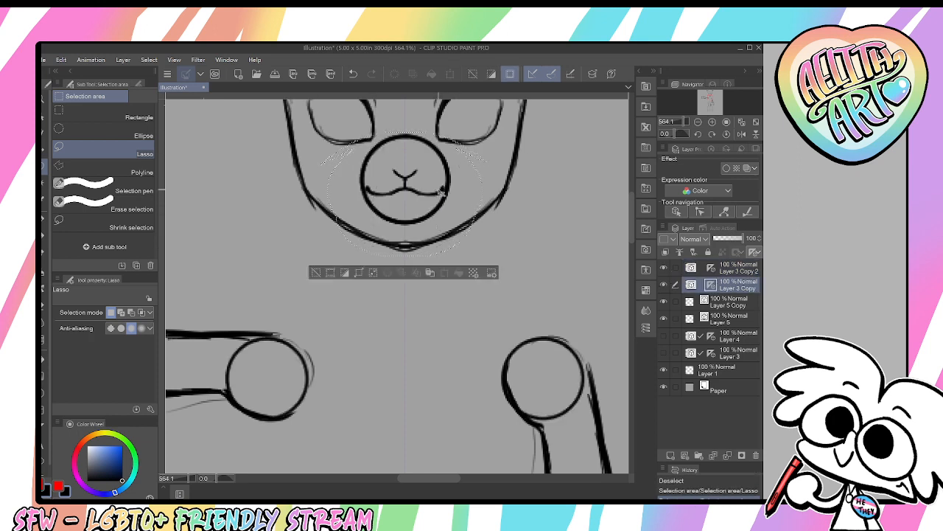
# Try to move the lassoed muzzle area downward on Layer 3 Copy 2
pyautogui.hotkey('alt', ']')
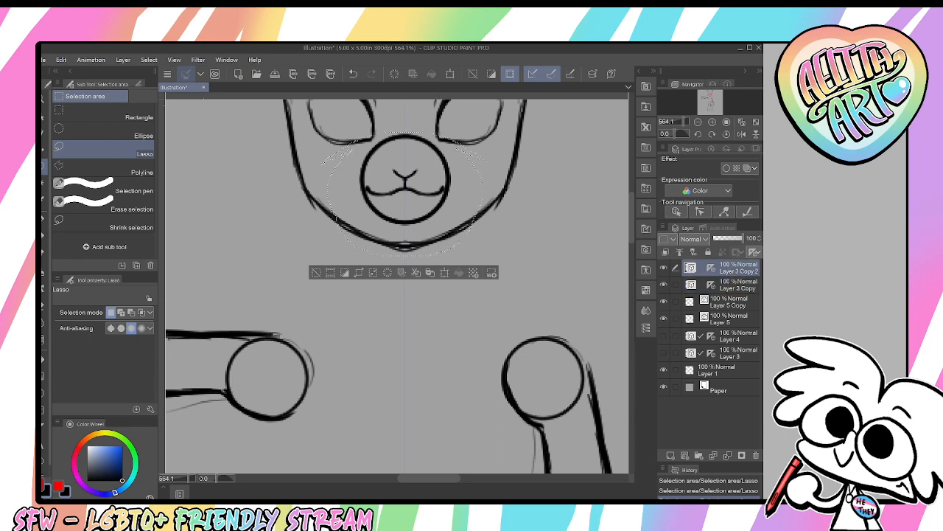
pyautogui.hotkey('ctrl', 't')
pyautogui.moveTo(434, 175); pyautogui.dragTo(433, 211)
pyautogui.hotkey('ctrl', 'z')
pyautogui.press('Escape')
# Move the lassoed muzzle circle on Layer 3 Copy straight down over the chin as a neck ball joint, and deselect
pyautogui.click(663, 285)
pyautogui.click(663, 284)
pyautogui.click(730, 286)
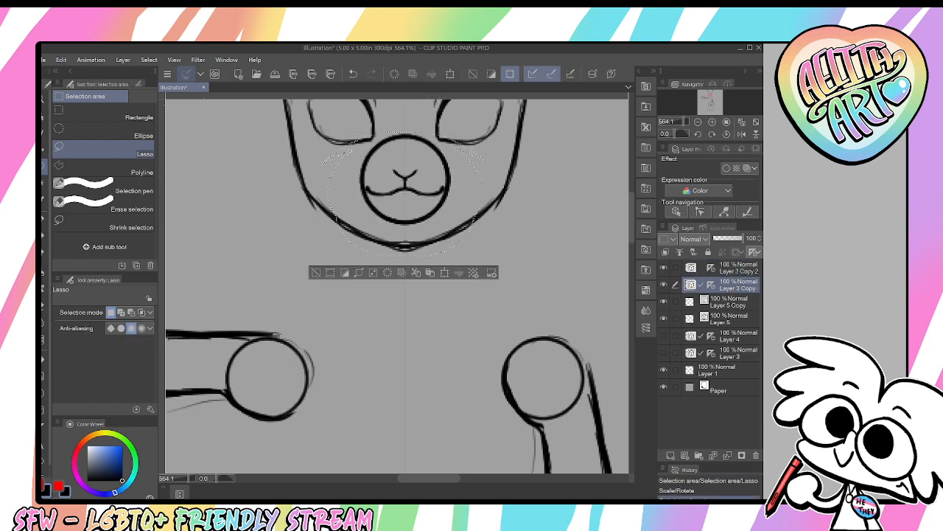
pyautogui.hotkey('ctrl', 't')
pyautogui.moveTo(445, 183); pyautogui.dragTo(442, 238)
pyautogui.press('space')
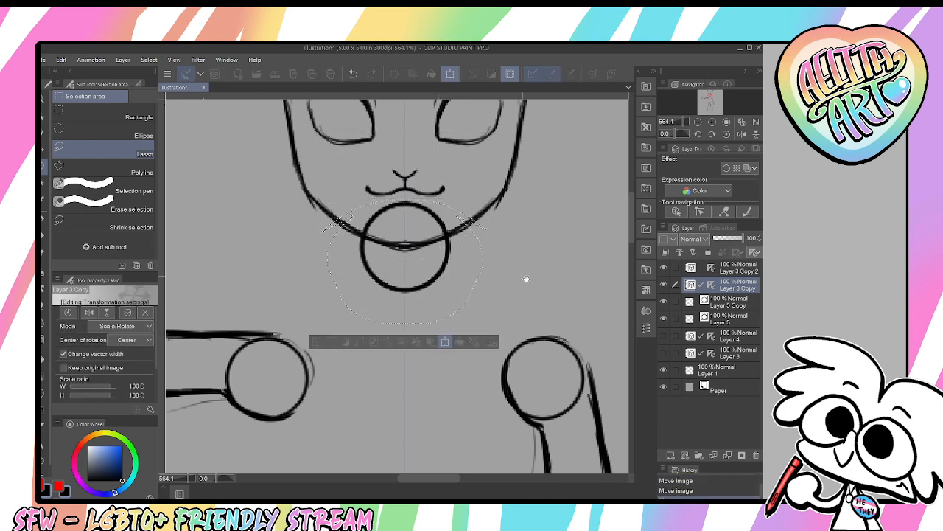
pyautogui.moveTo(527, 278); pyautogui.dragTo(550, 322)
pyautogui.press('Return')
pyautogui.hotkey('ctrl', 'd')
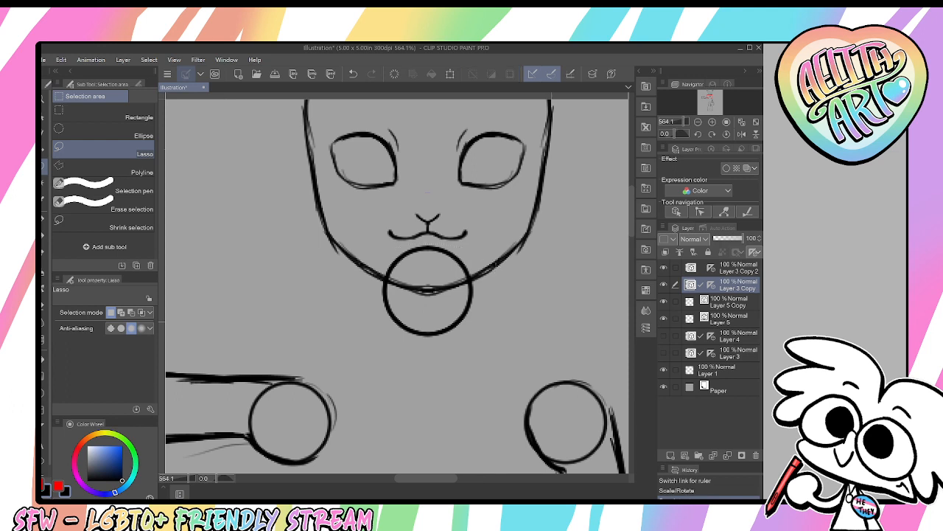
# Show Layer 4 and erase its neck lines inside and around the ball joint with the hard eraser
pyautogui.click(663, 336)
pyautogui.click(685, 336)
pyautogui.press('e')
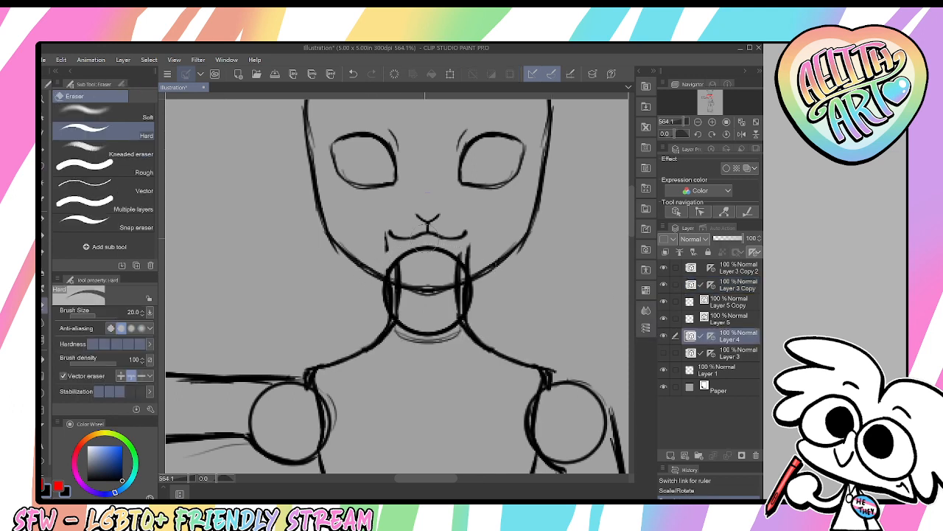
pyautogui.moveTo(387, 263); pyautogui.dragTo(393, 308)
pyautogui.moveTo(465, 262); pyautogui.dragTo(461, 307)
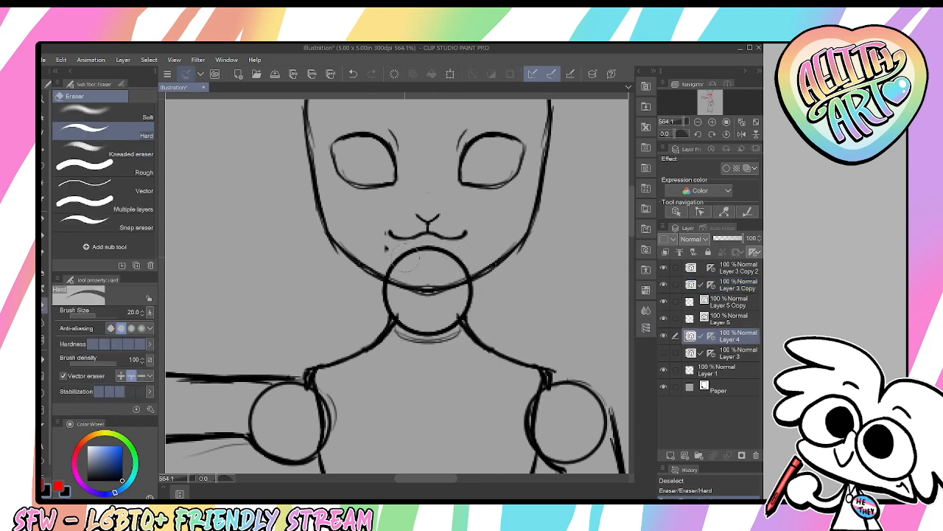
pyautogui.moveTo(396, 316); pyautogui.dragTo(367, 345)
# Check what Layer 3 Copy 2 and Layer 3 Copy hold by toggling their visibility, and make Layer 3 Copy active
pyautogui.click(706, 267)
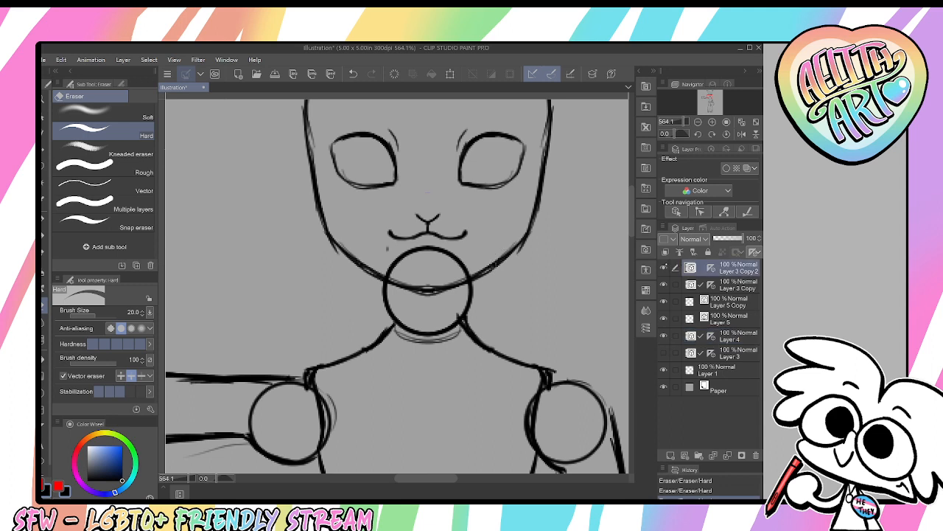
pyautogui.click(664, 268)
pyautogui.click(664, 268)
pyautogui.click(664, 285)
pyautogui.click(664, 285)
pyautogui.click(726, 286)
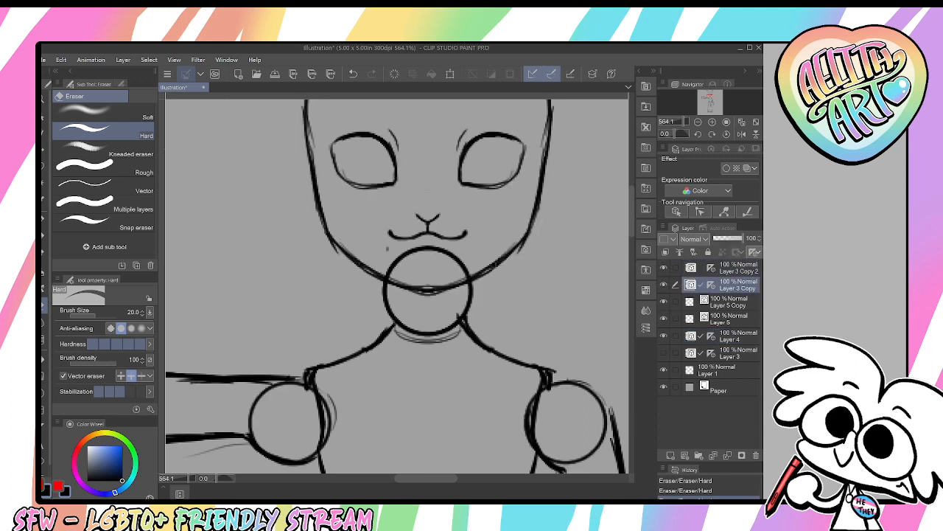
# Lasso the neck ball joint on Layer 3 Copy, scale it to 77%, nudge it slightly upward, and deselect
pyautogui.press('m')
pyautogui.moveTo(423, 221)
pyautogui.mouseDown()
pyautogui.moveTo(355, 317)
pyautogui.moveTo(422, 222)
pyautogui.mouseUp()
pyautogui.hotkey('ctrl', 't')
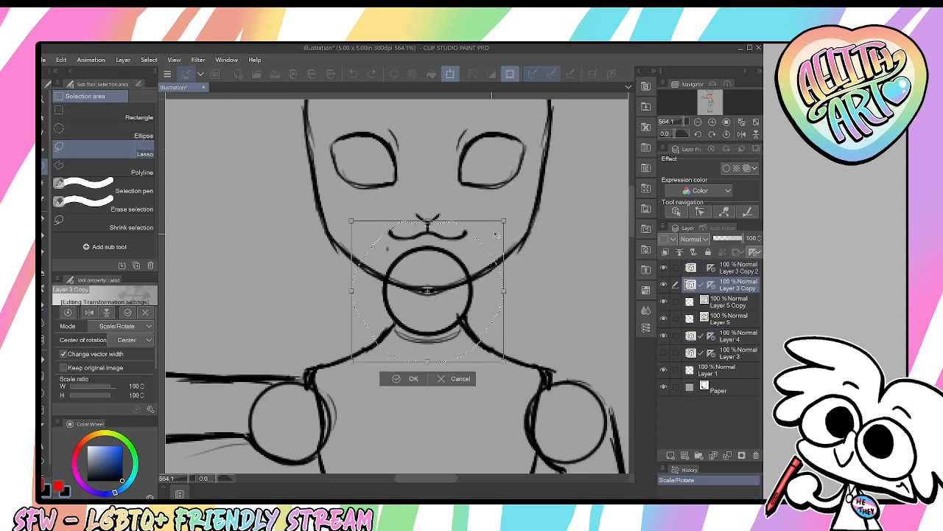
pyautogui.moveTo(496, 234); pyautogui.dragTo(487, 238)
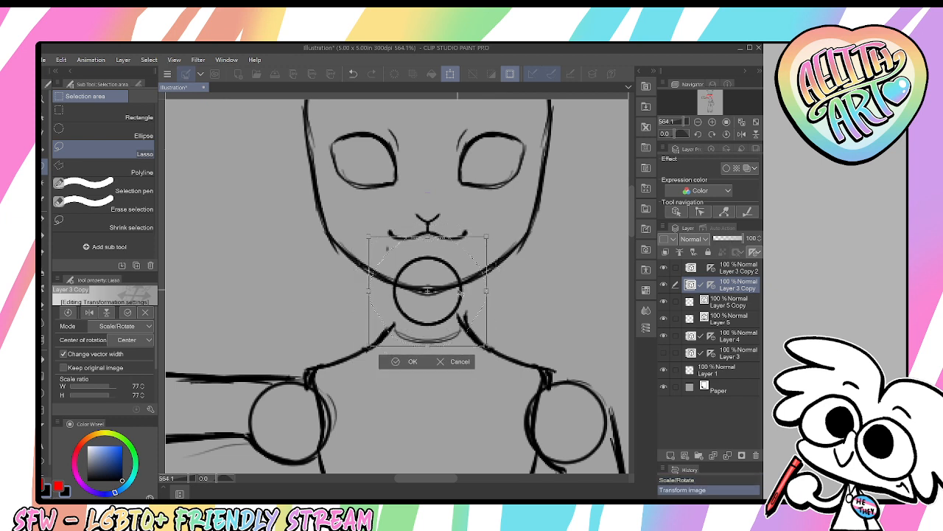
pyautogui.moveTo(459, 298); pyautogui.dragTo(461, 295)
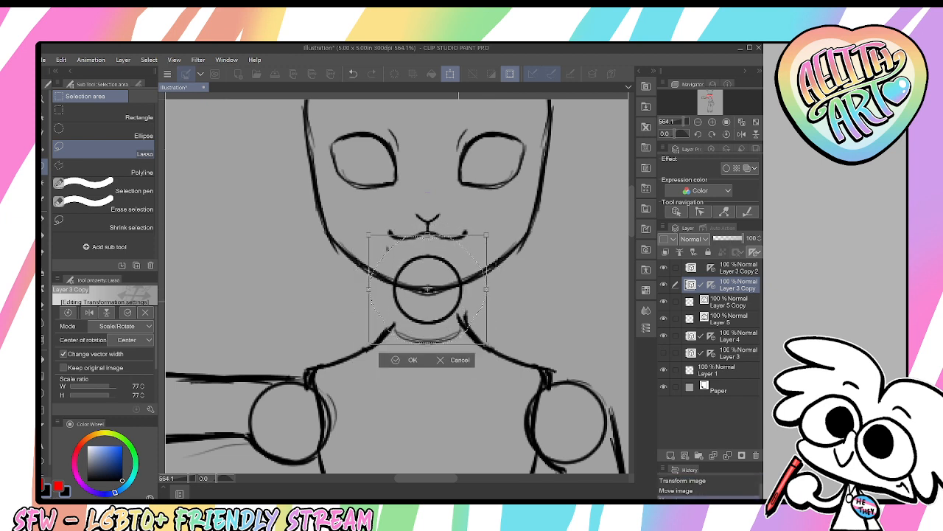
pyautogui.press('Return')
pyautogui.press('p')
pyautogui.hotkey('ctrl', 'd')
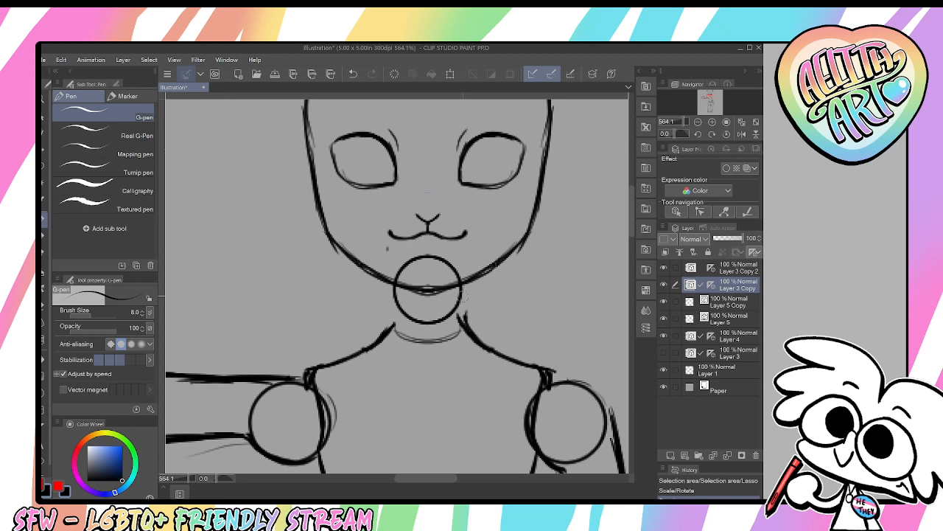
# Draw symmetrical neck sides with the G-pen, running from the upper ball joint down into the shoulders
pyautogui.moveTo(393, 290); pyautogui.dragTo(397, 333)
pyautogui.moveTo(461, 288); pyautogui.dragTo(464, 338)
pyautogui.moveTo(409, 257)
pyautogui.mouseDown()
pyautogui.moveTo(392, 280)
pyautogui.moveTo(398, 271)
pyautogui.mouseUp()
pyautogui.moveTo(392, 330); pyautogui.dragTo(379, 342)
pyautogui.moveTo(464, 331); pyautogui.dragTo(474, 341)
# Draw symmetrical collarbone lines across the upper chest, curving down toward the centre below the neck
pyautogui.moveTo(437, 289); pyautogui.dragTo(458, 203)
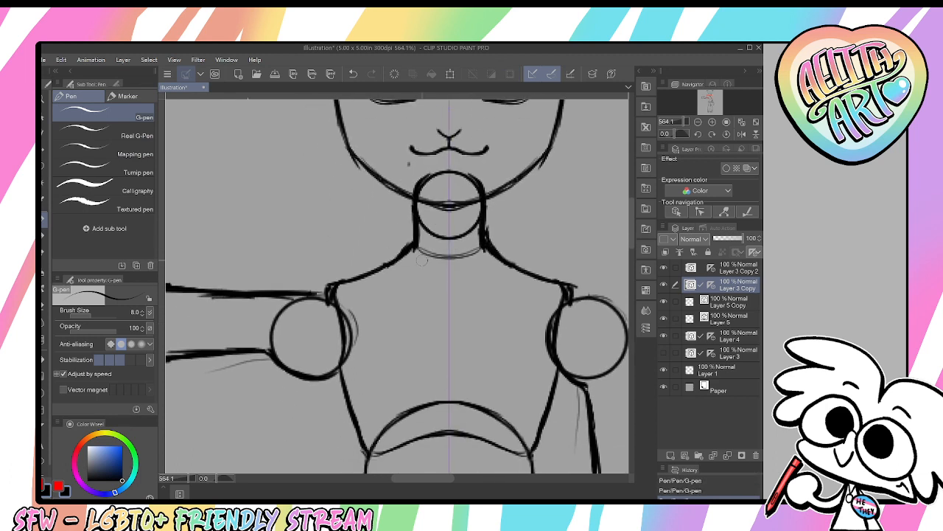
pyautogui.moveTo(453, 290); pyautogui.dragTo(536, 283)
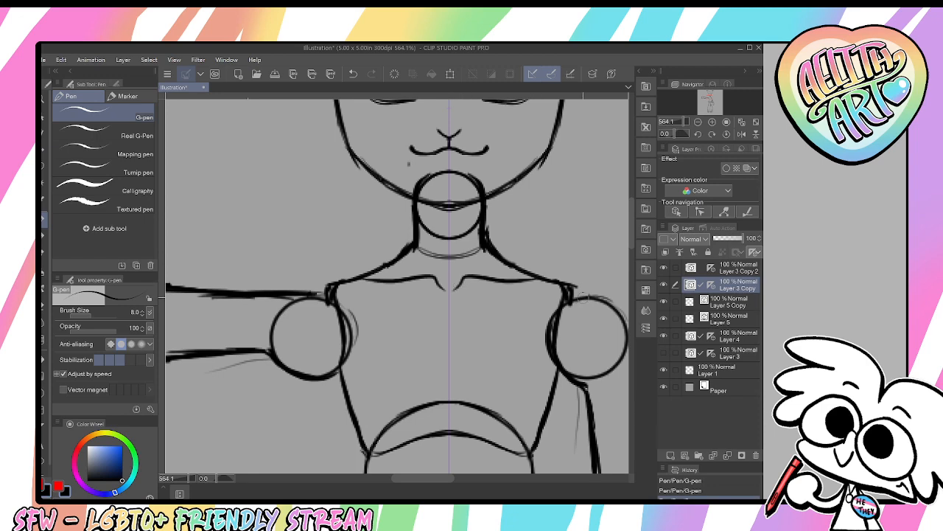
pyautogui.moveTo(563, 324); pyautogui.dragTo(459, 289)
pyautogui.scroll(-5, 466, 285)
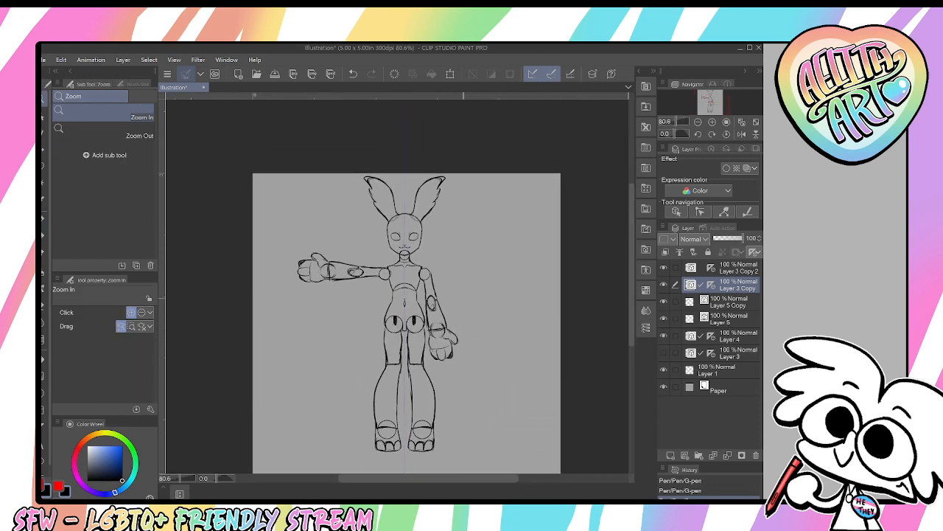
# Create a new layer folder and move every layer except Paper into it, then collapse the folder
pyautogui.click(737, 271)
pyautogui.click(698, 456)
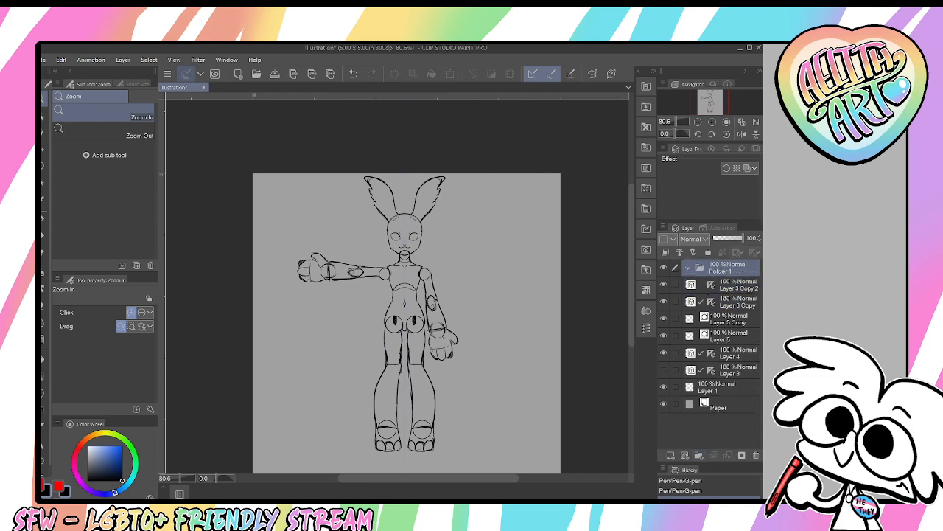
pyautogui.click(734, 286)
pyautogui.keyDown('shift'); pyautogui.click(731, 387); pyautogui.keyUp('shift')
pyautogui.moveTo(731, 386); pyautogui.dragTo(729, 269)
pyautogui.click(688, 267)
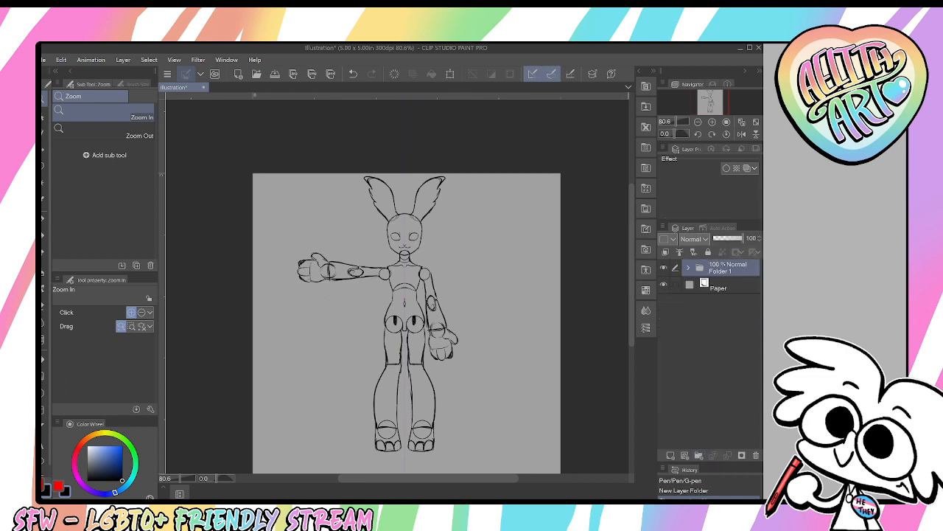
# Try to crop the canvas to a selection made from Folder 1's line art
pyautogui.moveTo(551, 388); pyautogui.dragTo(562, 346)
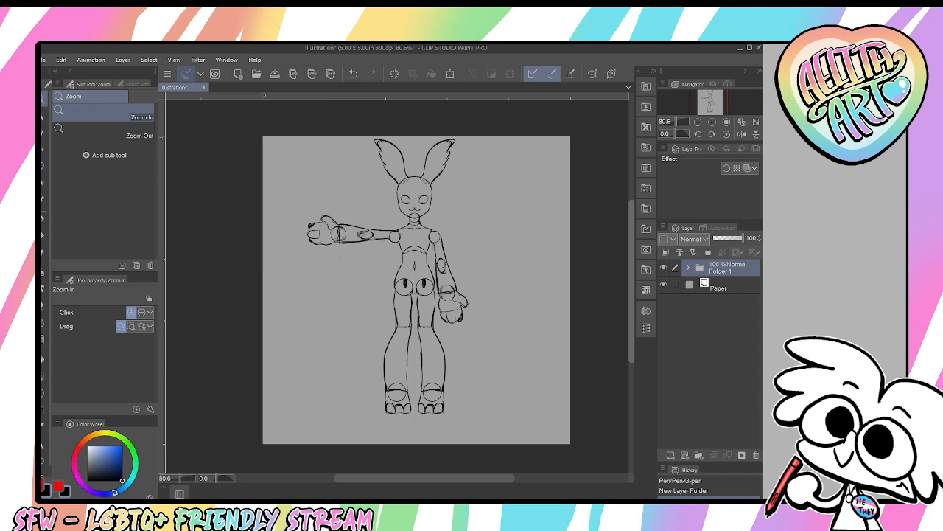
pyautogui.keyDown('ctrl'); pyautogui.click(700, 269); pyautogui.keyUp('ctrl')
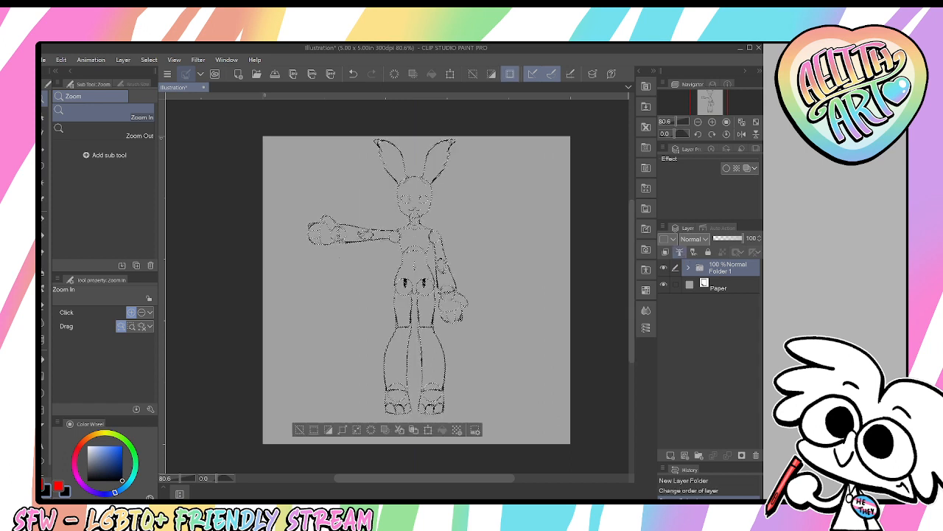
pyautogui.click(61, 60)
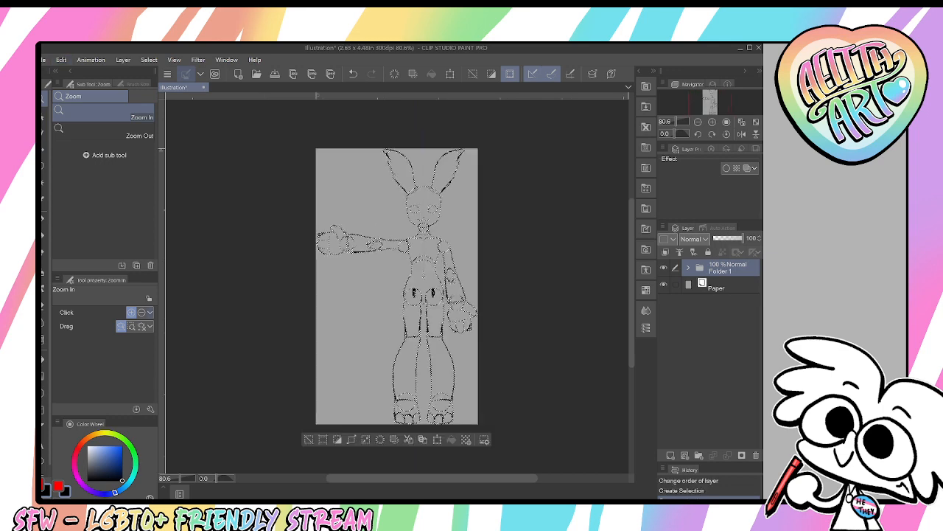
pyautogui.hotkey('ctrl', 'z')
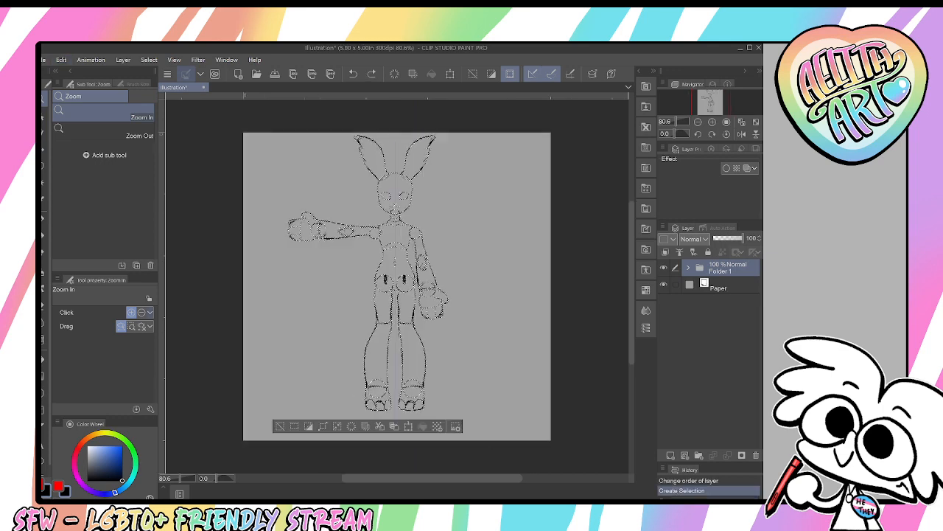
pyautogui.hotkey('ctrl', 'd')
# Check which layer in Folder 1 holds the outstretched arm by toggling the layers' visibility
pyautogui.click(663, 284)
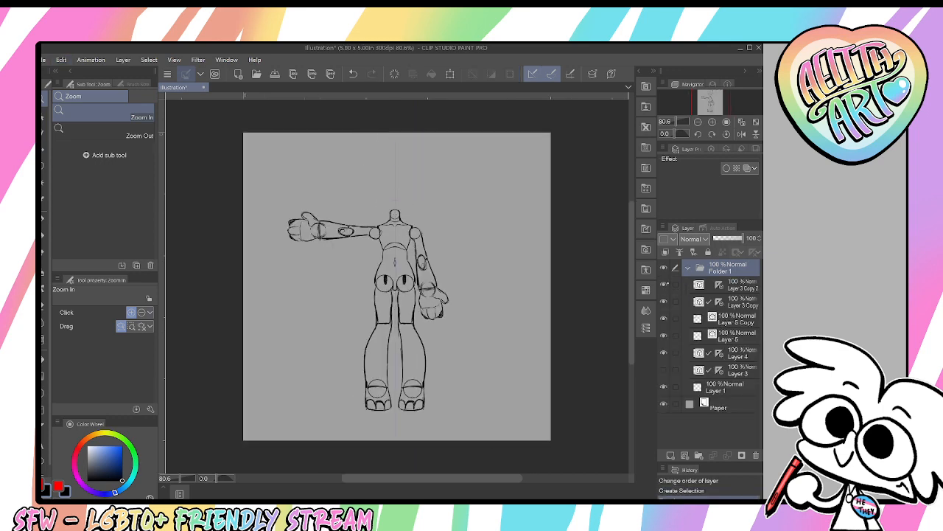
pyautogui.click(663, 284)
pyautogui.click(664, 301)
pyautogui.click(663, 302)
pyautogui.click(663, 319)
pyautogui.click(663, 318)
pyautogui.click(663, 335)
pyautogui.click(663, 319)
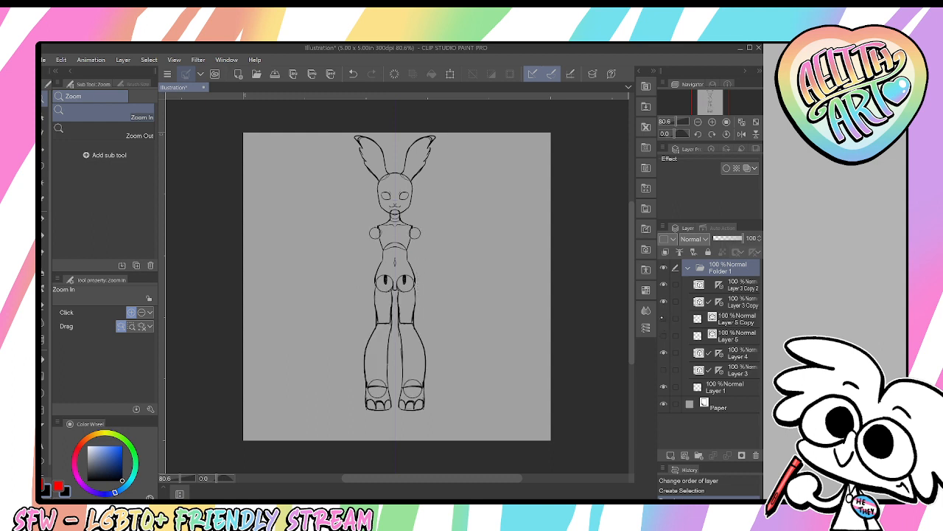
pyautogui.click(663, 318)
# Duplicate Layer 5 Copy, flip the outstretched arm horizontally, and align it with the opposite shoulder joint
pyautogui.click(730, 318)
pyautogui.hotkey('ctrl', 'c')
pyautogui.hotkey('ctrl', 'v')
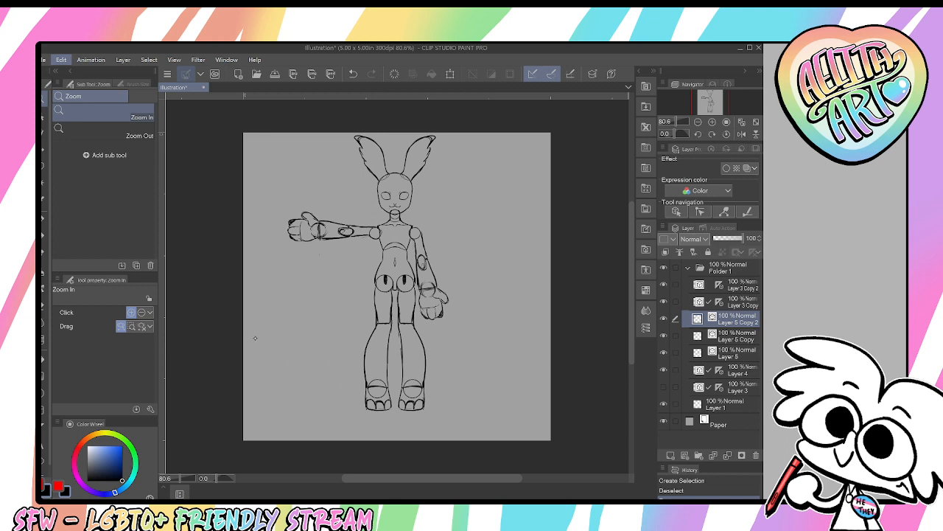
pyautogui.hotkey('ctrl', 't')
pyautogui.click(89, 312)
pyautogui.moveTo(370, 251); pyautogui.dragTo(484, 251)
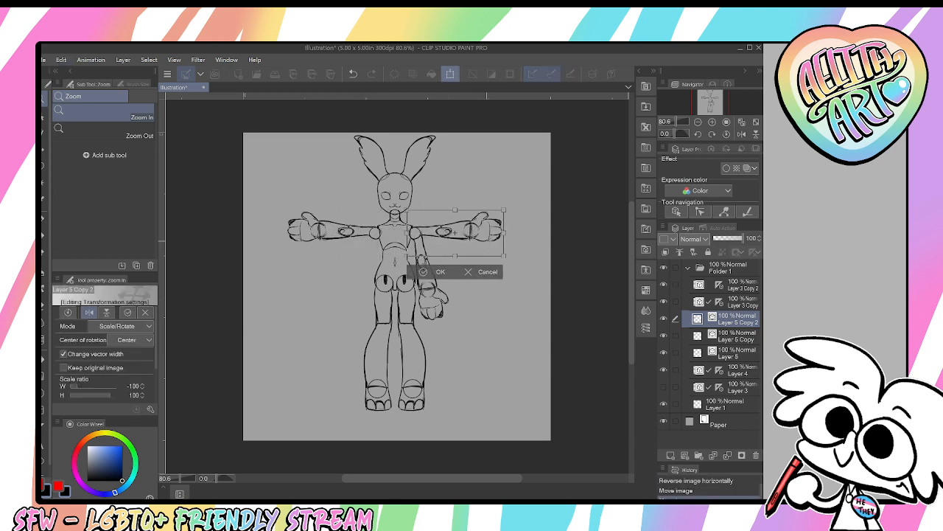
pyautogui.scroll(5, 394, 224)
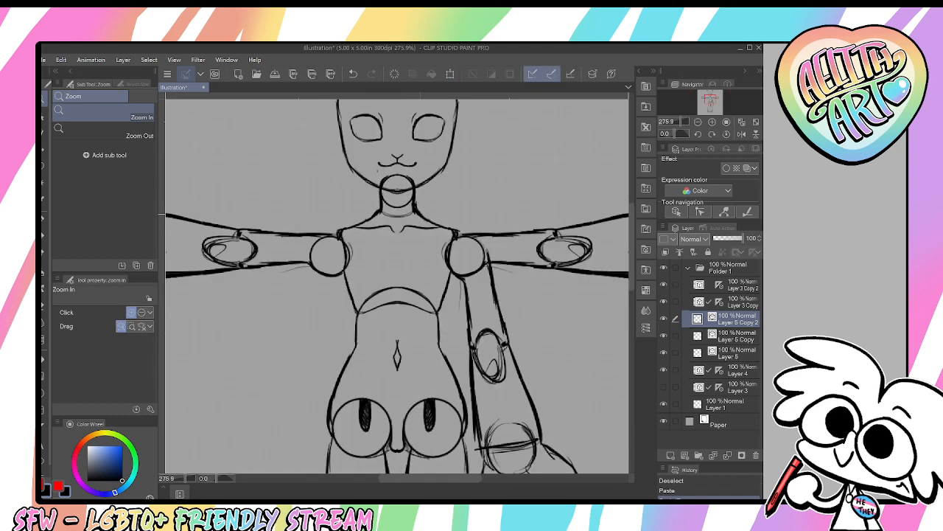
pyautogui.moveTo(604, 256); pyautogui.dragTo(602, 256)
pyautogui.press('Return')
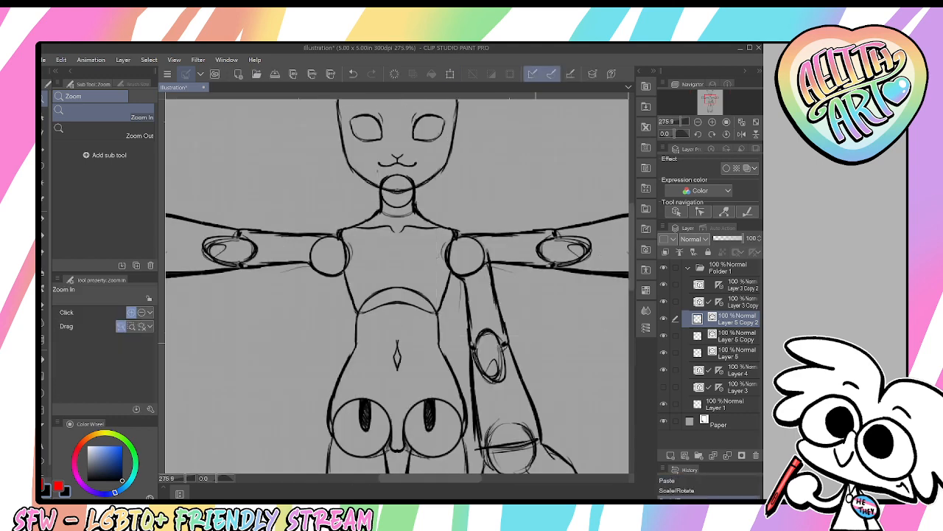
# Crop the canvas to Folder 1's line art, then enlarge the canvas to 5.00 x 5.00 in around the figure
pyautogui.hotkey('ctrl', '0')
pyautogui.click(725, 268)
pyautogui.keyDown('ctrl'); pyautogui.click(699, 267); pyautogui.keyUp('ctrl')
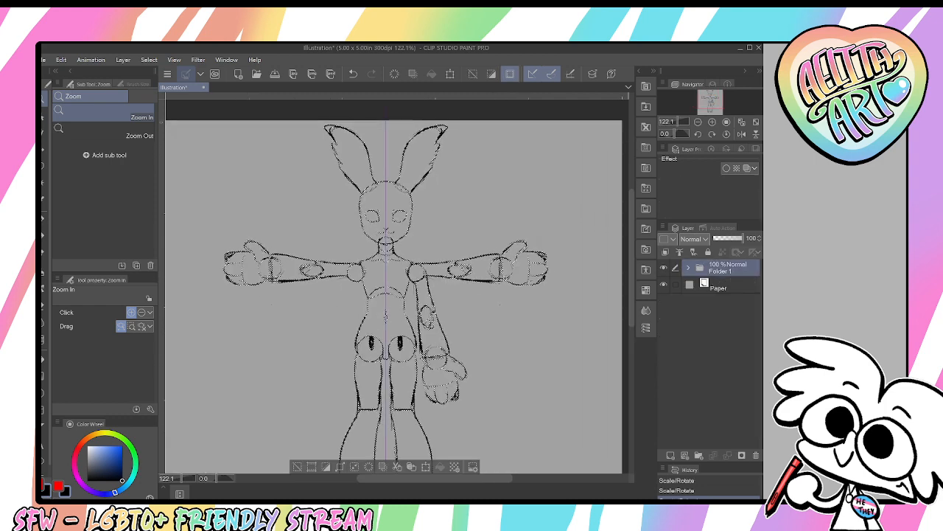
pyautogui.hotkey('ctrl', 'shift', 'x')
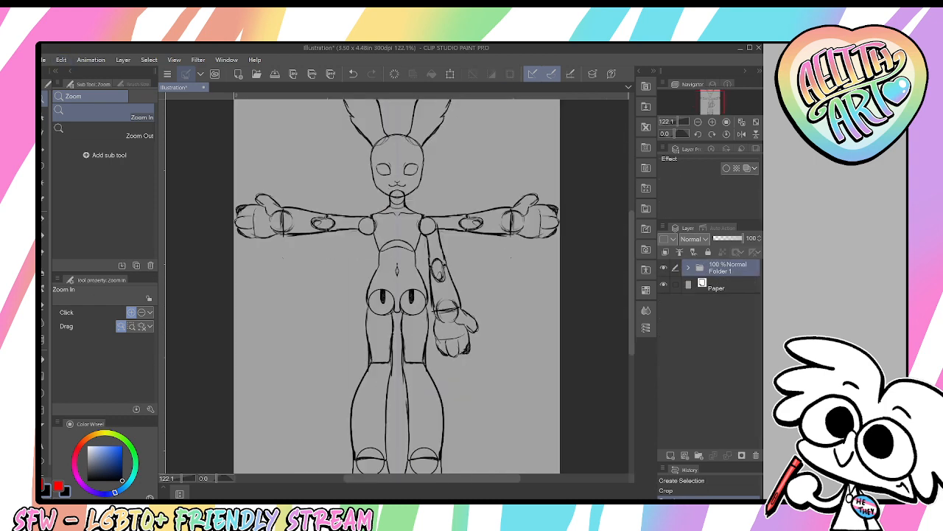
pyautogui.hotkey('ctrl', '-')
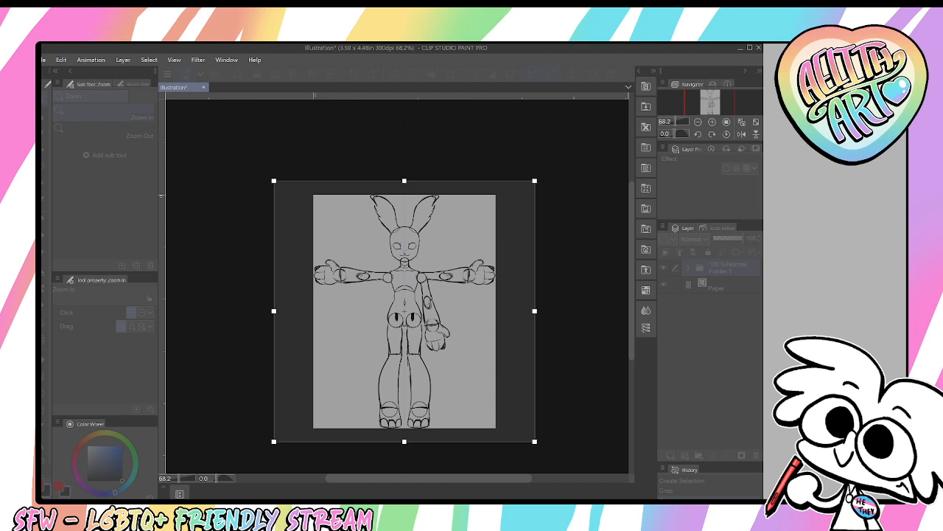
pyautogui.press('Return')
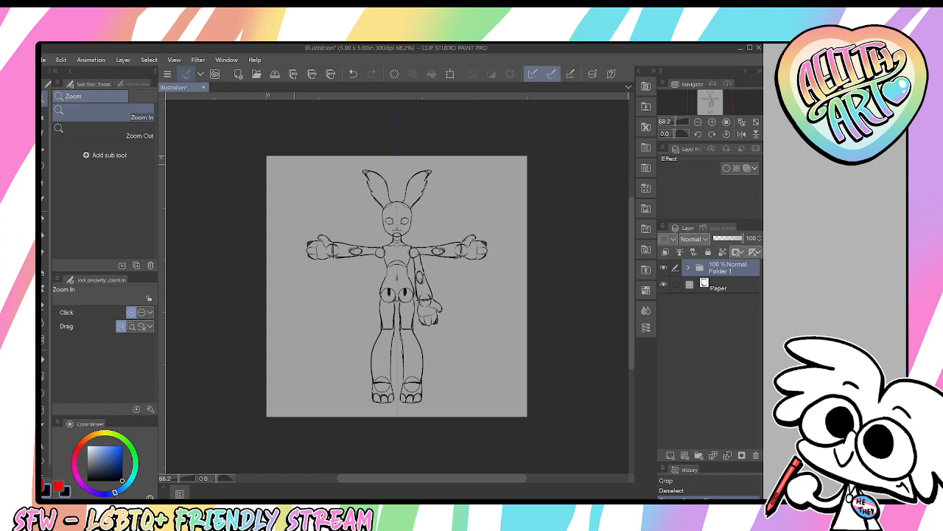
# Shift the Folder 1 figure slightly down and fade the folder to 24% opacity beneath a new vector layer
pyautogui.hotkey('ctrl', 't')
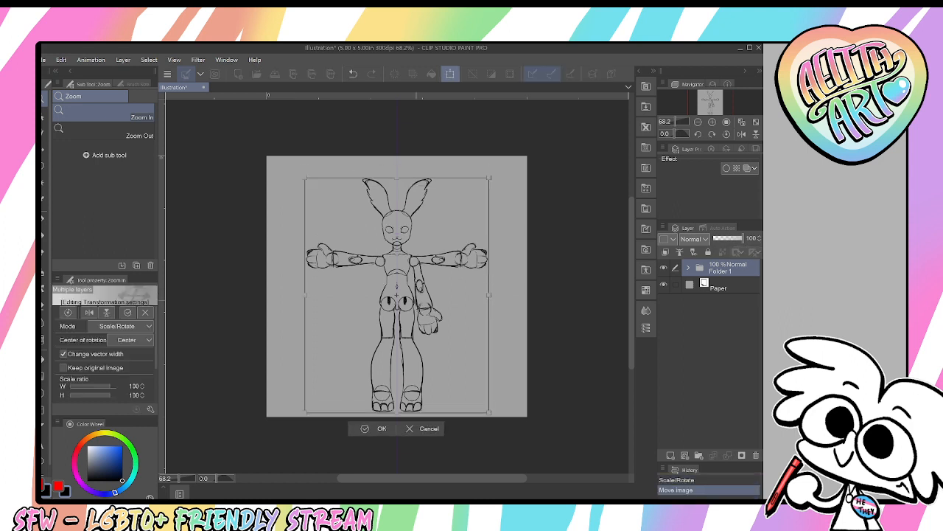
pyautogui.press('Return')
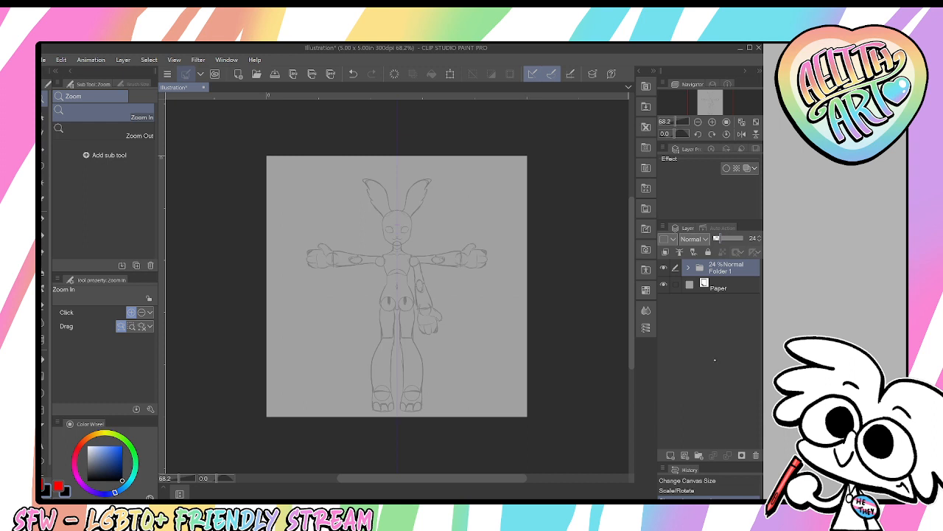
pyautogui.click(685, 455)
# Ink the right-hand eye outline and the short crease above it on Layer 2 with the G-pen at size 7.0
pyautogui.click(400, 221)
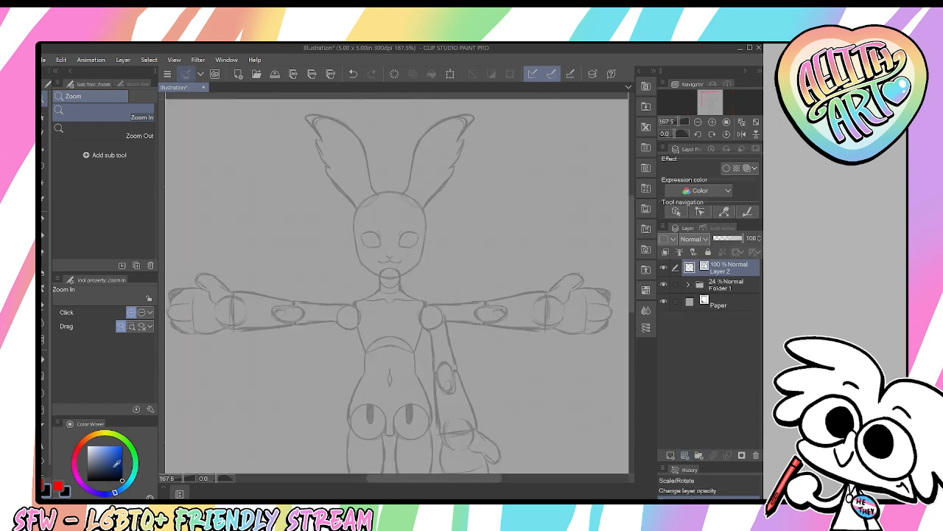
pyautogui.click(414, 214)
pyautogui.click(412, 235)
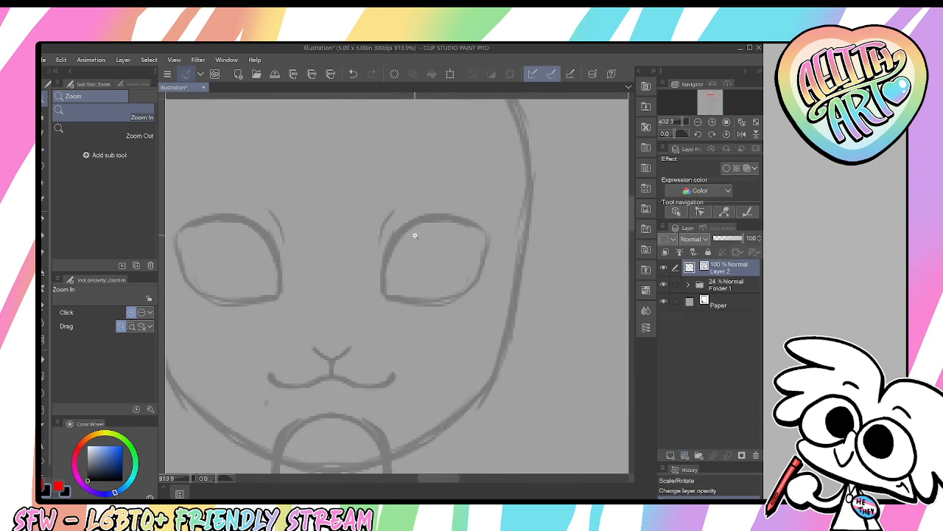
pyautogui.click(457, 247)
pyautogui.click(458, 248)
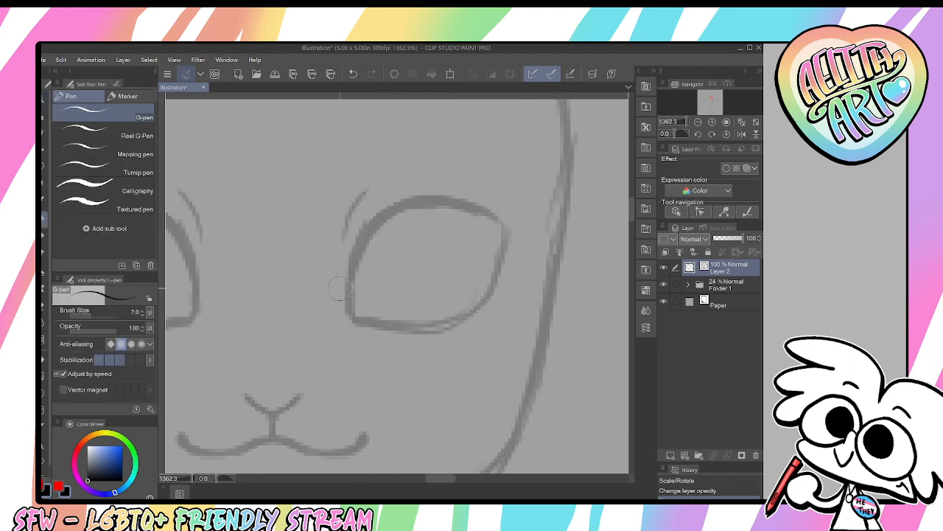
pyautogui.moveTo(352, 315)
pyautogui.mouseDown()
pyautogui.moveTo(398, 211)
pyautogui.moveTo(491, 214)
pyautogui.moveTo(362, 284)
pyautogui.moveTo(355, 319)
pyautogui.mouseUp()
pyautogui.hotkey('ctrl', 'z')
pyautogui.moveTo(503, 217)
pyautogui.mouseDown()
pyautogui.moveTo(481, 305)
pyautogui.moveTo(353, 321)
pyautogui.mouseUp()
pyautogui.moveTo(412, 321)
pyautogui.mouseDown()
pyautogui.moveTo(468, 302)
pyautogui.moveTo(500, 253)
pyautogui.moveTo(484, 305)
pyautogui.mouseUp()
pyautogui.moveTo(359, 209); pyautogui.dragTo(392, 184)
pyautogui.moveTo(414, 265)
pyautogui.mouseDown()
pyautogui.moveTo(440, 192)
pyautogui.moveTo(419, 210)
pyautogui.mouseUp()
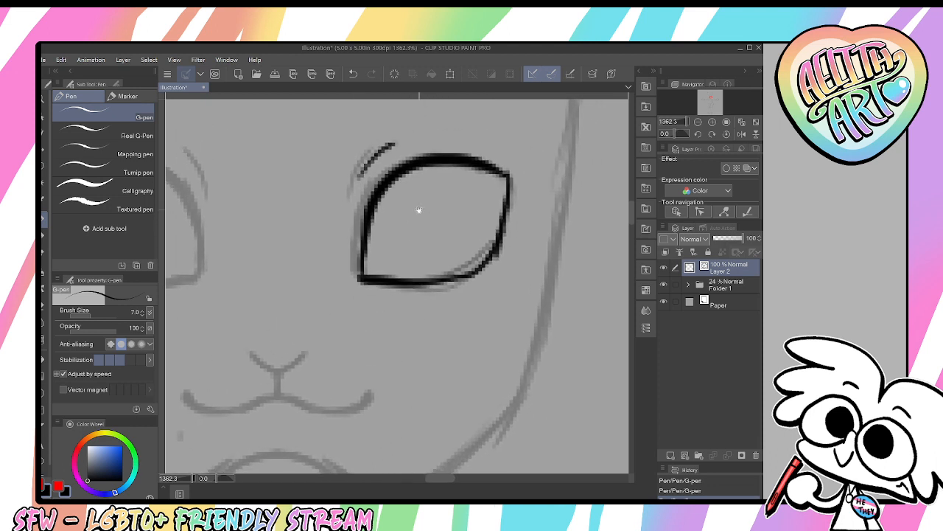
# Squash the inked eye to 50% width and move it just inside the left guide eye's inner corner
pyautogui.scroll(-4, 462, 223)
pyautogui.hotkey('ctrl', 't')
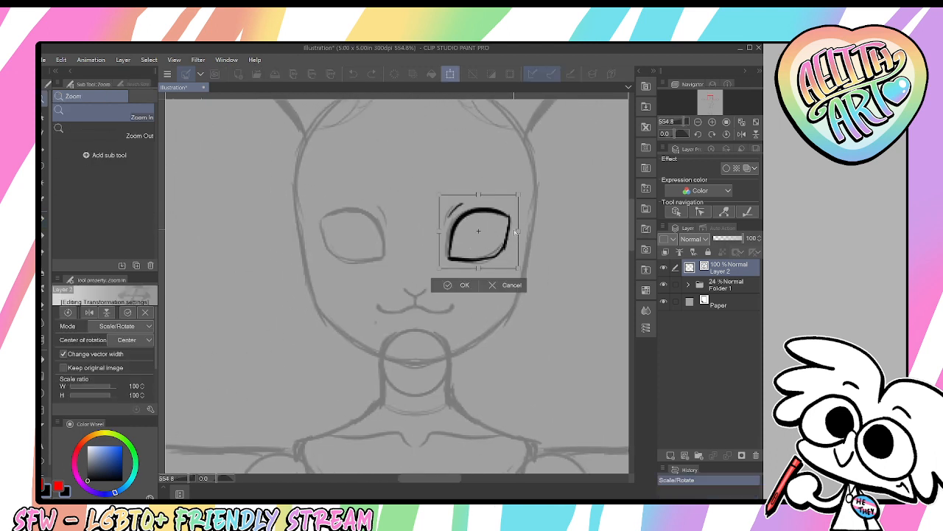
pyautogui.moveTo(519, 231); pyautogui.dragTo(431, 231)
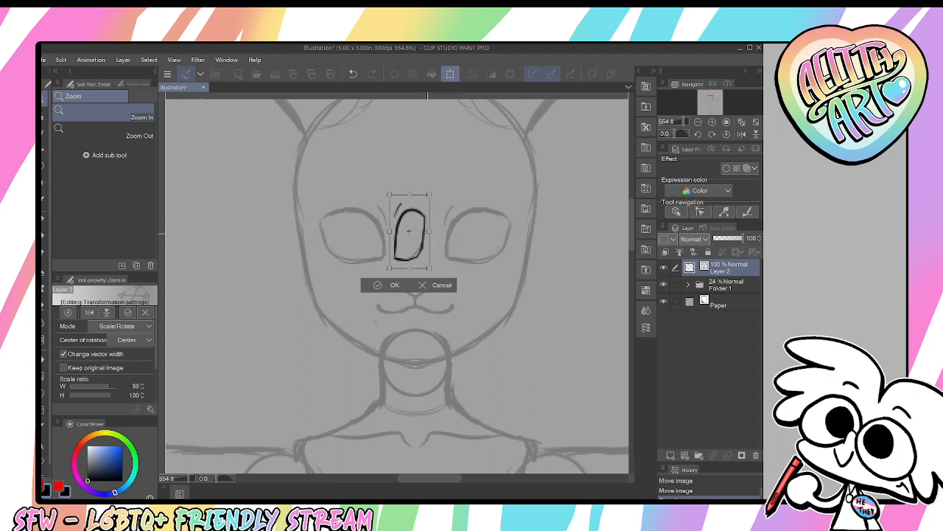
pyautogui.moveTo(409, 231); pyautogui.dragTo(402, 231)
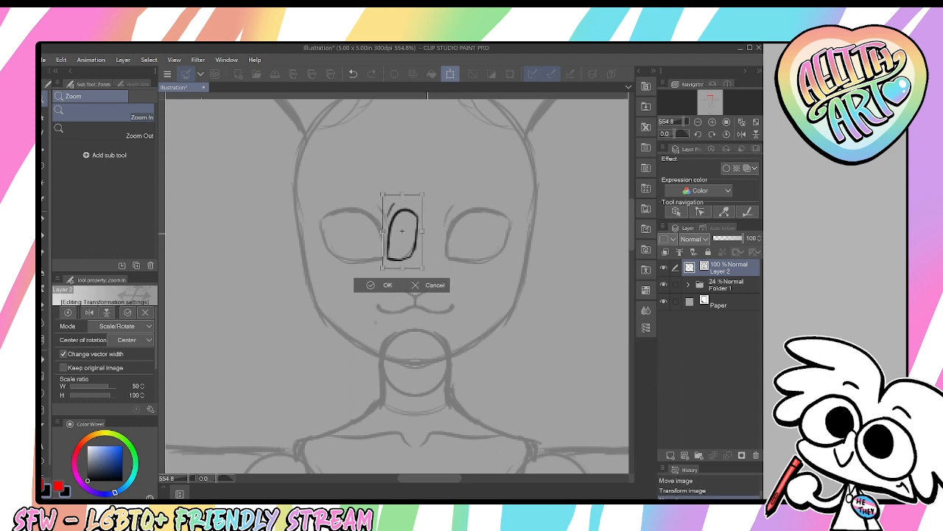
pyautogui.press('Return')
pyautogui.press('p')
pyautogui.scroll(1, 351, 254)
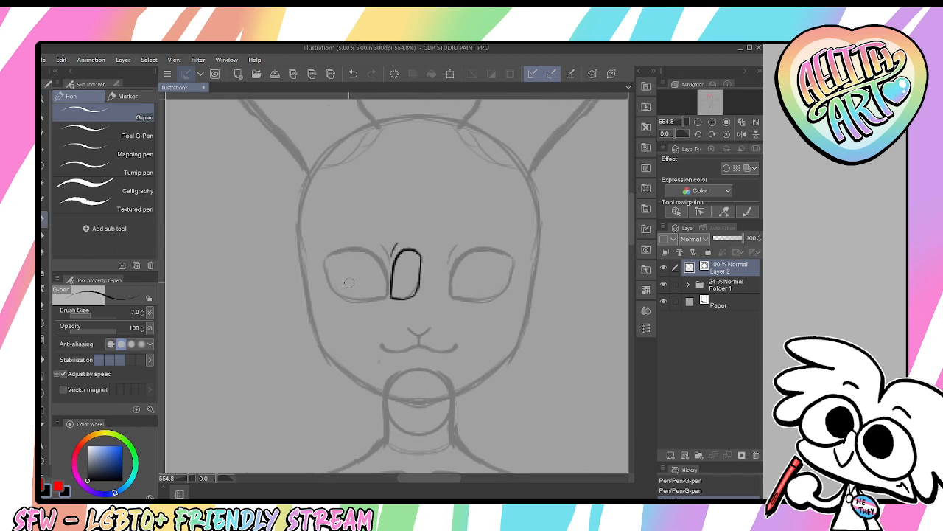
# Try rough strokes for the side and crown of the turned head over the faded guide
pyautogui.moveTo(350, 282)
pyautogui.mouseDown()
pyautogui.moveTo(425, 114)
pyautogui.moveTo(358, 140)
pyautogui.mouseUp()
pyautogui.hotkey('ctrl', 'z')
pyautogui.moveTo(398, 117)
pyautogui.mouseDown()
pyautogui.moveTo(422, 124)
pyautogui.moveTo(402, 115)
pyautogui.moveTo(419, 114)
pyautogui.moveTo(386, 118)
pyautogui.moveTo(341, 177)
pyautogui.mouseUp()
pyautogui.moveTo(360, 130); pyautogui.dragTo(426, 112)
pyautogui.hotkey('ctrl', 'z')
pyautogui.hotkey('ctrl', 'z')
# Rough in the turned head's crown, narrow front side, chin and back curve over the faded guide
pyautogui.moveTo(377, 133)
pyautogui.mouseDown()
pyautogui.moveTo(465, 134)
pyautogui.moveTo(427, 116)
pyautogui.moveTo(493, 131)
pyautogui.mouseUp()
pyautogui.moveTo(416, 118); pyautogui.dragTo(340, 188)
pyautogui.moveTo(352, 155)
pyautogui.mouseDown()
pyautogui.moveTo(331, 248)
pyautogui.moveTo(362, 358)
pyautogui.mouseUp()
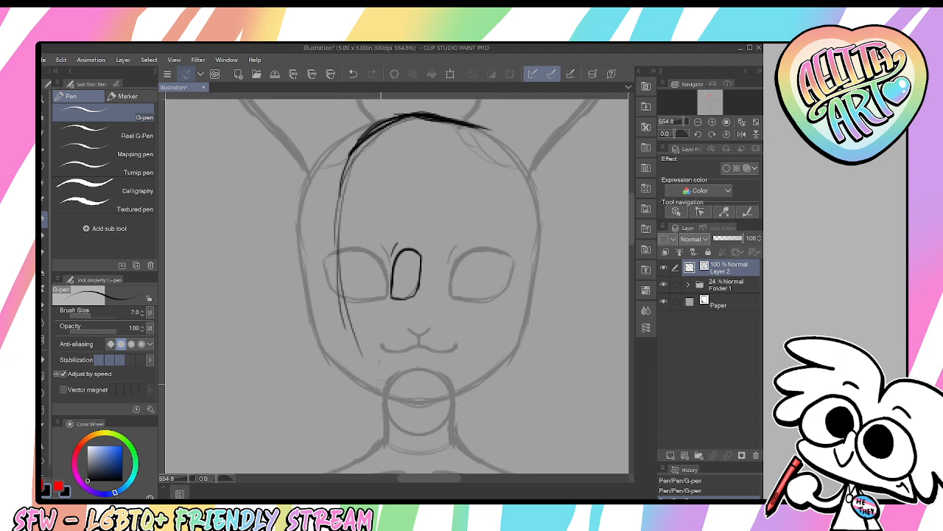
pyautogui.moveTo(352, 301)
pyautogui.mouseDown()
pyautogui.moveTo(380, 382)
pyautogui.moveTo(396, 398)
pyautogui.moveTo(456, 392)
pyautogui.mouseUp()
pyautogui.moveTo(417, 392); pyautogui.dragTo(483, 373)
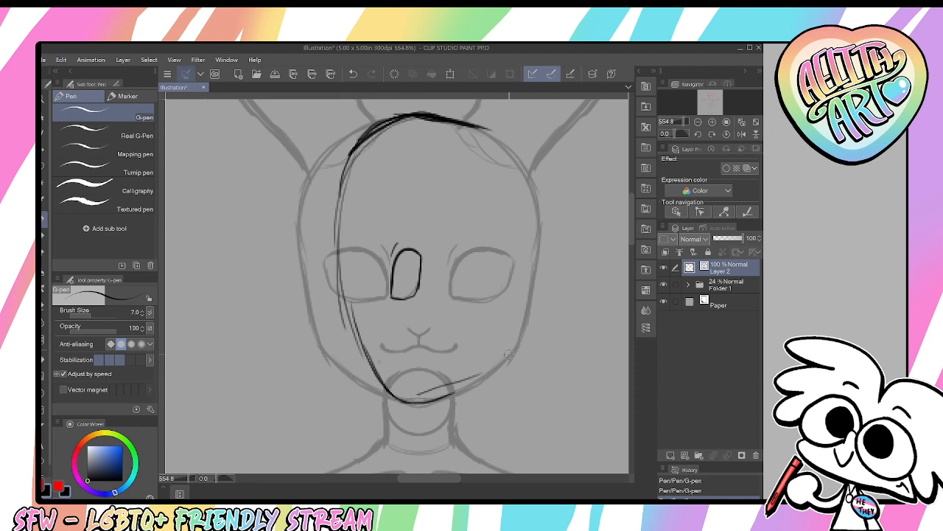
pyautogui.moveTo(479, 126)
pyautogui.mouseDown()
pyautogui.moveTo(529, 177)
pyautogui.moveTo(538, 282)
pyautogui.mouseUp()
pyautogui.moveTo(475, 128)
pyautogui.mouseDown()
pyautogui.moveTo(533, 222)
pyautogui.moveTo(545, 319)
pyautogui.mouseUp()
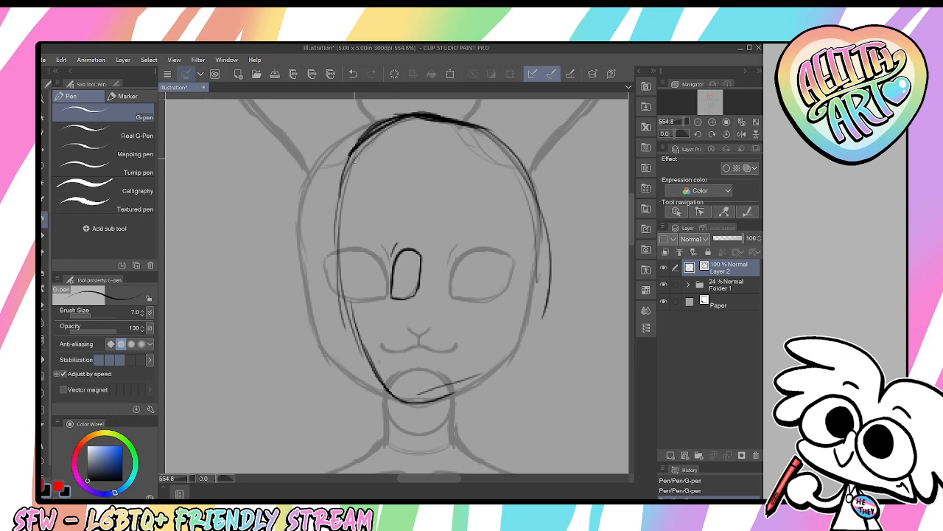
# Add a wider back-of-head curve bulging beyond the guide and thicken the crown and front face lines
pyautogui.moveTo(469, 112); pyautogui.dragTo(342, 185)
pyautogui.moveTo(430, 112)
pyautogui.mouseDown()
pyautogui.moveTo(522, 125)
pyautogui.moveTo(553, 146)
pyautogui.moveTo(364, 123)
pyautogui.moveTo(509, 208)
pyautogui.mouseUp()
pyautogui.hotkey('ctrl', 'z')
pyautogui.moveTo(454, 121); pyautogui.dragTo(527, 234)
pyautogui.moveTo(502, 165); pyautogui.dragTo(528, 260)
pyautogui.moveTo(515, 186); pyautogui.dragTo(525, 249)
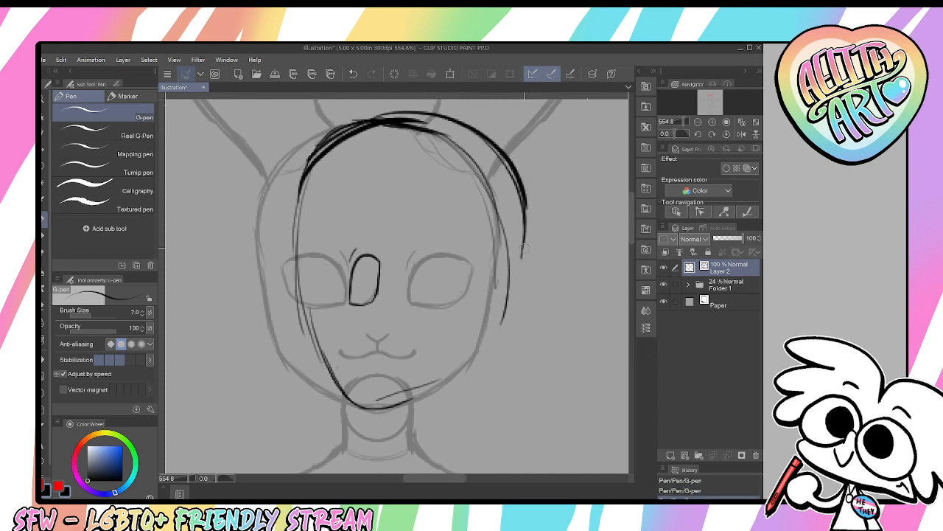
pyautogui.moveTo(335, 136)
pyautogui.mouseDown()
pyautogui.moveTo(307, 164)
pyautogui.moveTo(296, 243)
pyautogui.mouseUp()
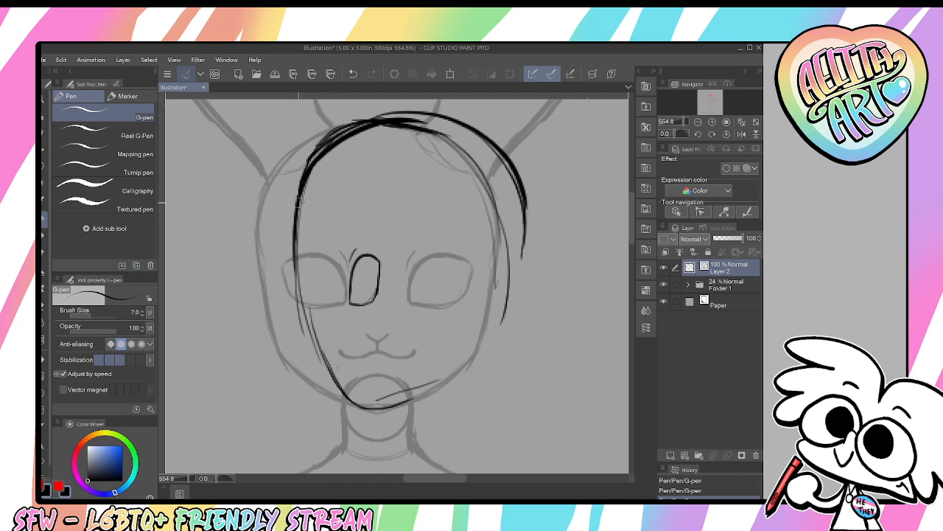
pyautogui.moveTo(299, 203); pyautogui.dragTo(295, 296)
pyautogui.moveTo(522, 199); pyautogui.dragTo(496, 339)
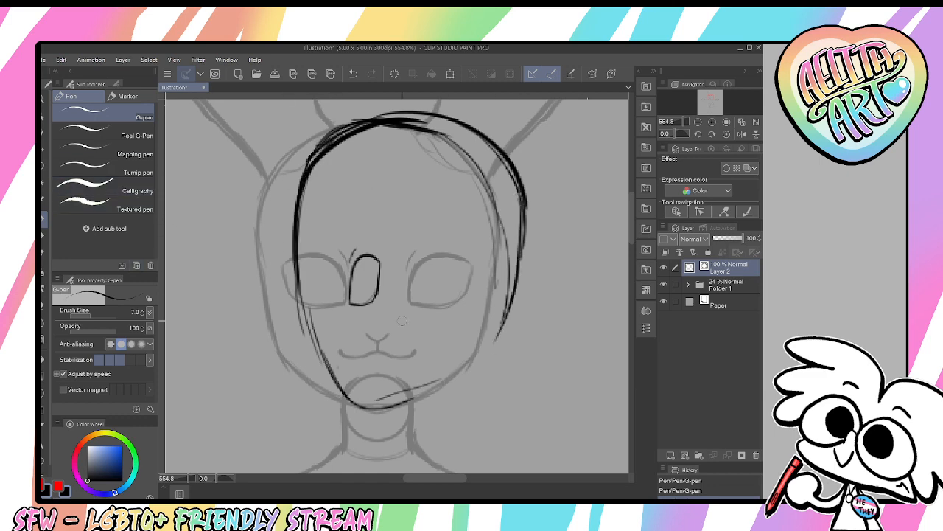
pyautogui.moveTo(298, 262)
pyautogui.mouseDown()
pyautogui.moveTo(302, 316)
pyautogui.moveTo(293, 308)
pyautogui.mouseUp()
pyautogui.hotkey('ctrl', 'z')
pyautogui.hotkey('ctrl', 'z')
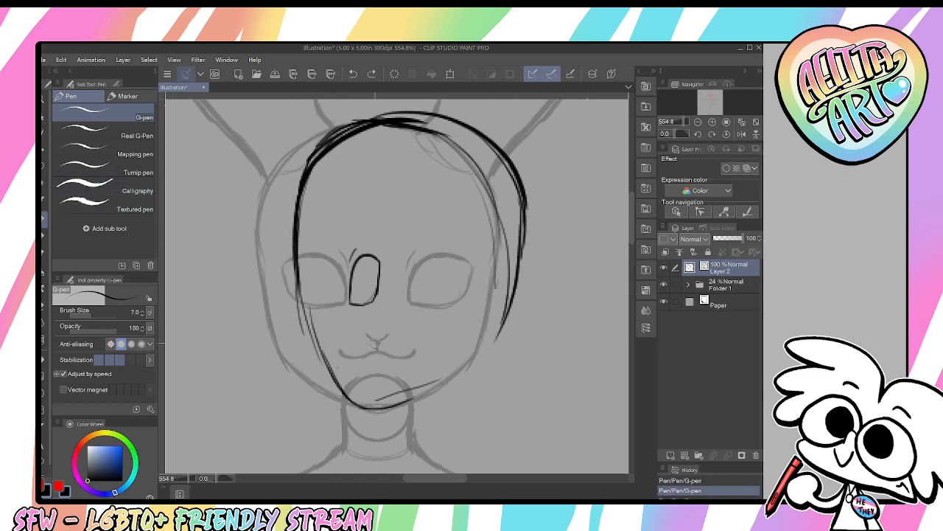
# Draw a horizontal guide line from the faded nose out past the front edge of the face
pyautogui.moveTo(377, 342); pyautogui.dragTo(297, 345)
pyautogui.hotkey('ctrl', 'z')
pyautogui.moveTo(367, 342); pyautogui.dragTo(245, 336)
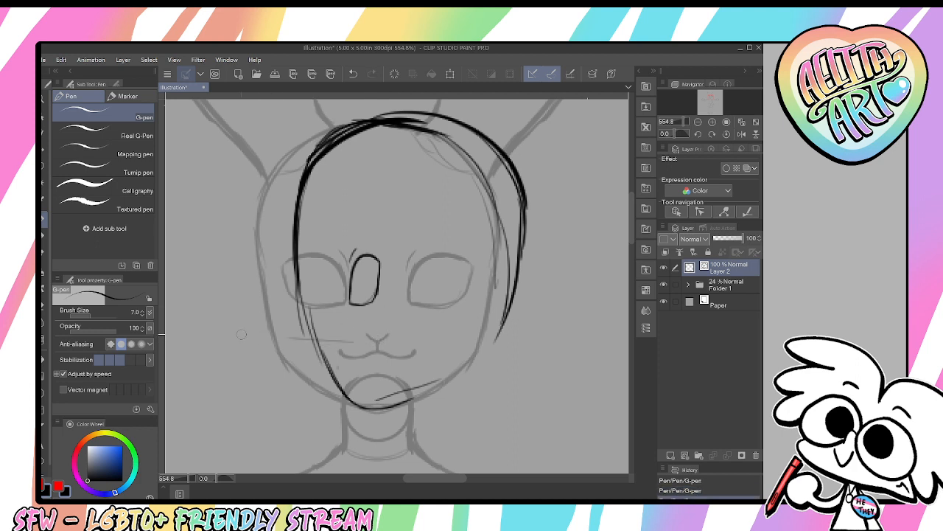
pyautogui.hotkey('ctrl', 'z')
pyautogui.hotkey('ctrl', 'y')
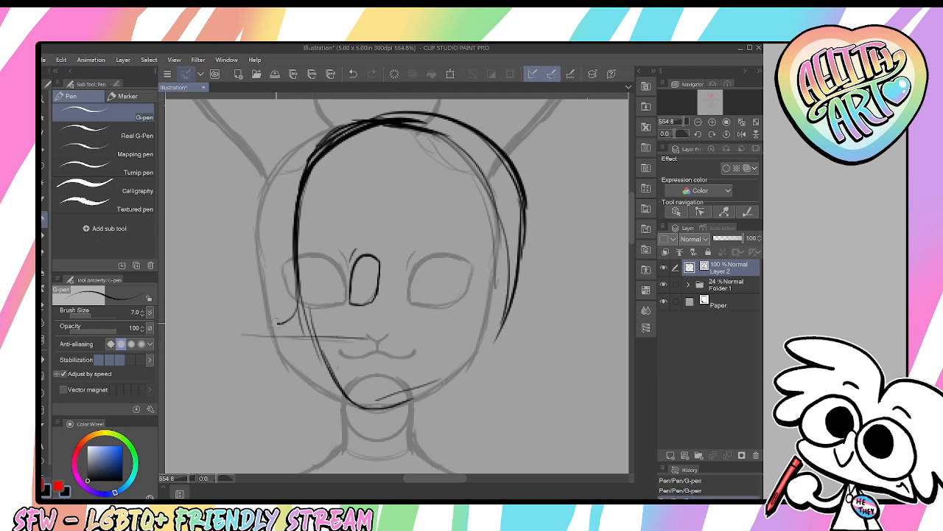
pyautogui.hotkey('ctrl', 'z')
pyautogui.moveTo(298, 284)
pyautogui.mouseDown()
pyautogui.moveTo(279, 323)
pyautogui.moveTo(294, 314)
pyautogui.moveTo(276, 330)
pyautogui.mouseUp()
pyautogui.hotkey('ctrl', 'z')
pyautogui.hotkey('ctrl', 'z')
# Sketch the protruding muzzle, chin and jaw line, and extend the back of the head down to the jaw
pyautogui.moveTo(298, 367)
pyautogui.mouseDown()
pyautogui.moveTo(323, 399)
pyautogui.moveTo(361, 407)
pyautogui.moveTo(340, 410)
pyautogui.moveTo(403, 396)
pyautogui.mouseUp()
pyautogui.moveTo(342, 411); pyautogui.dragTo(458, 368)
pyautogui.moveTo(409, 388)
pyautogui.mouseDown()
pyautogui.moveTo(464, 363)
pyautogui.moveTo(490, 285)
pyautogui.moveTo(475, 321)
pyautogui.moveTo(425, 355)
pyautogui.mouseUp()
pyautogui.hotkey('ctrl', 'z')
pyautogui.moveTo(447, 342); pyautogui.dragTo(481, 299)
pyautogui.hotkey('ctrl', 'z')
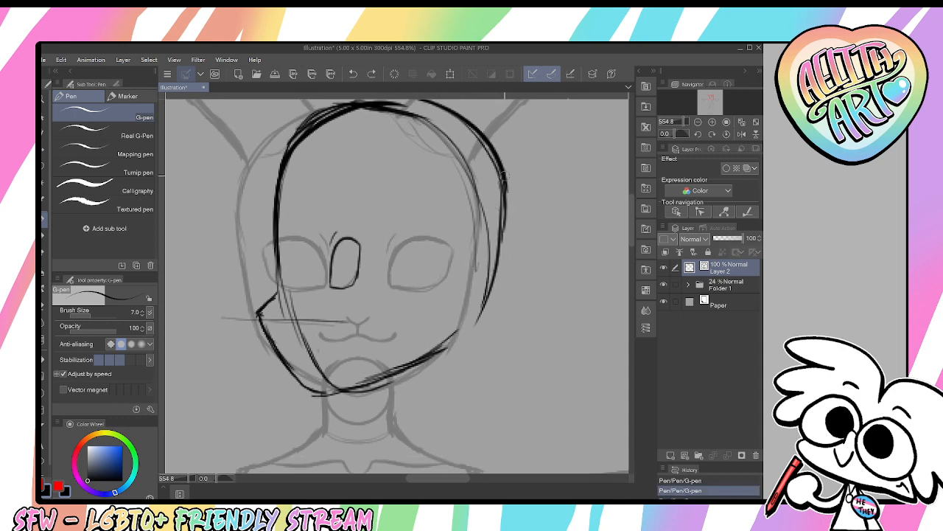
pyautogui.moveTo(506, 185); pyautogui.dragTo(457, 338)
pyautogui.moveTo(496, 282); pyautogui.dragTo(426, 353)
# Mirror the canvas view, shift the sketched head back over the faded guide, and darken its back and crown
pyautogui.moveTo(557, 173); pyautogui.dragTo(558, 222)
pyautogui.click(741, 134)
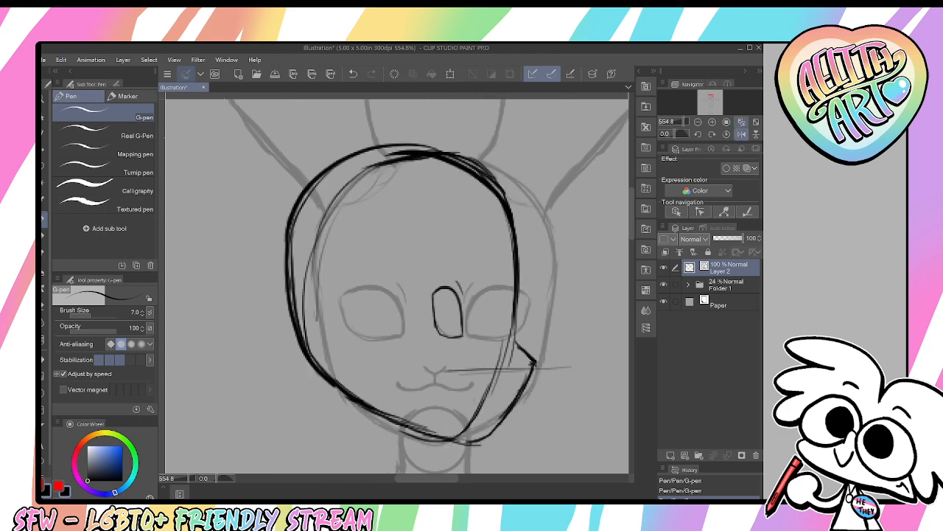
pyautogui.moveTo(296, 319)
pyautogui.mouseDown()
pyautogui.moveTo(290, 281)
pyautogui.moveTo(406, 155)
pyautogui.moveTo(319, 179)
pyautogui.moveTo(443, 159)
pyautogui.mouseUp()
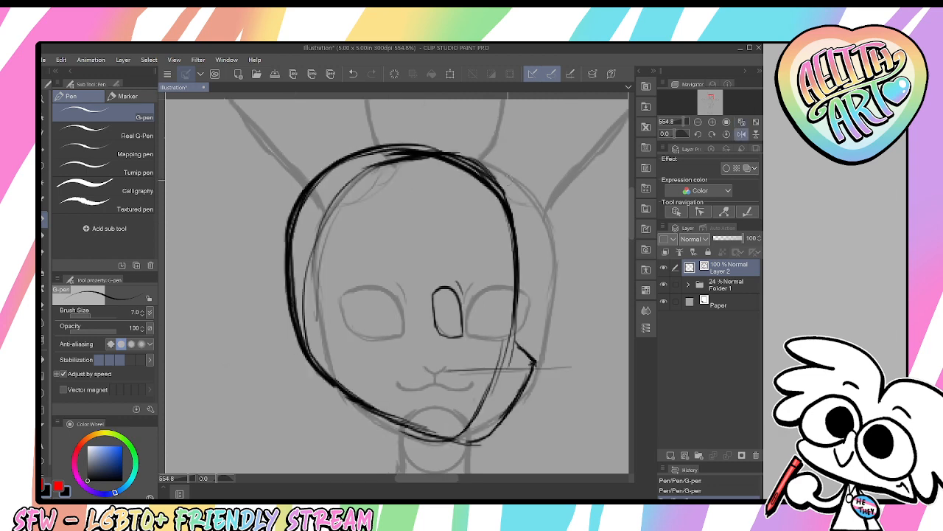
pyautogui.hotkey('ctrl', 't')
pyautogui.moveTo(431, 361); pyautogui.dragTo(465, 362)
pyautogui.press('Return')
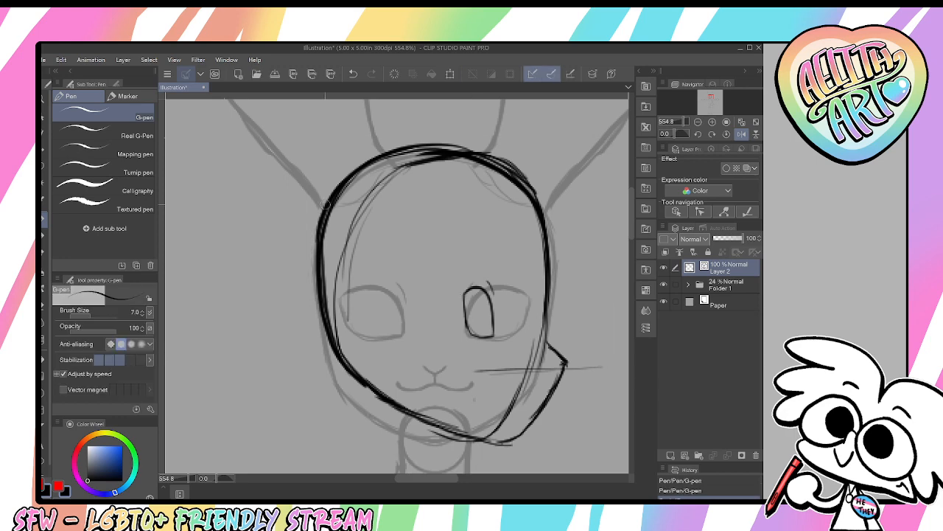
pyautogui.moveTo(329, 332)
pyautogui.mouseDown()
pyautogui.moveTo(318, 241)
pyautogui.moveTo(341, 194)
pyautogui.moveTo(330, 223)
pyautogui.moveTo(462, 149)
pyautogui.mouseUp()
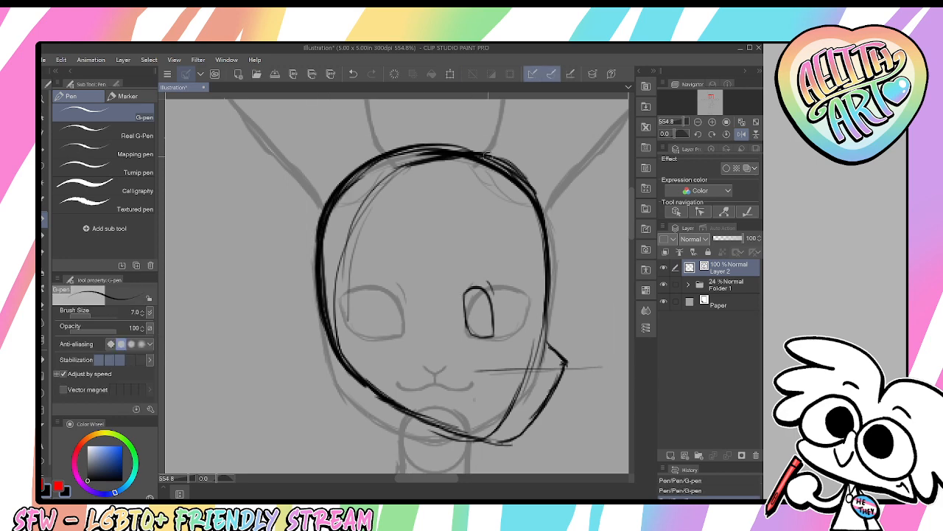
pyautogui.moveTo(383, 157); pyautogui.dragTo(480, 149)
# Erase the spare inner crown strokes, unmirror the view, and erase the old face line behind the muzzle
pyautogui.press('e')
pyautogui.moveTo(394, 173); pyautogui.dragTo(468, 154)
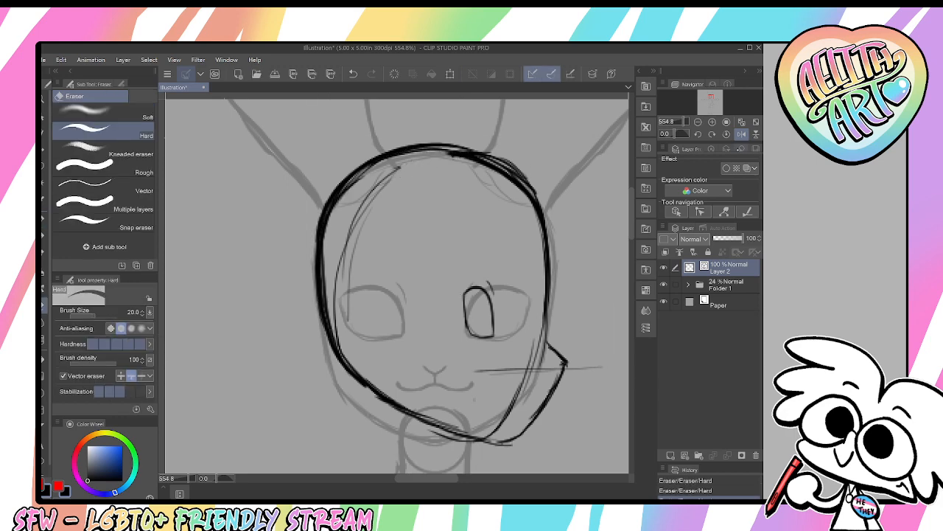
pyautogui.press('h')
pyautogui.moveTo(250, 340)
pyautogui.mouseDown()
pyautogui.moveTo(265, 371)
pyautogui.moveTo(298, 371)
pyautogui.mouseUp()
pyautogui.moveTo(251, 311); pyautogui.dragTo(252, 341)
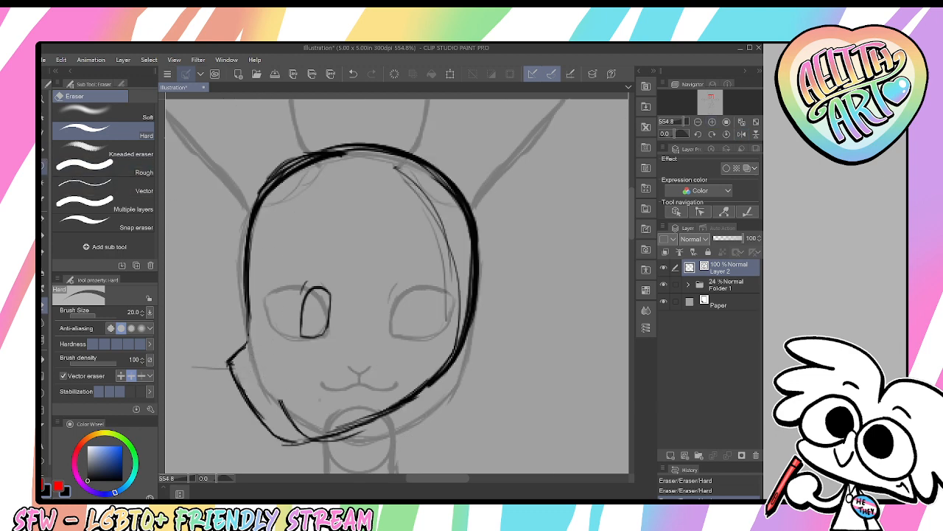
# Lasso the narrow inked eye and move it closer to the front edge of the face
pyautogui.press('m')
pyautogui.moveTo(308, 258); pyautogui.dragTo(305, 262)
pyautogui.hotkey('ctrl', 't')
pyautogui.moveTo(333, 341)
pyautogui.mouseDown()
pyautogui.moveTo(292, 338)
pyautogui.moveTo(277, 314)
pyautogui.mouseUp()
pyautogui.press('Return')
# Erase the leftover stroke inside the chin where the muzzle meets the jaw line
pyautogui.scroll(2, 301, 395)
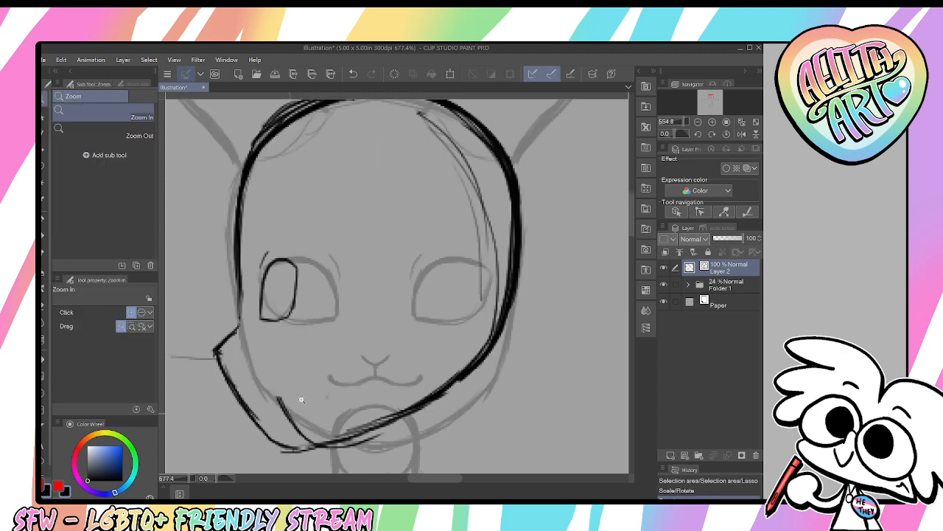
pyautogui.press('p')
pyautogui.press('e')
pyautogui.moveTo(374, 389); pyautogui.dragTo(392, 394)
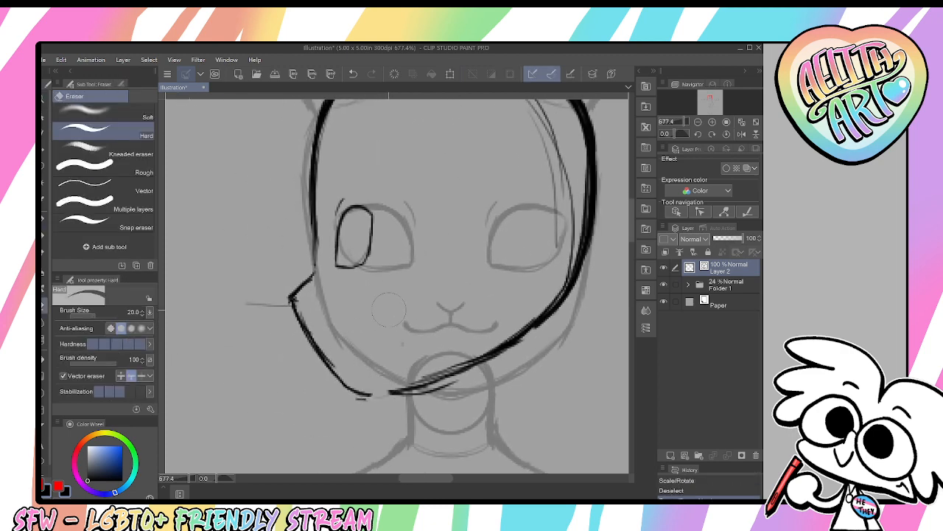
# Ink the right half of the guide's mouth and nose, lasso it, and move it onto the protruding muzzle
pyautogui.press('p')
pyautogui.scroll(3, 482, 306)
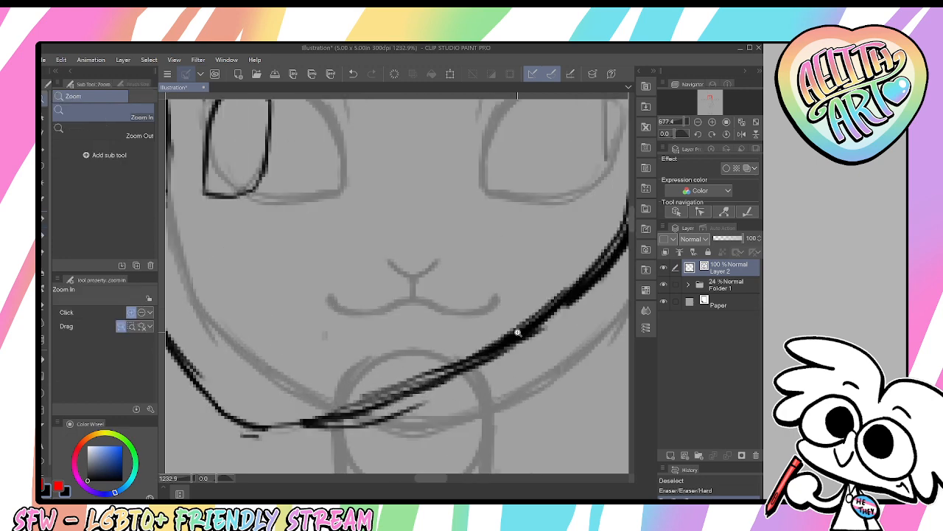
pyautogui.moveTo(498, 297)
pyautogui.mouseDown()
pyautogui.moveTo(450, 312)
pyautogui.moveTo(420, 298)
pyautogui.moveTo(494, 301)
pyautogui.mouseUp()
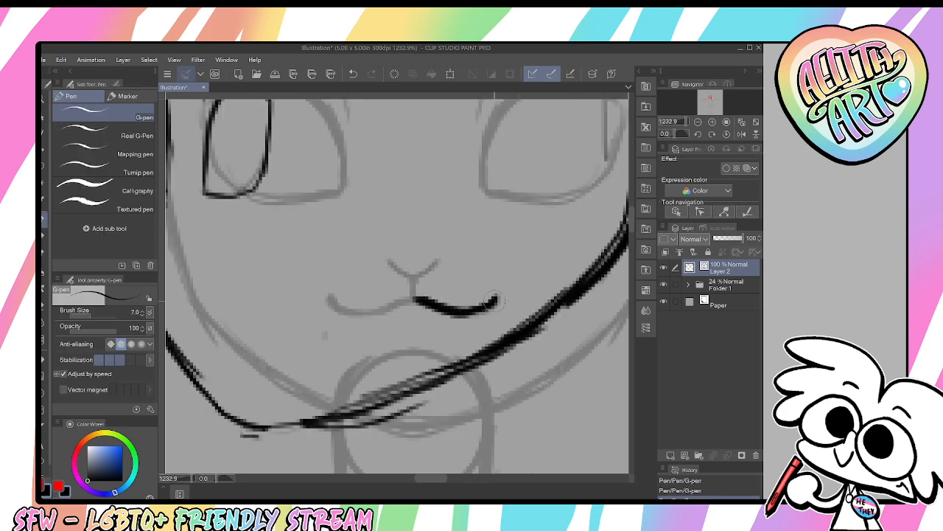
pyautogui.moveTo(415, 296)
pyautogui.mouseDown()
pyautogui.moveTo(412, 275)
pyautogui.moveTo(441, 260)
pyautogui.mouseUp()
pyautogui.press('m')
pyautogui.moveTo(526, 292)
pyautogui.mouseDown()
pyautogui.moveTo(468, 269)
pyautogui.moveTo(389, 312)
pyautogui.mouseUp()
pyautogui.hotkey('ctrl', 't')
pyautogui.moveTo(431, 337); pyautogui.dragTo(319, 323)
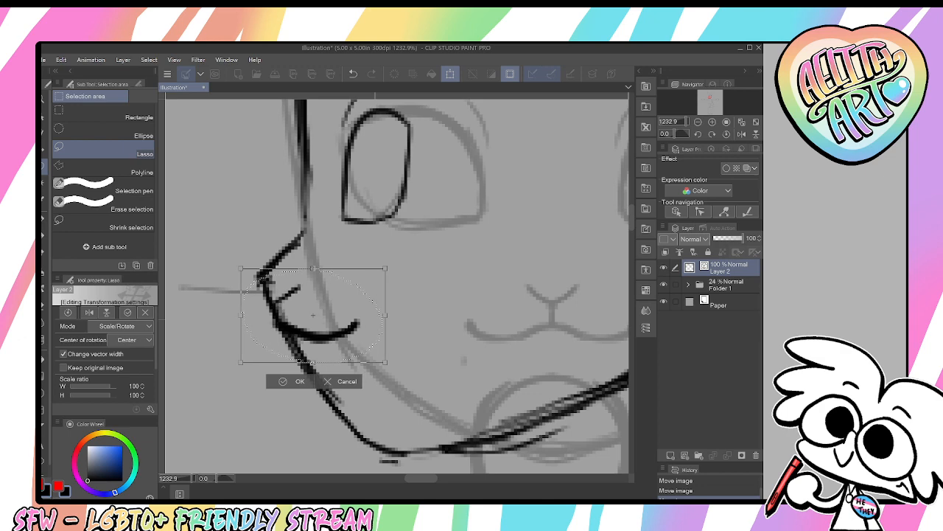
pyautogui.press('Return')
# Redraw the contour from the face front down to the nose tip and erase the old outer muzzle strokes
pyautogui.press('p')
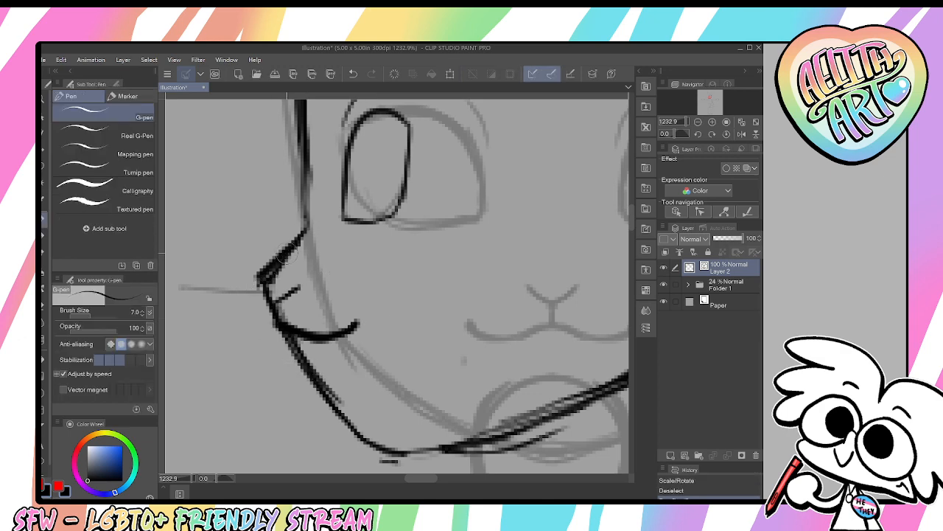
pyautogui.hotkey('ctrl', 'd')
pyautogui.moveTo(306, 210); pyautogui.dragTo(272, 283)
pyautogui.moveTo(291, 251)
pyautogui.mouseDown()
pyautogui.moveTo(269, 288)
pyautogui.moveTo(304, 231)
pyautogui.mouseUp()
pyautogui.hotkey('ctrl', 'z')
pyautogui.moveTo(306, 151); pyautogui.dragTo(270, 286)
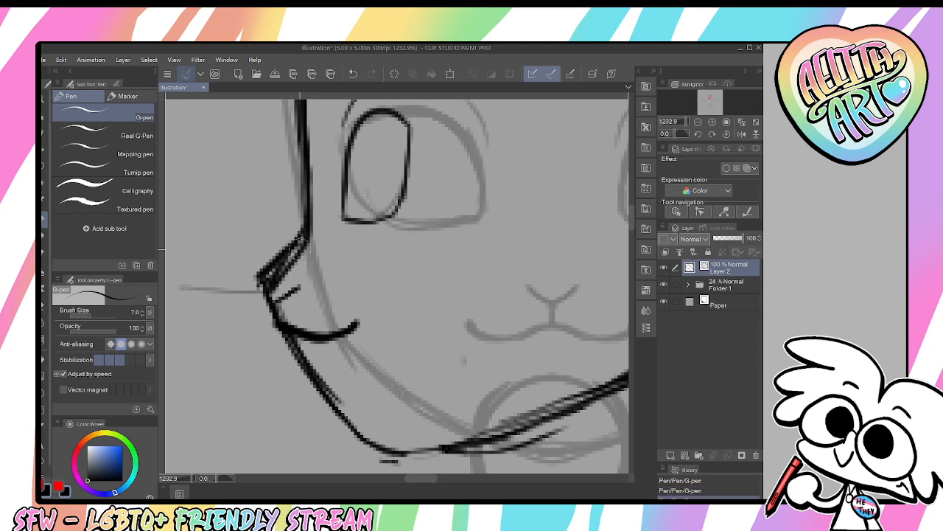
pyautogui.press('e')
pyautogui.moveTo(291, 251)
pyautogui.mouseDown()
pyautogui.moveTo(263, 275)
pyautogui.moveTo(249, 273)
pyautogui.mouseUp()
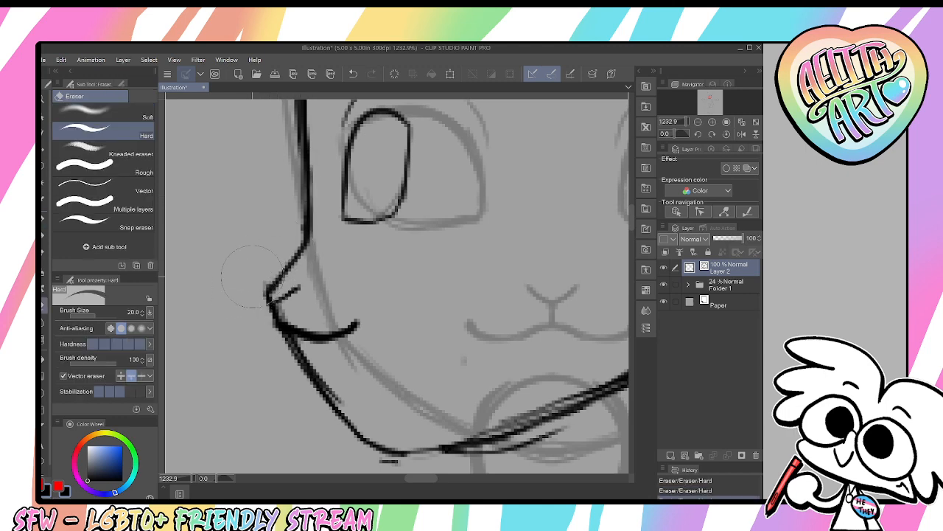
# Strengthen the face front and muzzle contour, and close the gap between the chin and jaw line
pyautogui.press('/')
pyautogui.scroll(-5, 383, 265)
pyautogui.scroll(4, 324, 257)
pyautogui.press('p')
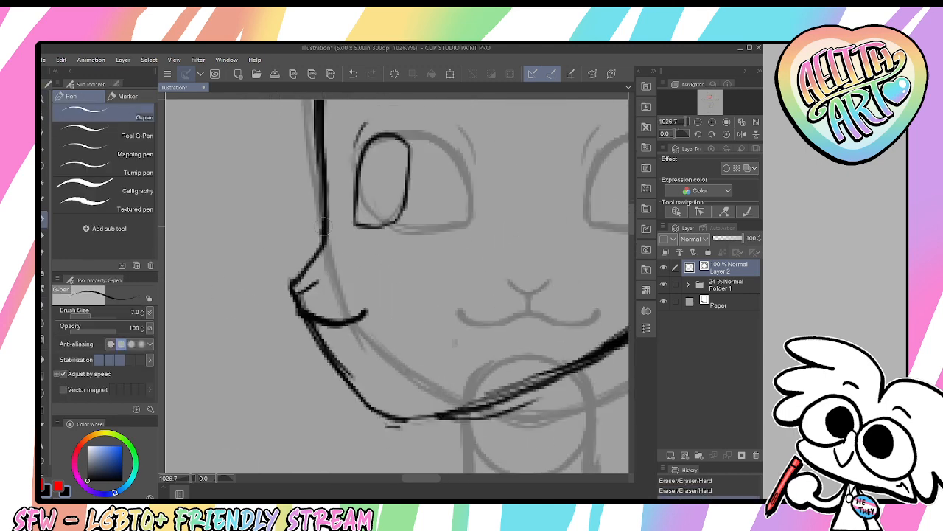
pyautogui.moveTo(324, 171)
pyautogui.mouseDown()
pyautogui.moveTo(321, 262)
pyautogui.moveTo(291, 288)
pyautogui.moveTo(300, 308)
pyautogui.moveTo(368, 346)
pyautogui.moveTo(469, 303)
pyautogui.mouseUp()
pyautogui.press('/')
pyautogui.scroll(-4, 405, 273)
pyautogui.scroll(3, 461, 296)
pyautogui.scroll(2, 460, 296)
pyautogui.press('p')
pyautogui.moveTo(383, 344)
pyautogui.mouseDown()
pyautogui.moveTo(495, 296)
pyautogui.moveTo(429, 328)
pyautogui.mouseUp()
pyautogui.press('/')
pyautogui.scroll(-6, 506, 327)
# Move the whole sketched head slightly toward its muzzle side relative to the faded guide
pyautogui.moveTo(458, 276); pyautogui.dragTo(445, 323)
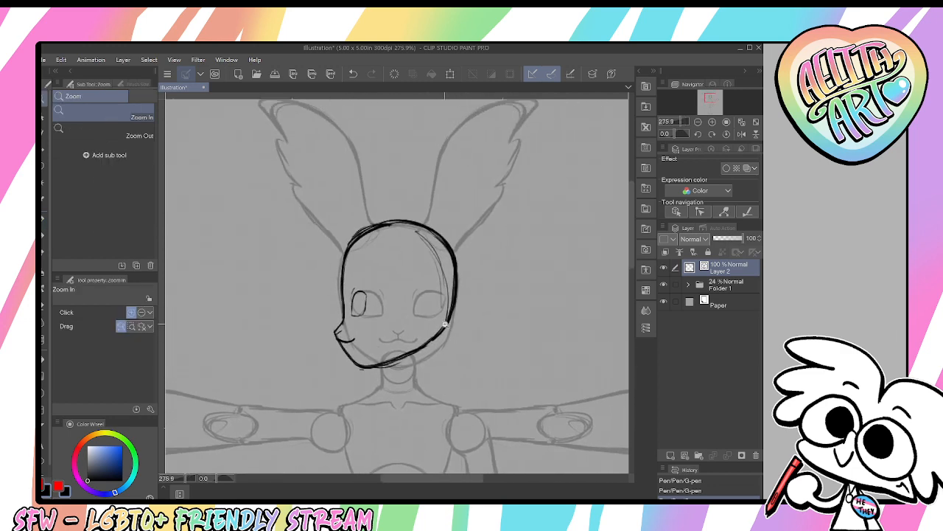
pyautogui.scroll(4, 435, 324)
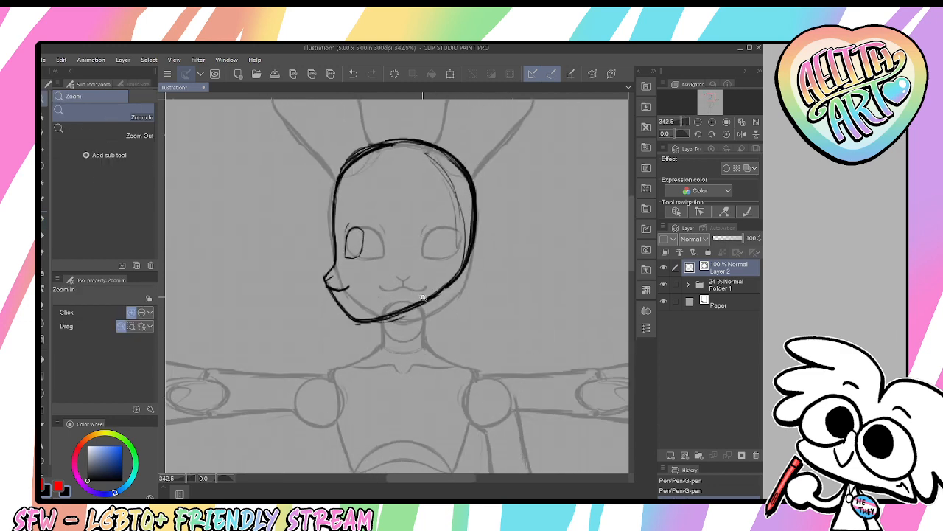
pyautogui.hotkey('ctrl', 't')
pyautogui.moveTo(387, 194); pyautogui.dragTo(377, 194)
pyautogui.press('Return')
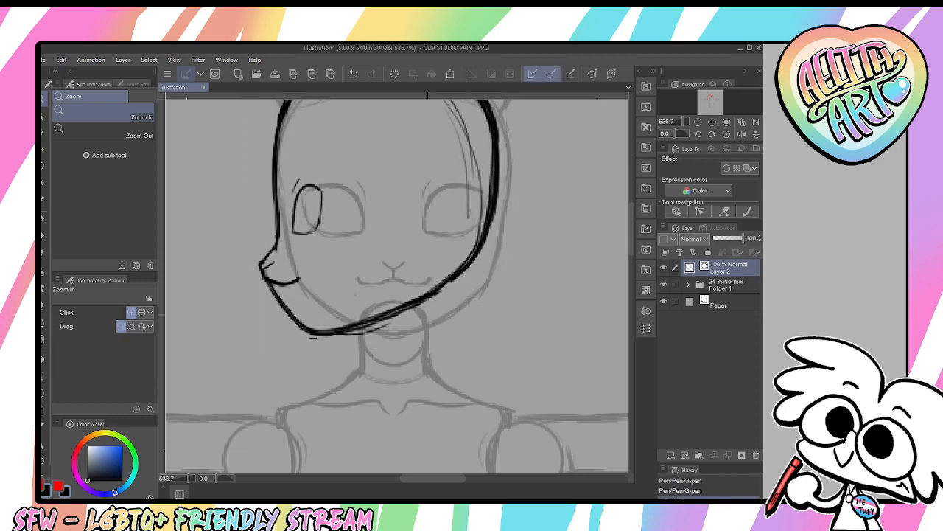
# Sketch the neck and its ball joint beneath the head, following the faded guide
pyautogui.press('p')
pyautogui.moveTo(361, 362)
pyautogui.mouseDown()
pyautogui.moveTo(370, 315)
pyautogui.moveTo(425, 320)
pyautogui.moveTo(426, 370)
pyautogui.mouseUp()
pyautogui.moveTo(366, 343)
pyautogui.mouseDown()
pyautogui.moveTo(358, 381)
pyautogui.moveTo(392, 193)
pyautogui.mouseUp()
pyautogui.moveTo(333, 319); pyautogui.dragTo(319, 187)
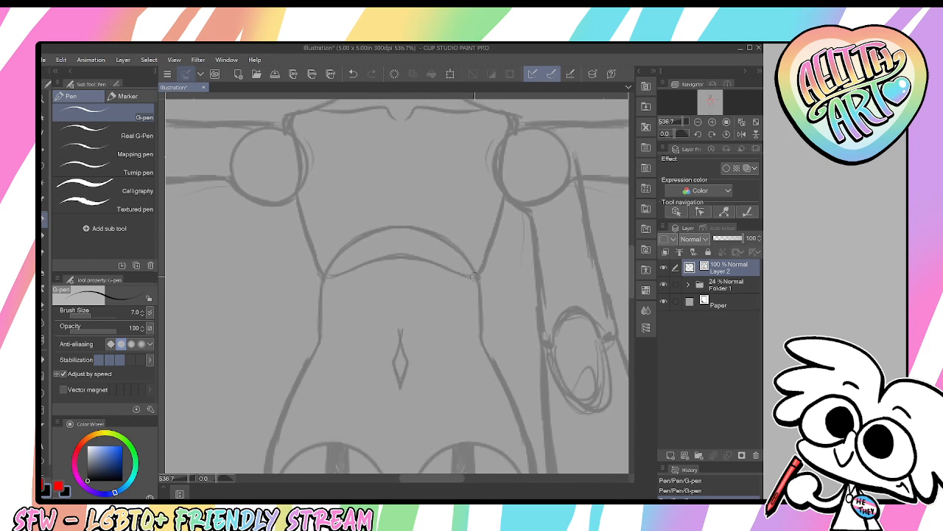
# Mark the base of the ribcage with a straight line and draw the turned torso's curved front and back sides
pyautogui.moveTo(476, 282); pyautogui.dragTo(337, 286)
pyautogui.moveTo(454, 224); pyautogui.dragTo(426, 319)
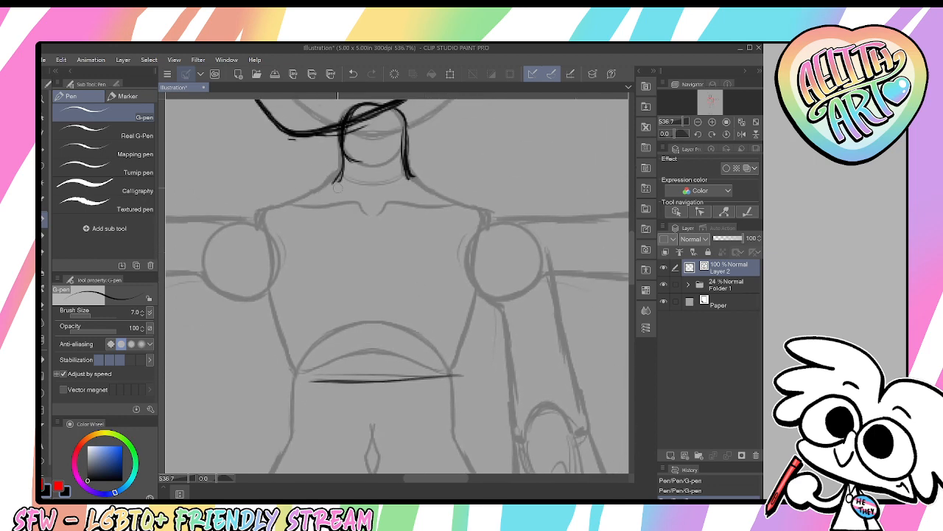
pyautogui.moveTo(341, 174)
pyautogui.mouseDown()
pyautogui.moveTo(288, 300)
pyautogui.moveTo(303, 359)
pyautogui.mouseUp()
pyautogui.moveTo(315, 193)
pyautogui.mouseDown()
pyautogui.moveTo(288, 297)
pyautogui.moveTo(309, 370)
pyautogui.mouseUp()
pyautogui.moveTo(413, 176)
pyautogui.mouseDown()
pyautogui.moveTo(459, 356)
pyautogui.moveTo(454, 205)
pyautogui.moveTo(431, 367)
pyautogui.mouseUp()
pyautogui.hotkey('ctrl', 'z')
pyautogui.moveTo(452, 315); pyautogui.dragTo(477, 235)
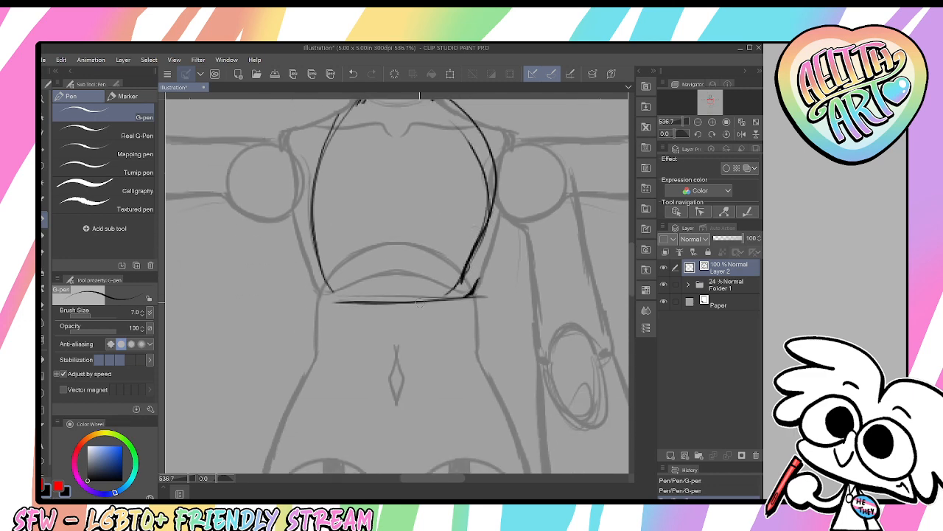
# Draw the ribcage's lower edge as a downward curve joining both torso sides, with a short guide line above it
pyautogui.moveTo(320, 270); pyautogui.dragTo(362, 303)
pyautogui.hotkey('ctrl', 'z')
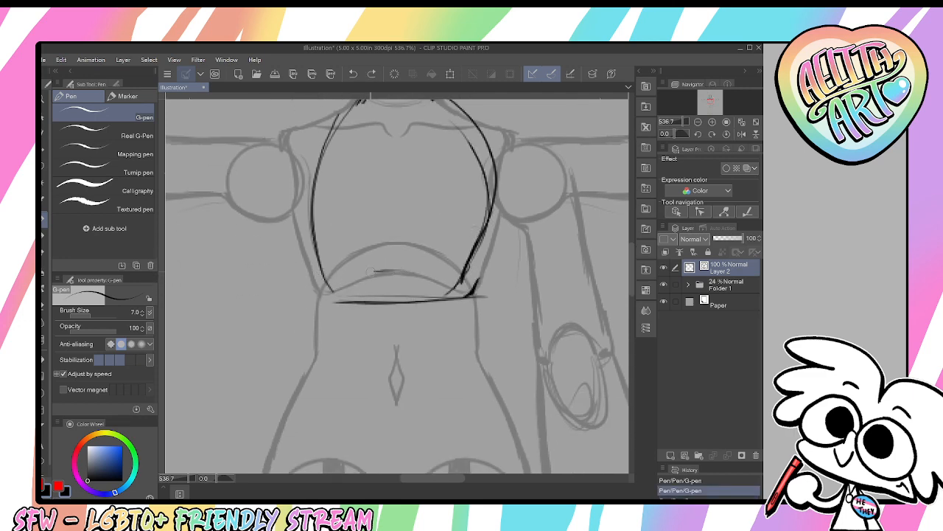
pyautogui.moveTo(374, 271)
pyautogui.mouseDown()
pyautogui.moveTo(311, 276)
pyautogui.moveTo(376, 301)
pyautogui.mouseUp()
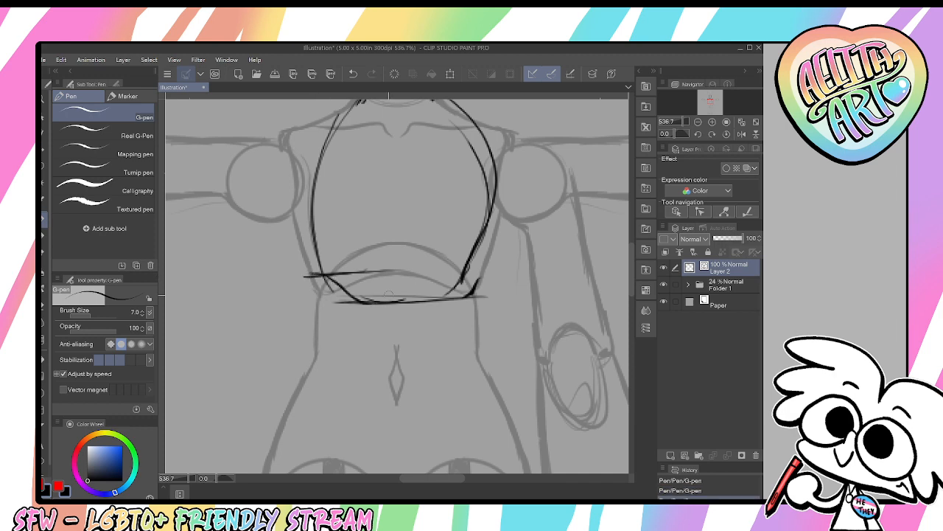
pyautogui.moveTo(456, 280)
pyautogui.mouseDown()
pyautogui.moveTo(403, 301)
pyautogui.moveTo(414, 302)
pyautogui.moveTo(347, 302)
pyautogui.moveTo(307, 274)
pyautogui.mouseUp()
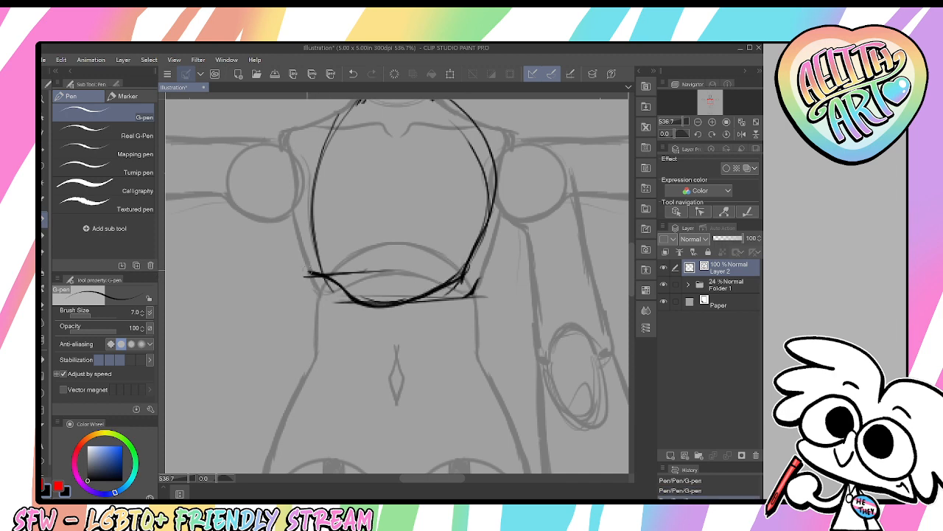
pyautogui.scroll(3, 356, 208)
pyautogui.hotkey('ctrl', 'z')
pyautogui.hotkey('ctrl', 'y')
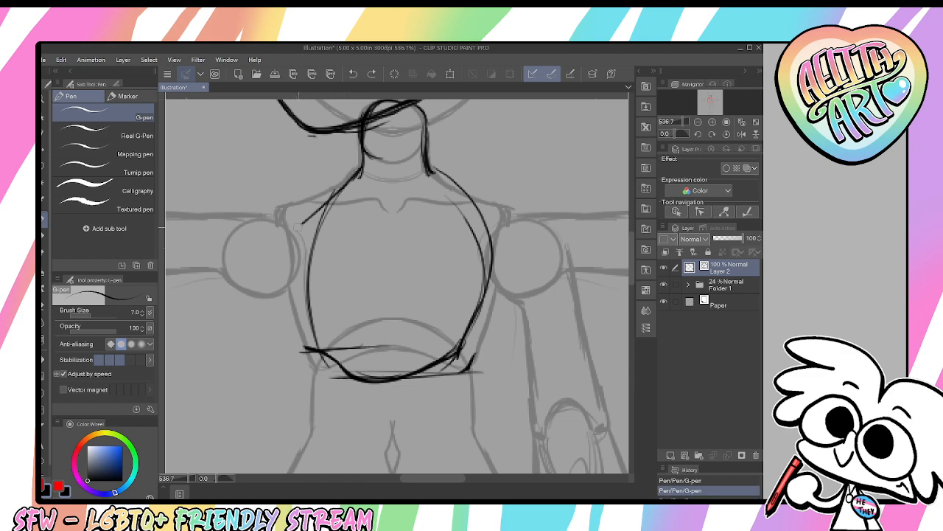
# Replace the slanted shoulder stroke with a short collarbone line and a fuller outer contour along the chest's front side
pyautogui.hotkey('ctrl', 'z')
pyautogui.hotkey('ctrl', 'y')
pyautogui.hotkey('ctrl', 'z')
pyautogui.hotkey('ctrl', 'y')
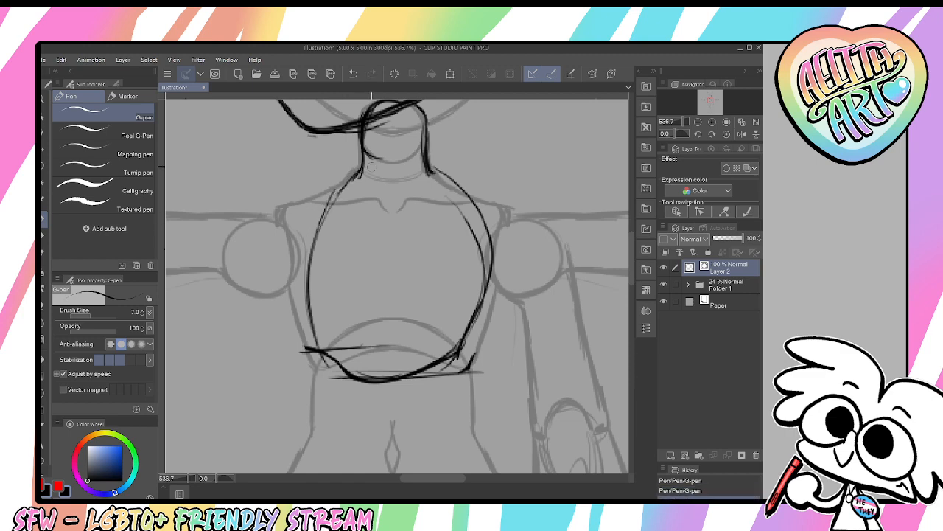
pyautogui.moveTo(330, 204); pyautogui.dragTo(397, 200)
pyautogui.hotkey('ctrl', 'z')
pyautogui.moveTo(336, 201)
pyautogui.mouseDown()
pyautogui.moveTo(364, 193)
pyautogui.moveTo(362, 171)
pyautogui.moveTo(338, 199)
pyautogui.moveTo(300, 303)
pyautogui.mouseUp()
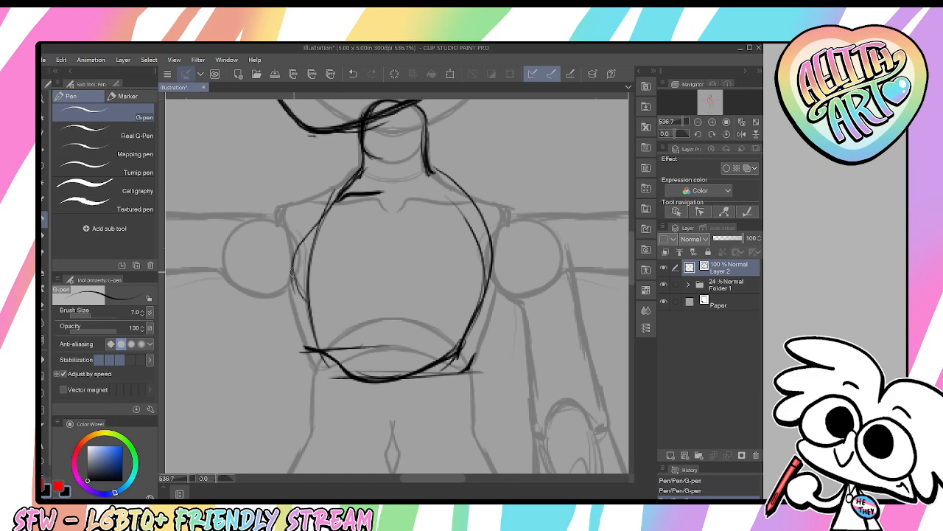
pyautogui.moveTo(336, 199); pyautogui.dragTo(294, 255)
pyautogui.moveTo(301, 293); pyautogui.dragTo(312, 343)
pyautogui.moveTo(295, 281); pyautogui.dragTo(310, 337)
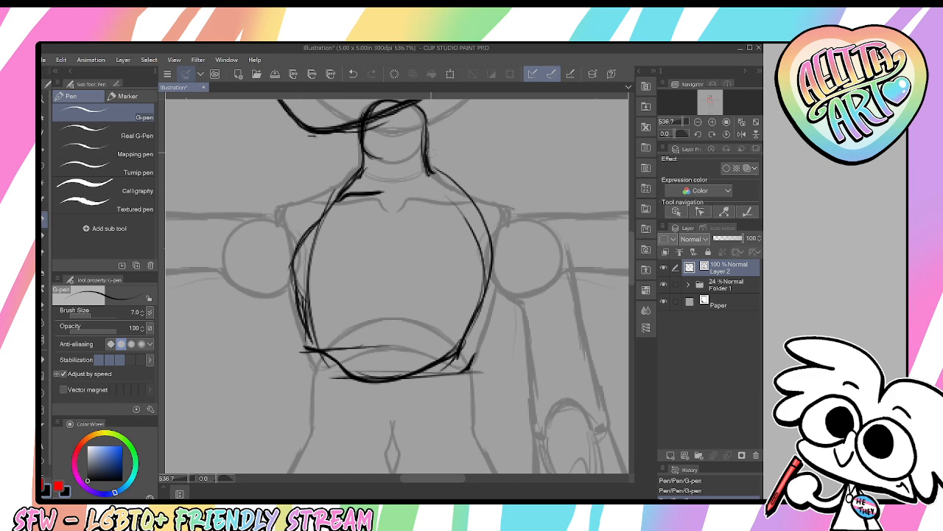
# Redraw the sloping shoulder line from the neck down to the chest's front side
pyautogui.moveTo(426, 158); pyautogui.dragTo(464, 205)
pyautogui.hotkey('ctrl', 'z')
pyautogui.hotkey('ctrl', 'z')
pyautogui.moveTo(367, 165); pyautogui.dragTo(294, 240)
# Redraw the torso's back side as a slimmer curve from the base of the neck to the ribcage's lower edge
pyautogui.moveTo(436, 174); pyautogui.dragTo(490, 270)
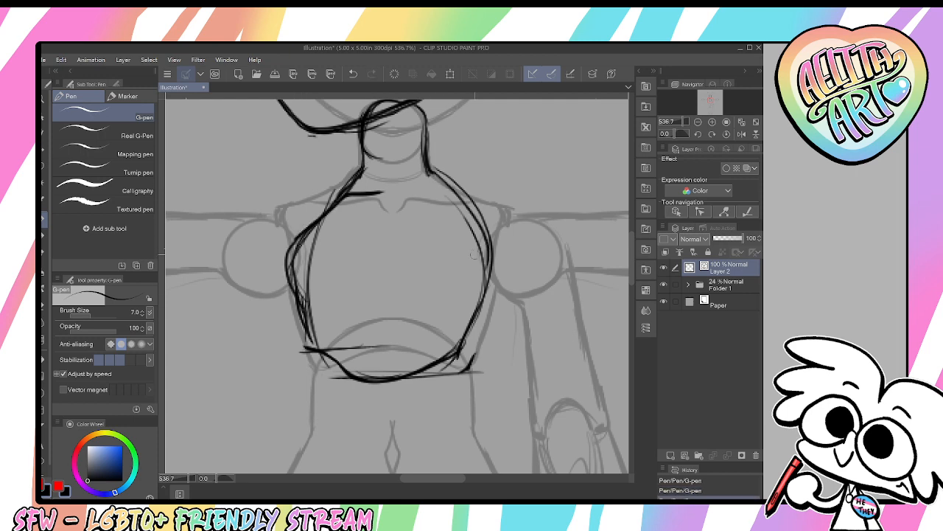
pyautogui.hotkey('ctrl', 'z')
pyautogui.moveTo(425, 164)
pyautogui.mouseDown()
pyautogui.moveTo(473, 221)
pyautogui.moveTo(475, 319)
pyautogui.mouseUp()
pyautogui.hotkey('ctrl', 'z')
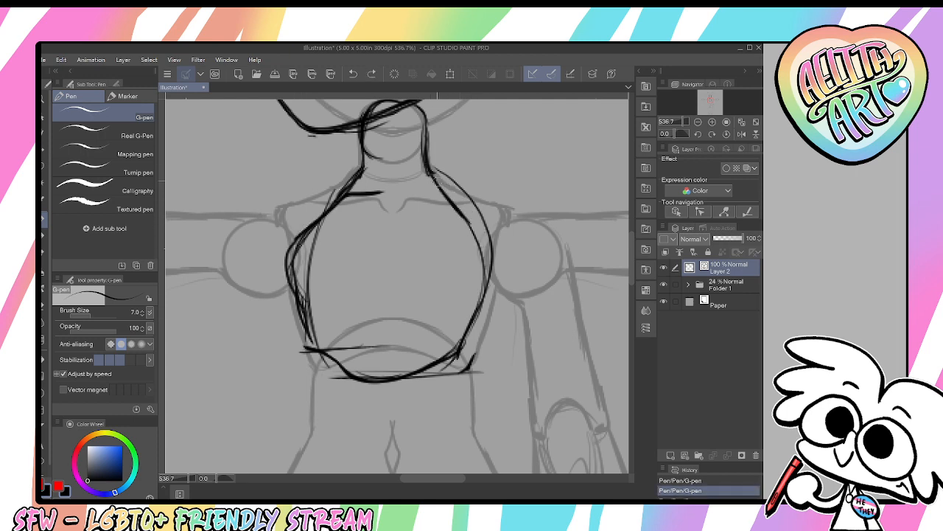
pyautogui.moveTo(436, 177); pyautogui.dragTo(457, 322)
pyautogui.hotkey('ctrl', 'z')
pyautogui.moveTo(438, 189); pyautogui.dragTo(452, 341)
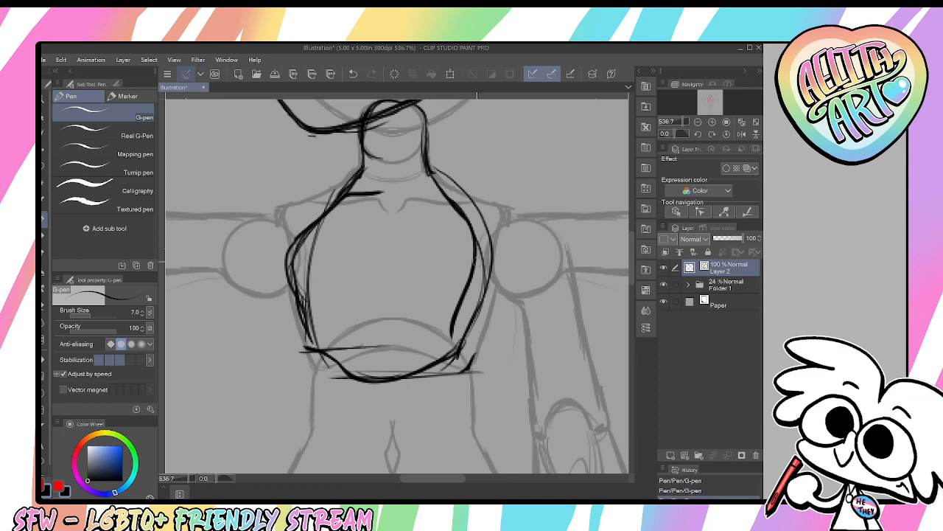
pyautogui.hotkey('ctrl', 'z')
pyautogui.moveTo(464, 201)
pyautogui.mouseDown()
pyautogui.moveTo(460, 344)
pyautogui.moveTo(516, 295)
pyautogui.moveTo(506, 320)
pyautogui.moveTo(467, 249)
pyautogui.moveTo(457, 280)
pyautogui.mouseUp()
pyautogui.hotkey('ctrl', 'space')
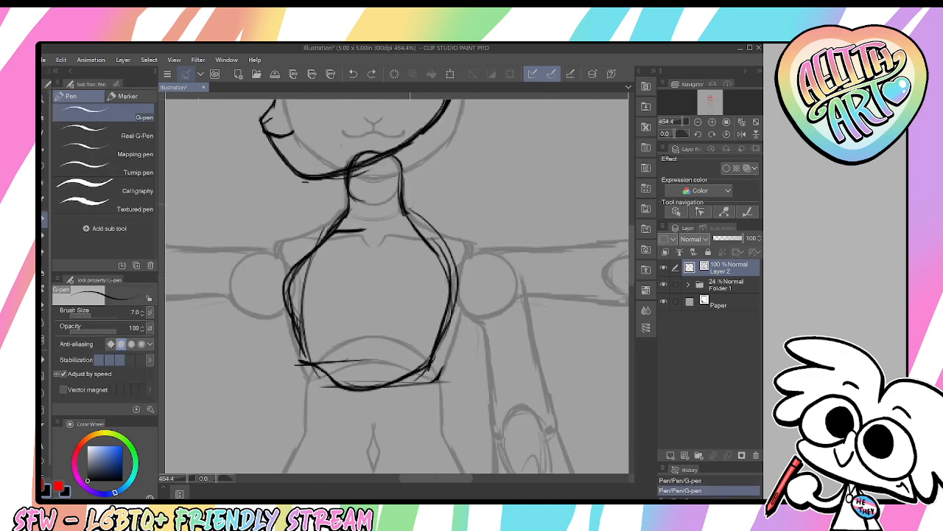
pyautogui.moveTo(406, 210); pyautogui.dragTo(446, 357)
pyautogui.hotkey('ctrl', 'z')
pyautogui.moveTo(445, 310); pyautogui.dragTo(442, 342)
# Erase the surplus outer back curve, the inner front line and the straight guides around the ribcage
pyautogui.press('e')
pyautogui.moveTo(451, 243)
pyautogui.mouseDown()
pyautogui.moveTo(451, 269)
pyautogui.moveTo(449, 259)
pyautogui.mouseUp()
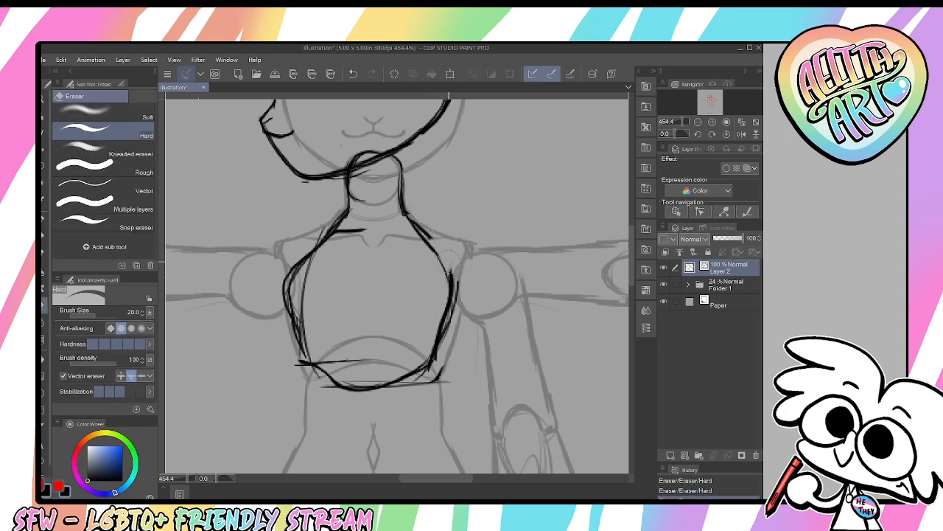
pyautogui.moveTo(457, 300); pyautogui.dragTo(450, 354)
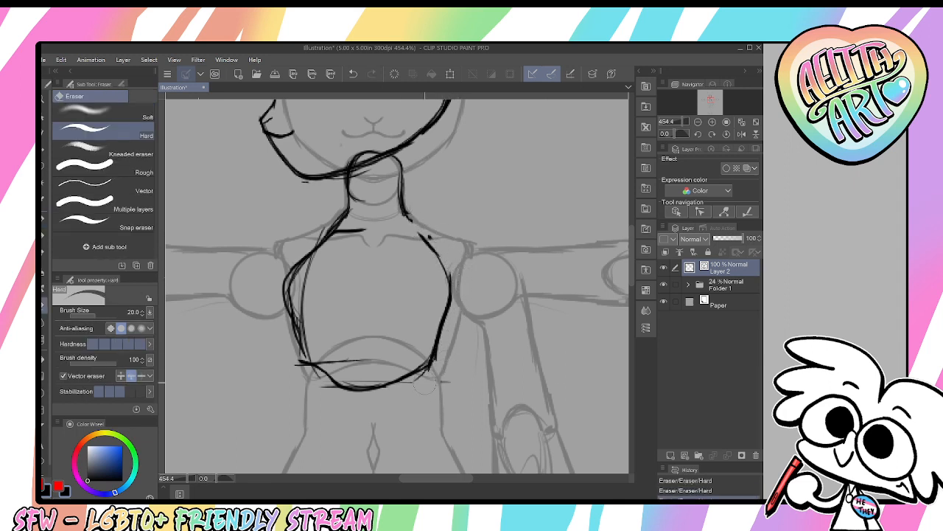
pyautogui.moveTo(320, 299); pyautogui.dragTo(302, 284)
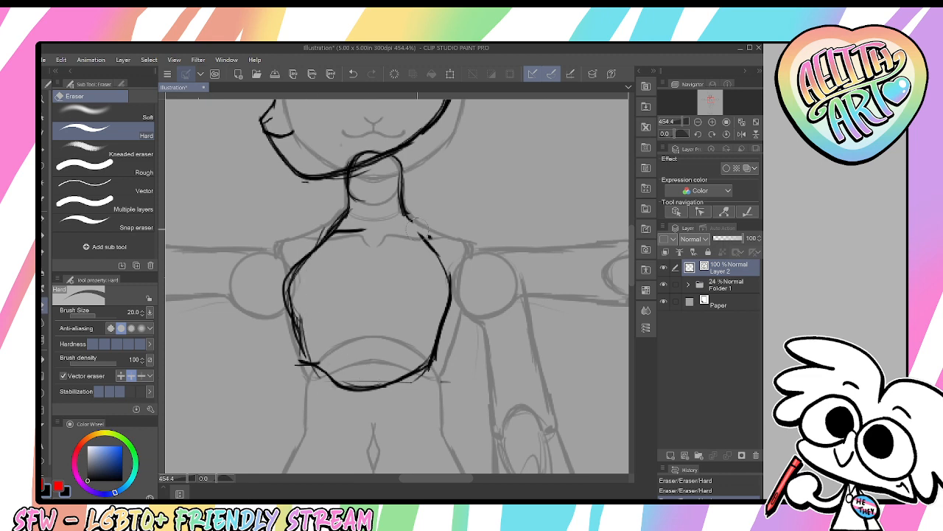
# Draw the circle on the chest and reconnect the back shoulder line to the neck
pyautogui.press('p')
pyautogui.moveTo(369, 243)
pyautogui.mouseDown()
pyautogui.moveTo(365, 299)
pyautogui.moveTo(404, 269)
pyautogui.moveTo(345, 262)
pyautogui.moveTo(362, 254)
pyautogui.moveTo(383, 299)
pyautogui.moveTo(346, 266)
pyautogui.moveTo(369, 299)
pyautogui.mouseUp()
pyautogui.moveTo(407, 215)
pyautogui.mouseDown()
pyautogui.moveTo(429, 239)
pyautogui.moveTo(486, 265)
pyautogui.moveTo(453, 305)
pyautogui.moveTo(442, 263)
pyautogui.moveTo(421, 261)
pyautogui.moveTo(401, 222)
pyautogui.mouseUp()
# Sketch the hip ball joint and the two sides of the thigh beneath it, using the faded leg as a guide
pyautogui.press('p')
pyautogui.moveTo(424, 279)
pyautogui.mouseDown()
pyautogui.moveTo(326, 236)
pyautogui.moveTo(461, 221)
pyautogui.moveTo(331, 191)
pyautogui.moveTo(330, 277)
pyautogui.moveTo(312, 156)
pyautogui.moveTo(300, 184)
pyautogui.moveTo(313, 318)
pyautogui.mouseUp()
pyautogui.hotkey('ctrl', 'z')
pyautogui.moveTo(311, 122); pyautogui.dragTo(337, 383)
pyautogui.moveTo(441, 136); pyautogui.dragTo(430, 329)
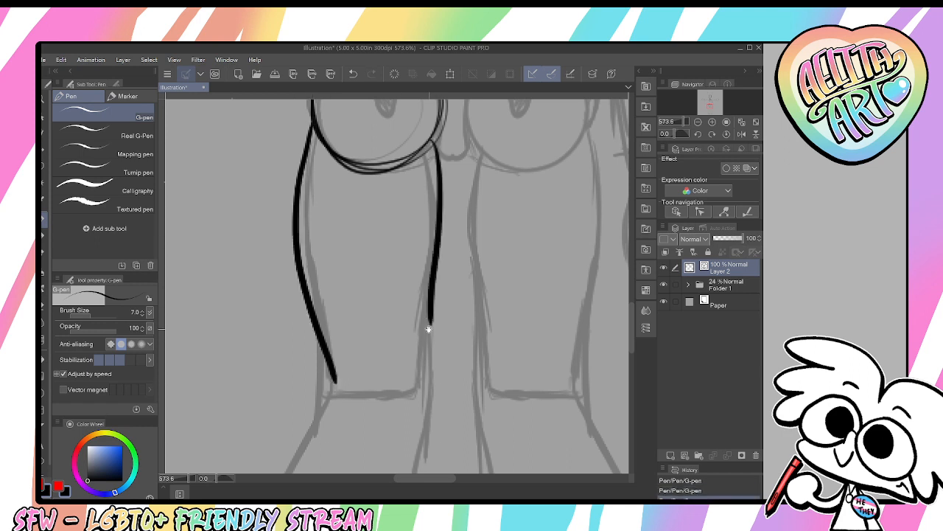
pyautogui.scroll(-1, 435, 243)
pyautogui.hotkey('ctrl', 'z')
pyautogui.scroll(-2, 437, 209)
pyautogui.moveTo(442, 100); pyautogui.dragTo(431, 269)
pyautogui.hotkey('ctrl', 'z')
pyautogui.moveTo(443, 119)
pyautogui.mouseDown()
pyautogui.moveTo(435, 289)
pyautogui.moveTo(430, 221)
pyautogui.moveTo(442, 356)
pyautogui.mouseUp()
# Draw the shin line of the turned lower leg in long strokes from the knee toward the ankle
pyautogui.moveTo(418, 234)
pyautogui.mouseDown()
pyautogui.moveTo(422, 161)
pyautogui.moveTo(454, 381)
pyautogui.mouseUp()
pyautogui.hotkey('ctrl', 'z')
pyautogui.scroll(-1, 441, 265)
pyautogui.moveTo(336, 123); pyautogui.dragTo(352, 353)
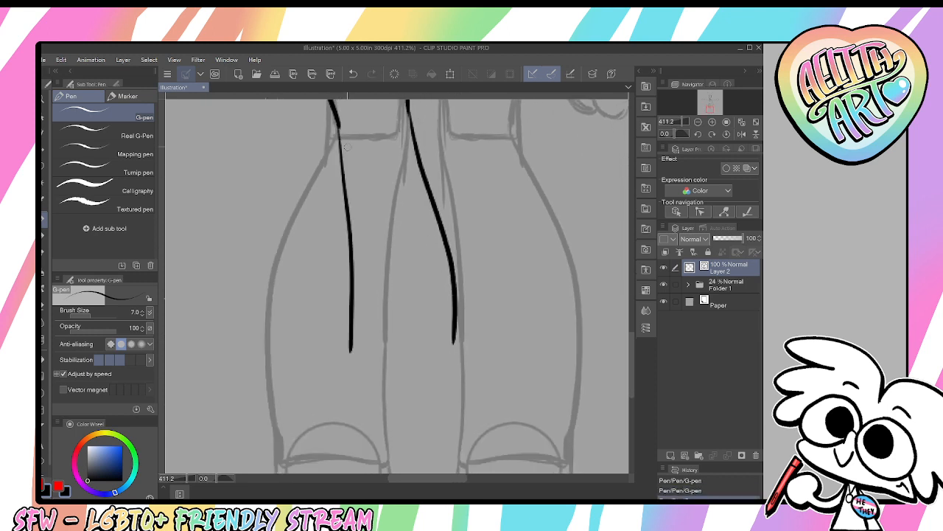
pyautogui.hotkey('ctrl', 'z')
pyautogui.moveTo(335, 123); pyautogui.dragTo(350, 368)
pyautogui.moveTo(345, 234); pyautogui.dragTo(345, 420)
# Redraw the curved calf line down to the ankle and extend the shin line to the same height
pyautogui.moveTo(422, 134)
pyautogui.mouseDown()
pyautogui.moveTo(473, 358)
pyautogui.moveTo(446, 238)
pyautogui.moveTo(432, 306)
pyautogui.mouseUp()
pyautogui.scroll(-1, 442, 265)
pyautogui.hotkey('ctrl', 'z')
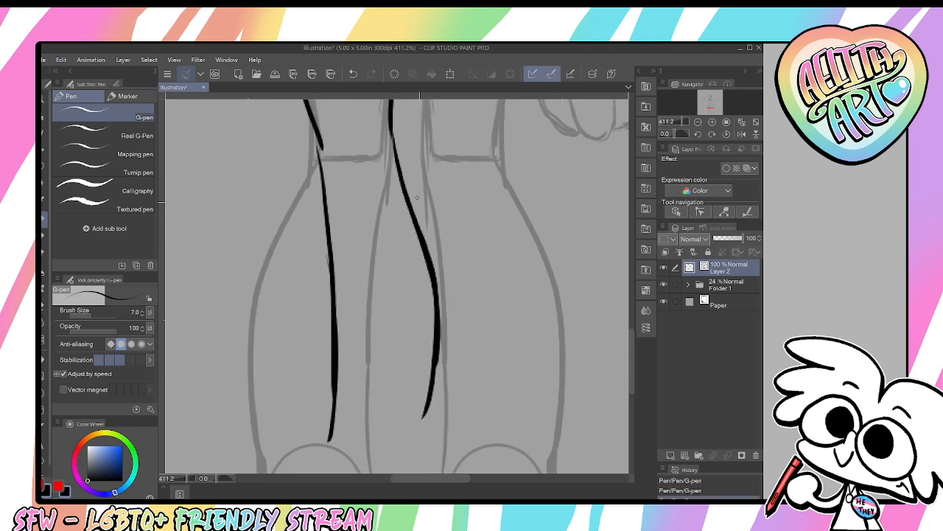
pyautogui.hotkey('ctrl', 'z')
pyautogui.moveTo(390, 140)
pyautogui.mouseDown()
pyautogui.moveTo(433, 279)
pyautogui.moveTo(452, 404)
pyautogui.mouseUp()
pyautogui.moveTo(447, 356); pyautogui.dragTo(445, 263)
pyautogui.moveTo(438, 211); pyautogui.dragTo(435, 370)
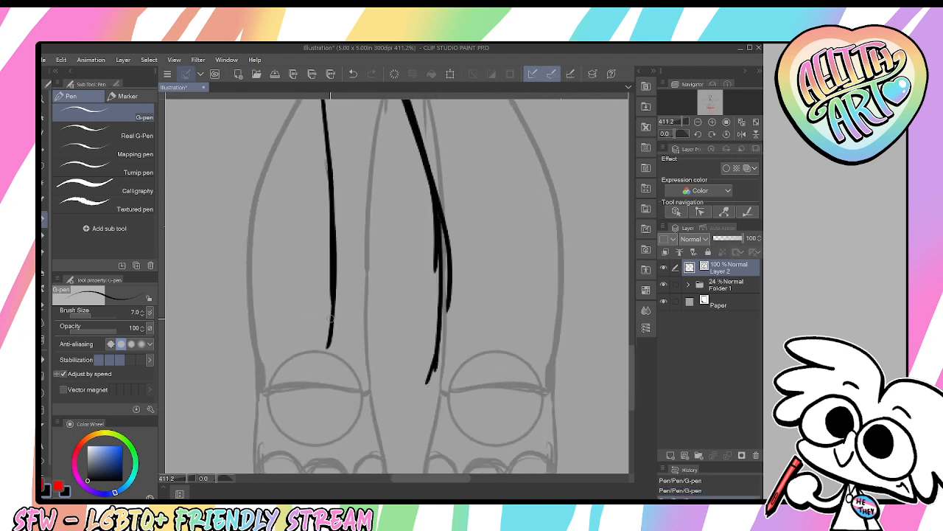
pyautogui.moveTo(331, 319)
pyautogui.mouseDown()
pyautogui.moveTo(327, 375)
pyautogui.moveTo(361, 391)
pyautogui.moveTo(303, 360)
pyautogui.moveTo(363, 389)
pyautogui.moveTo(361, 421)
pyautogui.moveTo(325, 350)
pyautogui.mouseUp()
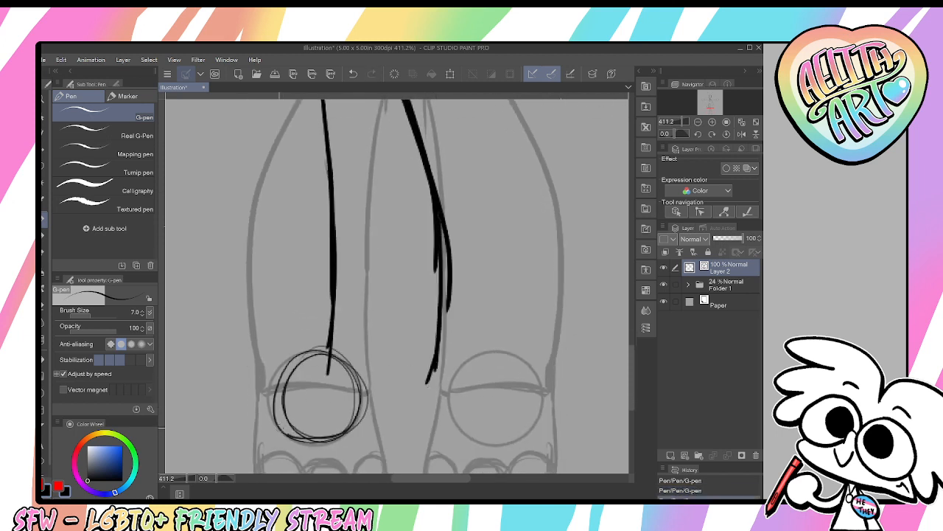
# Sketch a round ankle ball joint at the base of the leg and move it between the shin and calf lines
pyautogui.moveTo(280, 428); pyautogui.dragTo(290, 361)
pyautogui.click(45, 167)
pyautogui.moveTo(366, 440); pyautogui.dragTo(376, 421)
pyautogui.moveTo(376, 421); pyautogui.dragTo(317, 425)
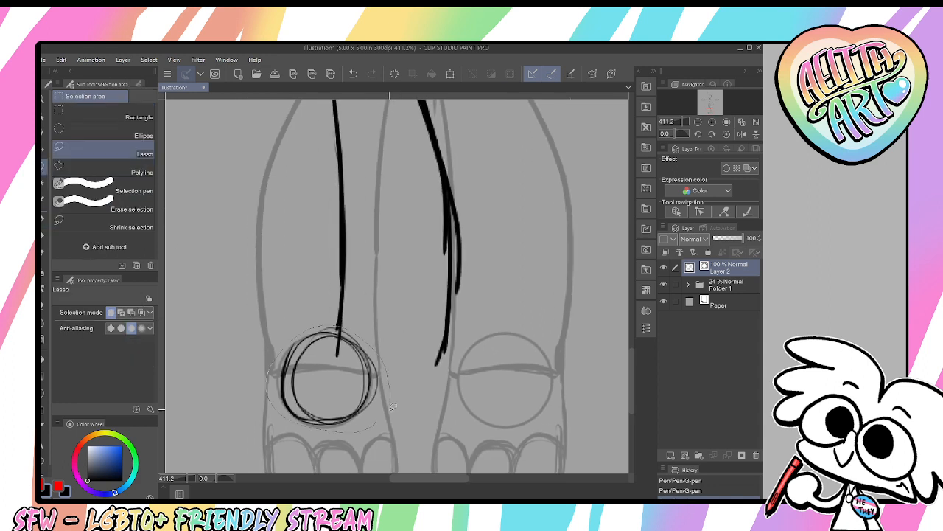
pyautogui.moveTo(393, 406); pyautogui.dragTo(379, 423)
pyautogui.hotkey('ctrl', 't')
pyautogui.moveTo(335, 390)
pyautogui.mouseDown()
pyautogui.moveTo(382, 394)
pyautogui.moveTo(409, 380)
pyautogui.mouseUp()
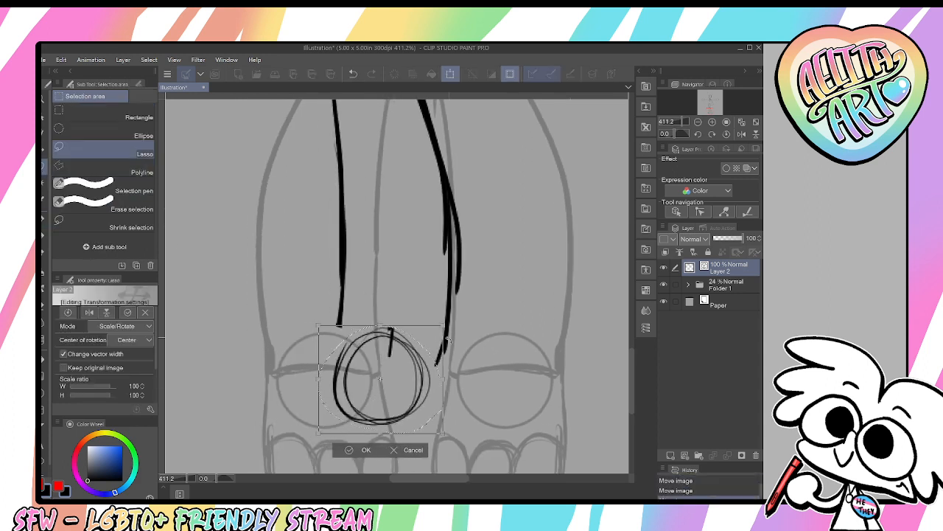
pyautogui.press('Return')
pyautogui.press('p')
pyautogui.hotkey('ctrl', 'd')
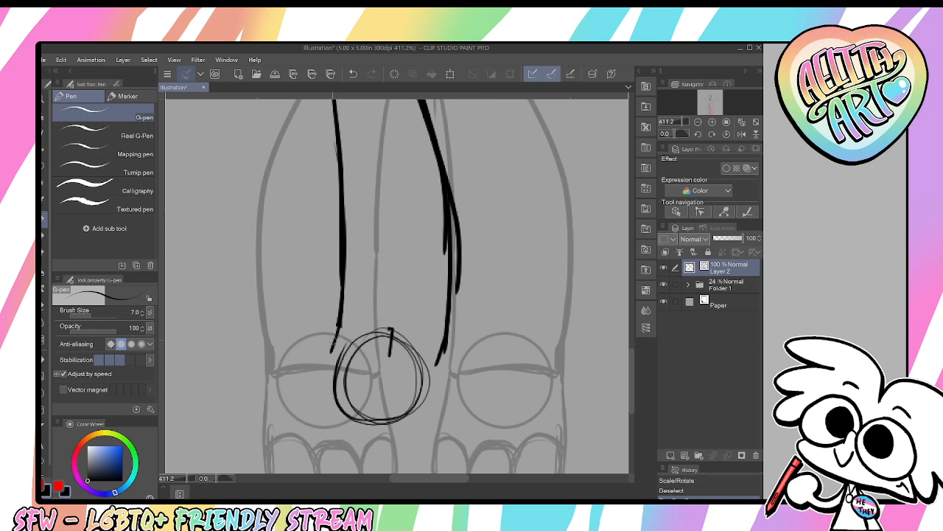
# Draw the ankle line across the ball joint and block in the foot with a sloping front, flat sole and heel side
pyautogui.moveTo(338, 325)
pyautogui.mouseDown()
pyautogui.moveTo(331, 357)
pyautogui.moveTo(340, 369)
pyautogui.moveTo(440, 370)
pyautogui.mouseUp()
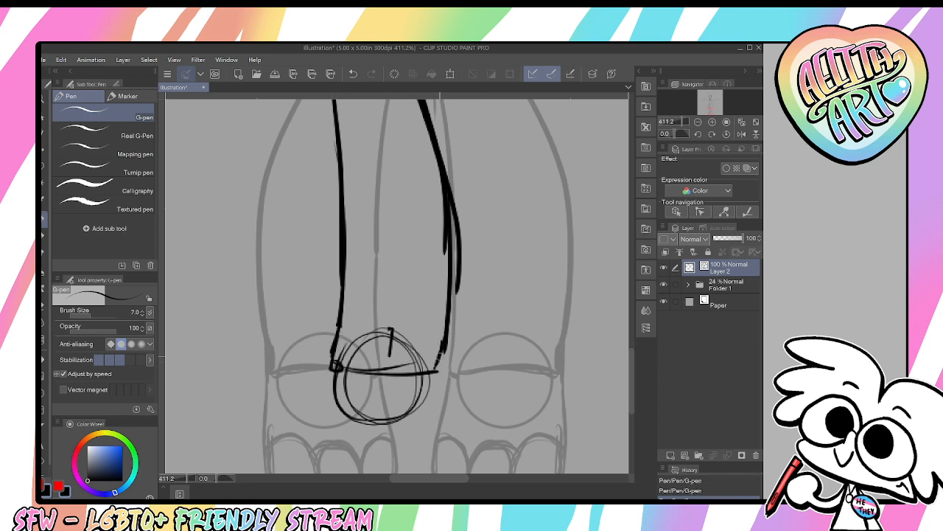
pyautogui.scroll(-3, 366, 237)
pyautogui.moveTo(325, 314); pyautogui.dragTo(320, 350)
pyautogui.hotkey('ctrl', 'z')
pyautogui.moveTo(343, 258); pyautogui.dragTo(310, 368)
pyautogui.moveTo(321, 370); pyautogui.dragTo(430, 374)
pyautogui.moveTo(447, 264); pyautogui.dragTo(444, 336)
pyautogui.hotkey('ctrl', 'z')
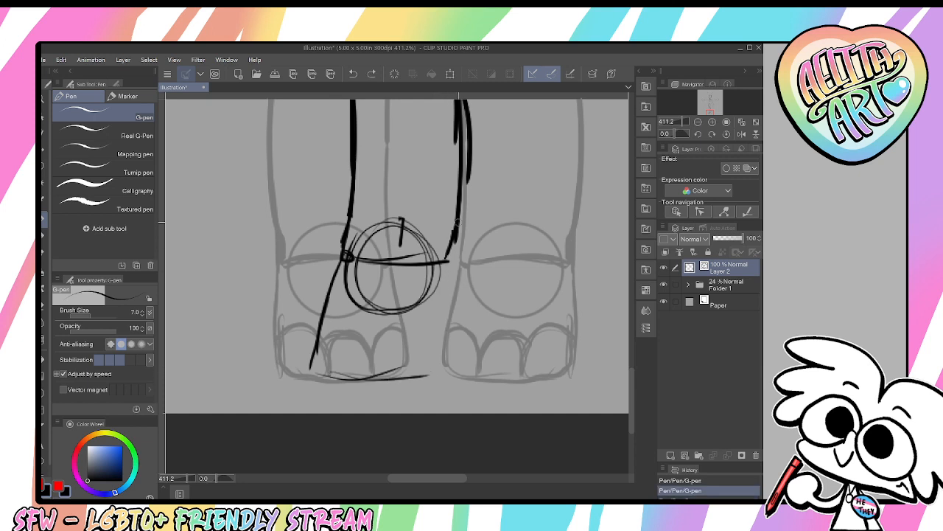
pyautogui.moveTo(453, 243)
pyautogui.mouseDown()
pyautogui.moveTo(428, 372)
pyautogui.moveTo(308, 376)
pyautogui.mouseUp()
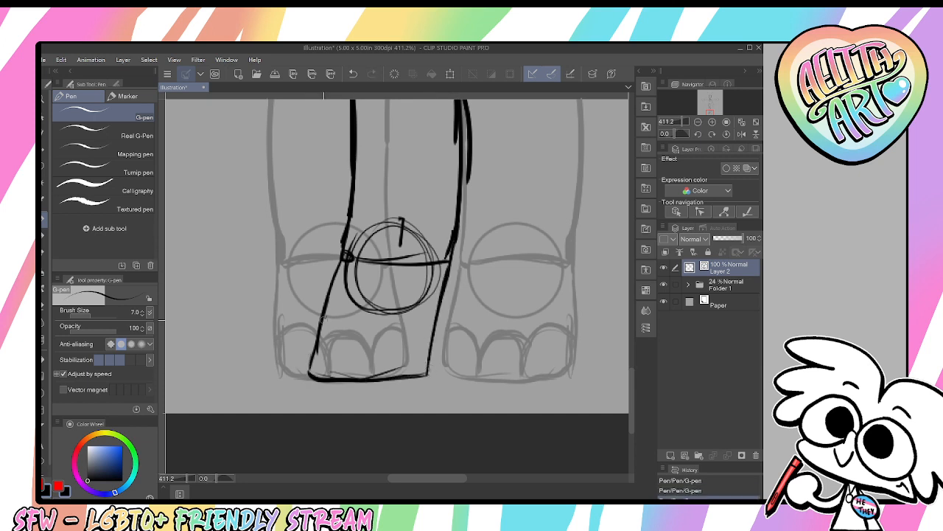
# Push the foot's front outline outward, round its tip and add a small toe arc
pyautogui.moveTo(321, 318)
pyautogui.mouseDown()
pyautogui.moveTo(308, 340)
pyautogui.moveTo(320, 308)
pyautogui.mouseUp()
pyautogui.moveTo(336, 276); pyautogui.dragTo(302, 360)
pyautogui.moveTo(306, 327); pyautogui.dragTo(324, 376)
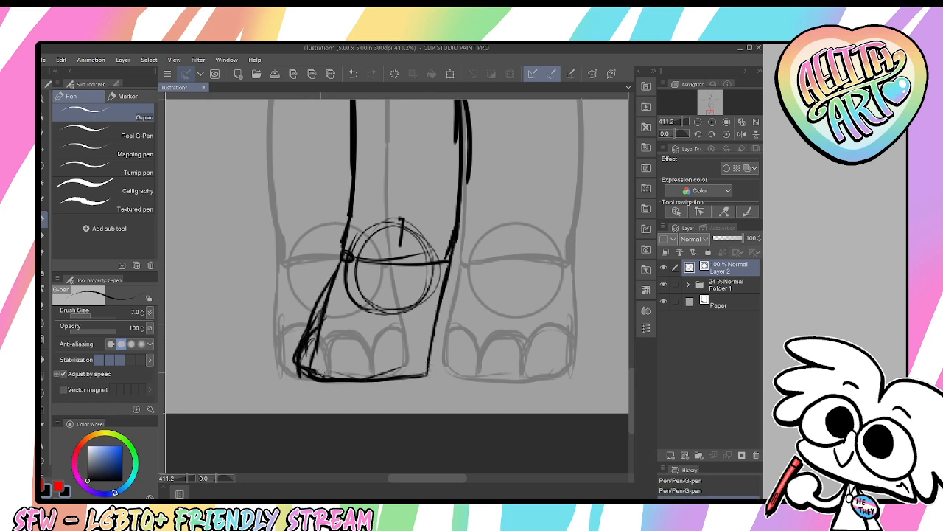
pyautogui.moveTo(331, 329)
pyautogui.mouseDown()
pyautogui.moveTo(302, 364)
pyautogui.moveTo(312, 312)
pyautogui.mouseUp()
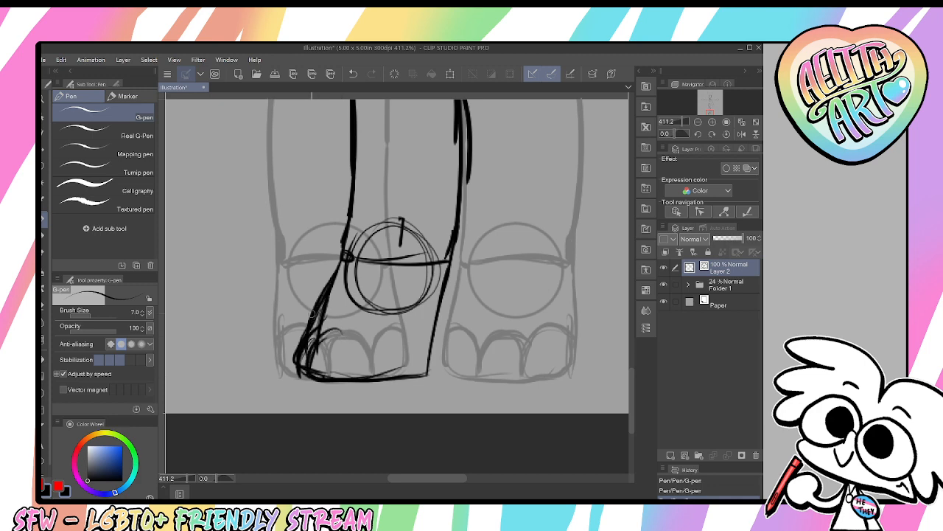
pyautogui.hotkey('ctrl', 'z')
# Widen the foot's heel side with an outer line down to the sole, reinforcing it in a horizontally flipped view
pyautogui.moveTo(461, 224); pyautogui.dragTo(438, 363)
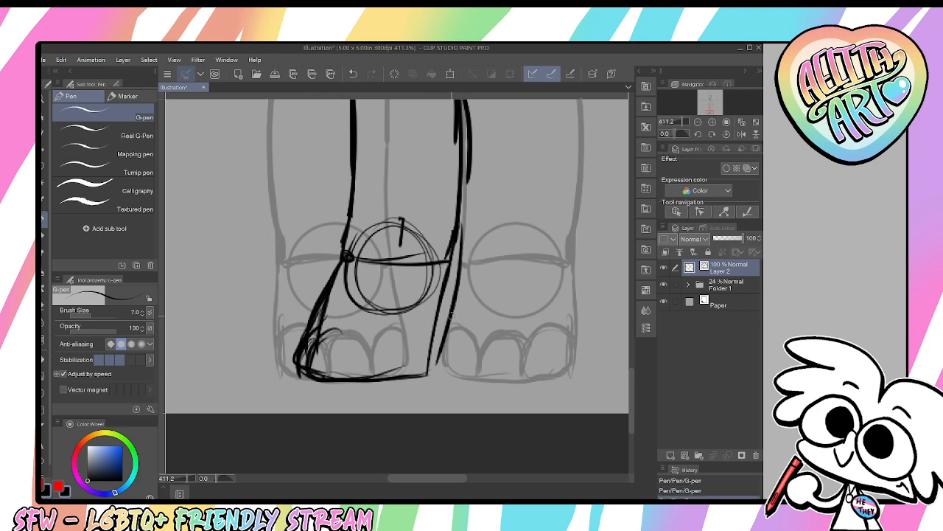
pyautogui.hotkey('ctrl', 'space')
pyautogui.moveTo(465, 298); pyautogui.dragTo(398, 298)
pyautogui.click(741, 134)
pyautogui.moveTo(375, 200); pyautogui.dragTo(408, 257)
pyautogui.moveTo(372, 324); pyautogui.dragTo(435, 324)
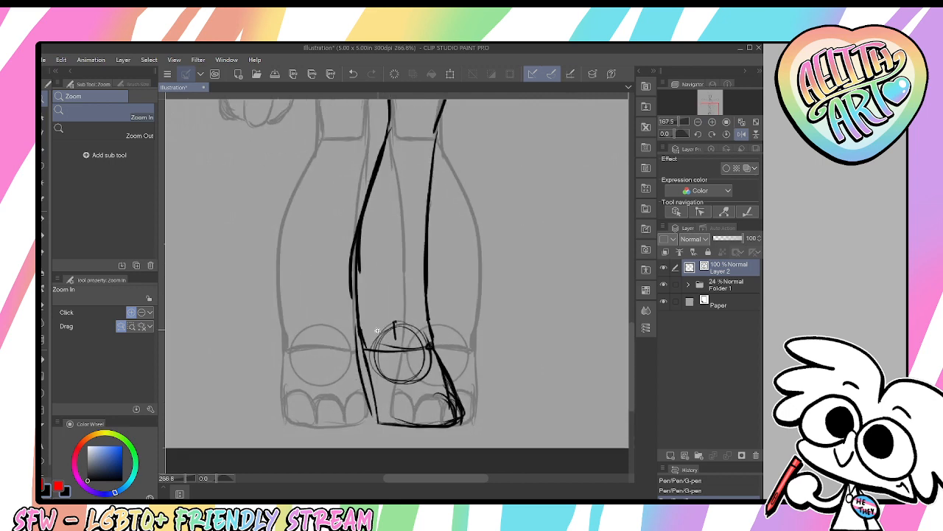
pyautogui.moveTo(361, 341); pyautogui.dragTo(373, 408)
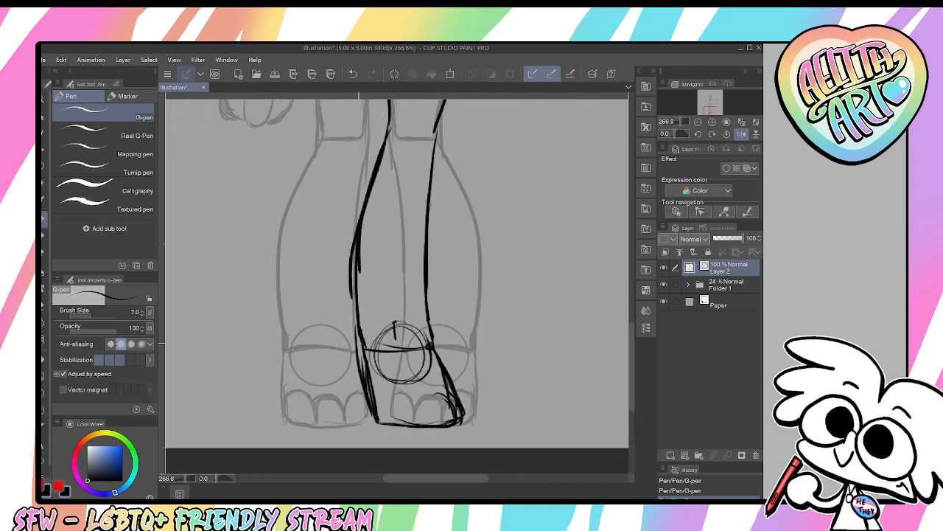
# Erase the overlapping strokes along the heel and the back of the calf
pyautogui.press('e')
pyautogui.moveTo(366, 381); pyautogui.dragTo(354, 277)
pyautogui.moveTo(357, 264); pyautogui.dragTo(364, 260)
# Redraw the calf's back curve from the knee to the ankle and erase the stray strokes beside it
pyautogui.moveTo(402, 155)
pyautogui.mouseDown()
pyautogui.moveTo(398, 281)
pyautogui.moveTo(351, 382)
pyautogui.mouseUp()
pyautogui.press('p')
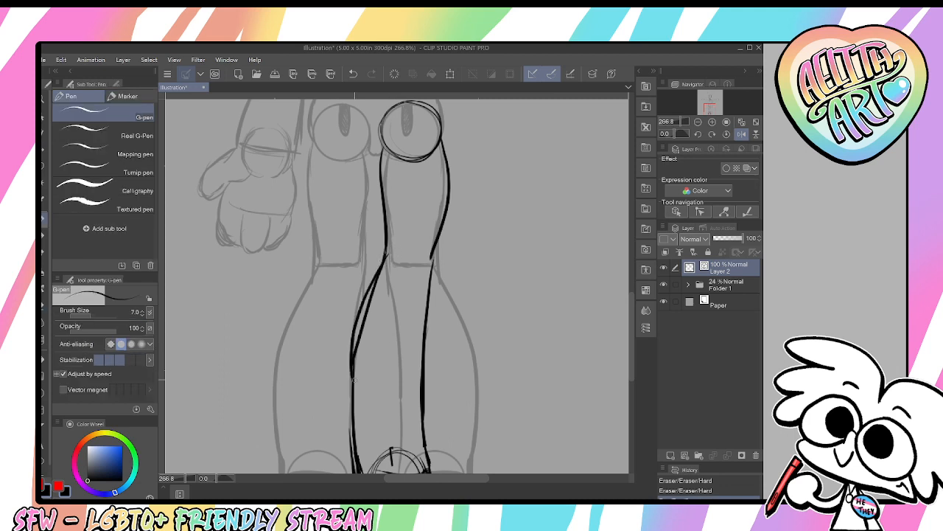
pyautogui.hotkey('ctrl', 'z')
pyautogui.moveTo(387, 255); pyautogui.dragTo(348, 414)
pyautogui.moveTo(351, 416); pyautogui.dragTo(342, 377)
pyautogui.hotkey('ctrl', 'z')
pyautogui.moveTo(377, 219); pyautogui.dragTo(343, 355)
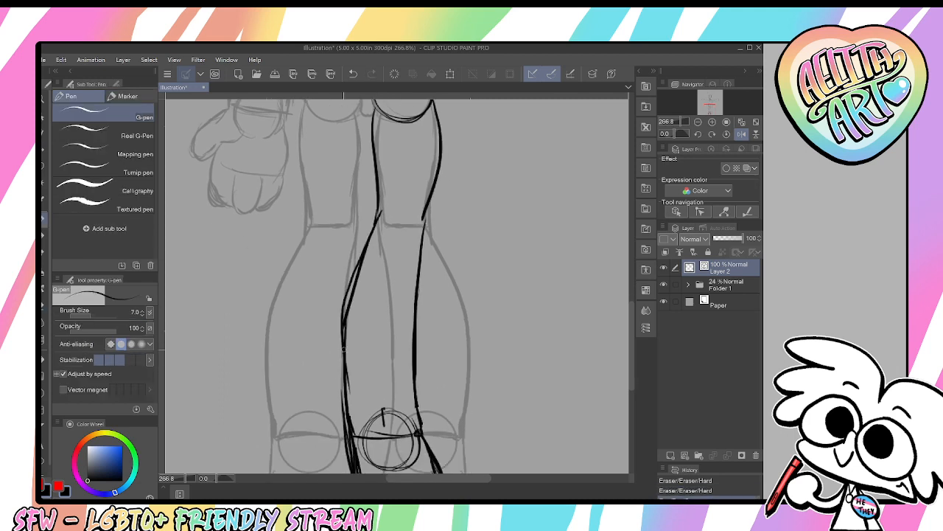
pyautogui.hotkey('ctrl', 'z')
pyautogui.moveTo(371, 240); pyautogui.dragTo(345, 376)
pyautogui.moveTo(377, 222); pyautogui.dragTo(367, 249)
pyautogui.moveTo(371, 238)
pyautogui.mouseDown()
pyautogui.moveTo(348, 280)
pyautogui.moveTo(349, 310)
pyautogui.mouseUp()
pyautogui.press('e')
pyautogui.moveTo(349, 308)
pyautogui.mouseDown()
pyautogui.moveTo(350, 340)
pyautogui.moveTo(381, 343)
pyautogui.mouseUp()
# Restore the unflipped view, select the whole sketched leg with its hip joint and move it to the centre beneath the torso
pyautogui.hotkey('ctrl', 'space')
pyautogui.moveTo(428, 302); pyautogui.dragTo(422, 334)
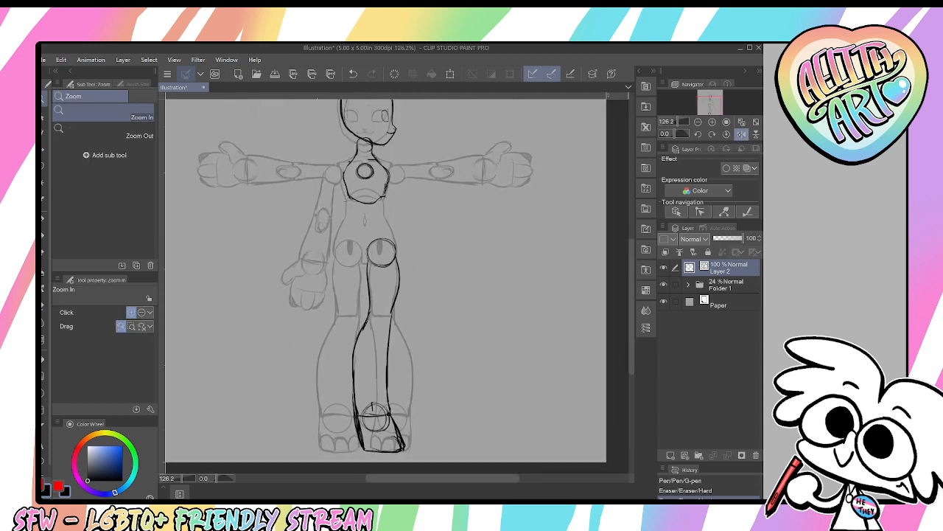
pyautogui.click(742, 134)
pyautogui.press('m')
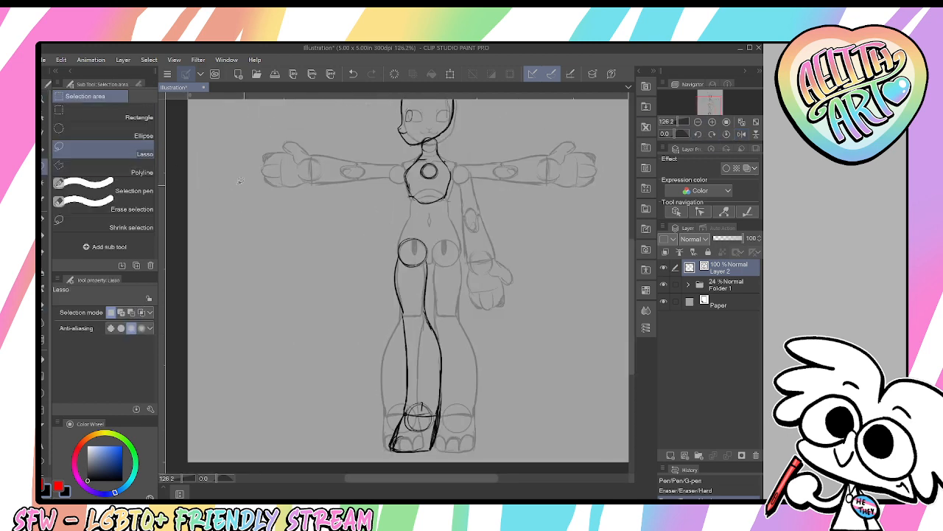
pyautogui.moveTo(463, 270); pyautogui.dragTo(370, 271)
pyautogui.hotkey('ctrl', 't')
pyautogui.moveTo(418, 367); pyautogui.dragTo(440, 368)
pyautogui.press('Left')
pyautogui.press('Left')
pyautogui.press('Left')
pyautogui.press('Left')
pyautogui.press('Left')
pyautogui.press('Left')
pyautogui.press('Left')
pyautogui.press('Left')
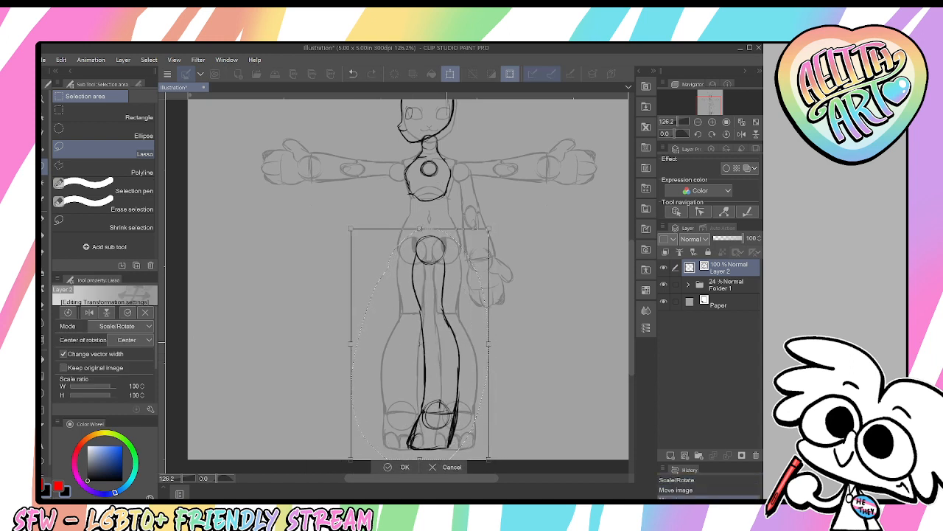
pyautogui.press('Return')
pyautogui.hotkey('ctrl', 'd')
# Draw the belly's front line from the ribcage corner to the hip joint with a small navel notch, and flip the view horizontally
pyautogui.hotkey('ctrl', 'space')
pyautogui.moveTo(429, 209); pyautogui.dragTo(456, 209)
pyautogui.press('p')
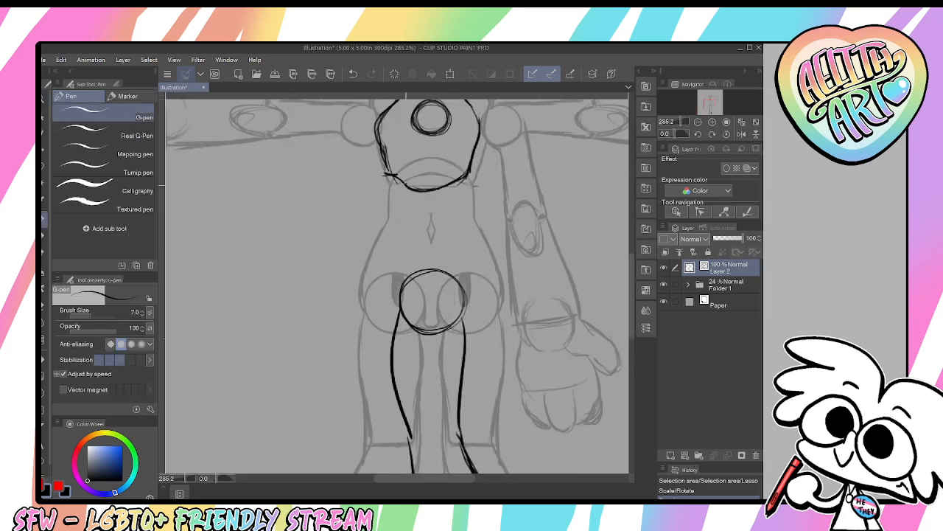
pyautogui.hotkey('ctrl', 'space')
pyautogui.moveTo(399, 177)
pyautogui.mouseDown()
pyautogui.moveTo(416, 176)
pyautogui.moveTo(390, 175)
pyautogui.moveTo(377, 228)
pyautogui.moveTo(373, 379)
pyautogui.mouseUp()
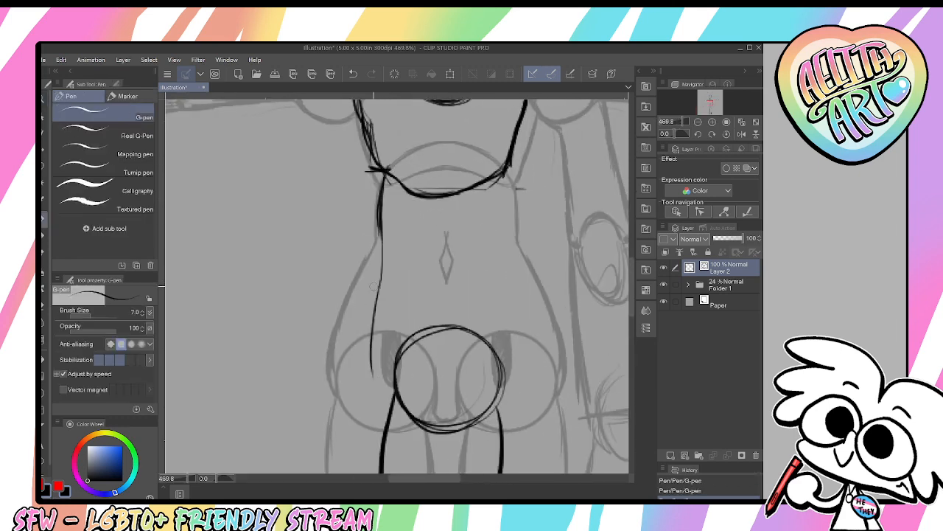
pyautogui.hotkey('ctrl', 'z')
pyautogui.moveTo(379, 199); pyautogui.dragTo(378, 373)
pyautogui.moveTo(379, 308); pyautogui.dragTo(391, 395)
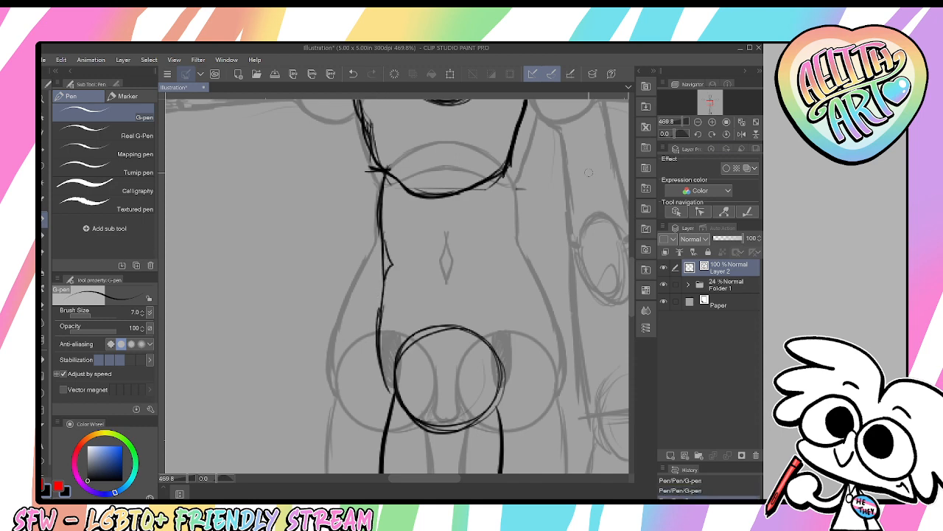
pyautogui.press('h')
pyautogui.moveTo(345, 211); pyautogui.dragTo(463, 233)
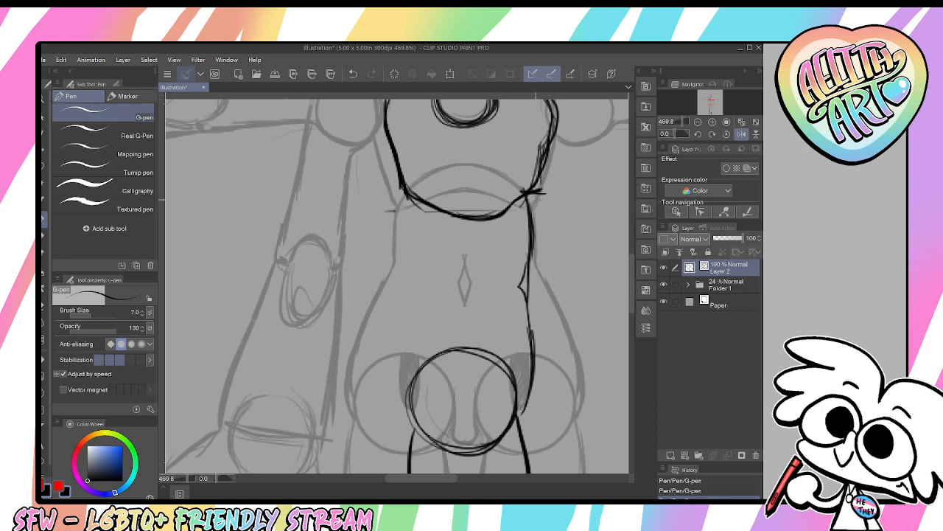
# Draw the back line from the ribcage's lower corner, curving over the buttock to the base of the hip joint
pyautogui.moveTo(509, 172)
pyautogui.mouseDown()
pyautogui.moveTo(409, 193)
pyautogui.moveTo(402, 270)
pyautogui.mouseUp()
pyautogui.moveTo(404, 231); pyautogui.dragTo(347, 397)
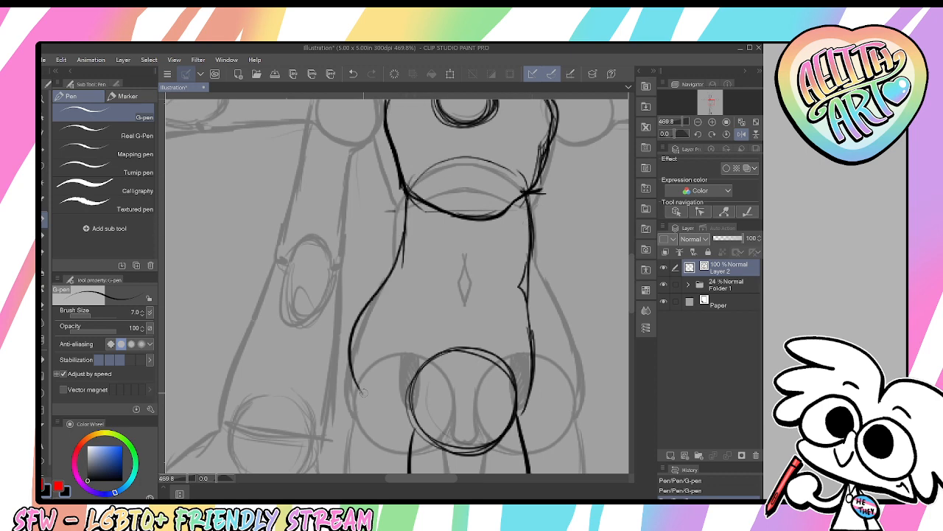
pyautogui.hotkey('ctrl', 'z')
pyautogui.moveTo(407, 194); pyautogui.dragTo(380, 409)
pyautogui.moveTo(361, 324)
pyautogui.mouseDown()
pyautogui.moveTo(413, 426)
pyautogui.moveTo(364, 319)
pyautogui.mouseUp()
pyautogui.moveTo(403, 254); pyautogui.dragTo(373, 328)
pyautogui.hotkey('ctrl', 'z')
pyautogui.hotkey('ctrl', 'z')
pyautogui.moveTo(407, 196)
pyautogui.mouseDown()
pyautogui.moveTo(376, 343)
pyautogui.moveTo(408, 427)
pyautogui.mouseUp()
pyautogui.moveTo(375, 384)
pyautogui.mouseDown()
pyautogui.moveTo(414, 430)
pyautogui.moveTo(395, 261)
pyautogui.mouseUp()
pyautogui.moveTo(519, 294); pyautogui.dragTo(499, 189)
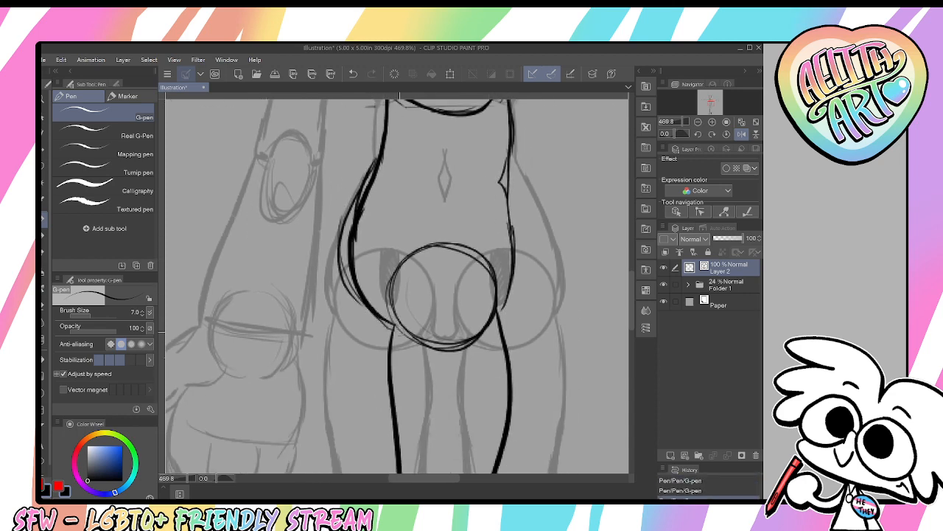
# Draw the diagonal hip line across the joint circle, from the bottom of the buttock to the circle's top front
pyautogui.moveTo(430, 317)
pyautogui.mouseDown()
pyautogui.moveTo(469, 262)
pyautogui.moveTo(379, 334)
pyautogui.moveTo(479, 243)
pyautogui.mouseUp()
pyautogui.hotkey('ctrl', 'z')
pyautogui.moveTo(451, 284)
pyautogui.mouseDown()
pyautogui.moveTo(482, 239)
pyautogui.moveTo(402, 333)
pyautogui.moveTo(465, 258)
pyautogui.moveTo(408, 325)
pyautogui.moveTo(442, 262)
pyautogui.moveTo(484, 246)
pyautogui.mouseUp()
pyautogui.press('e')
pyautogui.press('p')
# Erase the overlapping strokes inside the hip joint circle and the stray lines outside the lower back curve
pyautogui.press('e')
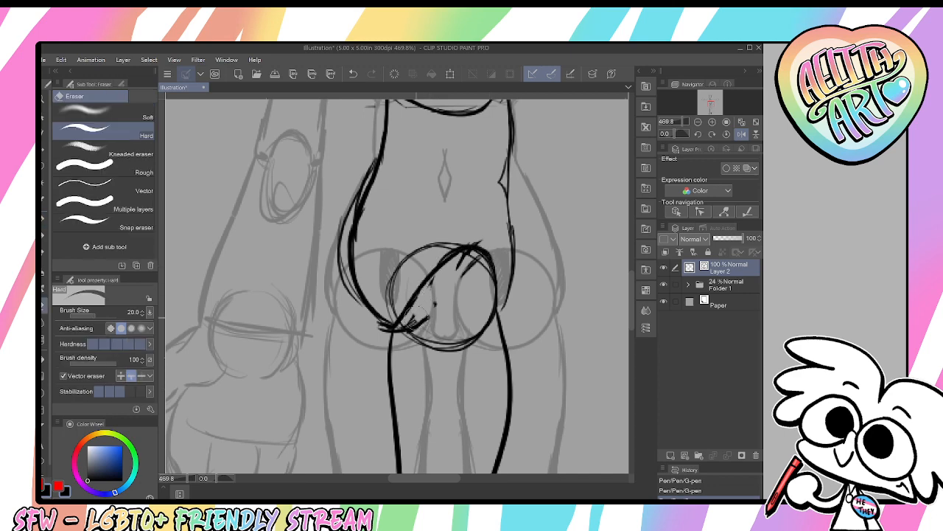
pyautogui.moveTo(406, 329)
pyautogui.mouseDown()
pyautogui.moveTo(427, 309)
pyautogui.moveTo(430, 277)
pyautogui.moveTo(477, 249)
pyautogui.moveTo(488, 272)
pyautogui.mouseUp()
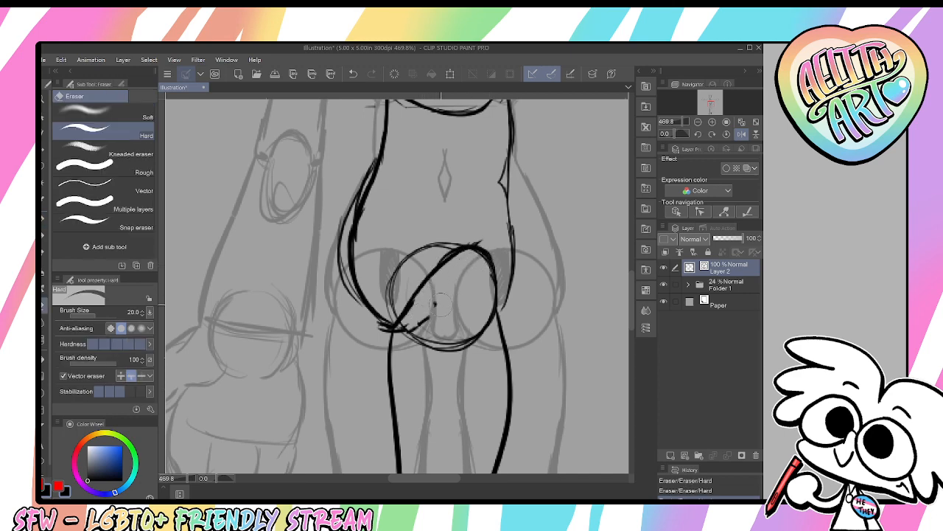
pyautogui.moveTo(342, 215); pyautogui.dragTo(353, 273)
pyautogui.moveTo(372, 166); pyautogui.dragTo(344, 291)
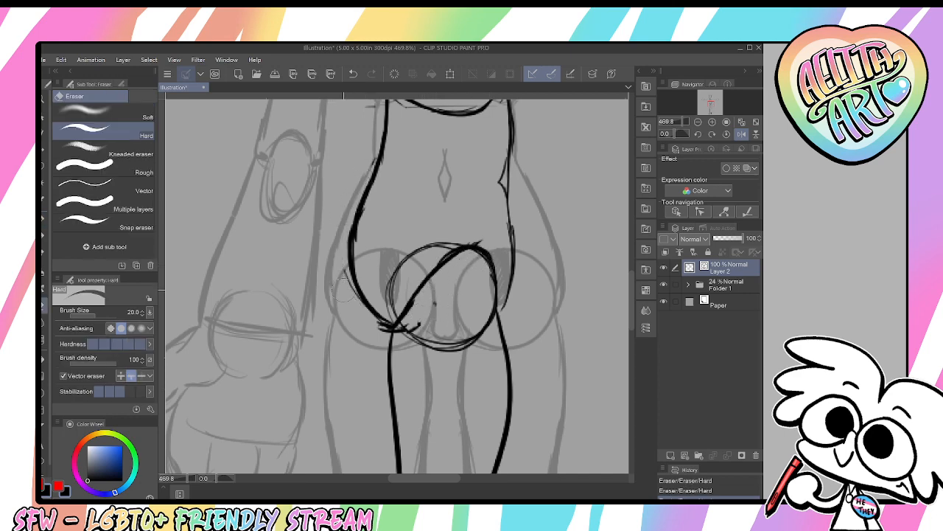
pyautogui.moveTo(466, 282); pyautogui.dragTo(480, 253)
pyautogui.moveTo(626, 201); pyautogui.dragTo(549, 209)
pyautogui.press('p')
pyautogui.moveTo(419, 235); pyautogui.dragTo(421, 367)
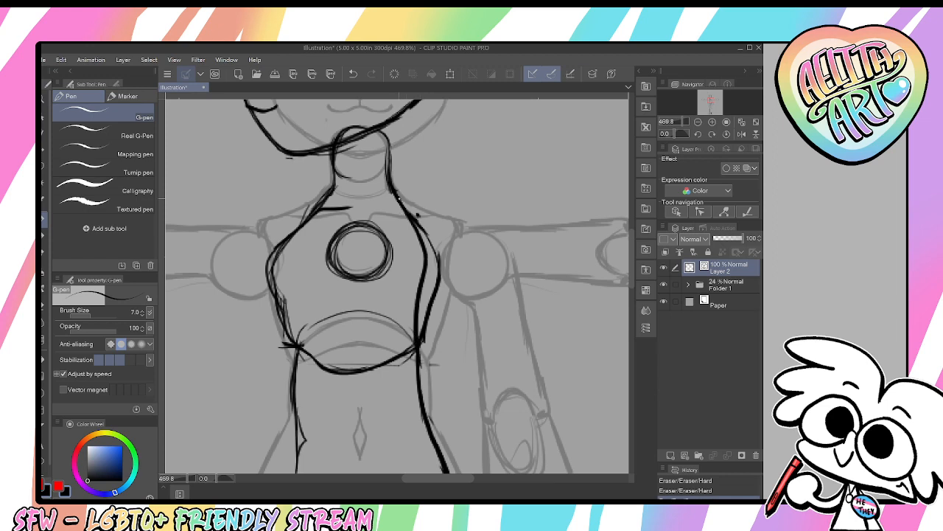
pyautogui.hotkey('ctrl', 'z')
pyautogui.moveTo(398, 202)
pyautogui.mouseDown()
pyautogui.moveTo(426, 295)
pyautogui.moveTo(406, 349)
pyautogui.mouseUp()
pyautogui.hotkey('ctrl', 'z')
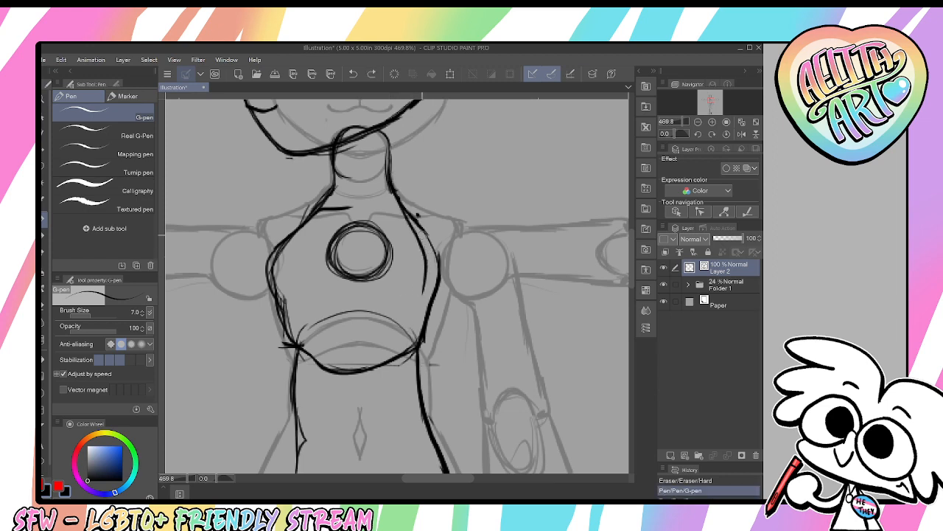
pyautogui.hotkey('ctrl', 'z')
# Flip the view horizontally and redraw the ribcage's back line from the shoulder to the waist corner
pyautogui.click(741, 133)
pyautogui.moveTo(403, 184)
pyautogui.mouseDown()
pyautogui.moveTo(373, 251)
pyautogui.moveTo(372, 358)
pyautogui.mouseUp()
pyautogui.hotkey('ctrl', 'z')
pyautogui.moveTo(377, 254); pyautogui.dragTo(373, 384)
pyautogui.moveTo(373, 227); pyautogui.dragTo(377, 243)
pyautogui.hotkey('ctrl', 'z')
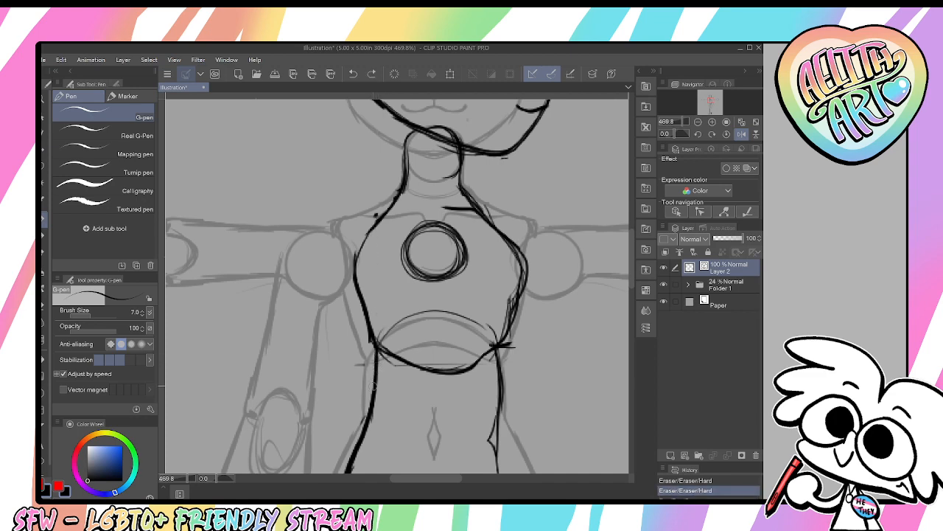
pyautogui.moveTo(376, 283); pyautogui.dragTo(375, 369)
pyautogui.moveTo(373, 302)
pyautogui.mouseDown()
pyautogui.moveTo(370, 250)
pyautogui.moveTo(392, 198)
pyautogui.moveTo(370, 292)
pyautogui.moveTo(362, 237)
pyautogui.mouseUp()
# Erase the stray marks beside the ribcage's back line and restore the unflipped view
pyautogui.press('e')
pyautogui.moveTo(367, 230); pyautogui.dragTo(380, 210)
pyautogui.moveTo(359, 309); pyautogui.dragTo(368, 343)
pyautogui.press('/')
pyautogui.moveTo(492, 352); pyautogui.dragTo(376, 355)
pyautogui.moveTo(543, 409); pyautogui.dragTo(504, 331)
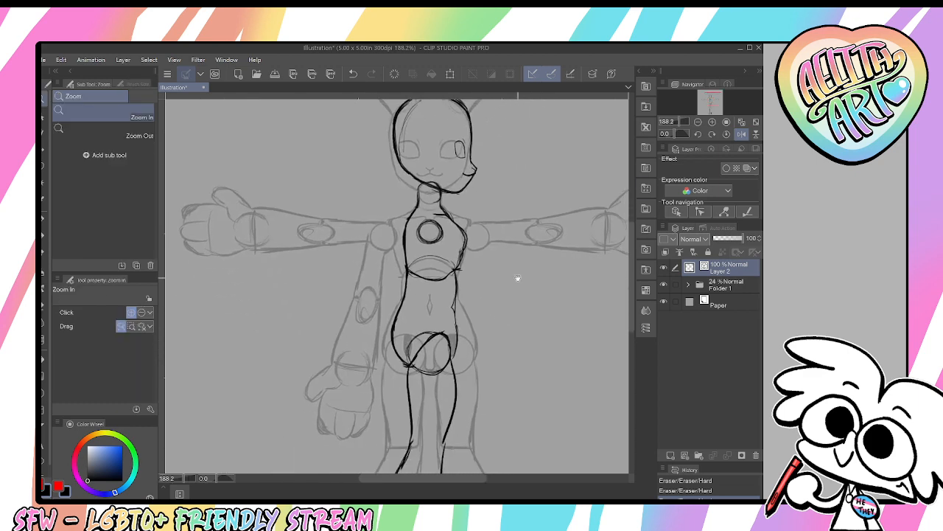
pyautogui.click(741, 135)
# Draw a puffy two-lobed tail behind the lower back and erase its overlap inside the body
pyautogui.moveTo(488, 288); pyautogui.dragTo(494, 243)
pyautogui.moveTo(421, 295); pyautogui.dragTo(516, 297)
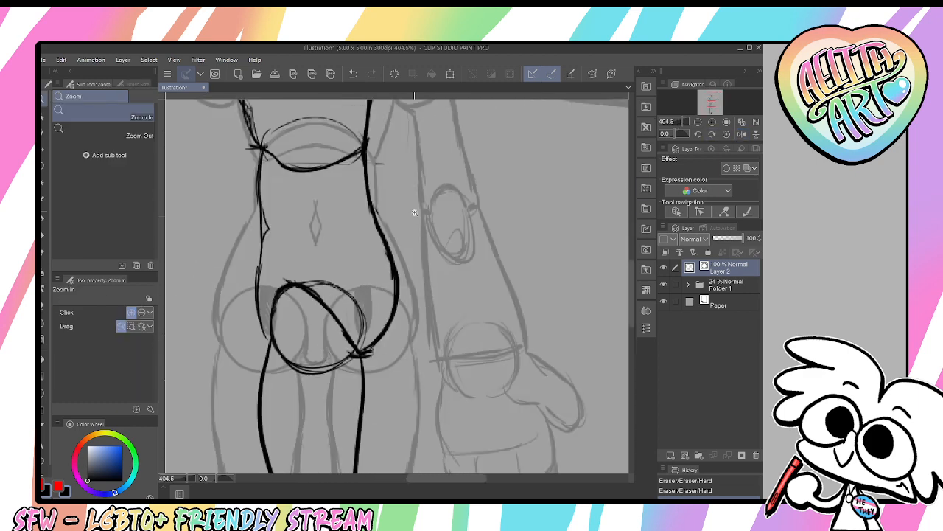
pyautogui.press('p')
pyautogui.moveTo(383, 241)
pyautogui.mouseDown()
pyautogui.moveTo(452, 243)
pyautogui.moveTo(456, 274)
pyautogui.moveTo(398, 296)
pyautogui.mouseUp()
pyautogui.hotkey('ctrl', 'z')
pyautogui.moveTo(451, 255); pyautogui.dragTo(420, 298)
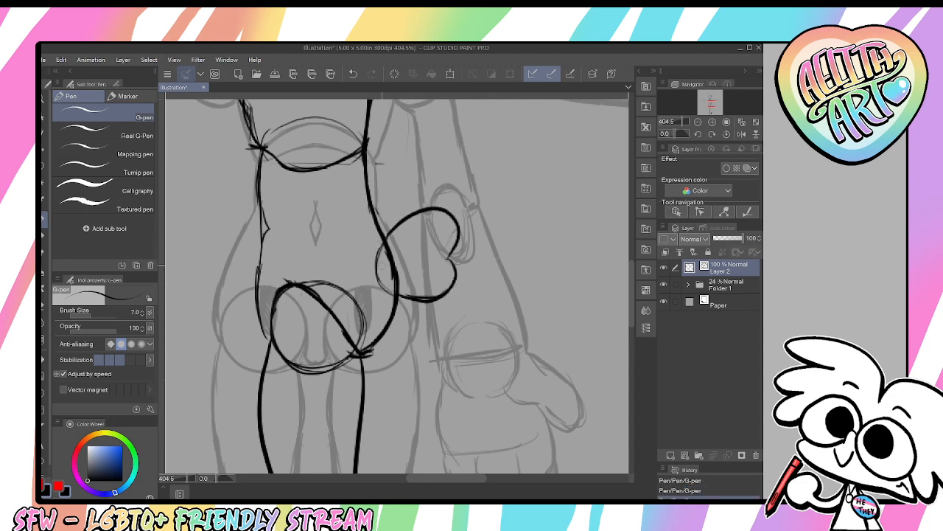
pyautogui.moveTo(383, 242)
pyautogui.mouseDown()
pyautogui.moveTo(393, 295)
pyautogui.moveTo(386, 290)
pyautogui.moveTo(398, 296)
pyautogui.moveTo(332, 315)
pyautogui.mouseUp()
pyautogui.press('e')
# Hide Folder 1 with the faded front view to see the side sketch alone
pyautogui.hotkey('ctrl', 'space')
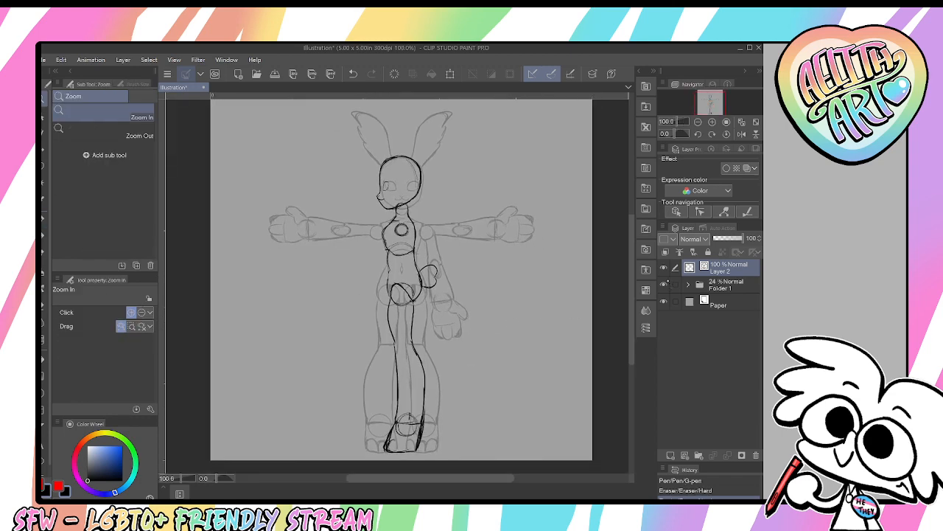
pyautogui.click(664, 284)
pyautogui.click(424, 154)
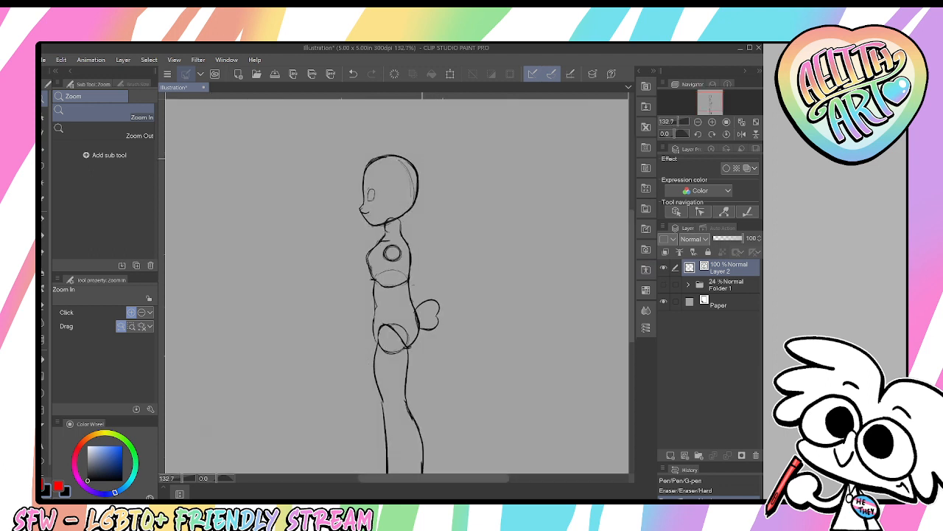
# Lasso the head, neck and ribcage and shift them slightly towards the tail side
pyautogui.press('m')
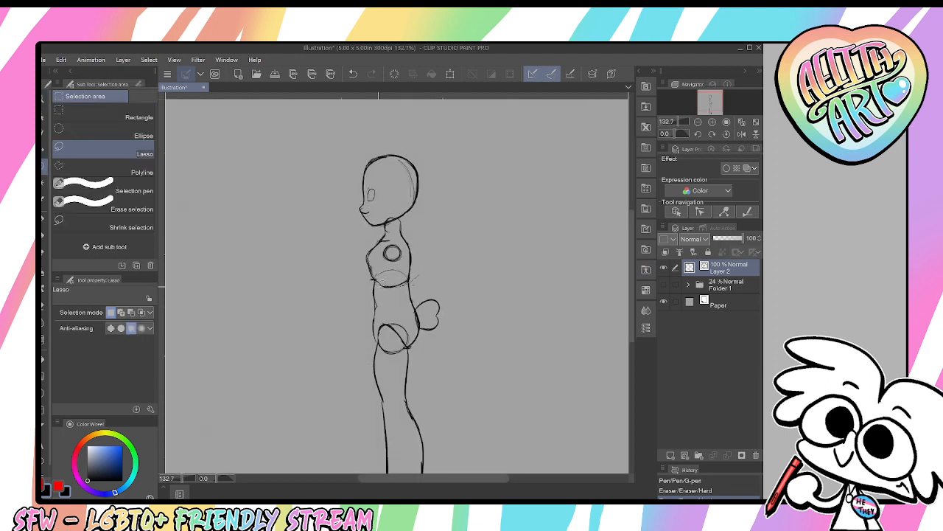
pyautogui.moveTo(453, 199); pyautogui.dragTo(409, 283)
pyautogui.hotkey('ctrl', 't')
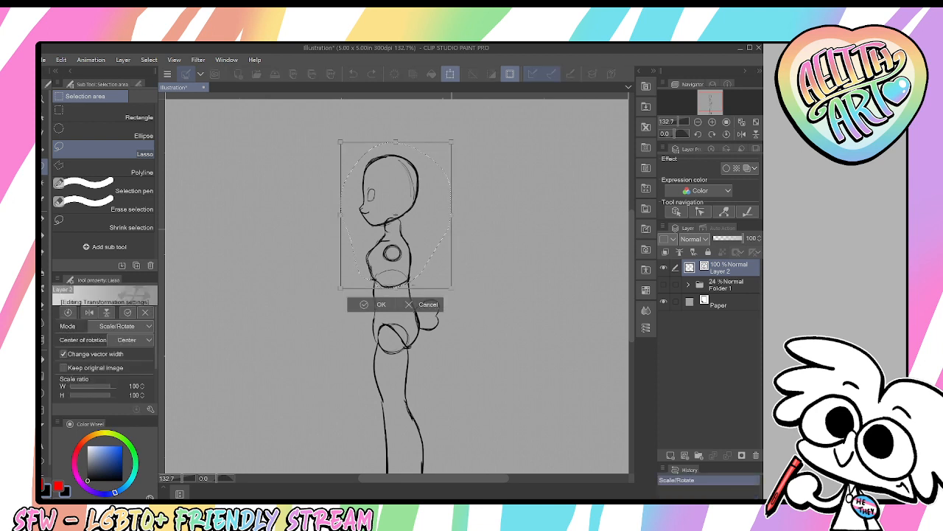
pyautogui.moveTo(395, 221); pyautogui.dragTo(398, 221)
pyautogui.press('Right')
pyautogui.press('Right')
pyautogui.press('Right')
pyautogui.press('Right')
pyautogui.press('Right')
pyautogui.press('Right')
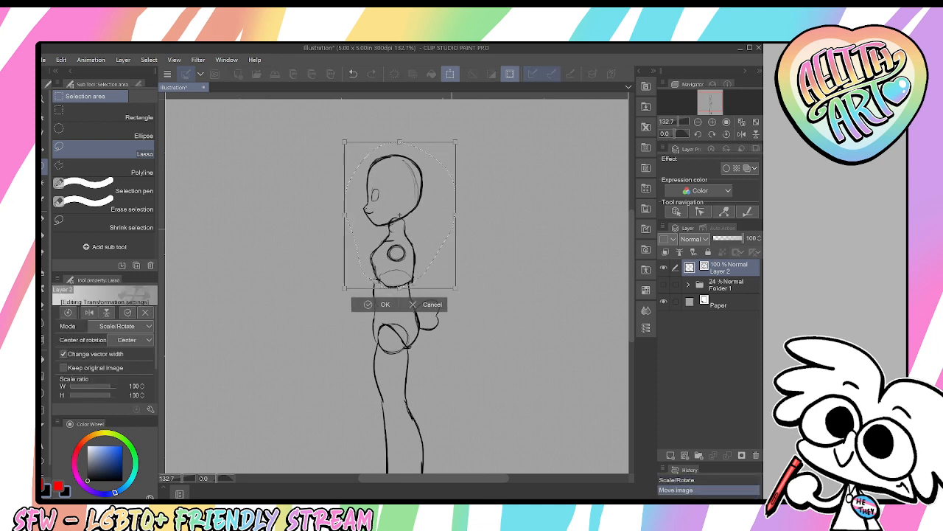
pyautogui.press('Return')
pyautogui.hotkey('ctrl', 'd')
# Redraw the belly's front line so it joins the shifted chest
pyautogui.hotkey('ctrl', 'space')
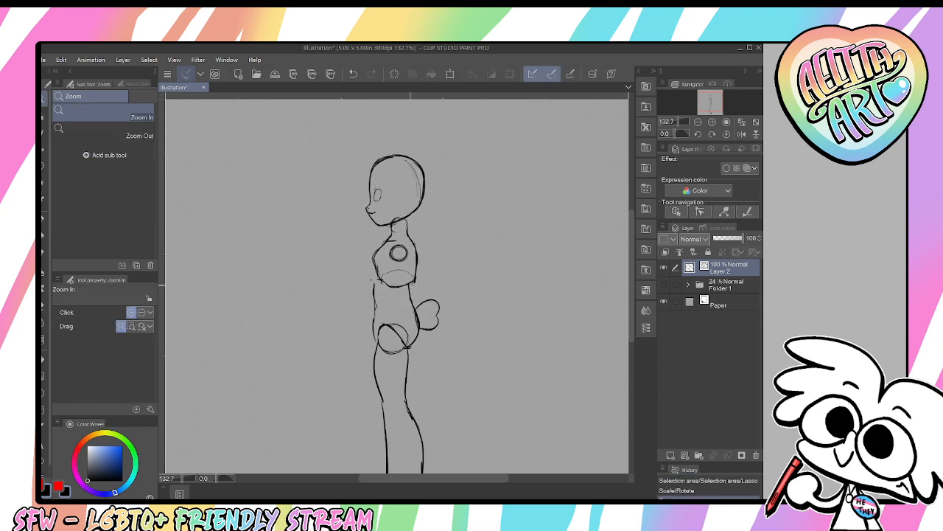
pyautogui.moveTo(415, 286); pyautogui.dragTo(456, 286)
pyautogui.press('p')
pyautogui.moveTo(408, 313); pyautogui.dragTo(409, 317)
pyautogui.hotkey('ctrl', 'z')
pyautogui.moveTo(419, 229)
pyautogui.mouseDown()
pyautogui.moveTo(405, 281)
pyautogui.moveTo(410, 265)
pyautogui.mouseUp()
pyautogui.moveTo(410, 260); pyautogui.dragTo(407, 277)
pyautogui.hotkey('ctrl', 'z')
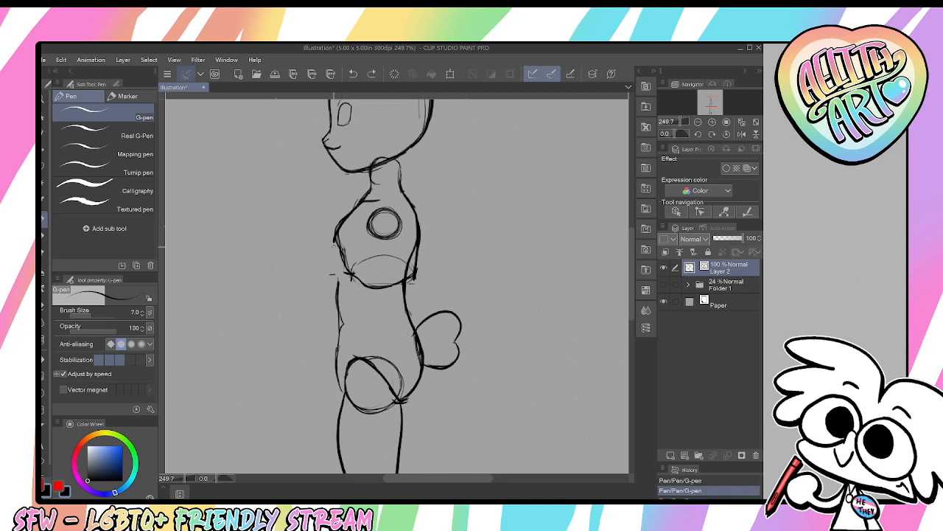
pyautogui.moveTo(338, 242)
pyautogui.mouseDown()
pyautogui.moveTo(340, 325)
pyautogui.moveTo(341, 311)
pyautogui.mouseUp()
pyautogui.hotkey('ctrl', 'z')
pyautogui.hotkey('ctrl', 'z')
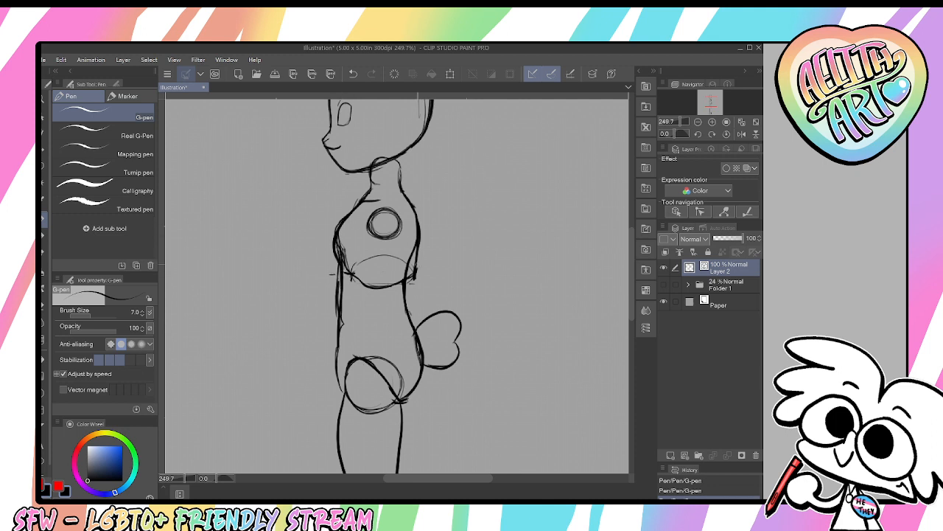
# Erase the waist joint arc and overlapping strokes at the ribcage's base, and redraw the back line into the waist
pyautogui.press('e')
pyautogui.moveTo(417, 283)
pyautogui.mouseDown()
pyautogui.moveTo(409, 257)
pyautogui.moveTo(371, 255)
pyautogui.moveTo(396, 299)
pyautogui.moveTo(335, 286)
pyautogui.moveTo(319, 266)
pyautogui.mouseUp()
pyautogui.press('p')
pyautogui.scroll(3, 392, 278)
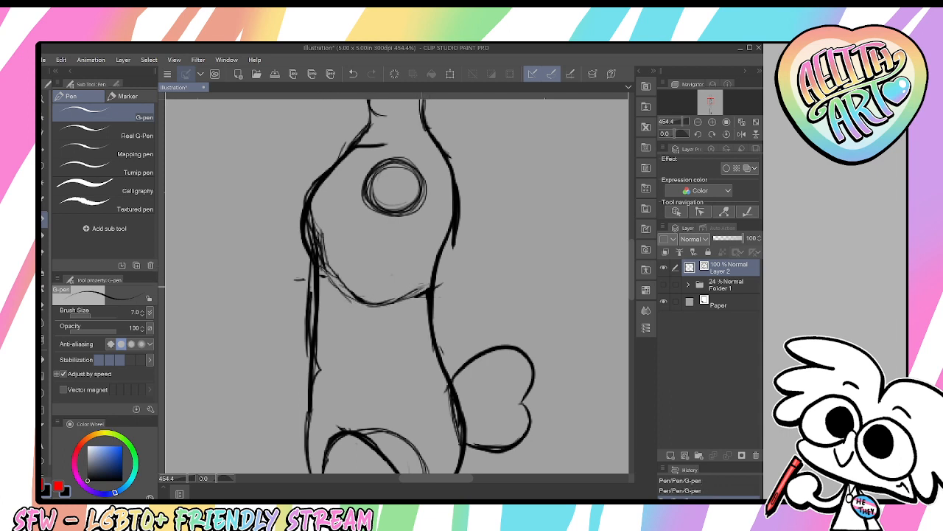
pyautogui.moveTo(367, 167); pyautogui.dragTo(385, 347)
pyautogui.moveTo(387, 281); pyautogui.dragTo(379, 315)
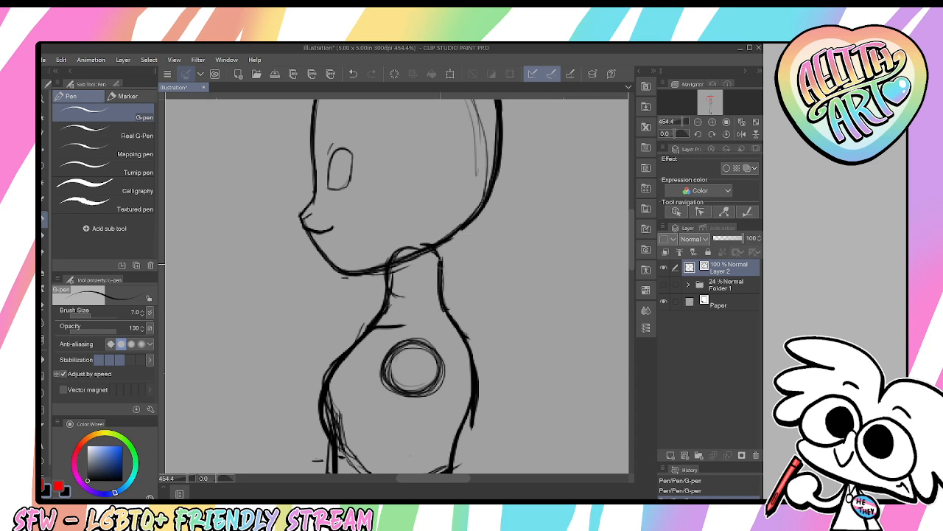
# Show Folder 1 again and toggle Layer 2's visibility to compare the side sketch with the front view
pyautogui.moveTo(519, 330); pyautogui.dragTo(511, 329)
pyautogui.moveTo(553, 383); pyautogui.dragTo(505, 318)
pyautogui.moveTo(505, 320); pyautogui.dragTo(465, 297)
pyautogui.moveTo(404, 340)
pyautogui.mouseDown()
pyautogui.moveTo(427, 327)
pyautogui.moveTo(445, 267)
pyautogui.mouseUp()
pyautogui.click(664, 284)
pyautogui.click(663, 268)
pyautogui.hotkey('ctrl', 'alt', '0')
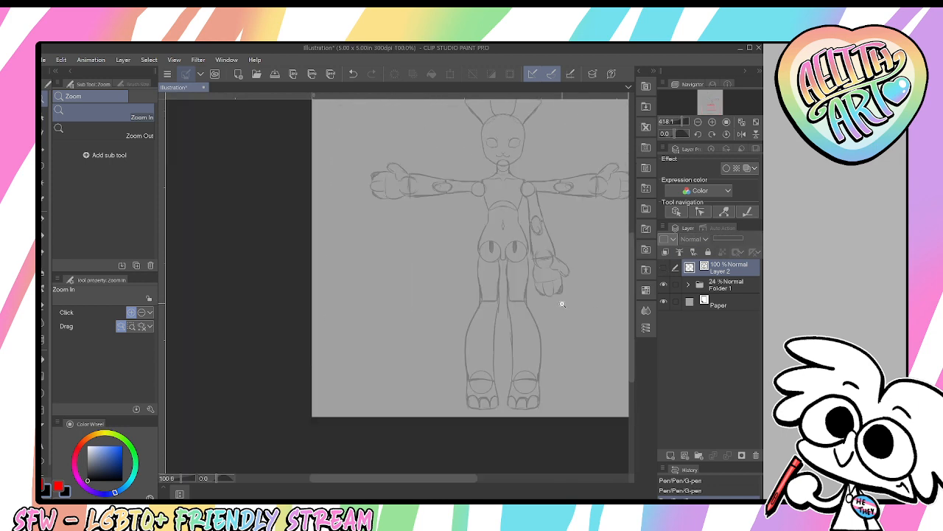
pyautogui.moveTo(583, 327); pyautogui.dragTo(527, 339)
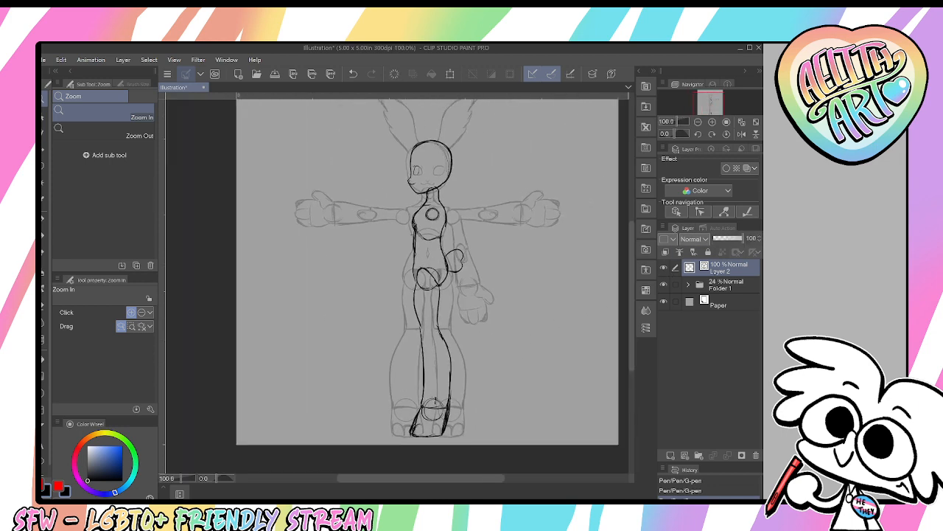
# Move the side-view sketch to the empty space on the left of the front view
pyautogui.hotkey('ctrl', 't')
pyautogui.moveTo(432, 354); pyautogui.dragTo(281, 354)
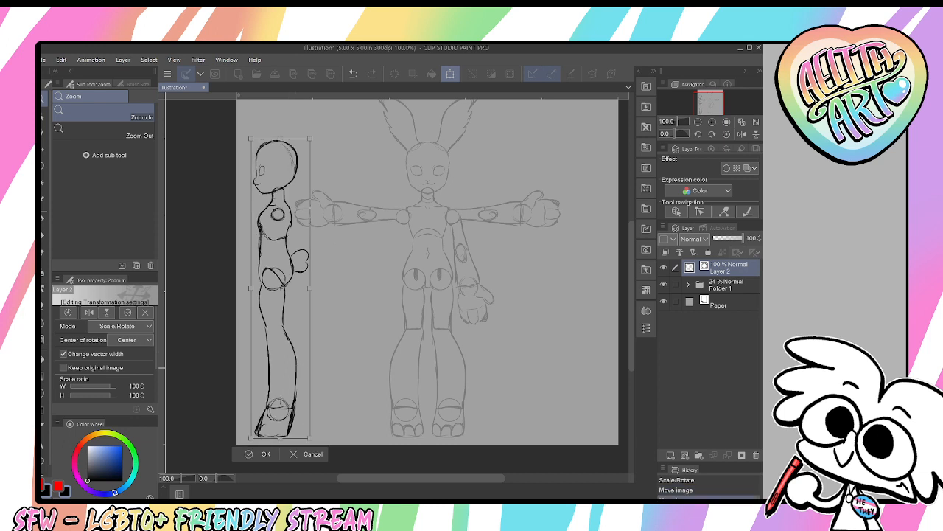
pyautogui.press('Return')
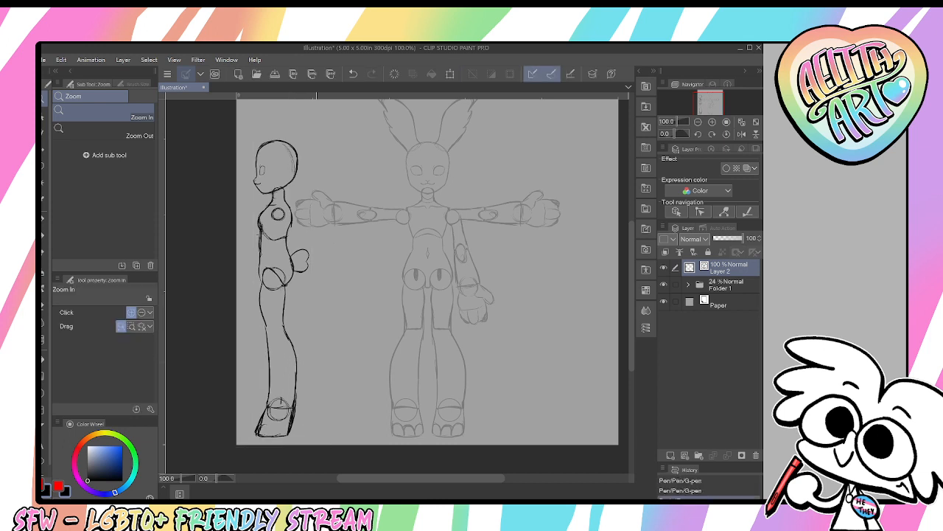
pyautogui.click(726, 285)
pyautogui.click(726, 267)
# Move the whole side-view sketch to the right of the front view, near the canvas's right edge
pyautogui.hotkey('ctrl', 't')
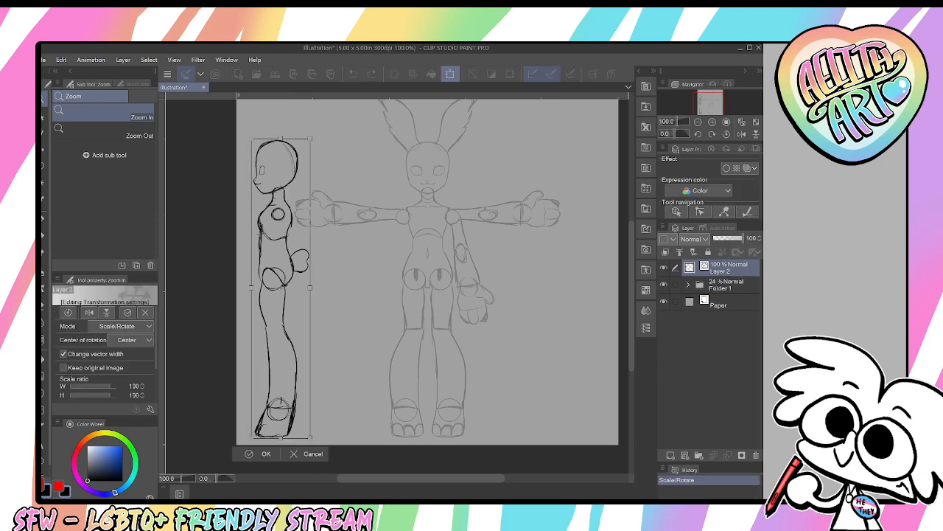
pyautogui.moveTo(280, 295); pyautogui.dragTo(273, 294)
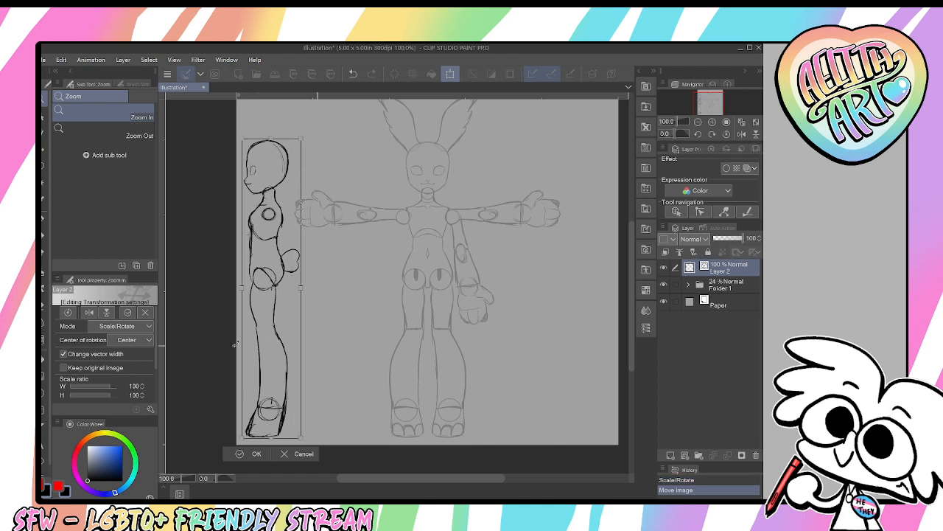
pyautogui.moveTo(524, 360); pyautogui.dragTo(580, 360)
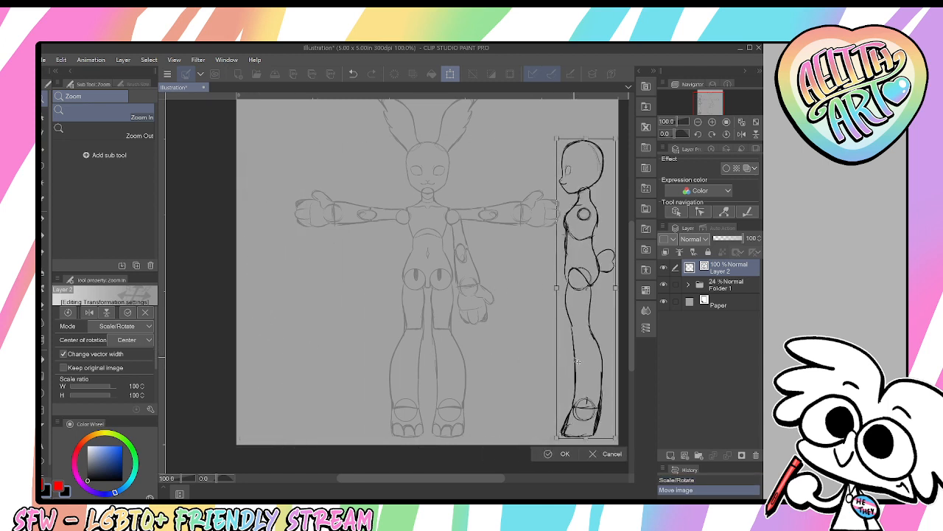
pyautogui.moveTo(567, 288); pyautogui.dragTo(529, 304)
pyautogui.press('Return')
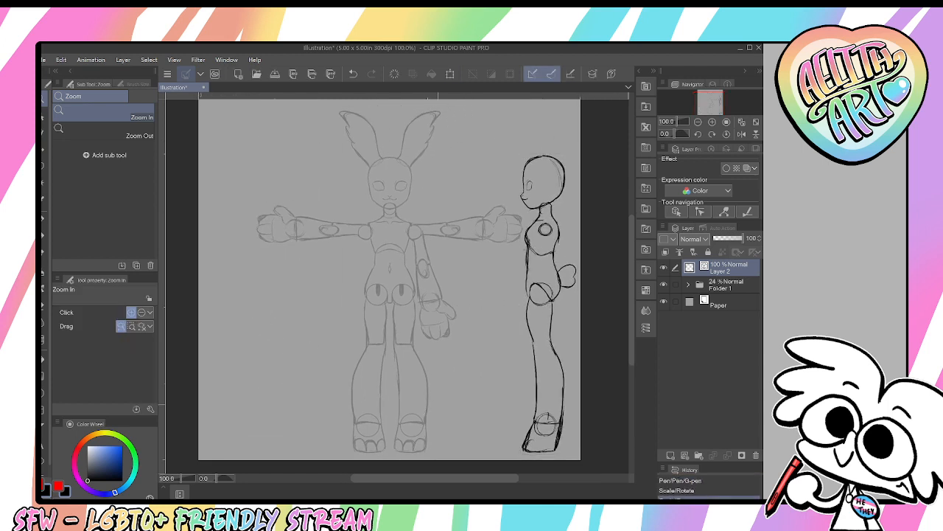
# Reset the paper colour to white and raise Folder 1's opacity to 100%
pyautogui.scroll(-3, 529, 305)
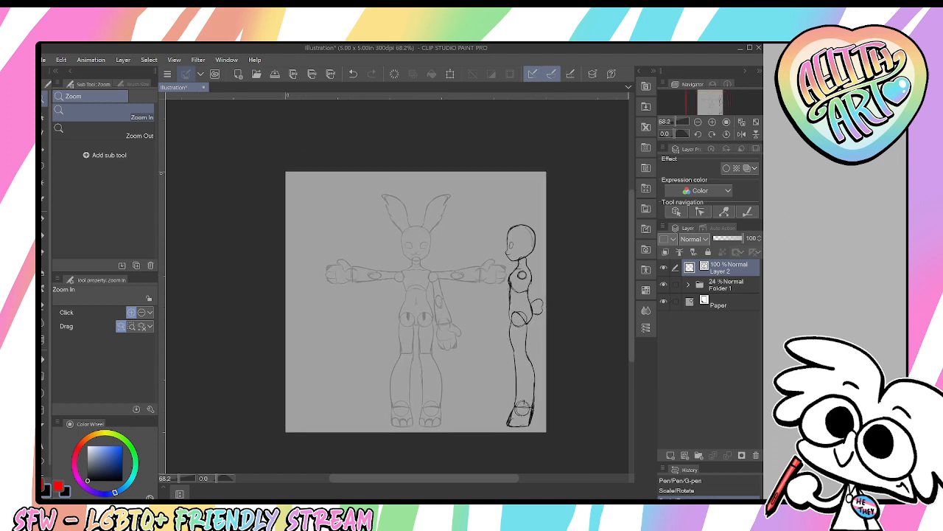
pyautogui.click(725, 283)
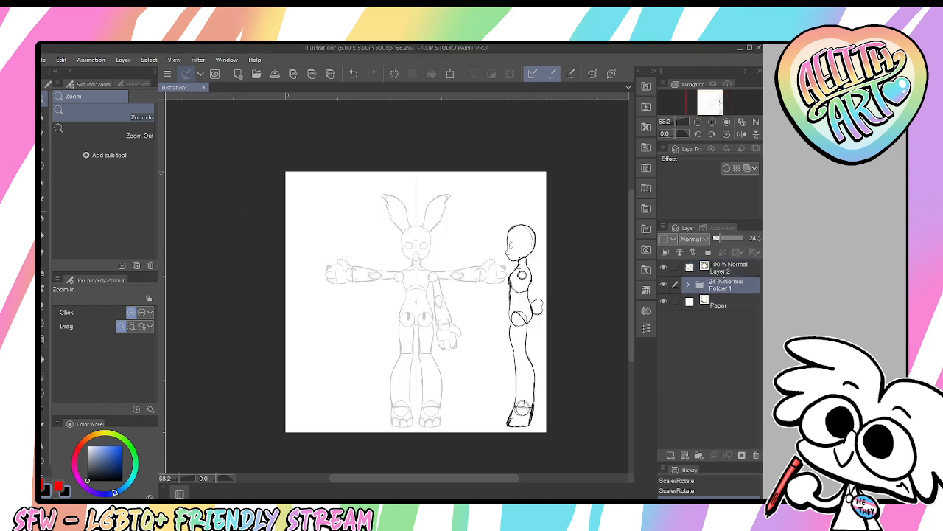
pyautogui.click(742, 238)
pyautogui.click(743, 305)
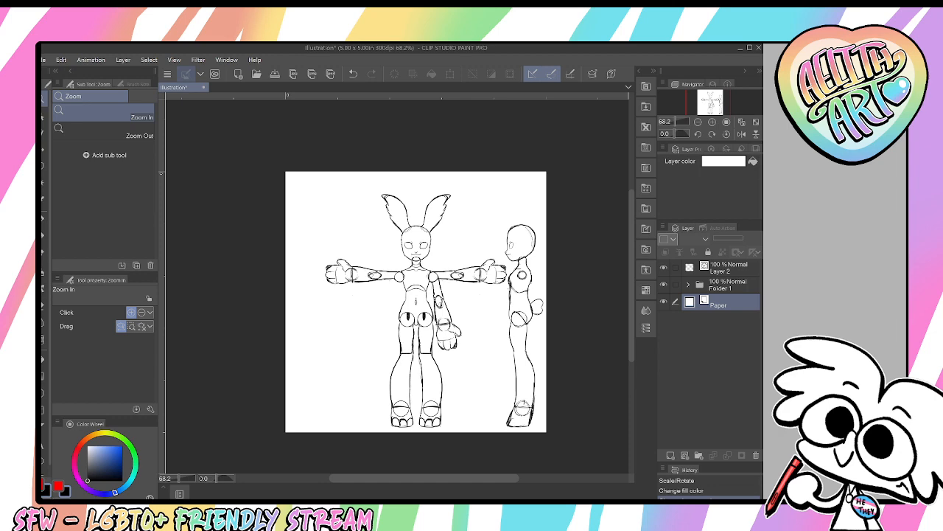
# Save the drawing as ortho and make Layer 2 the active layer
pyautogui.moveTo(552, 327); pyautogui.dragTo(507, 323)
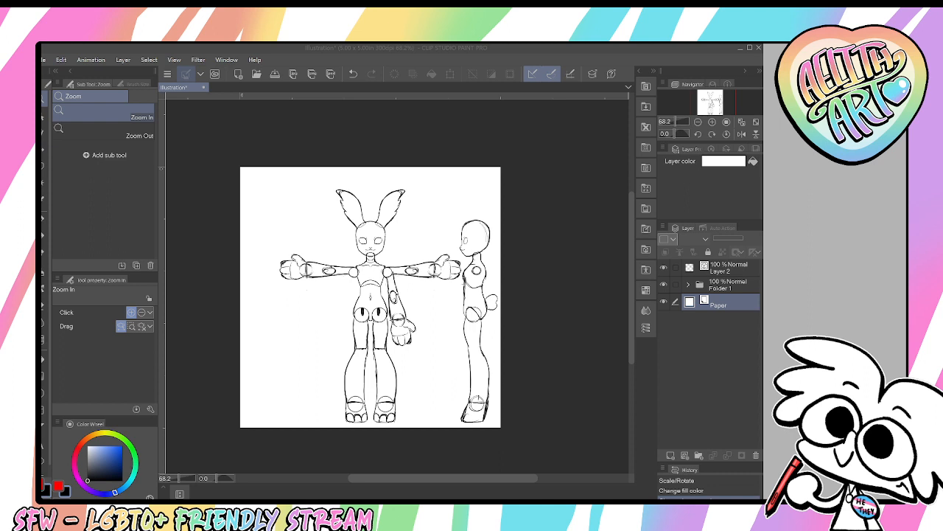
pyautogui.click(726, 265)
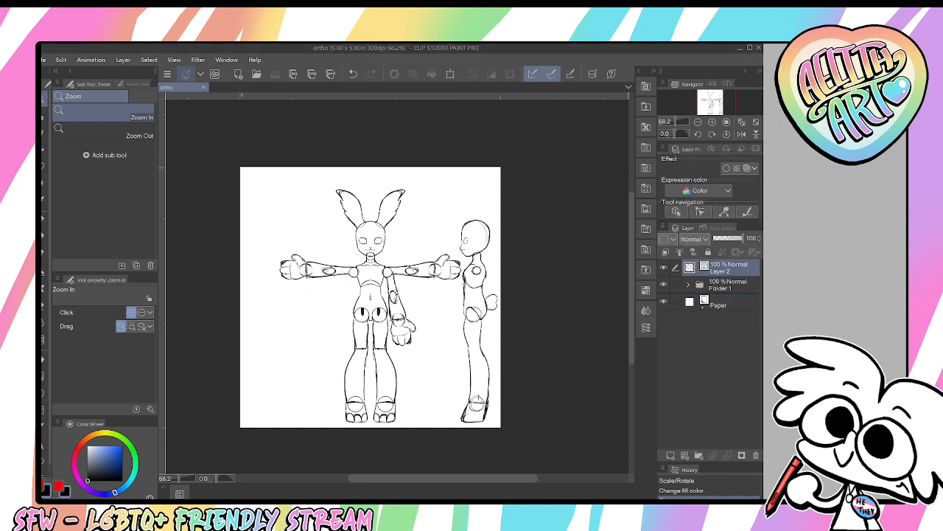
pyautogui.click(311, 74)
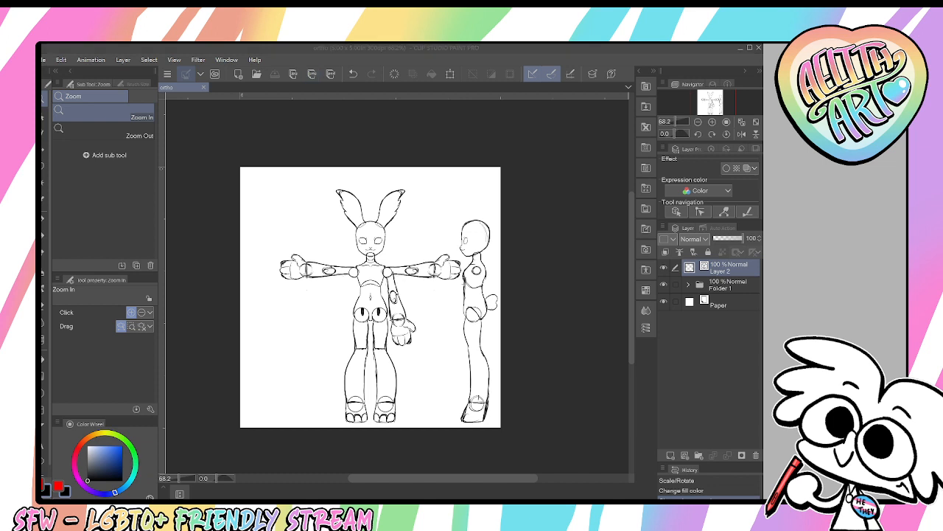
# Open the exported ortho.png and invert the whole image's colours to white lines on black, leaving nothing selected
pyautogui.press('Return')
pyautogui.press('Return')
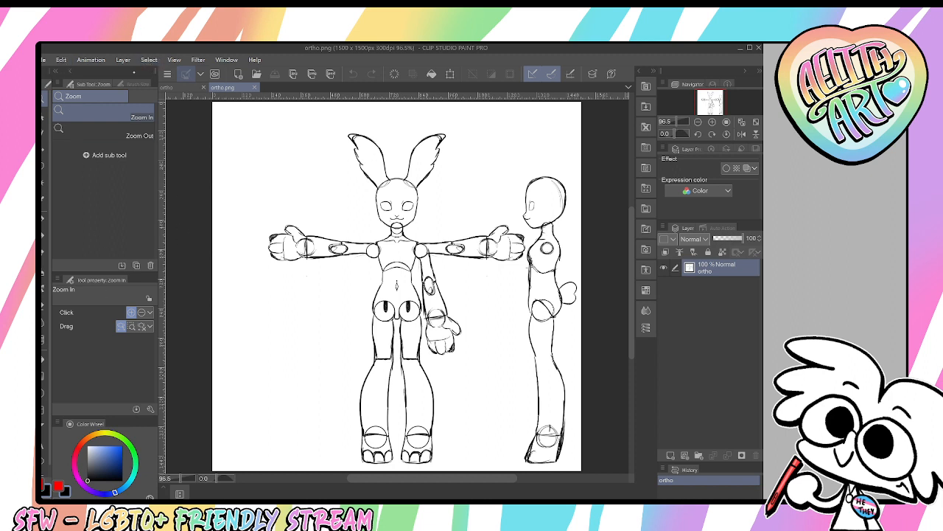
pyautogui.hotkey('ctrl', 'a')
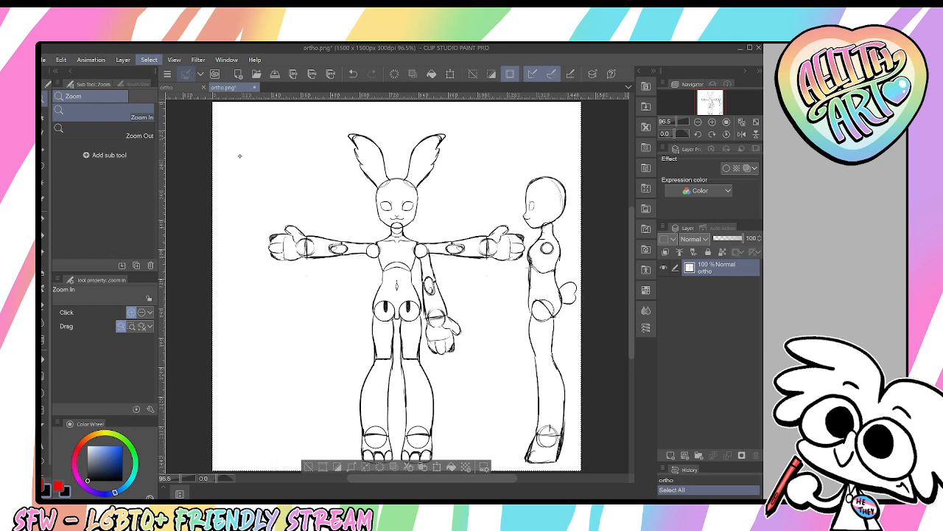
pyautogui.hotkey('ctrl', 'd')
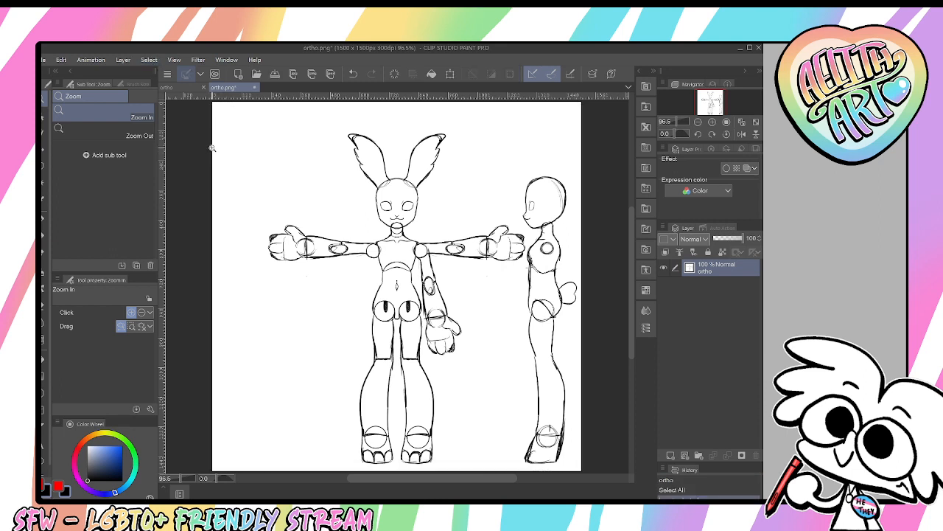
pyautogui.hotkey('ctrl', 'z')
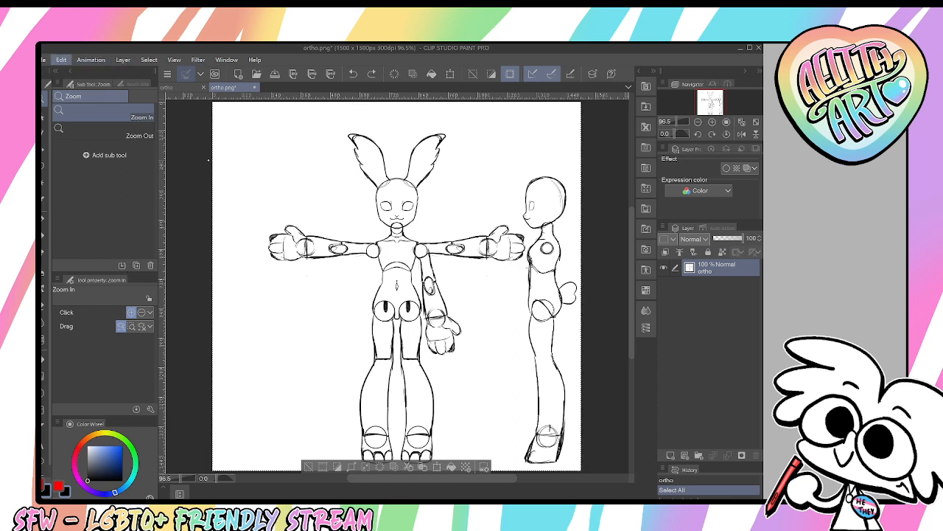
pyautogui.hotkey('ctrl', 'i')
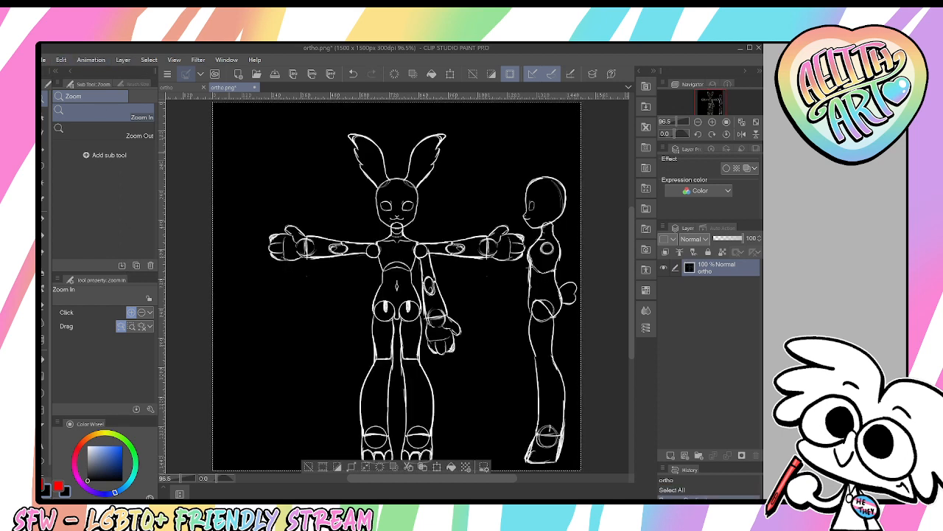
pyautogui.hotkey('ctrl', 'i')
pyautogui.hotkey('ctrl', 'i')
pyautogui.hotkey('ctrl', 'd')
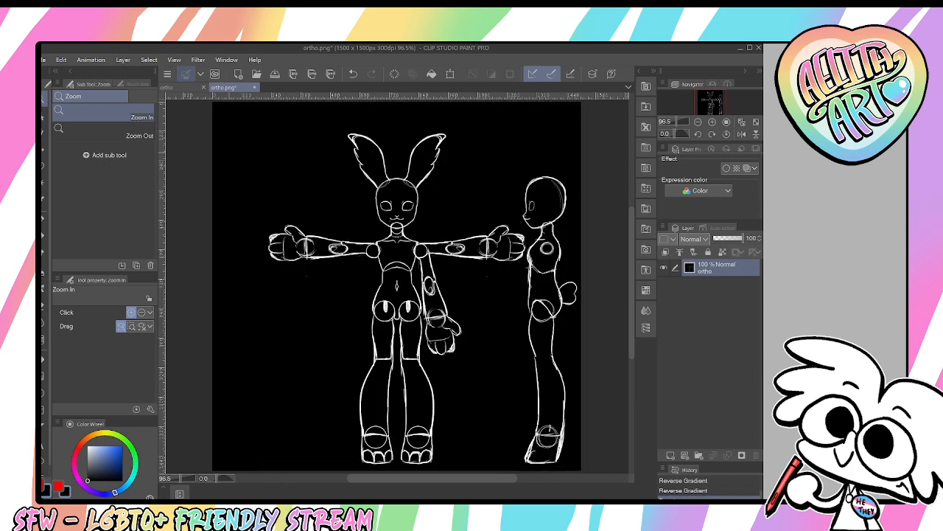
# Save the inverted ortho.png and close both it and the original ortho drawing
pyautogui.scroll(-3, 354, 319)
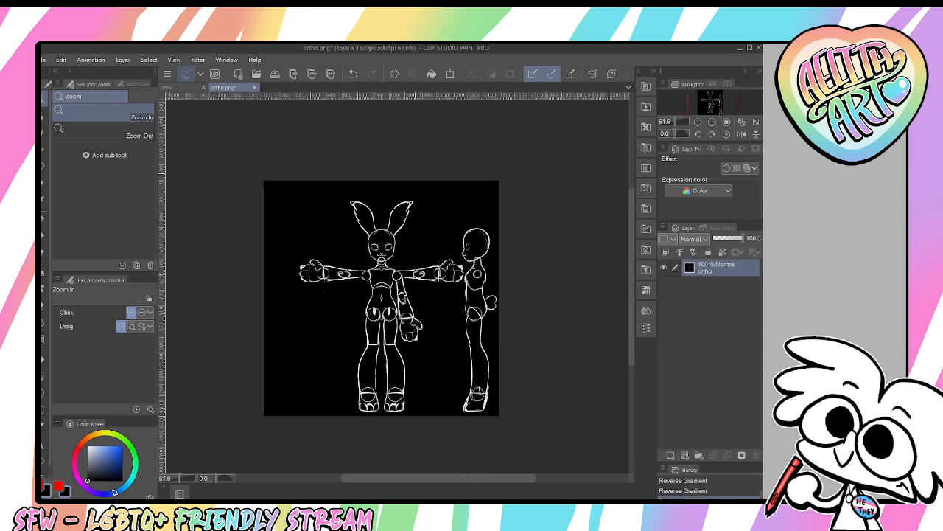
pyautogui.hotkey('ctrl', 's')
pyautogui.click(254, 87)
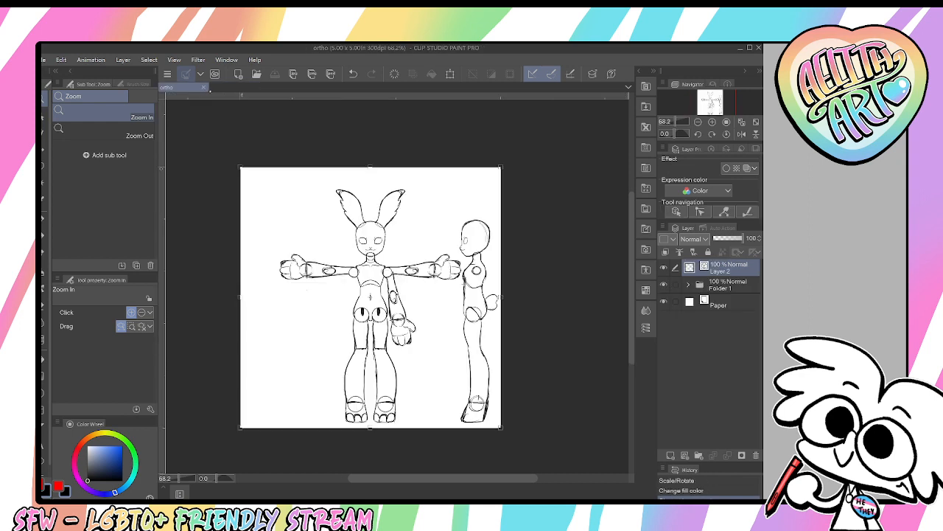
pyautogui.click(204, 87)
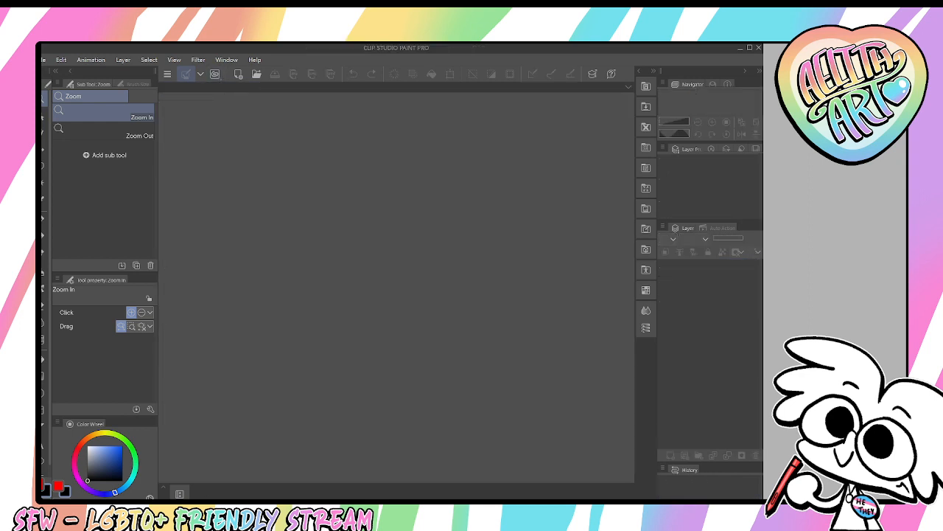
# Reopen the saved ortho.png to check the inverted reference sheet
pyautogui.hotkey('alt', 'Tab')
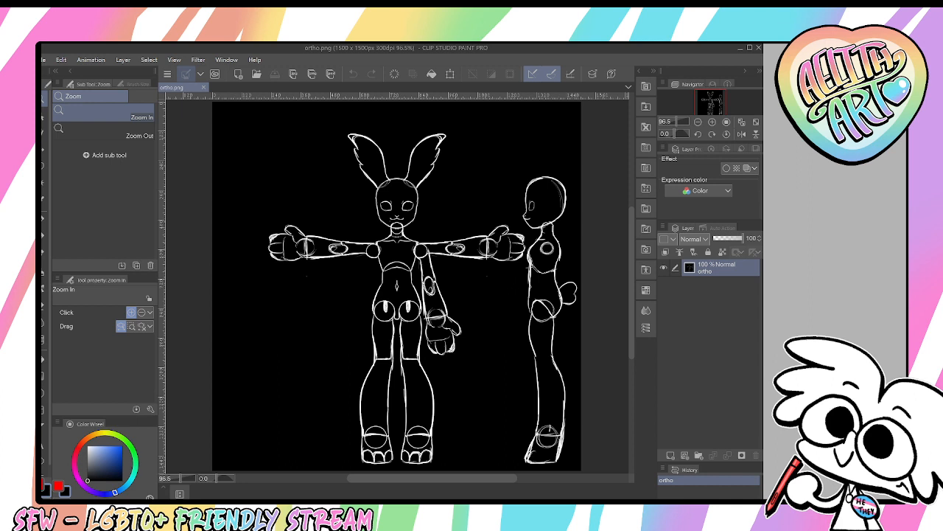
pyautogui.click(150, 498)
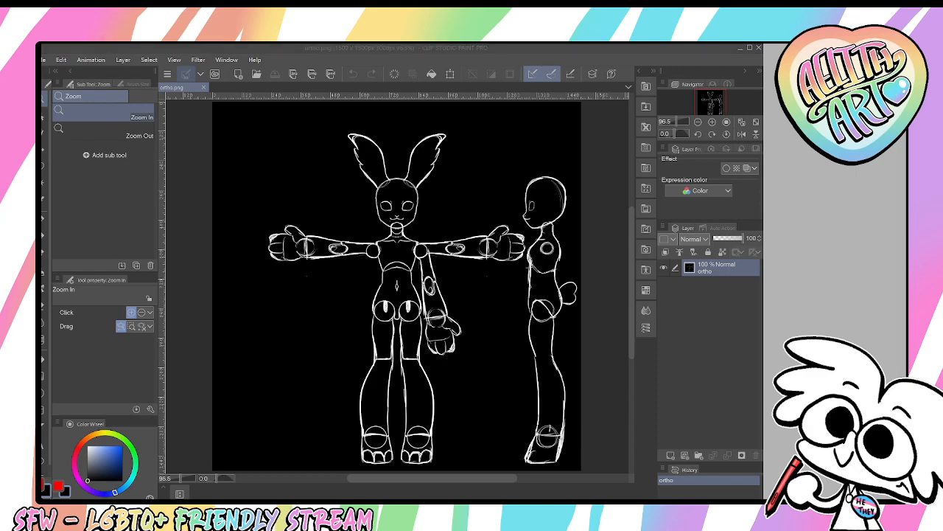